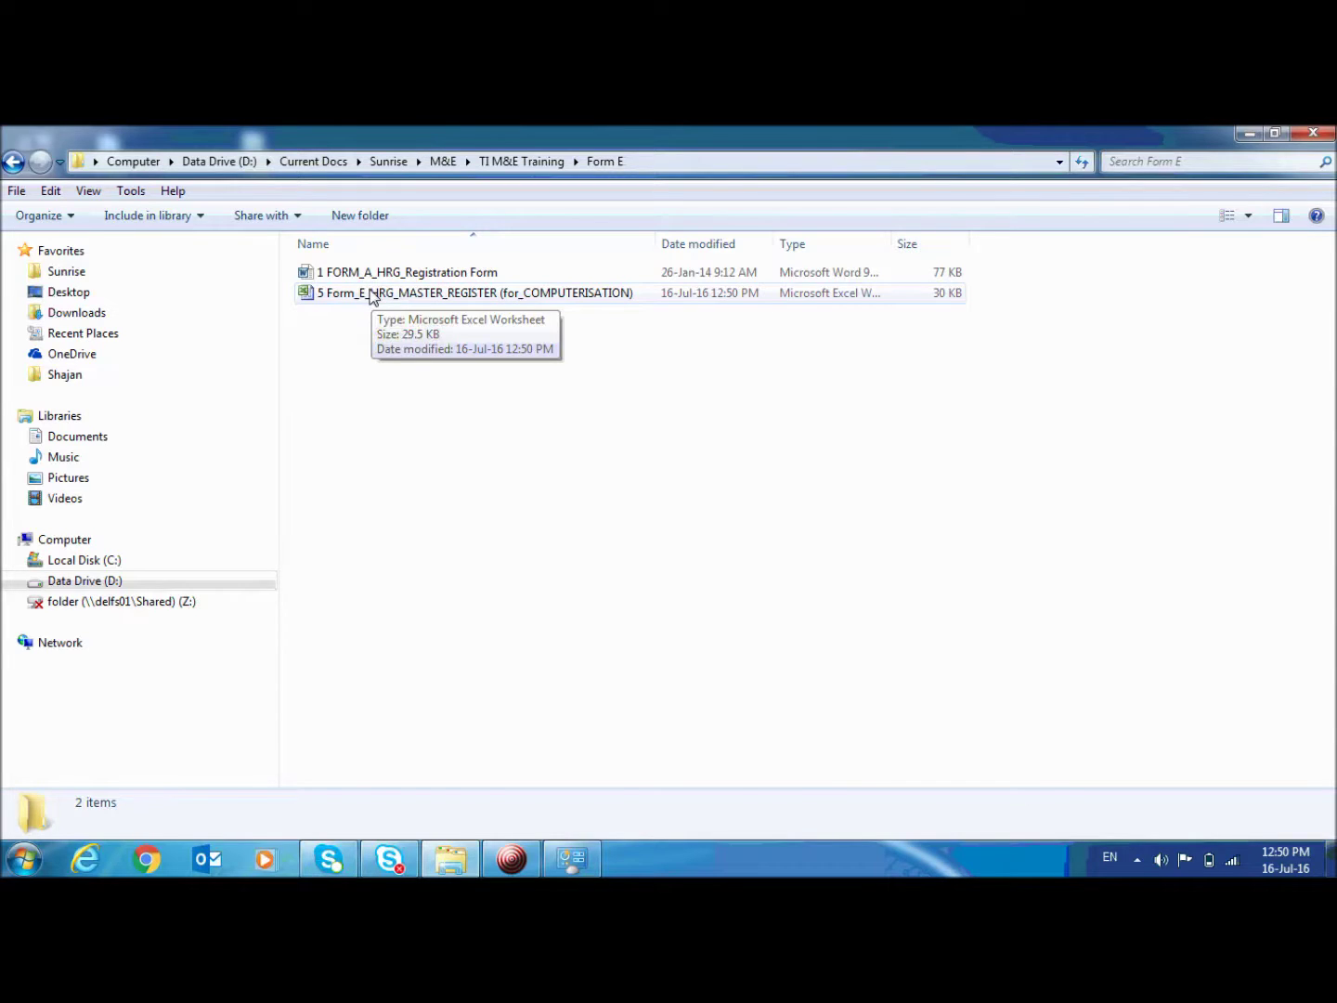
Step: Open the Form E master register workbook in Excel and the HRG Registration Form in Word
left_click(374, 295)
double_click(374, 295)
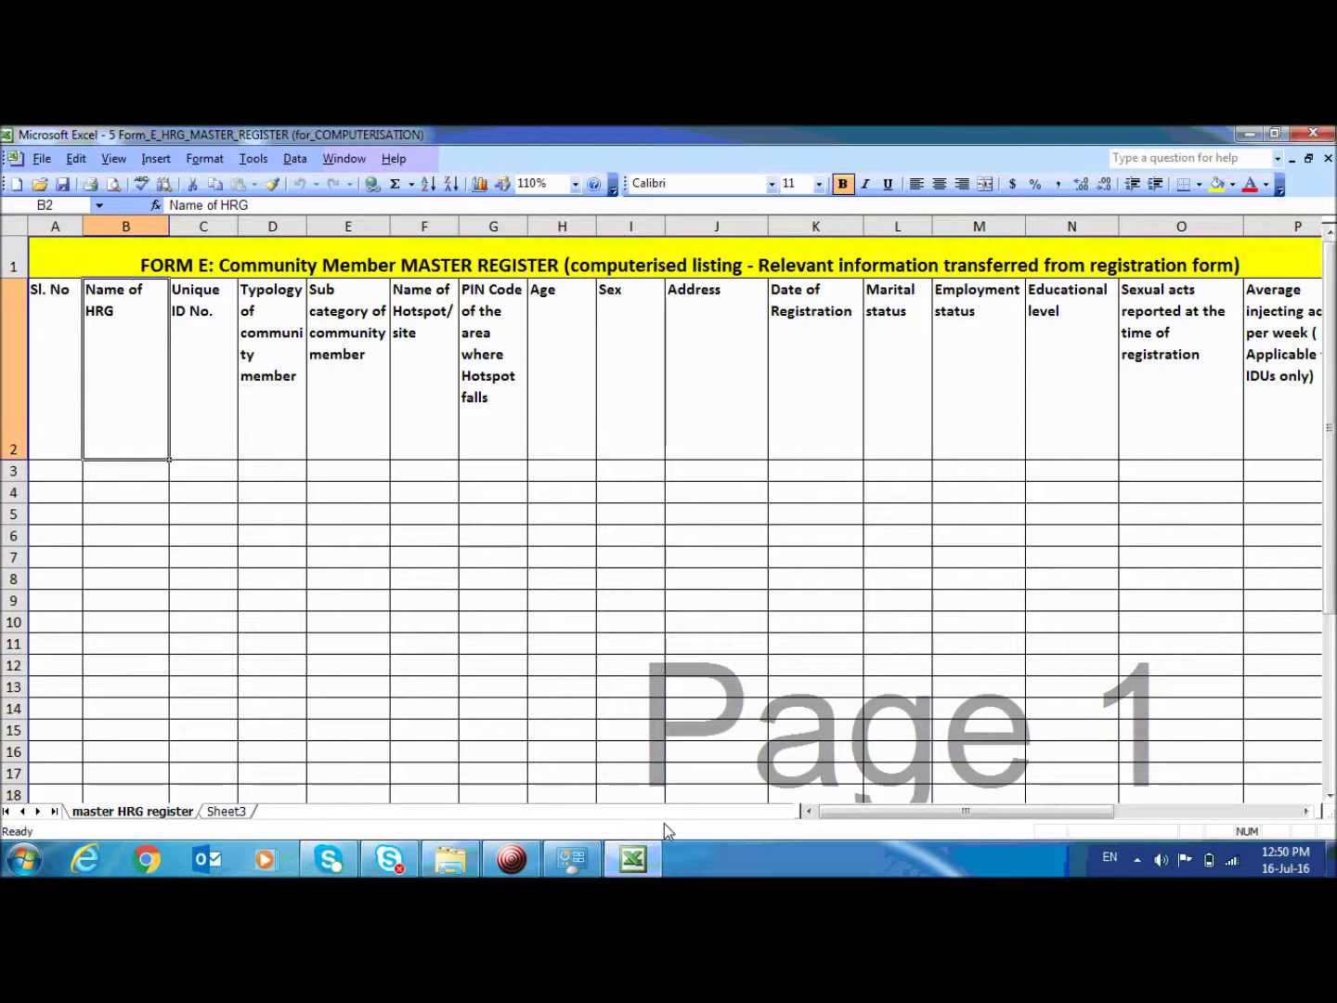
left_click(461, 869)
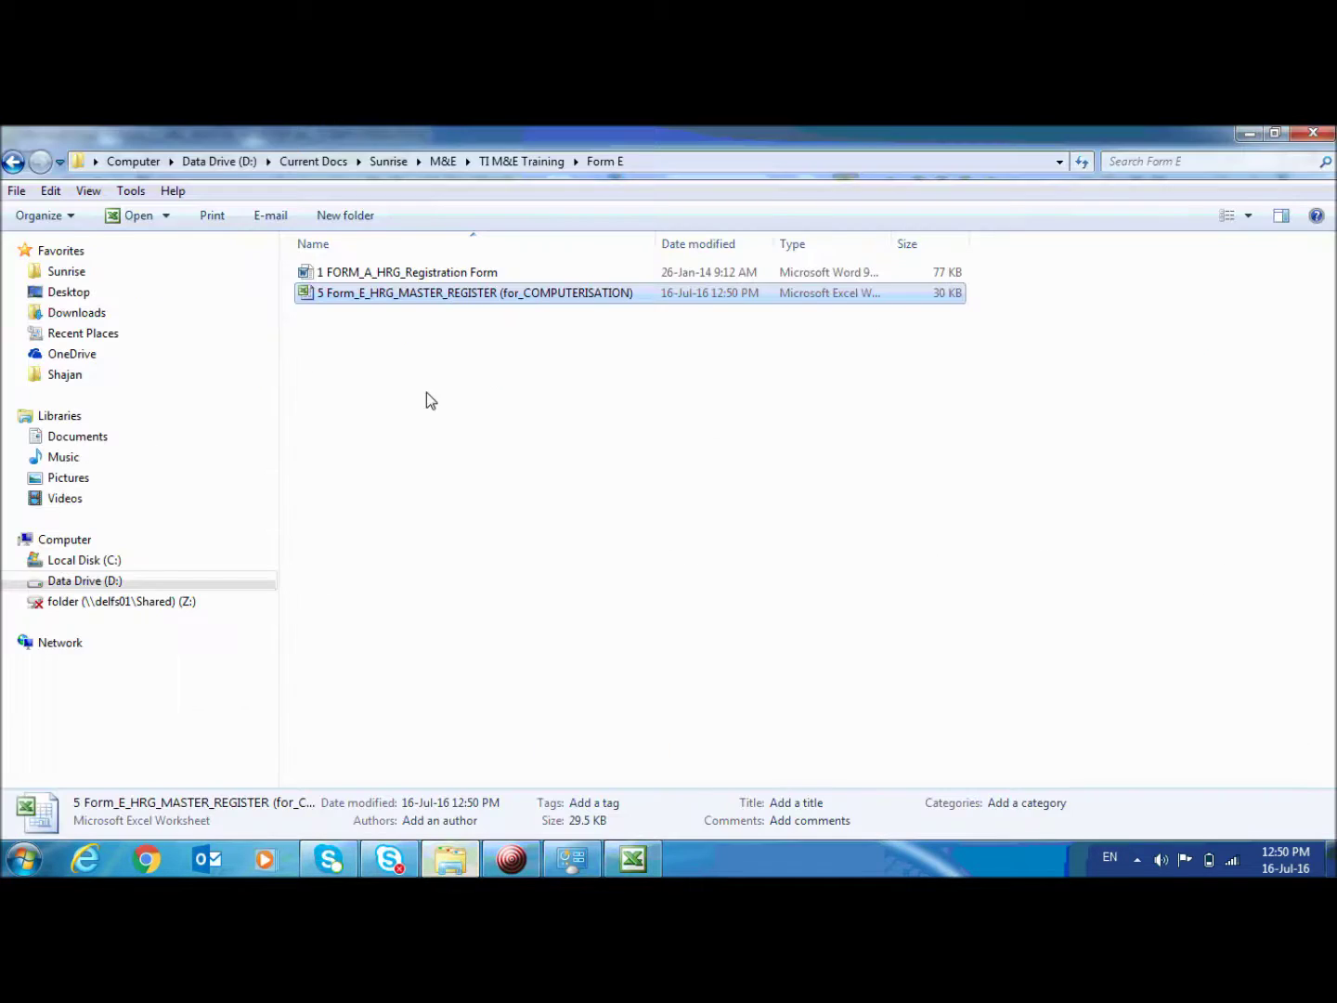
left_click(404, 280)
double_click(404, 282)
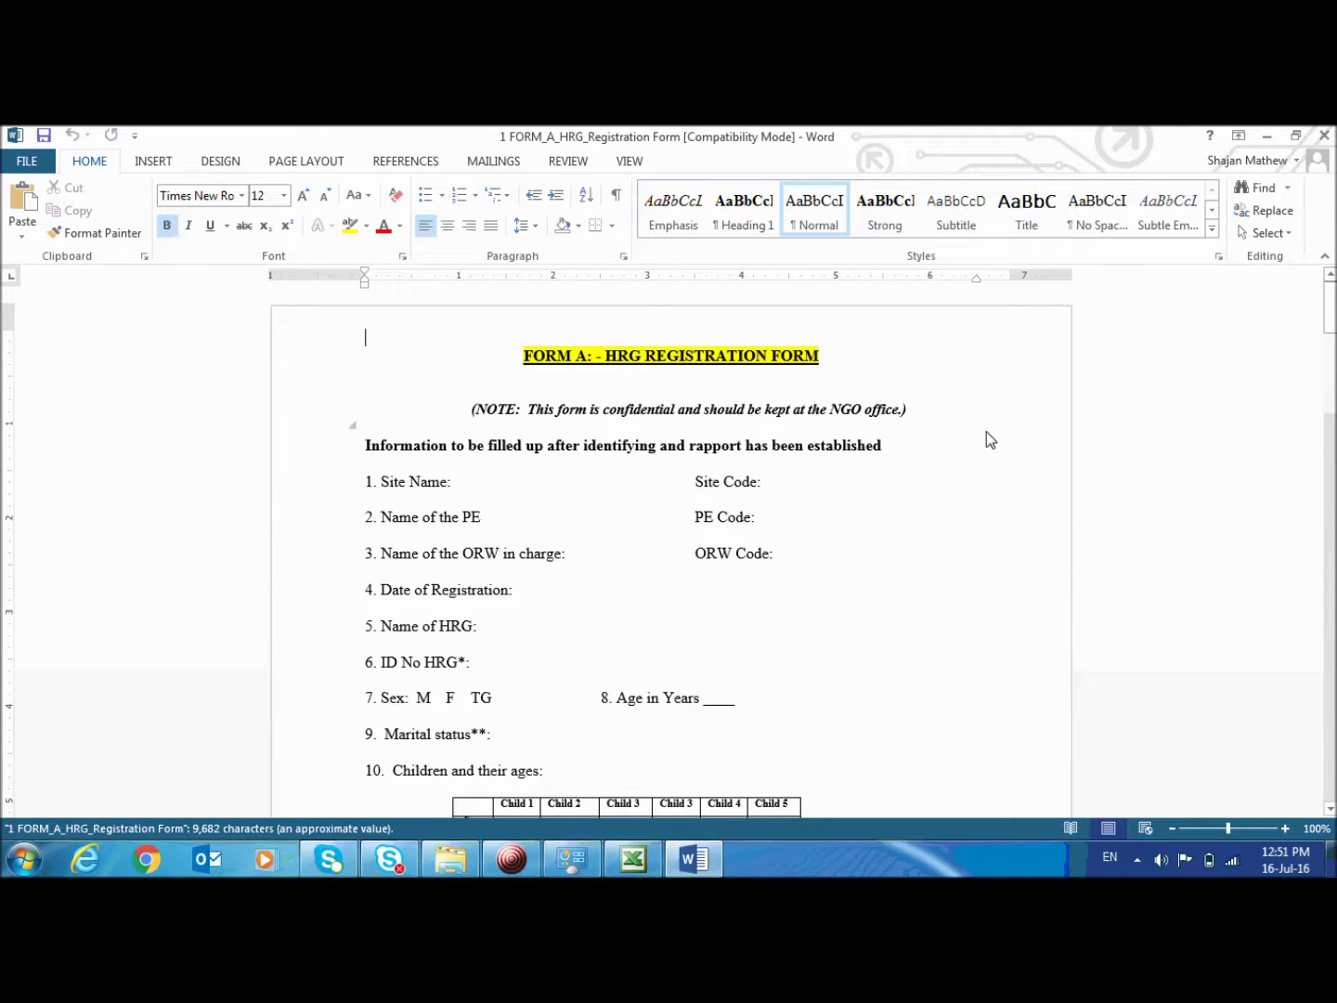
Step: Compare the Word registration form with the Excel master register, ending on the Sl. No heading
scroll(644, 688, "down", 6)
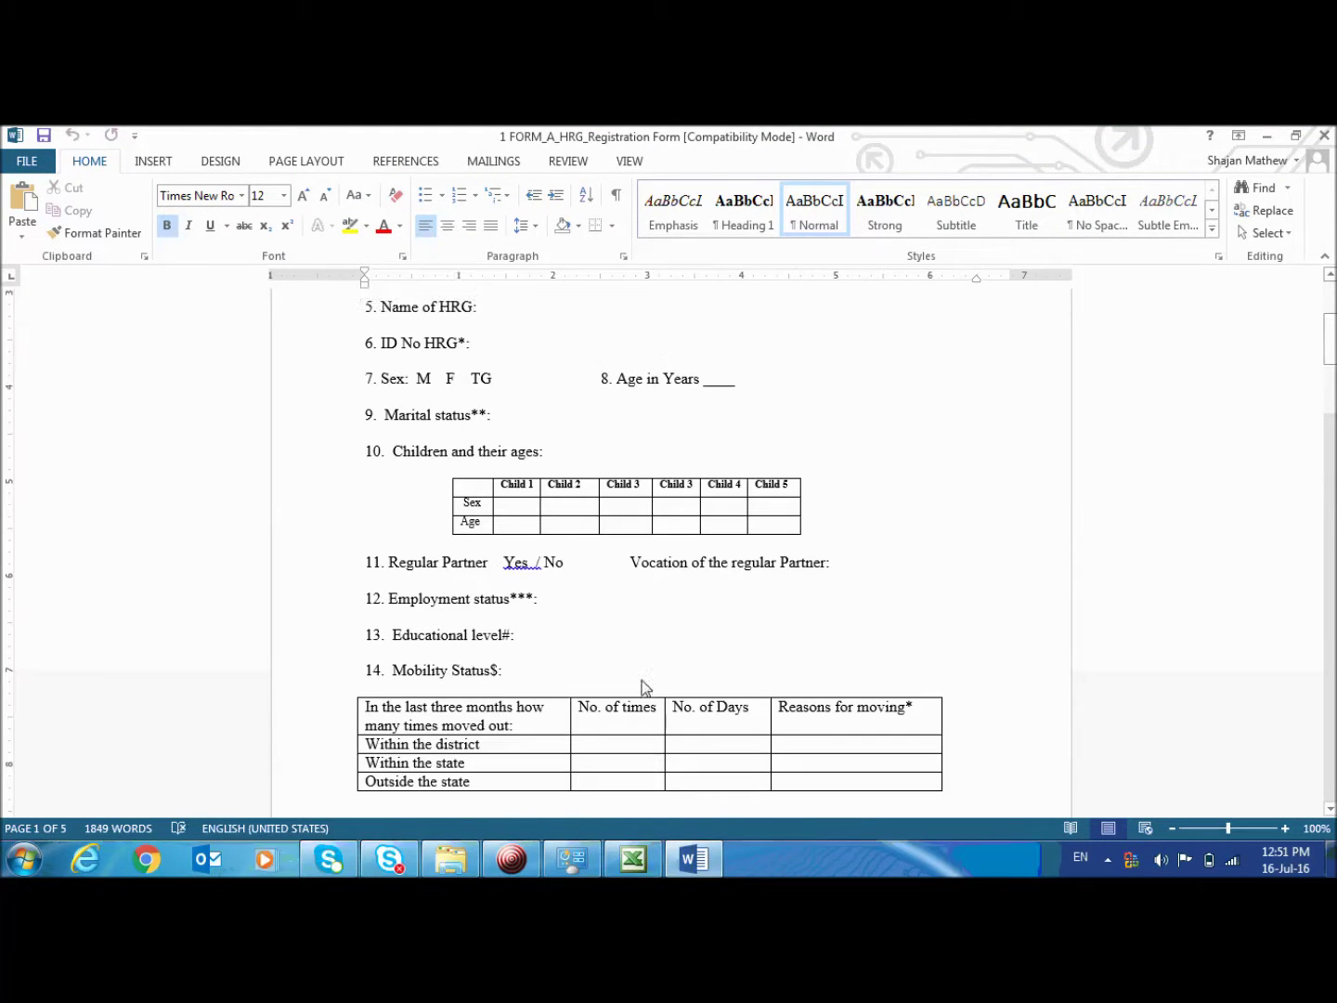
left_click(632, 859)
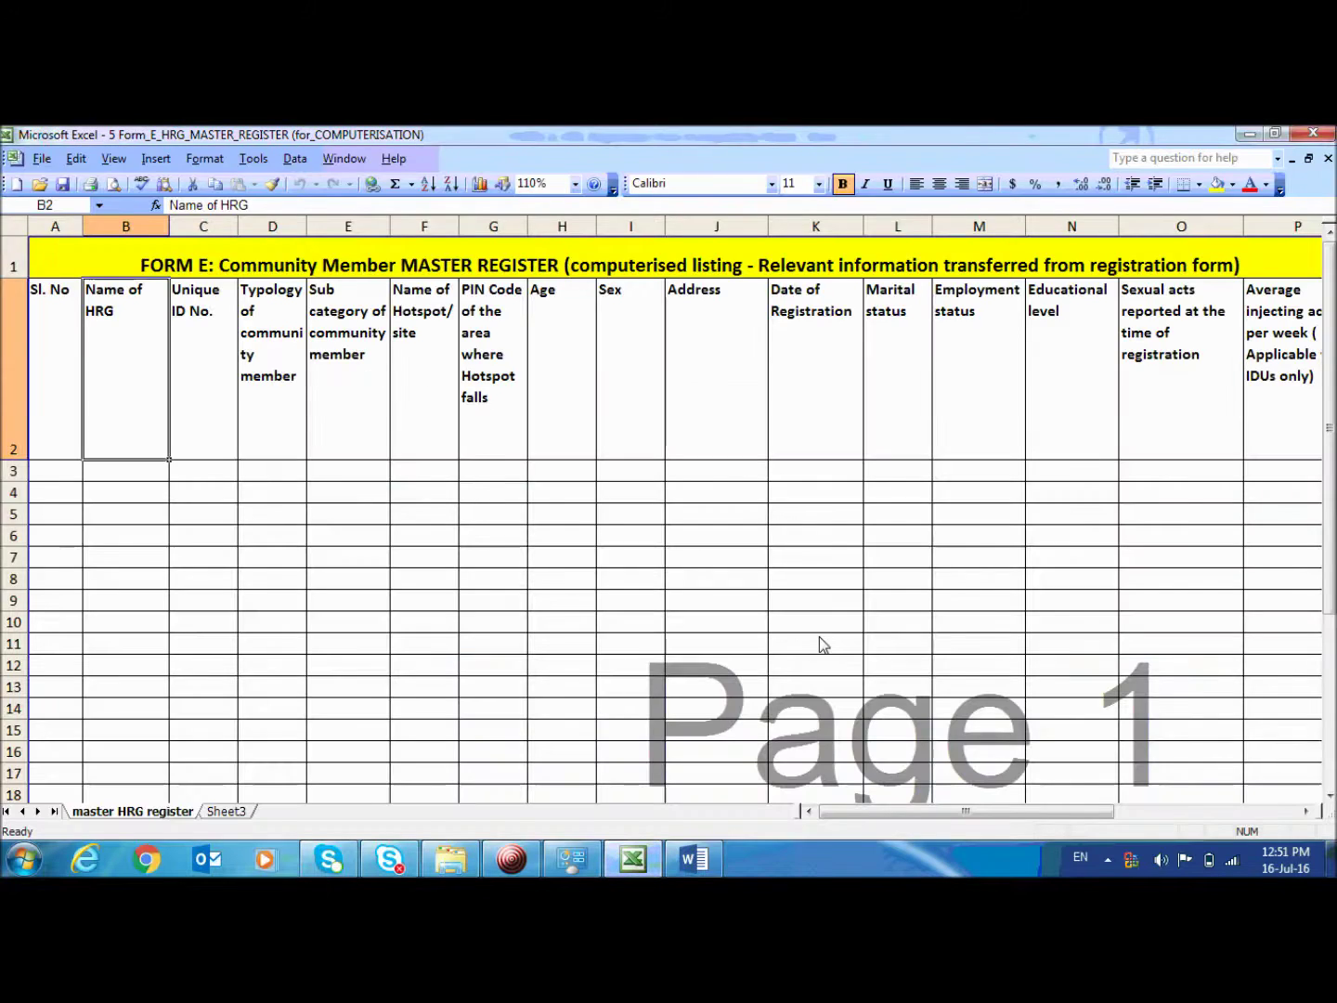
left_click(678, 862)
left_click_drag(1330, 338, 1330, 311)
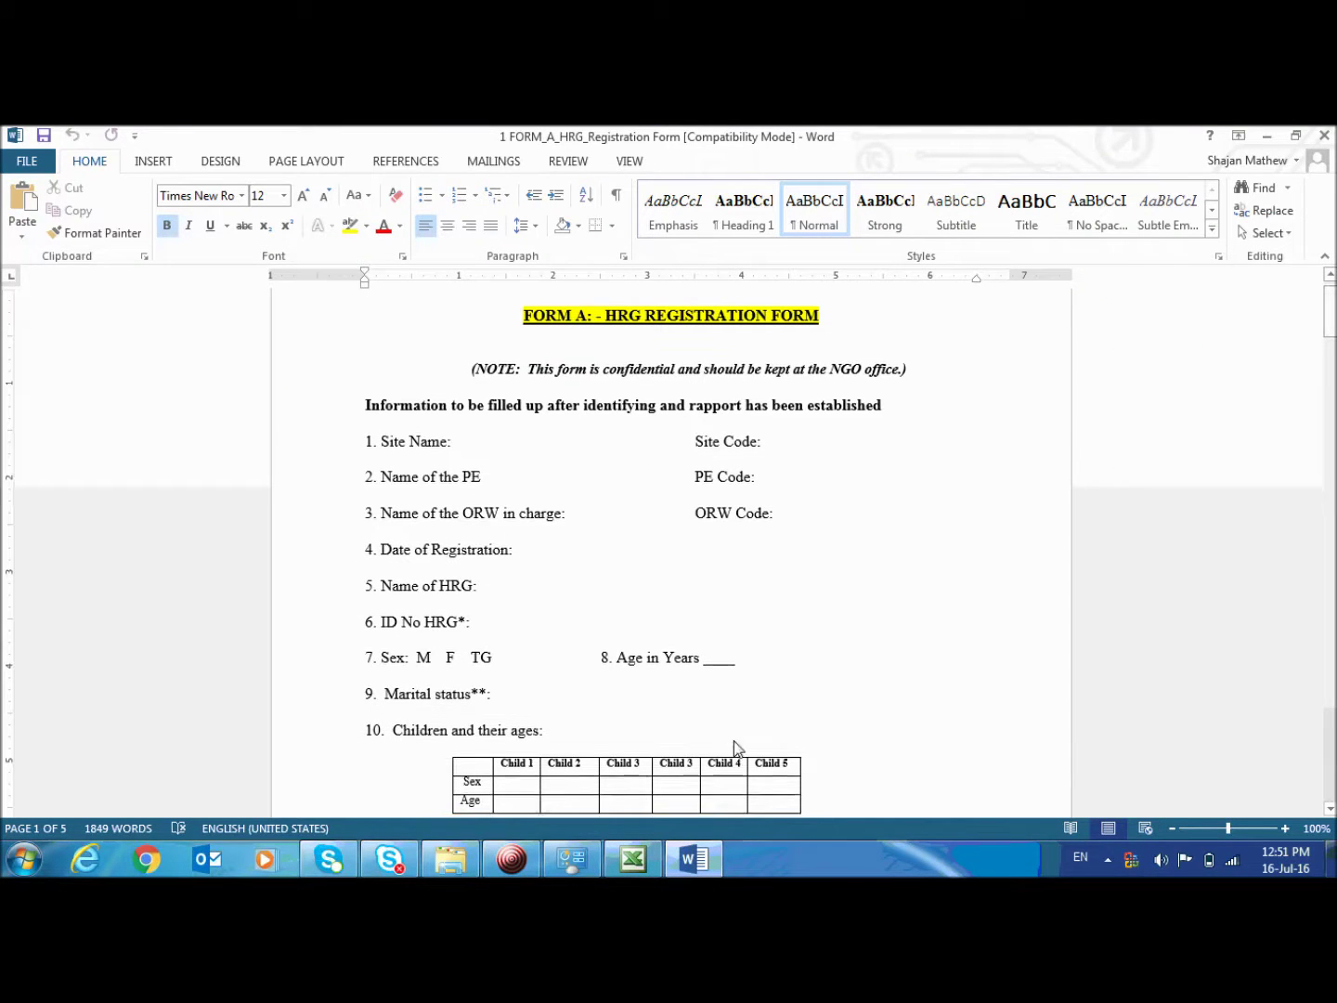
left_click(633, 859)
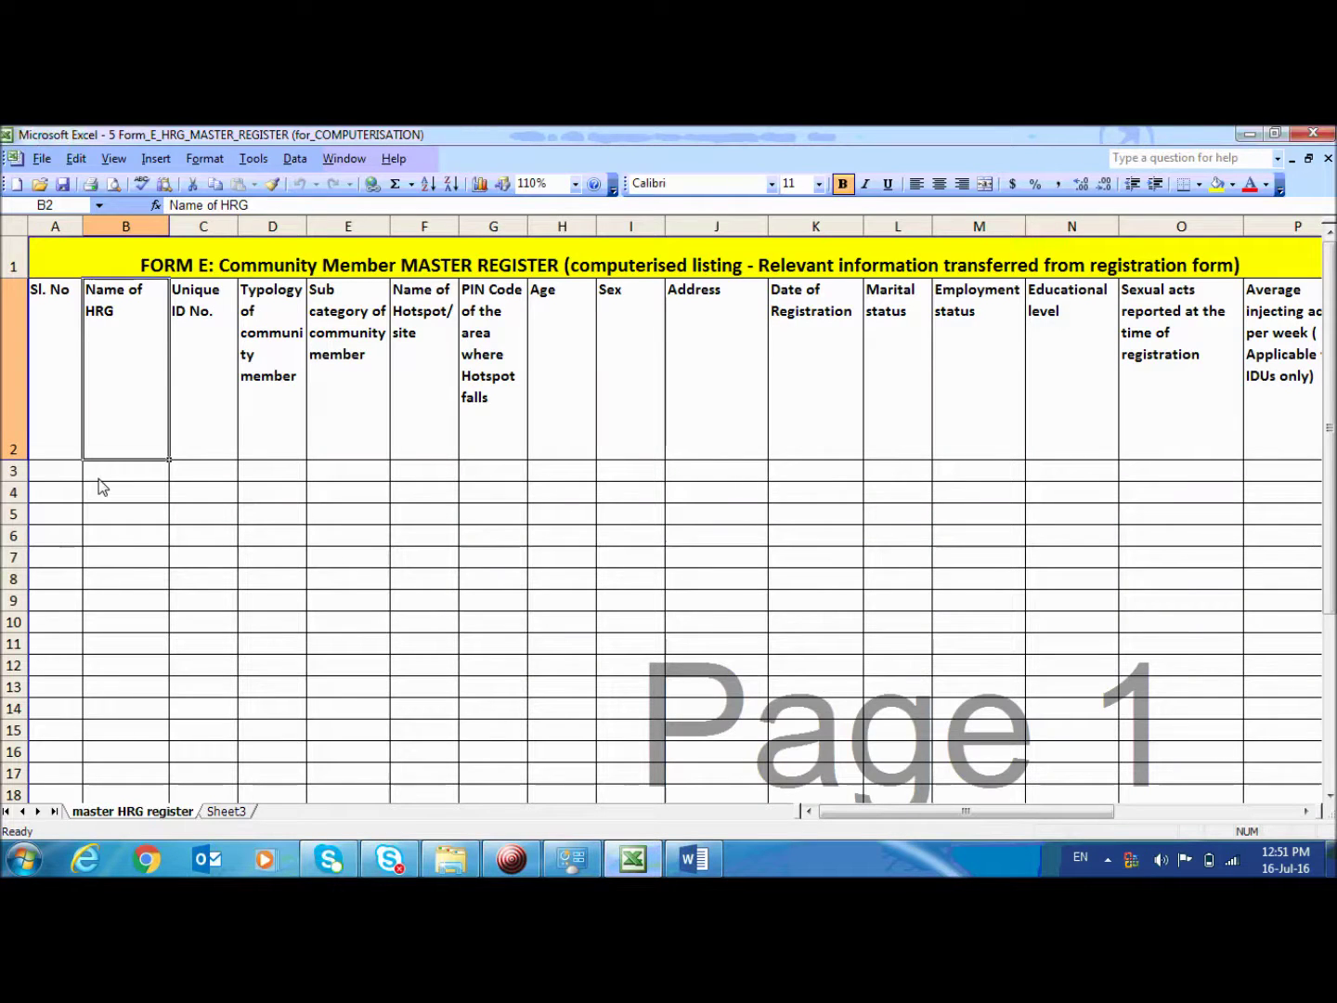
left_click(56, 376)
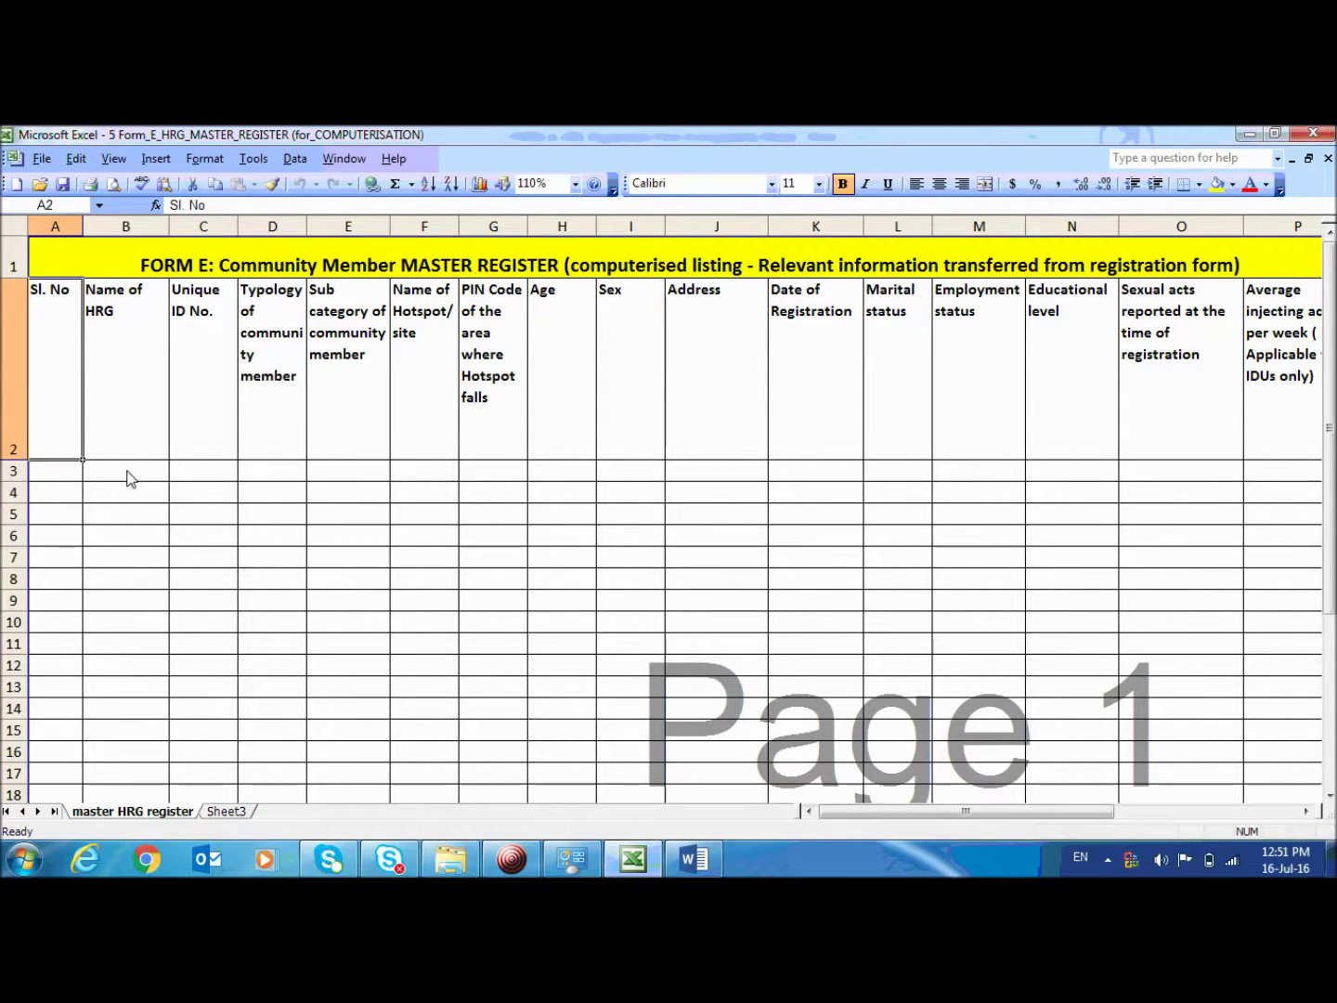
Step: Copy the master register headings A2:T2 into row 1 of Sheet3
left_click(12, 376)
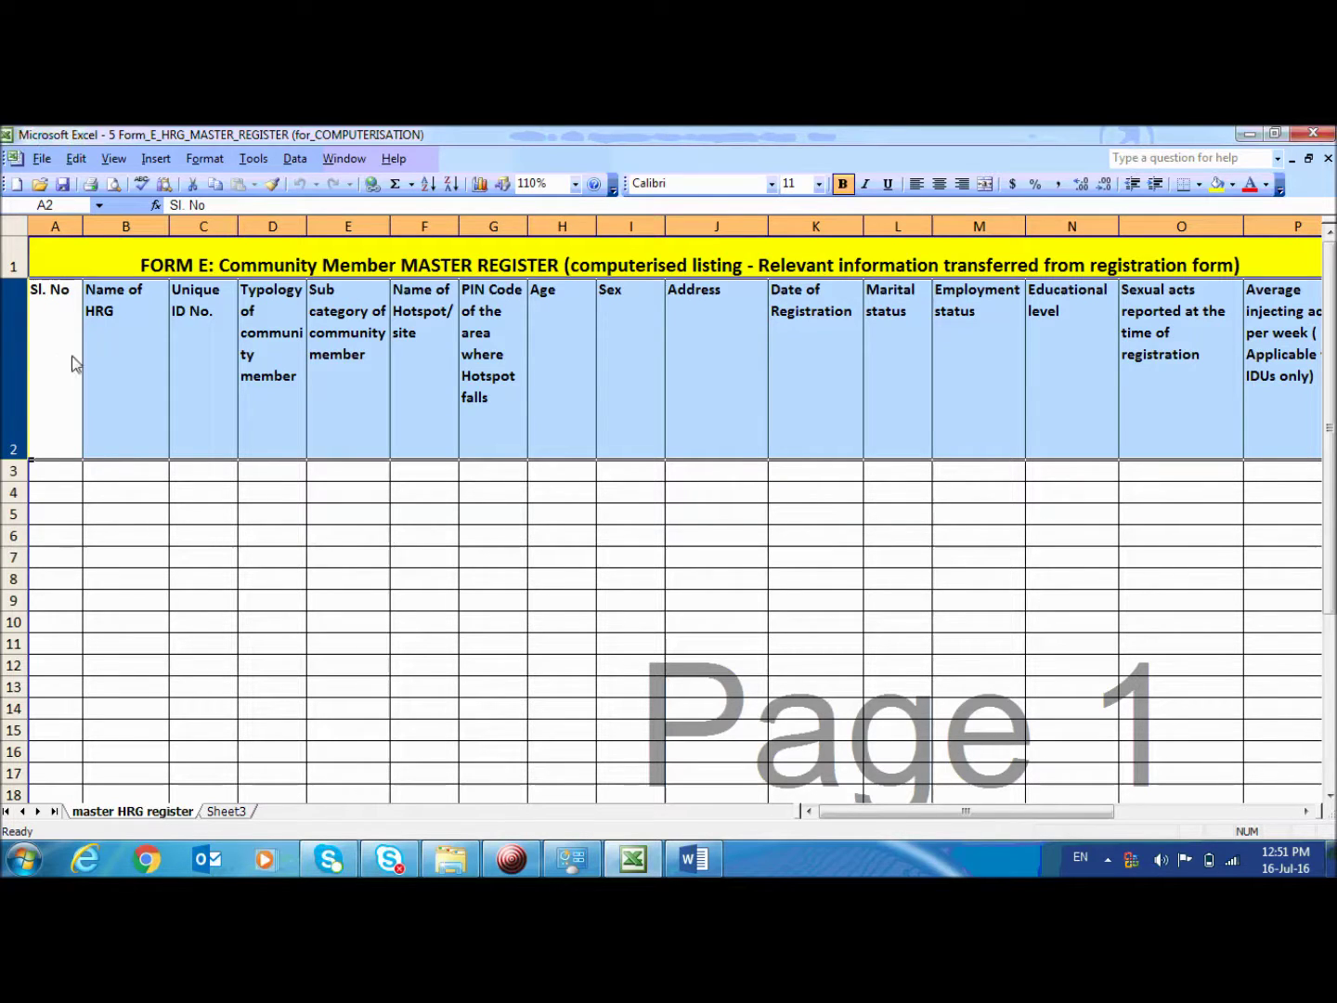
left_click(70, 361)
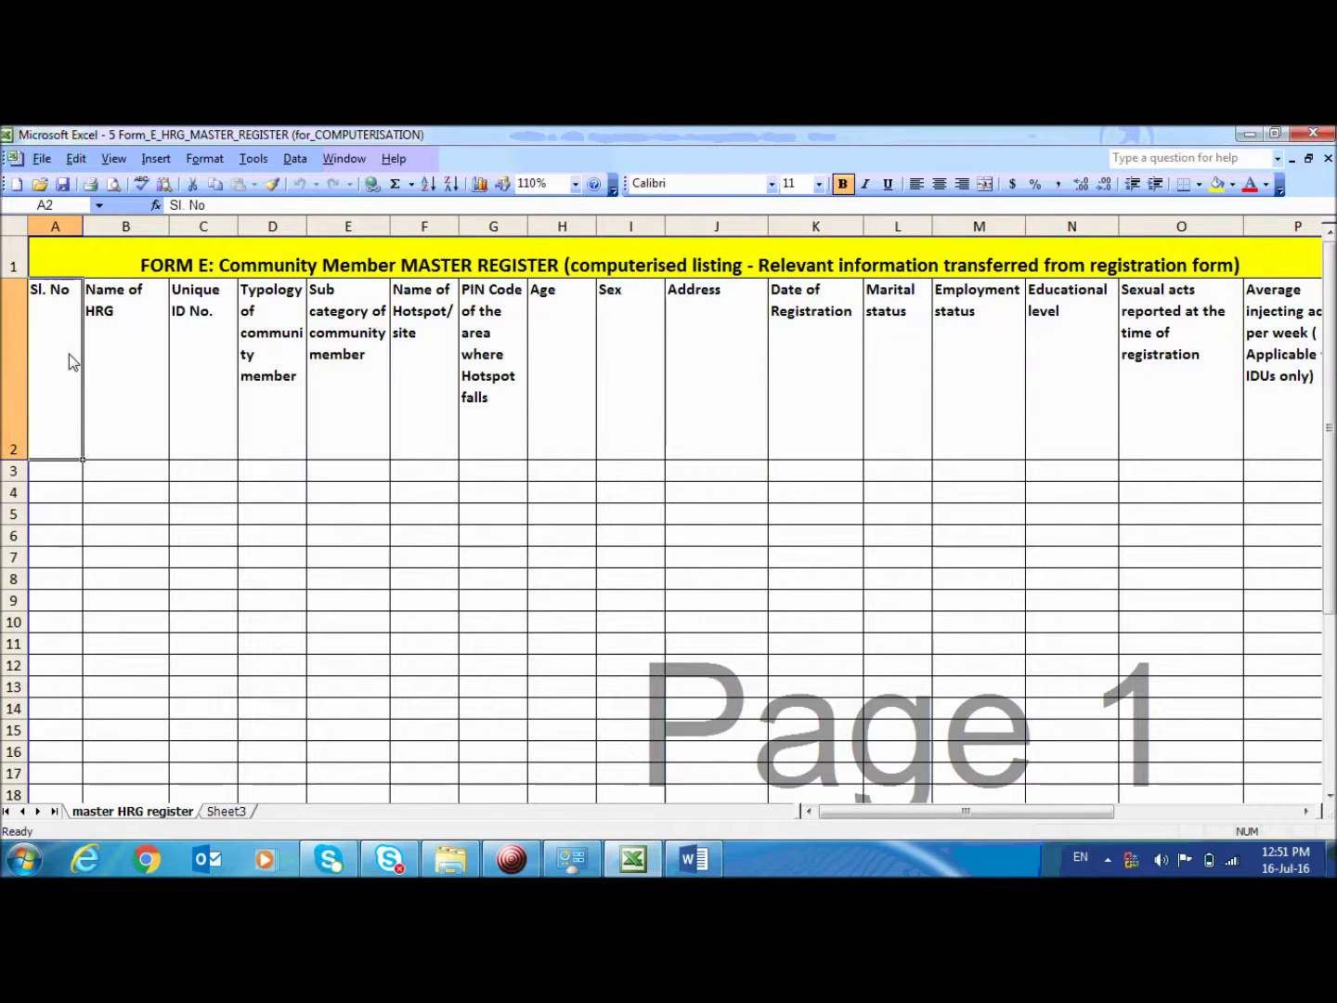
key("ctrl+shift+Right")
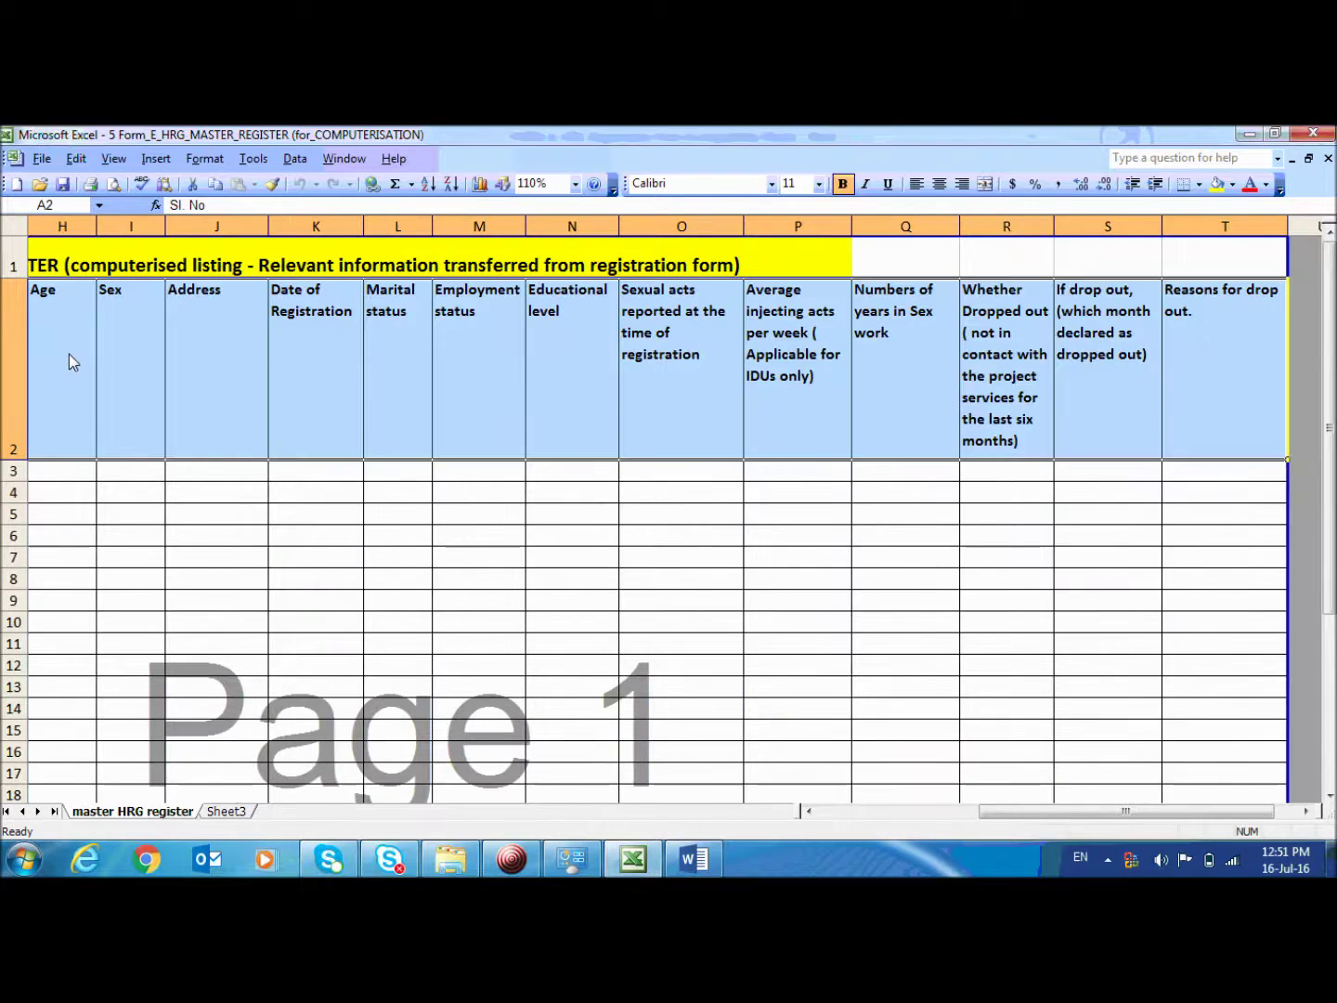
key("ctrl+c")
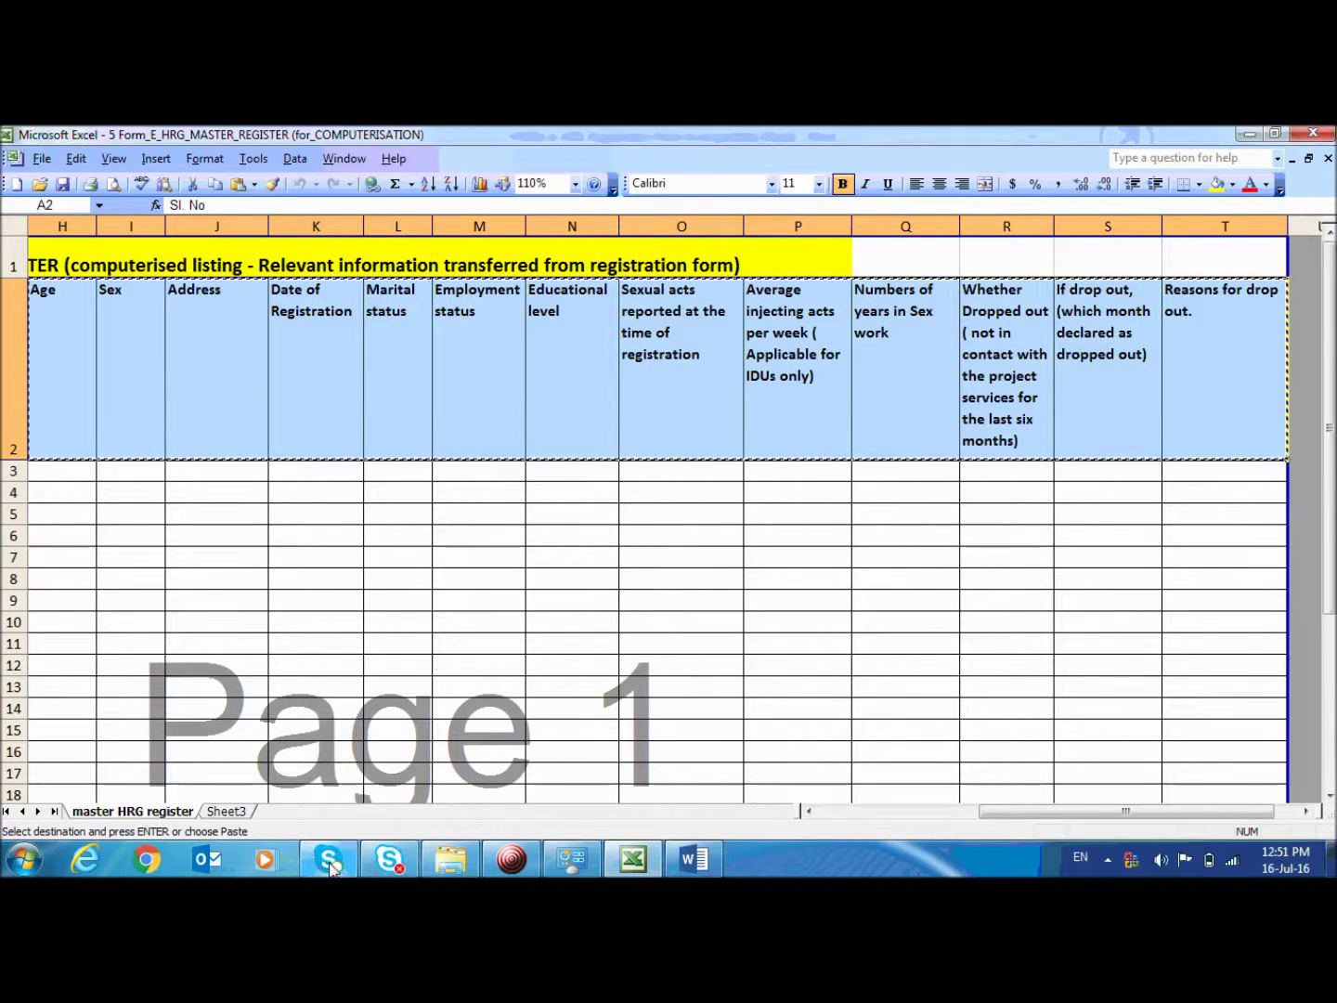
left_click(241, 814)
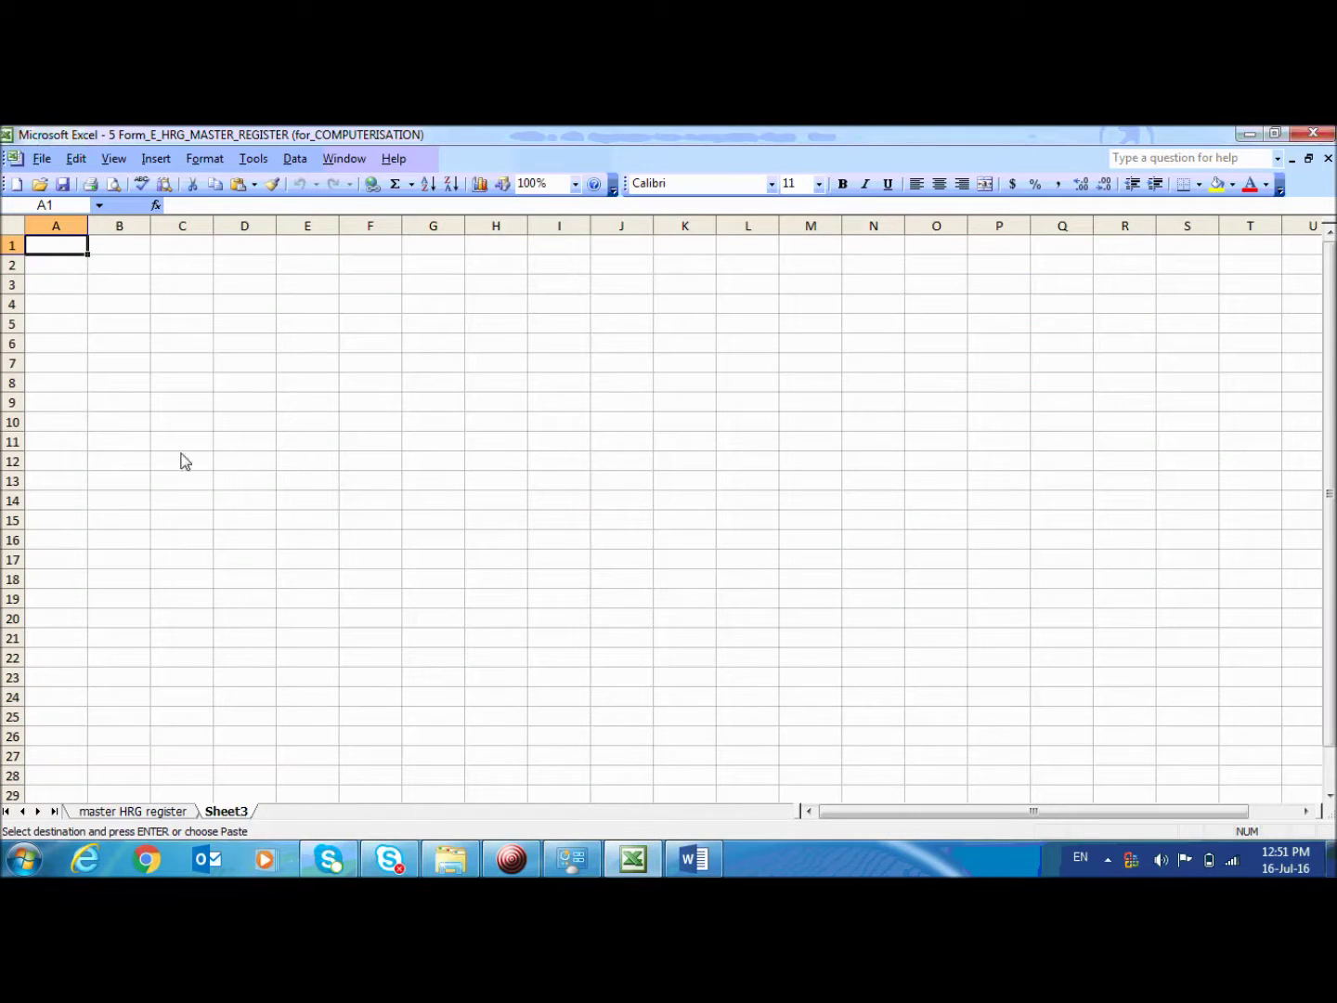
key("ctrl+v")
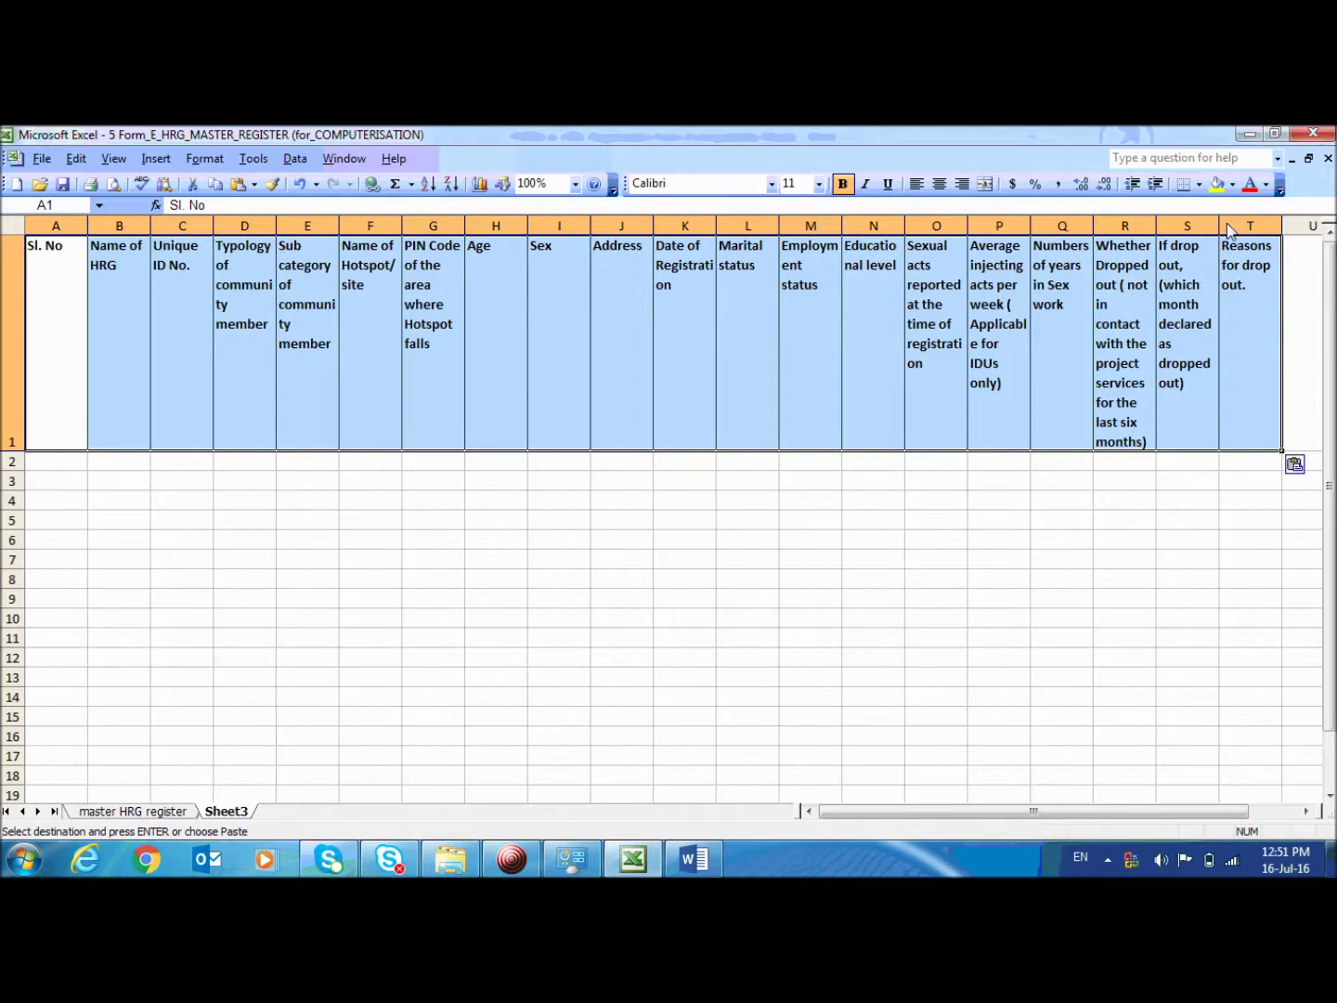
Step: Change the Sheet3 heading row A1:T1 fill from light blue to Gray-25%
left_click(1234, 186)
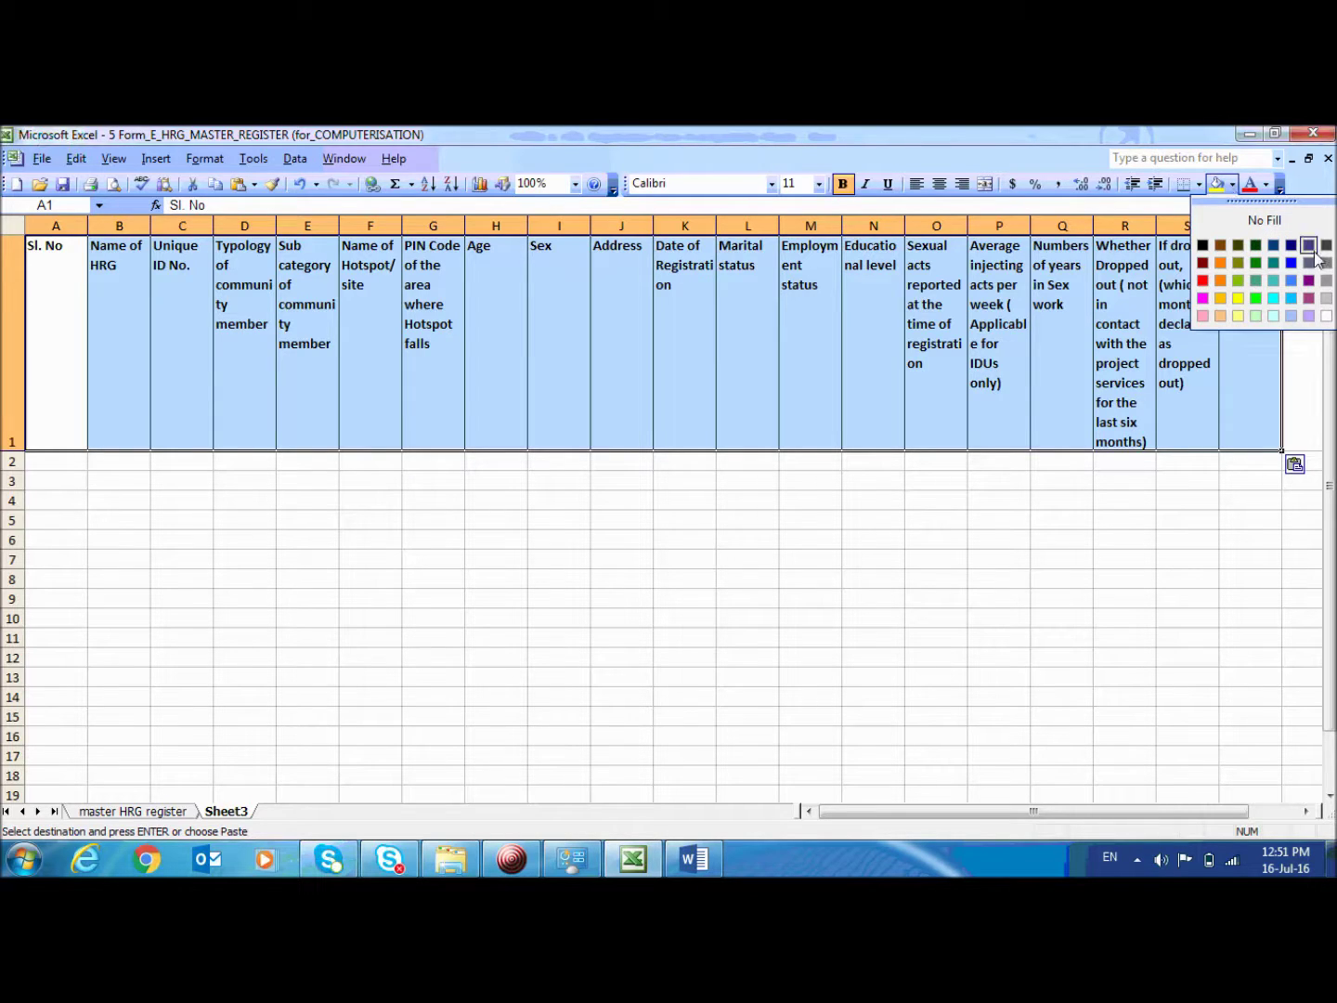
left_click(1326, 302)
left_click(271, 377)
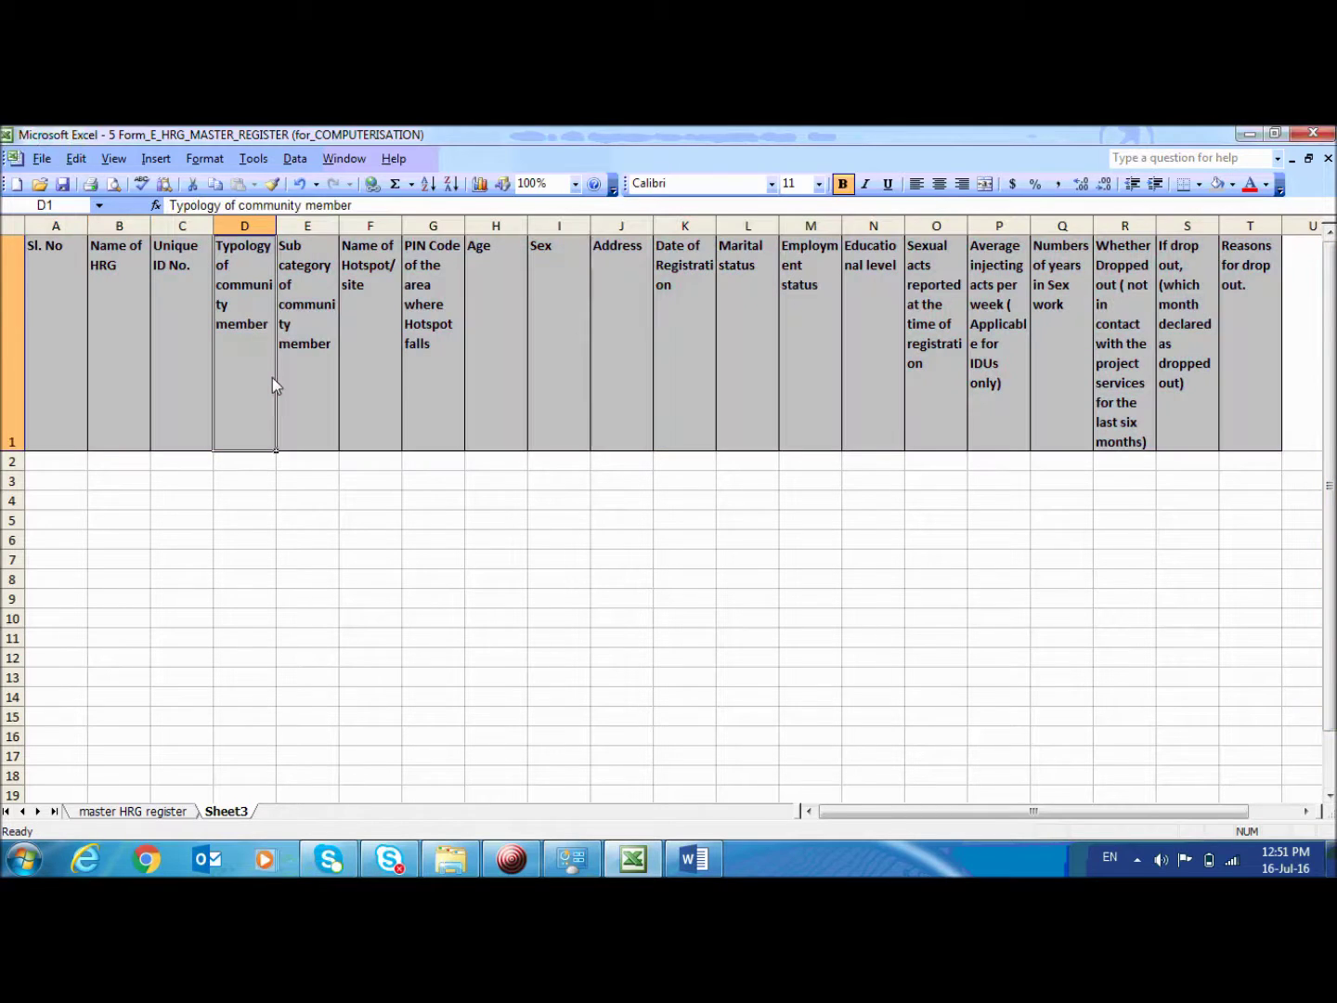
left_click(48, 463)
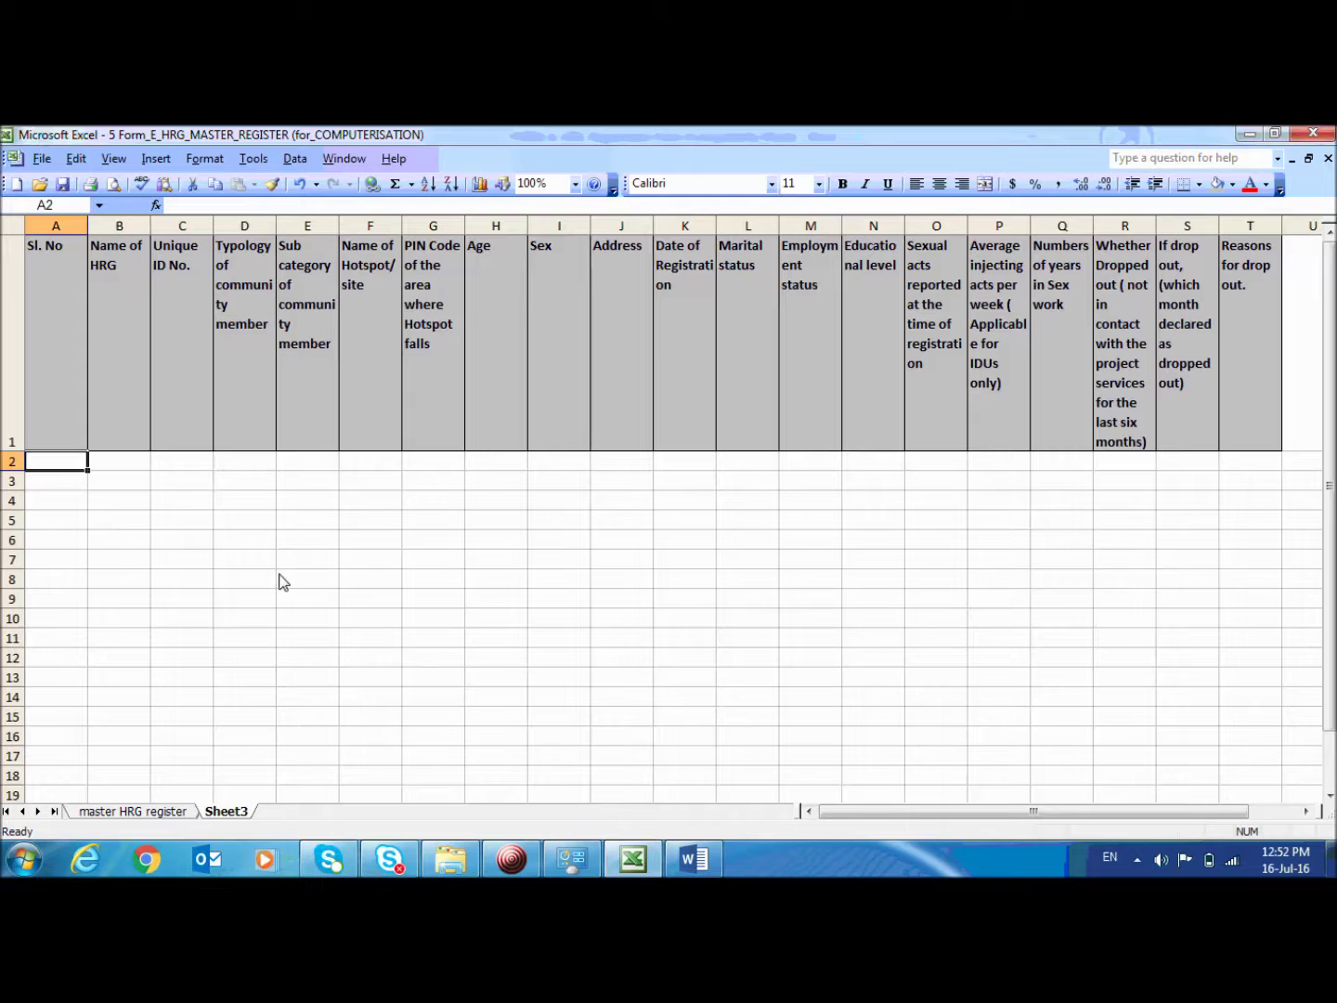
Step: Enter serial number 1 in A2 and the HRG's name in B2
left_click(59, 503)
left_click(64, 463)
type("1")
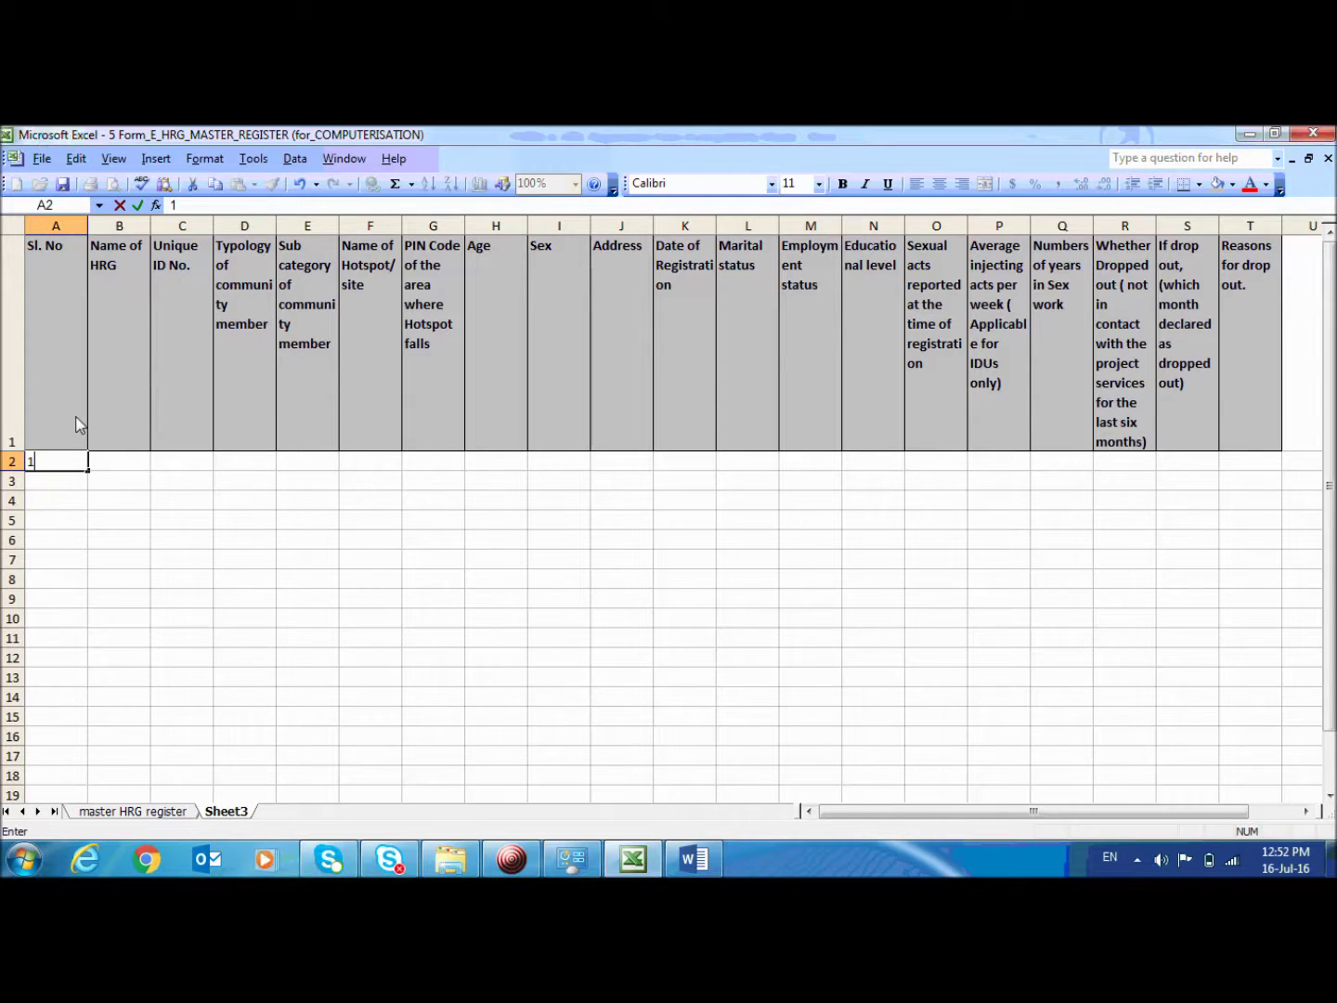
key("Tab")
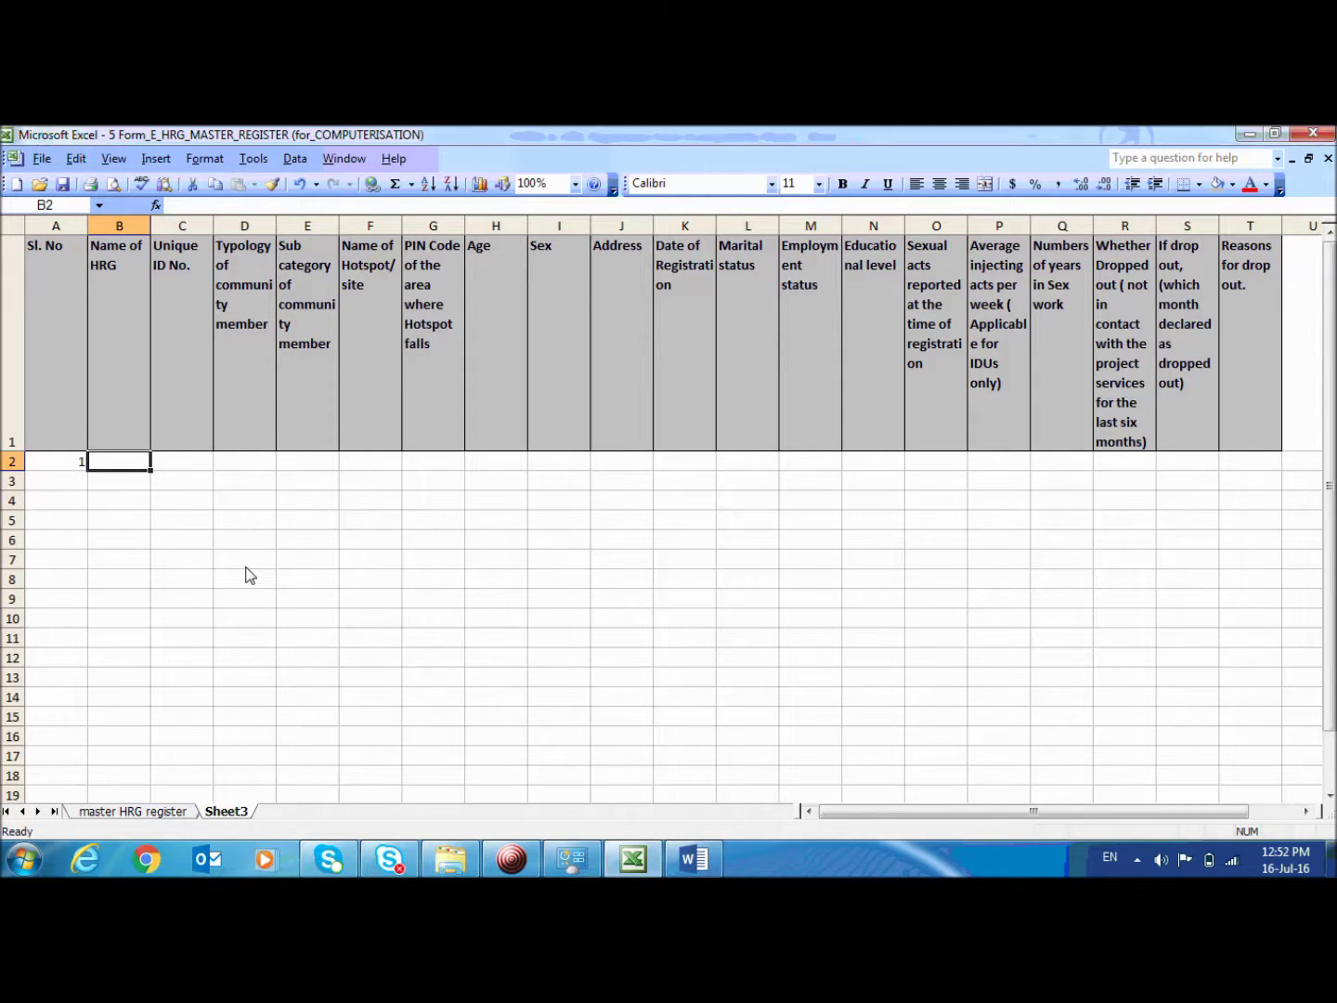
type("Mathew")
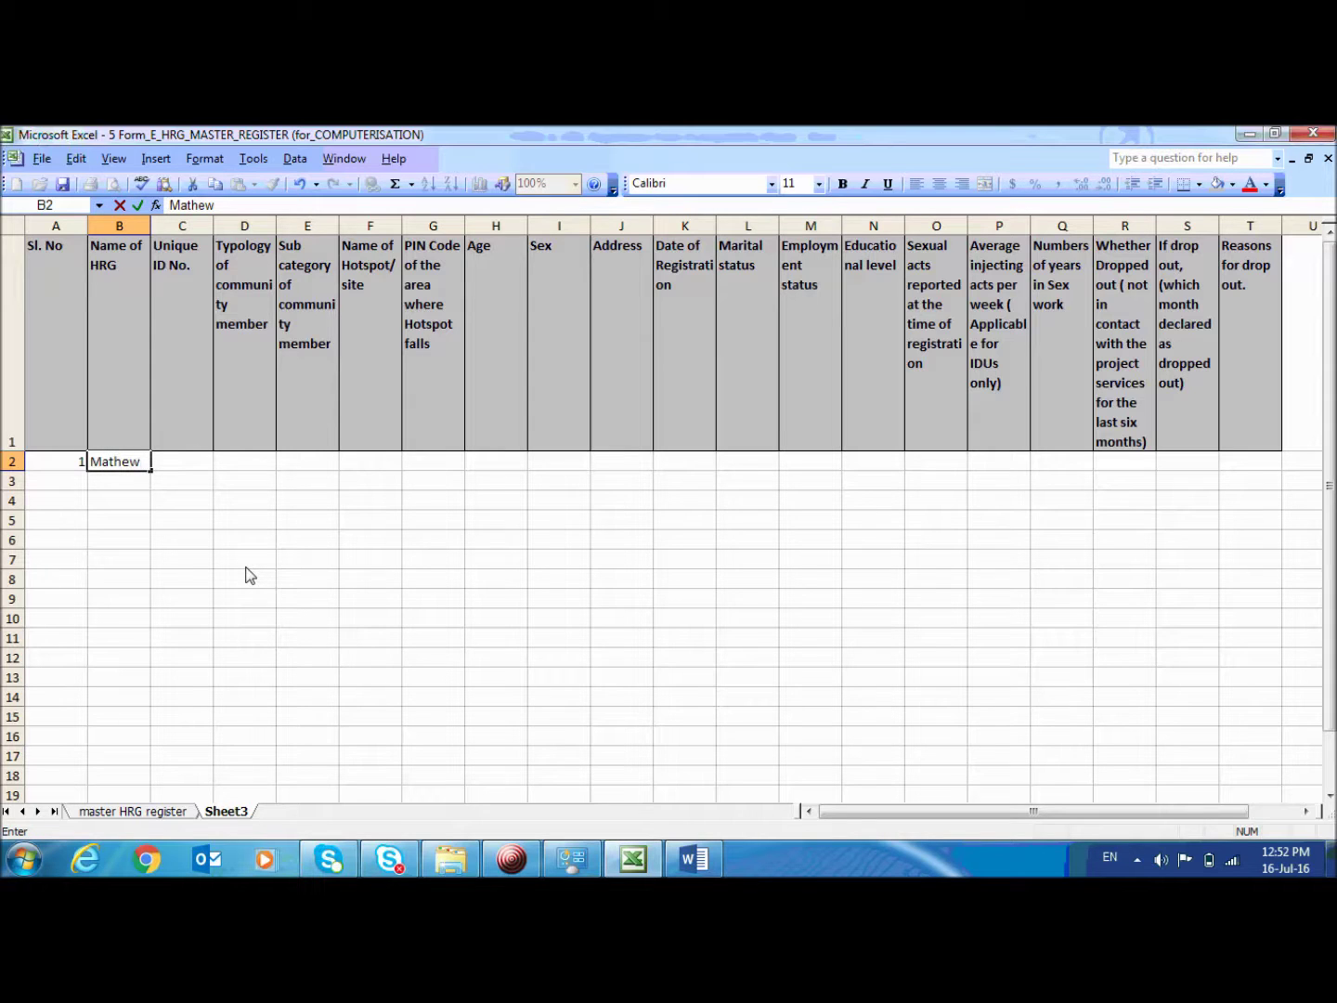
key("Tab")
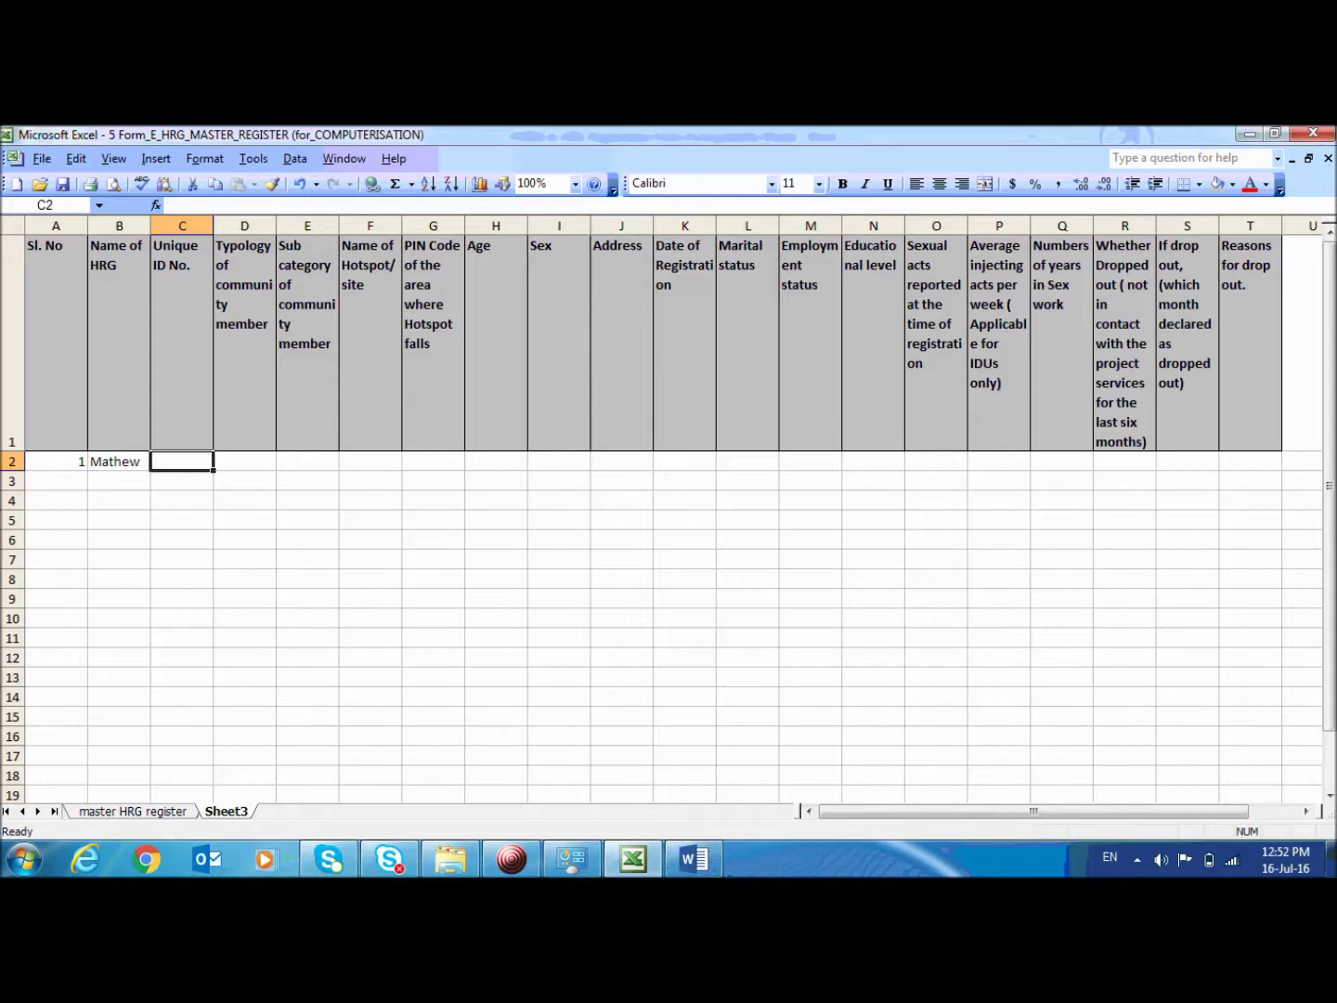
left_click(707, 869)
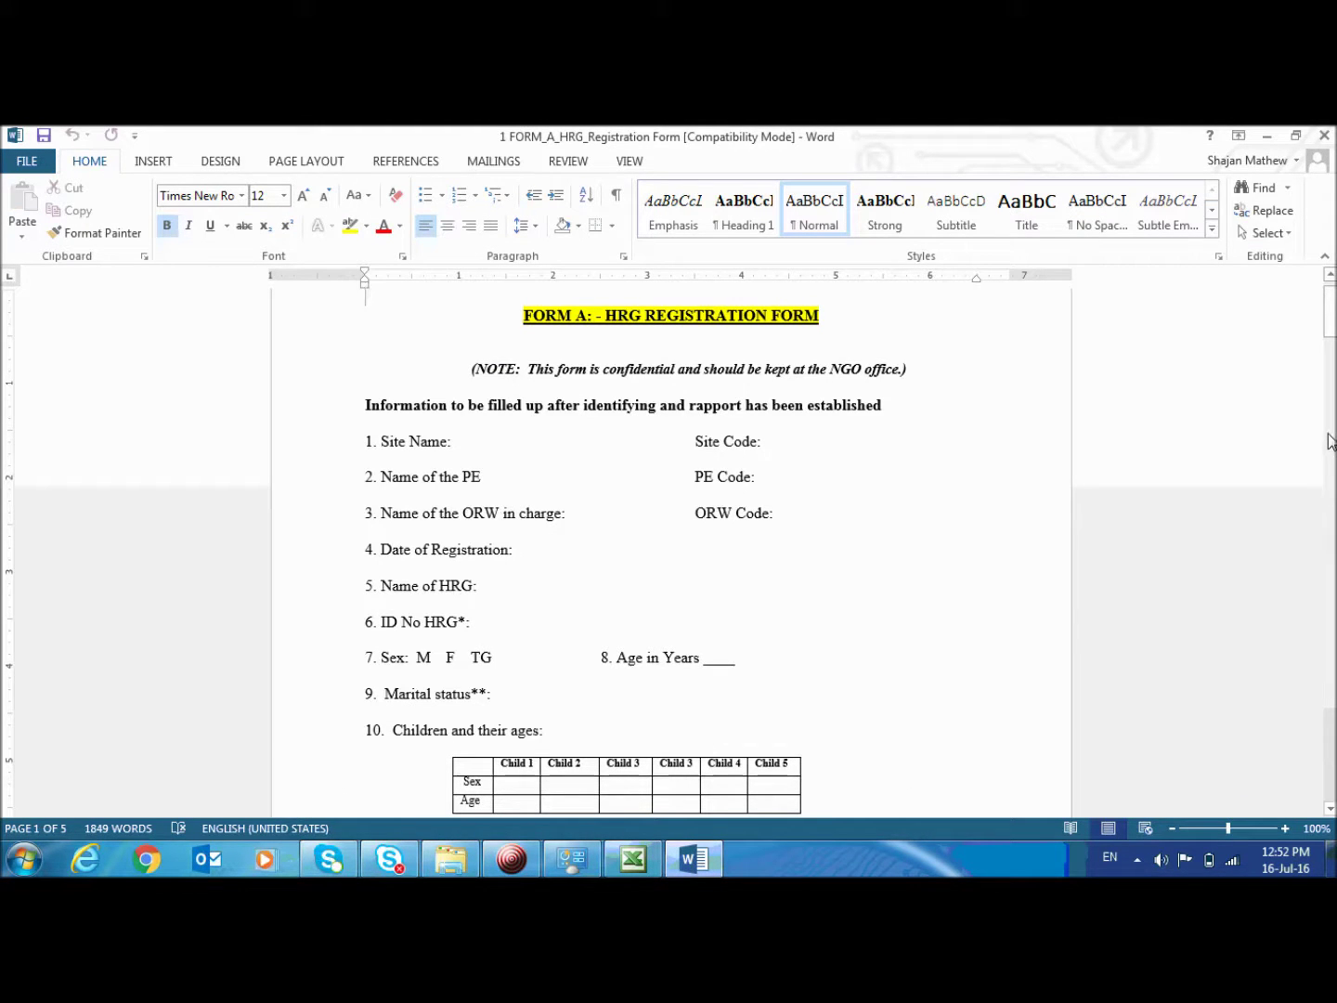
Step: Check the HRG ID code example on page 3 of the Word form, then return to Excel
left_click_drag(1331, 314, 1319, 580)
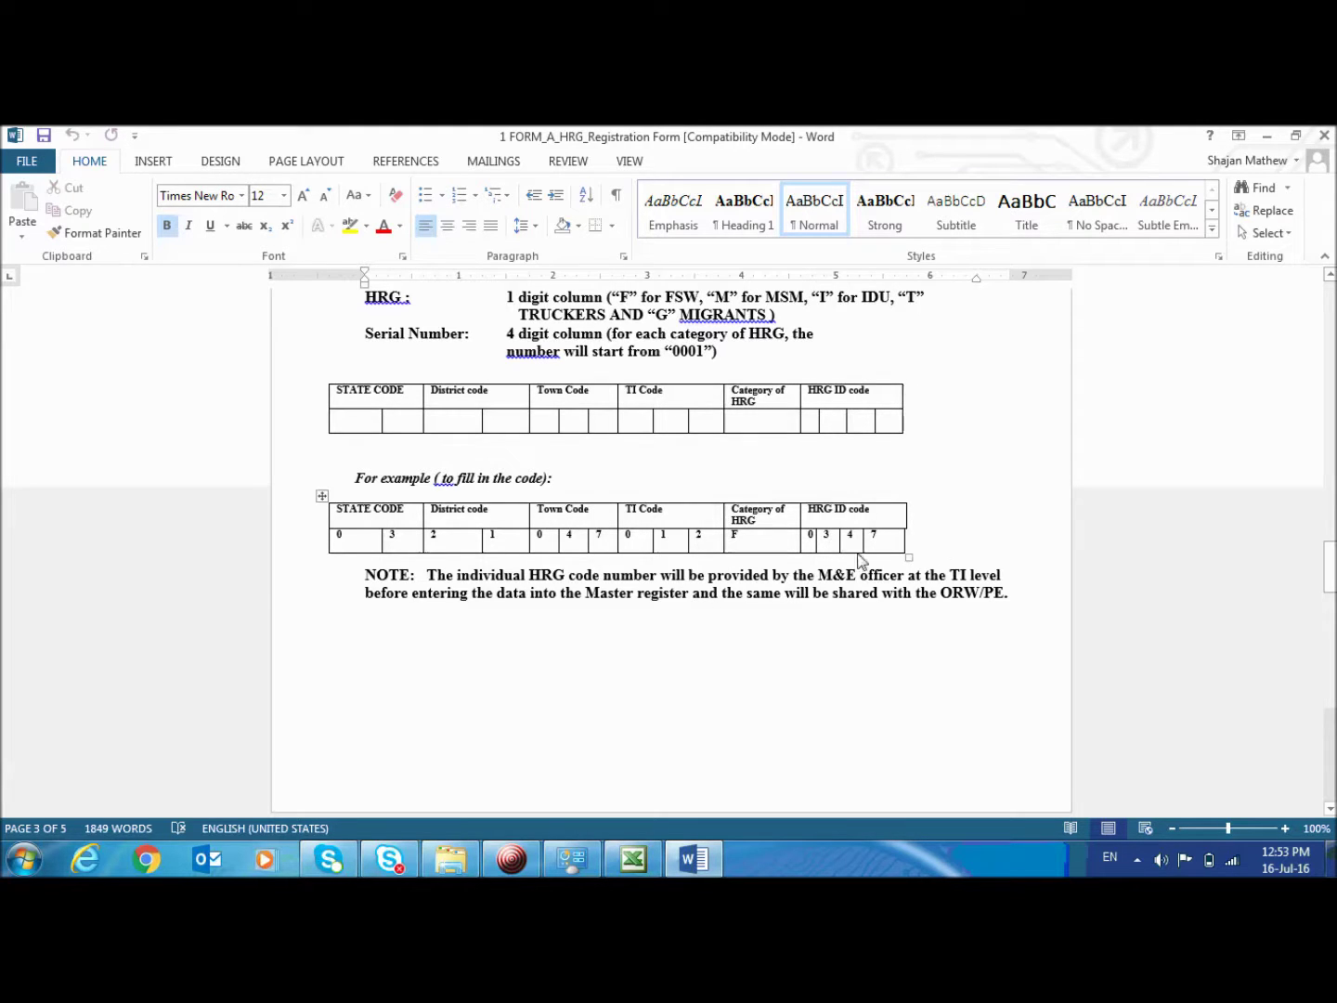
key("alt+Tab")
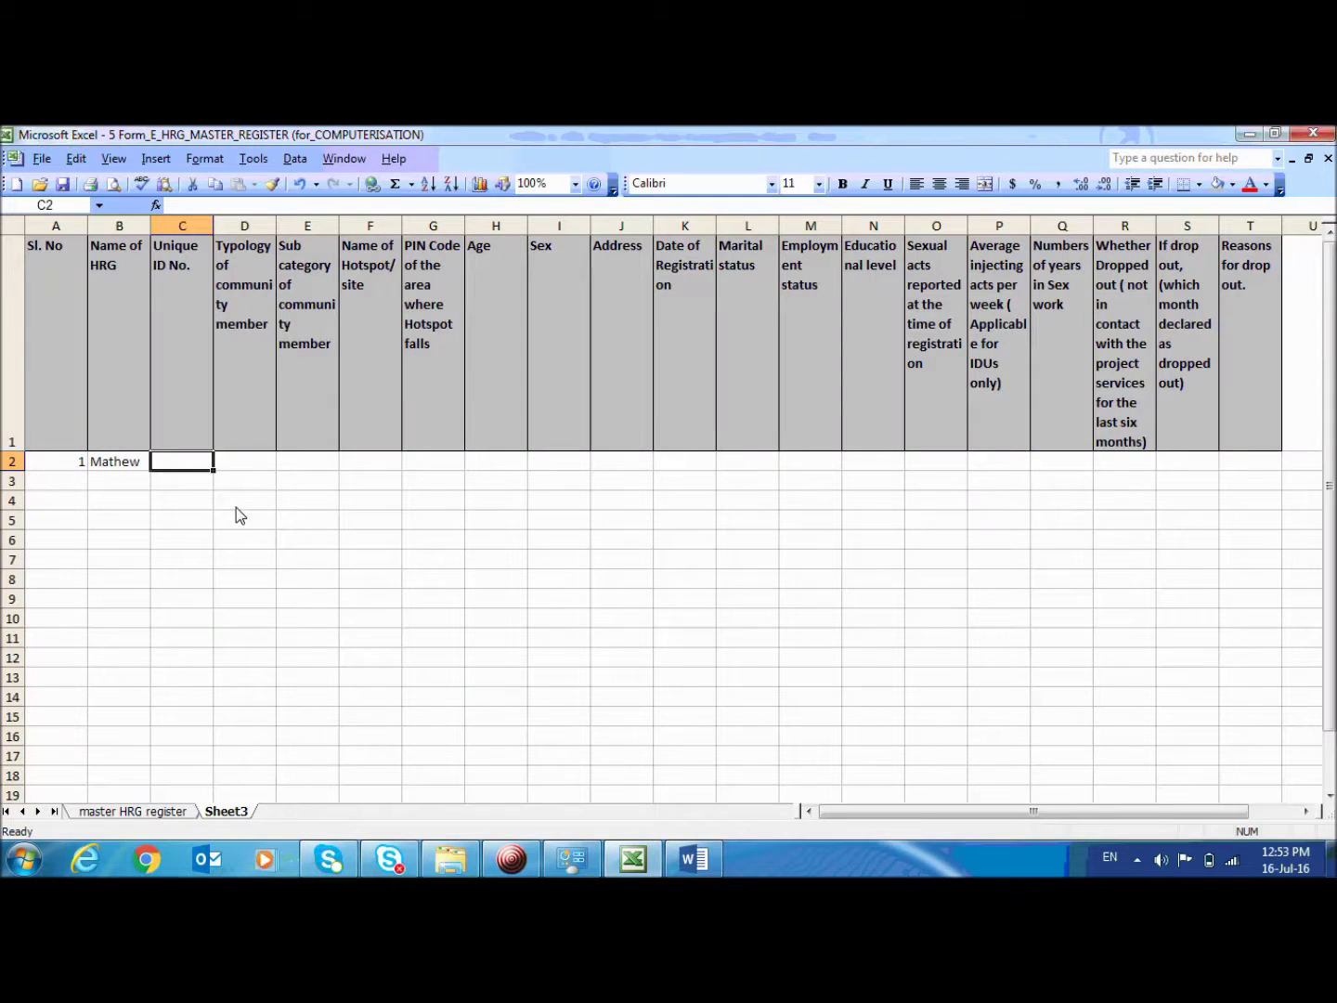
Step: Enter Unique ID 1 in C2 and typology IDU in D2
type("1")
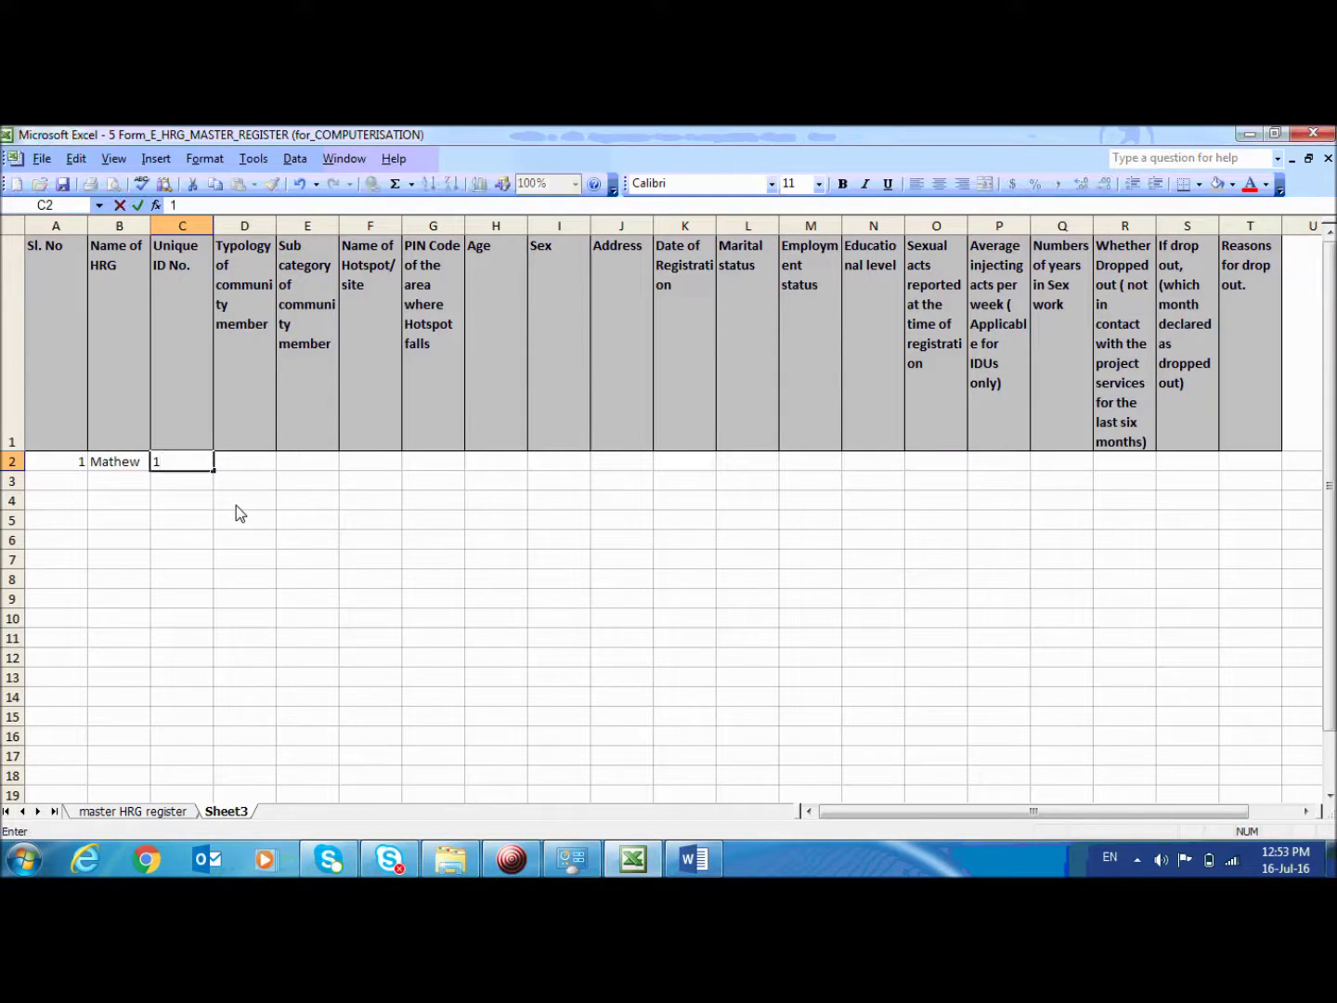
key("Tab")
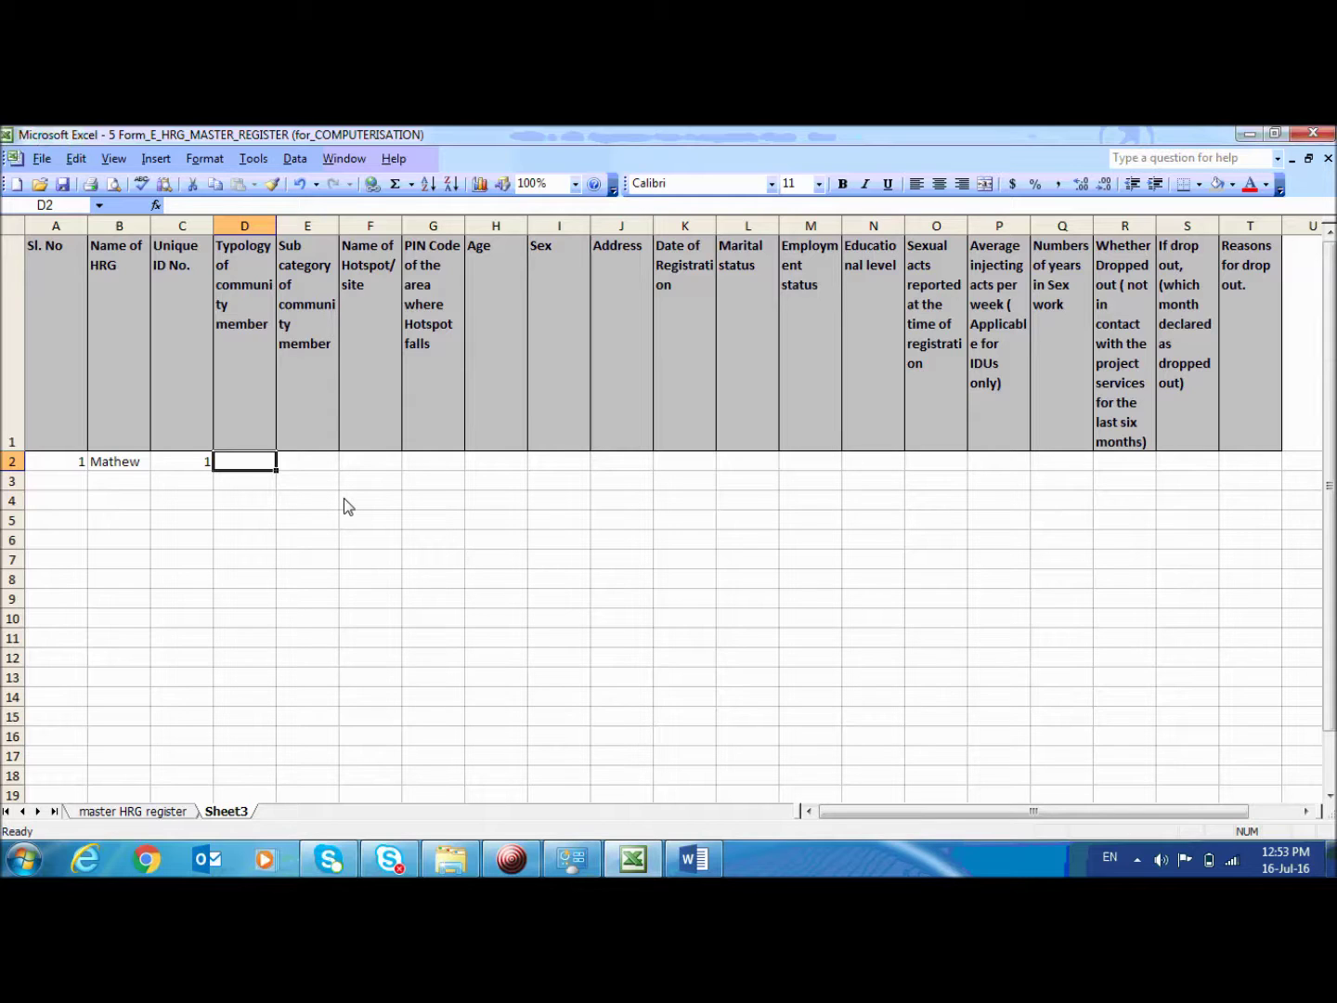
type("IDU")
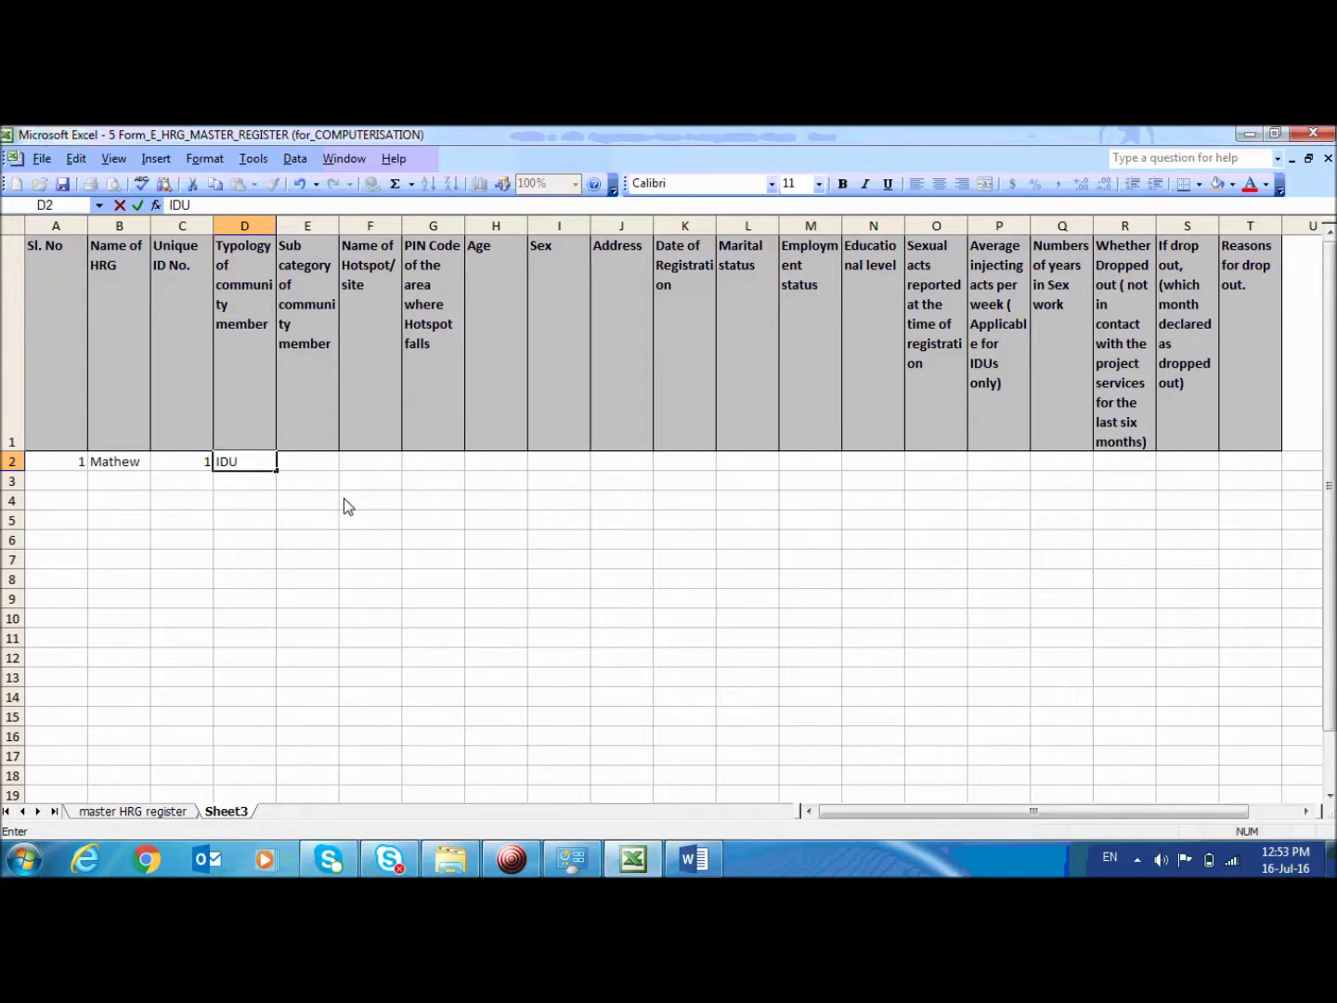
key("Tab")
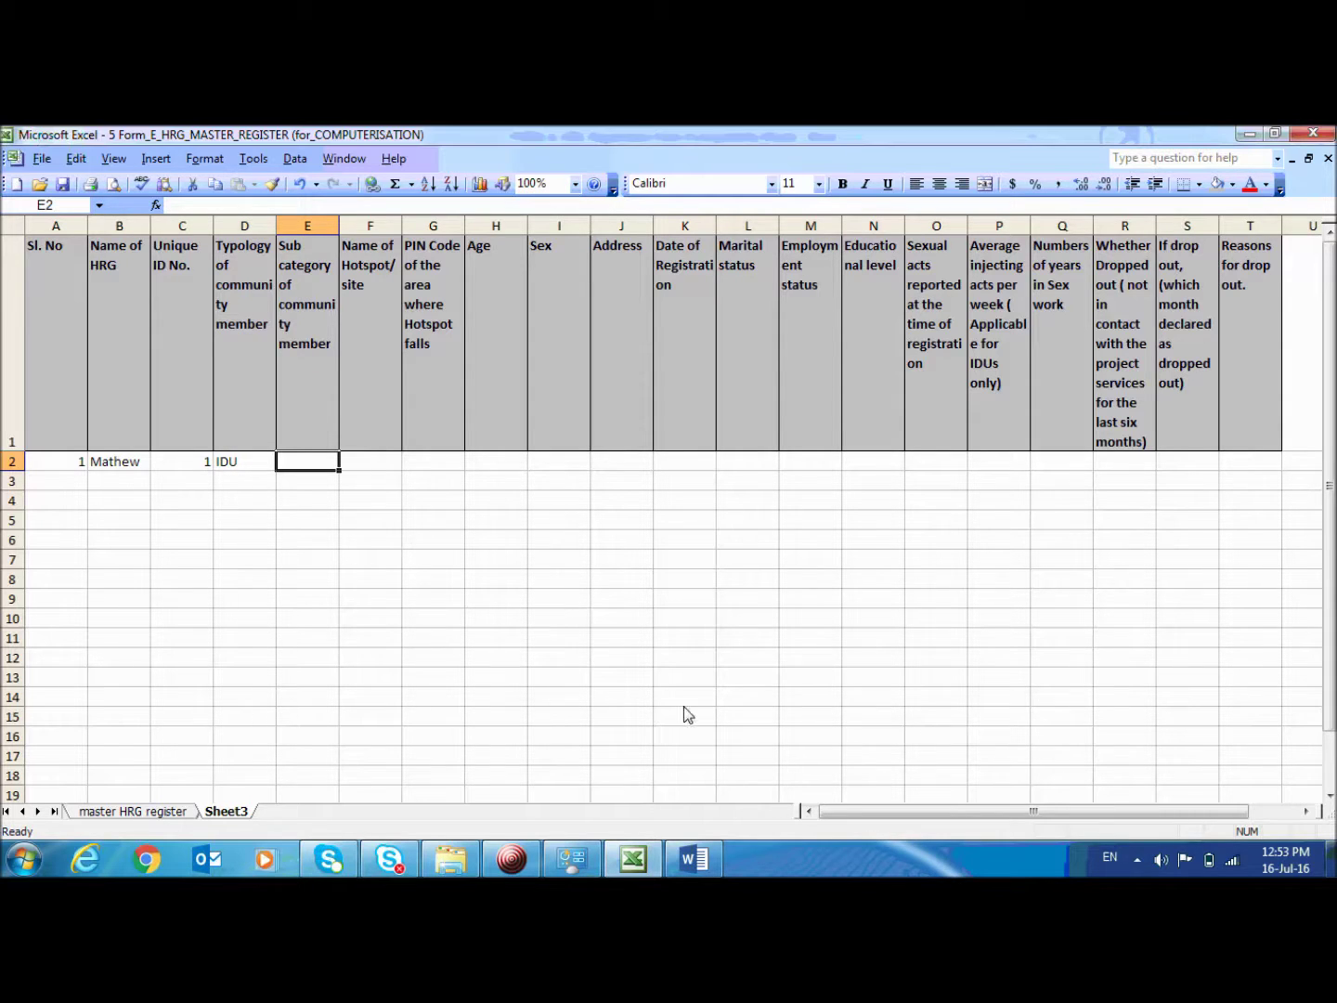
left_click(714, 857)
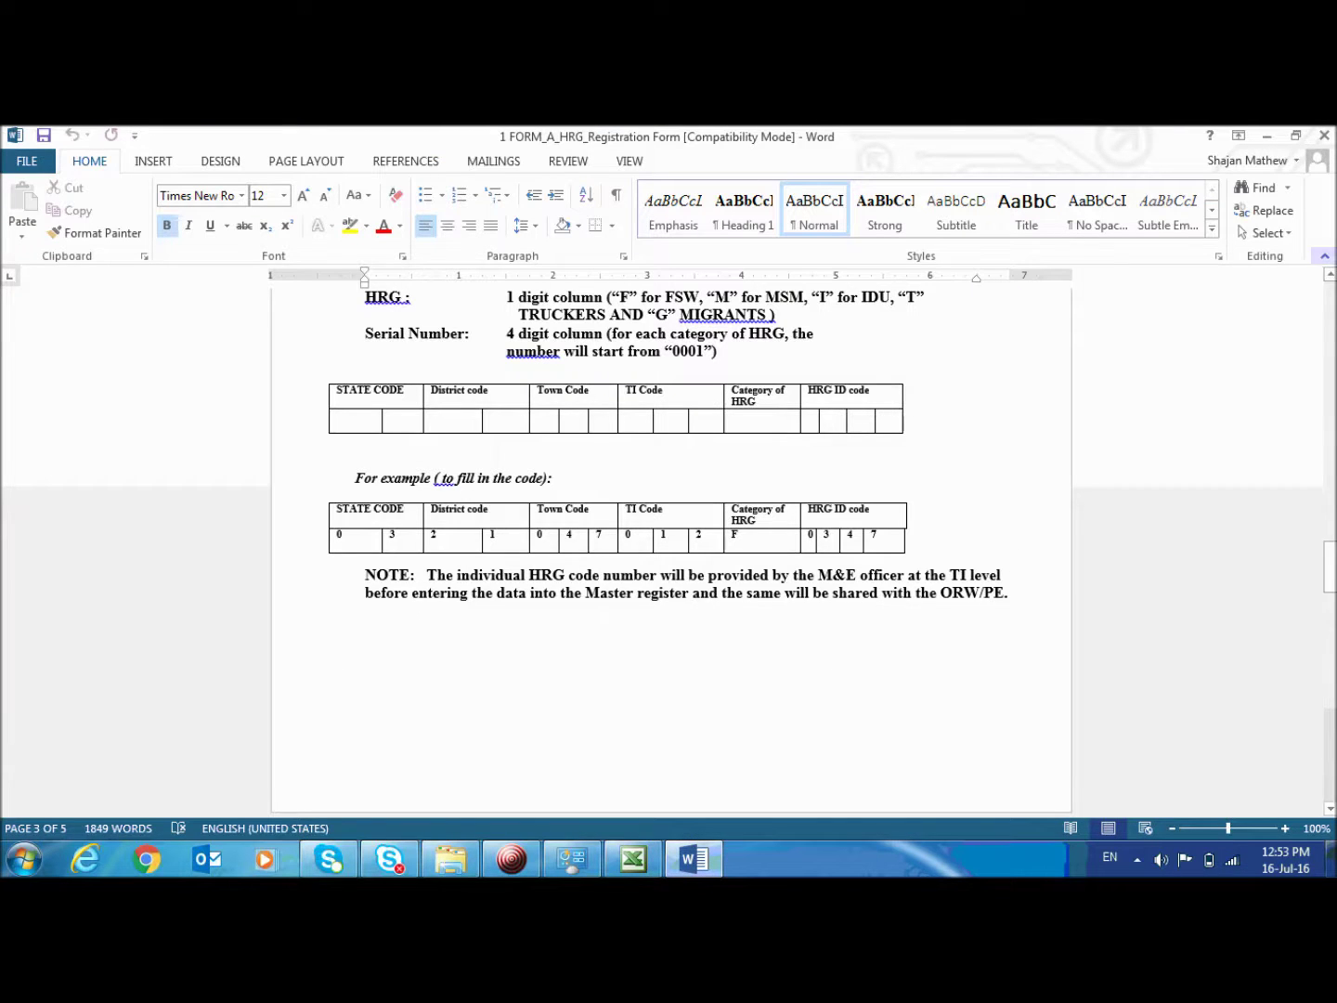
Step: Look up the IDU sub-groups in the Word form and enter sub-category 1 in E2
left_click_drag(1331, 549, 1330, 447)
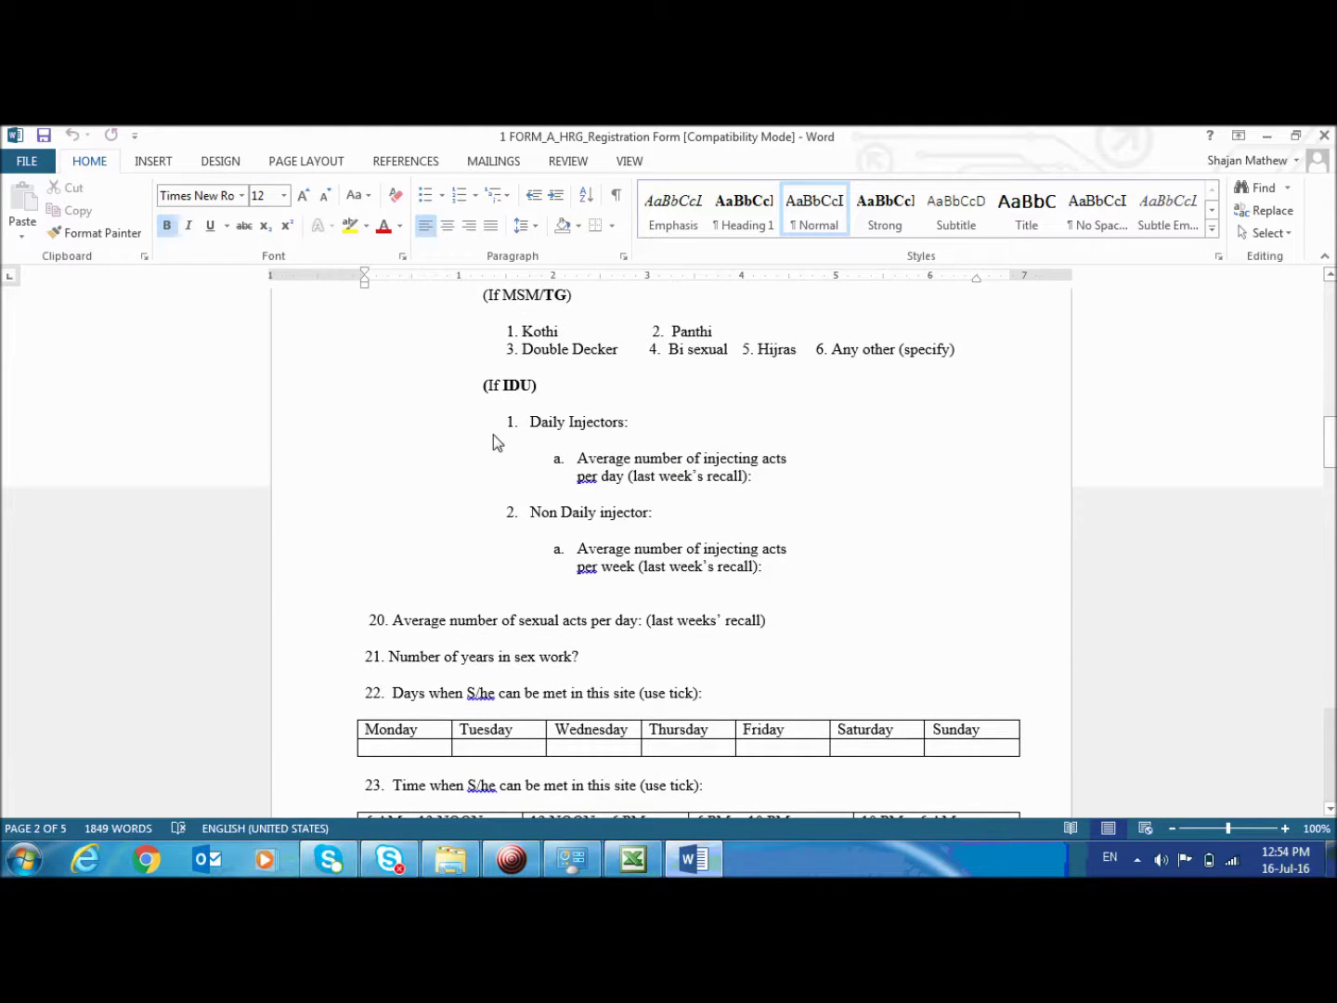
left_click_drag(1331, 444, 1333, 437)
left_click_drag(1330, 439, 1330, 435)
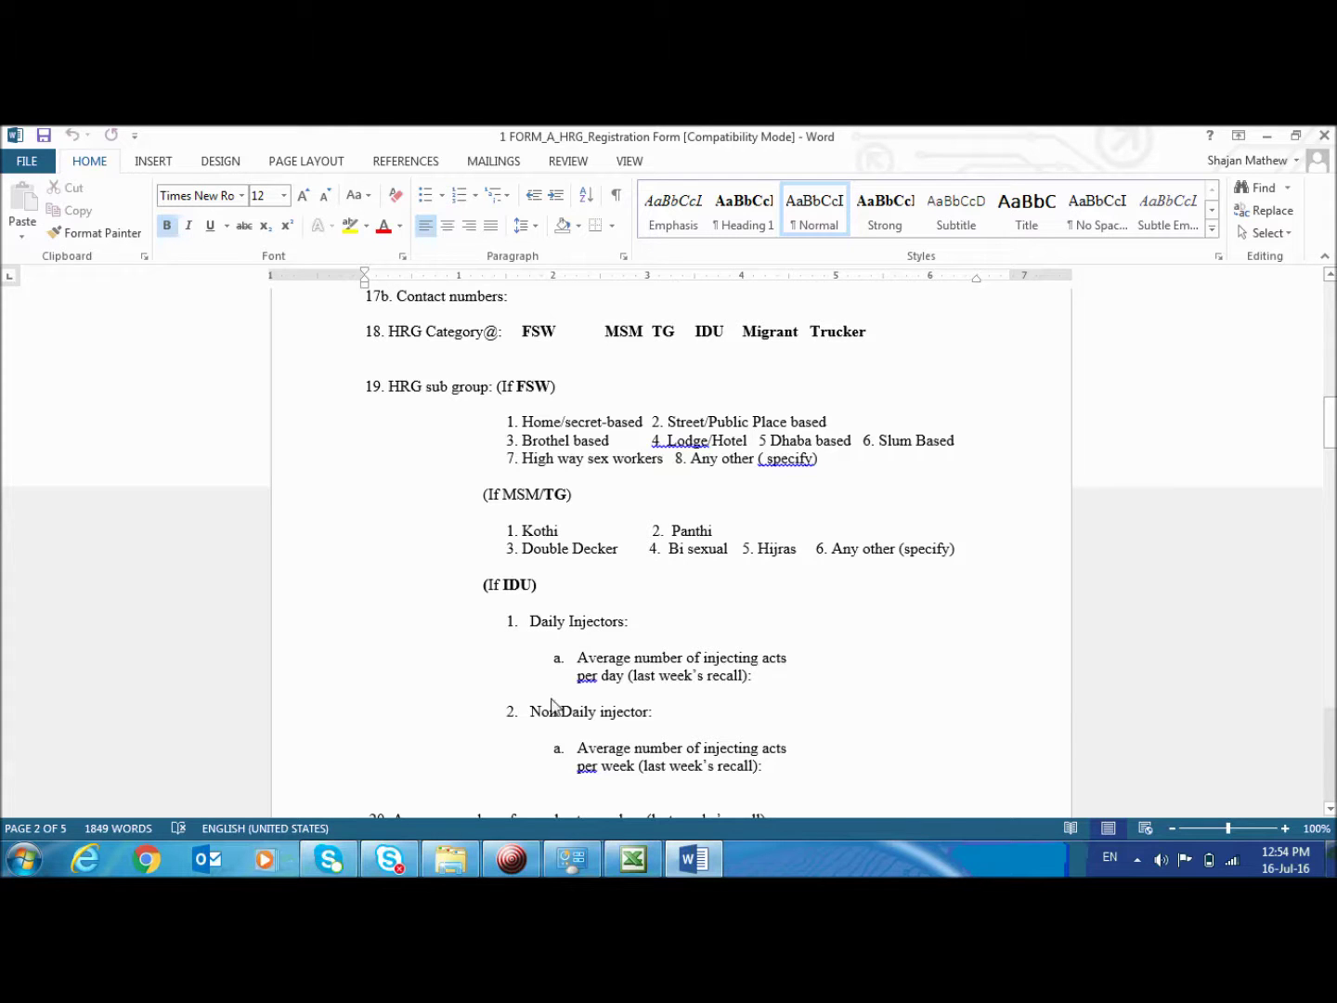
key("alt+Tab")
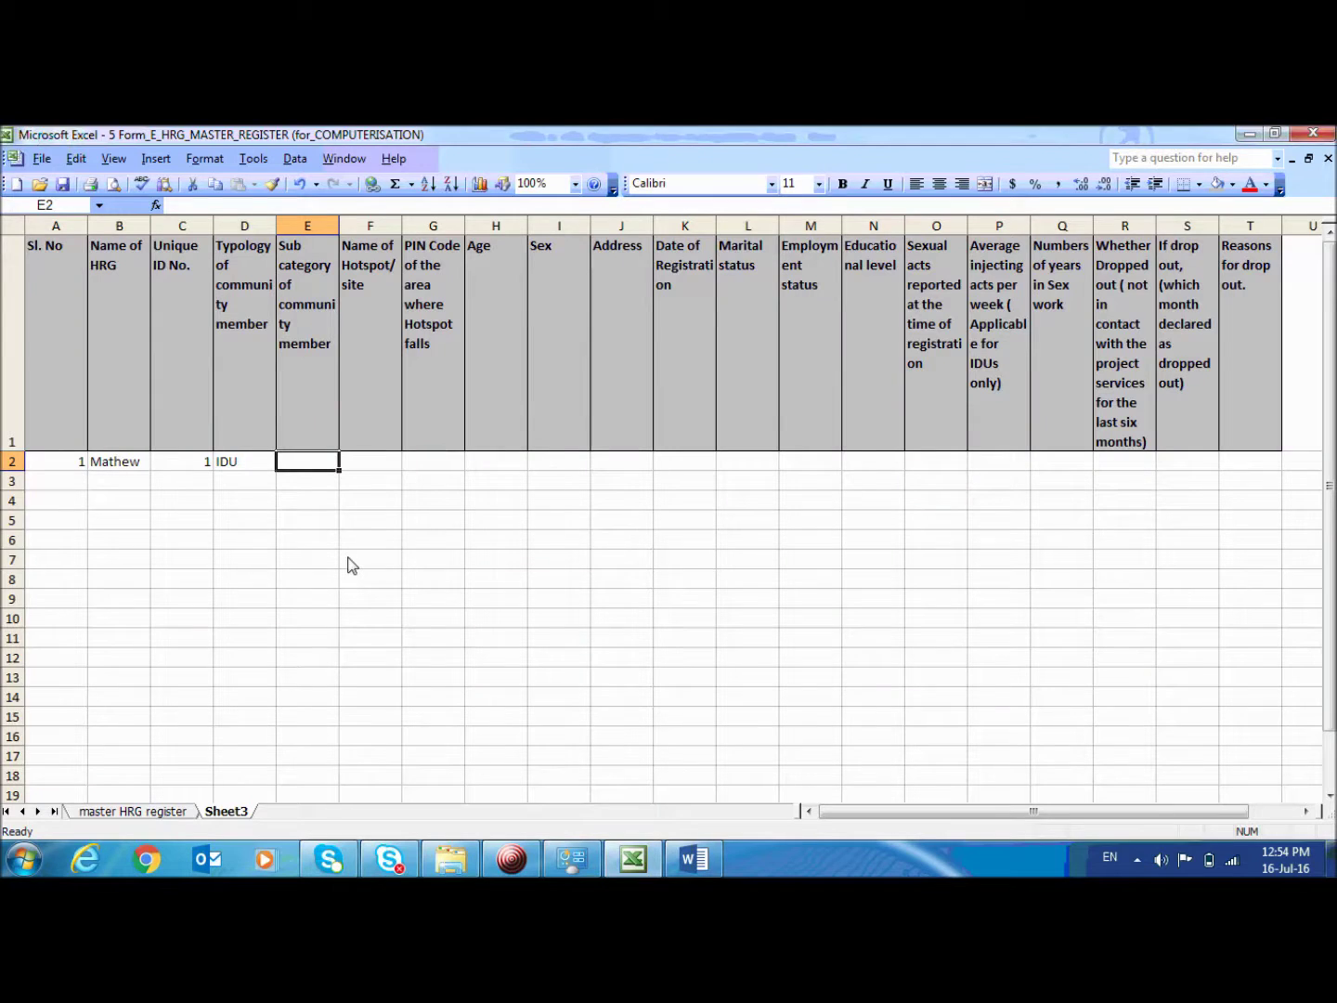
type("1")
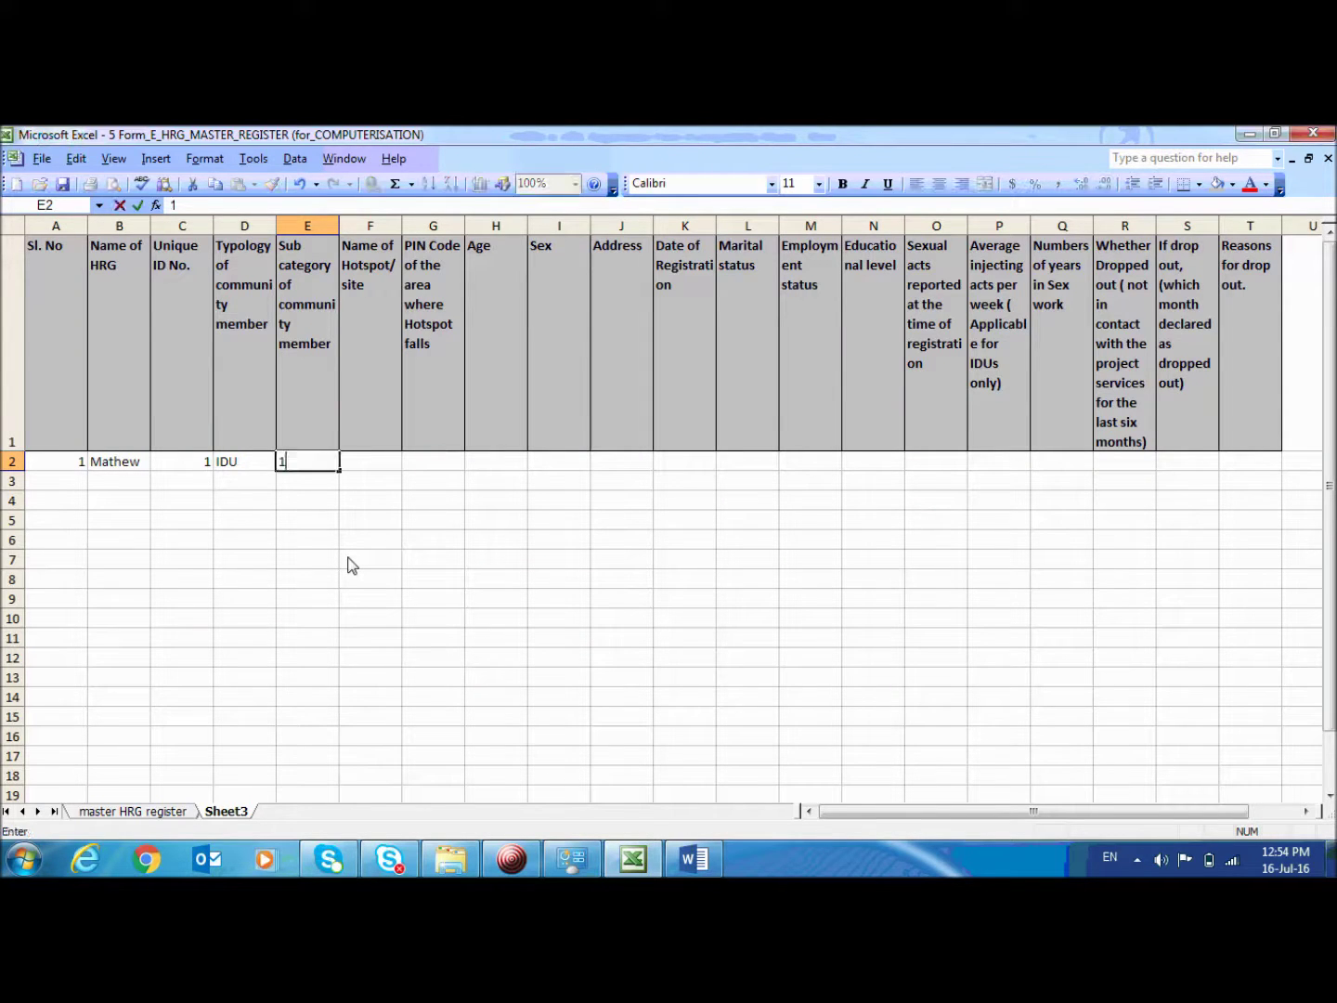
key("Tab")
Step: Review the Daily Injectors item in the Word form's IDU list, then return to Excel
left_click(321, 471)
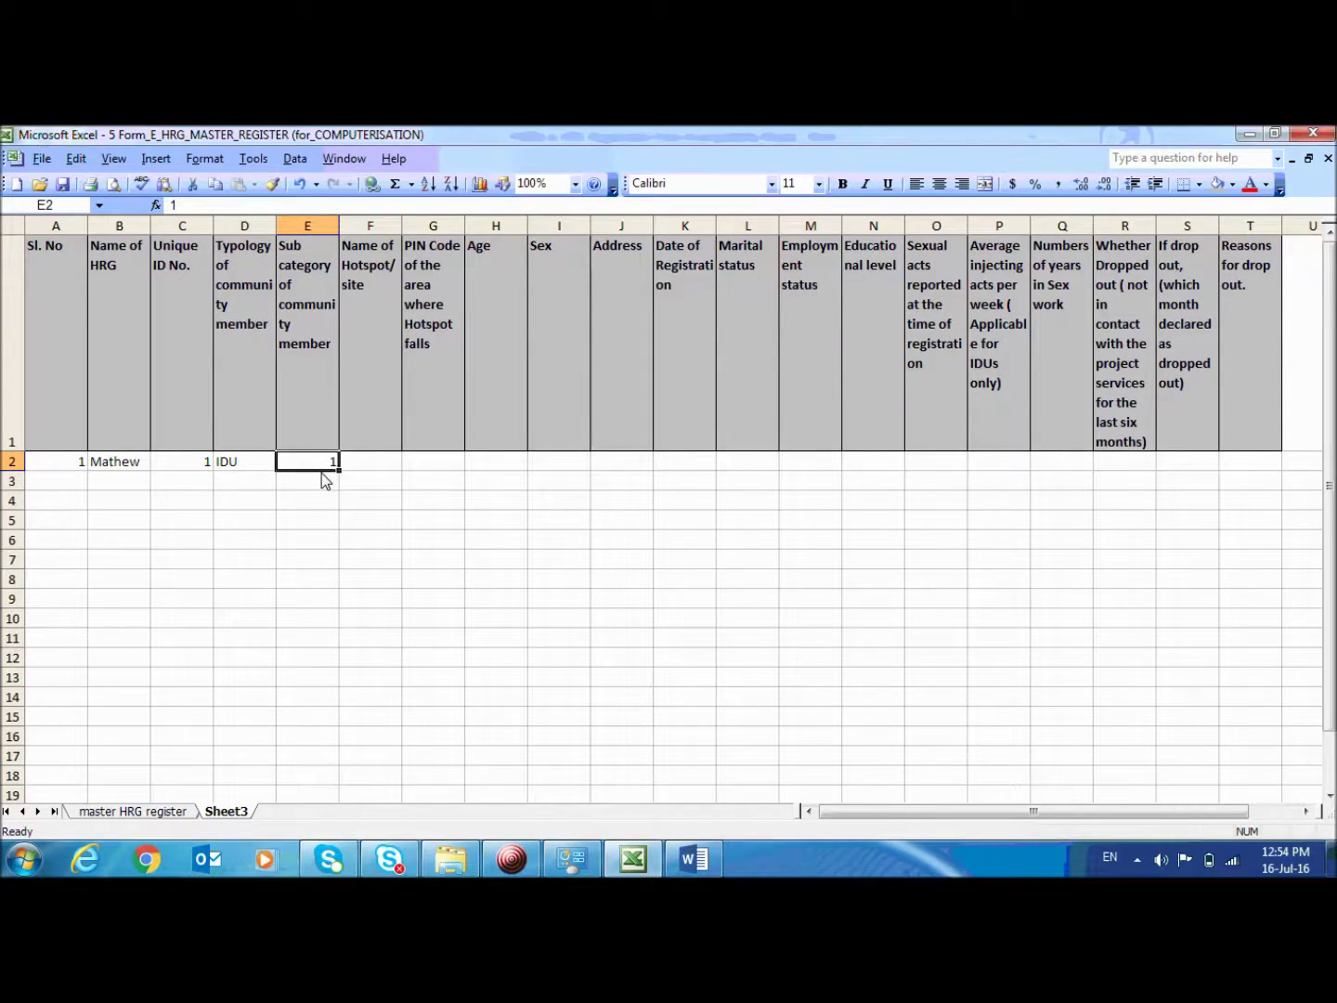
key("alt+Tab")
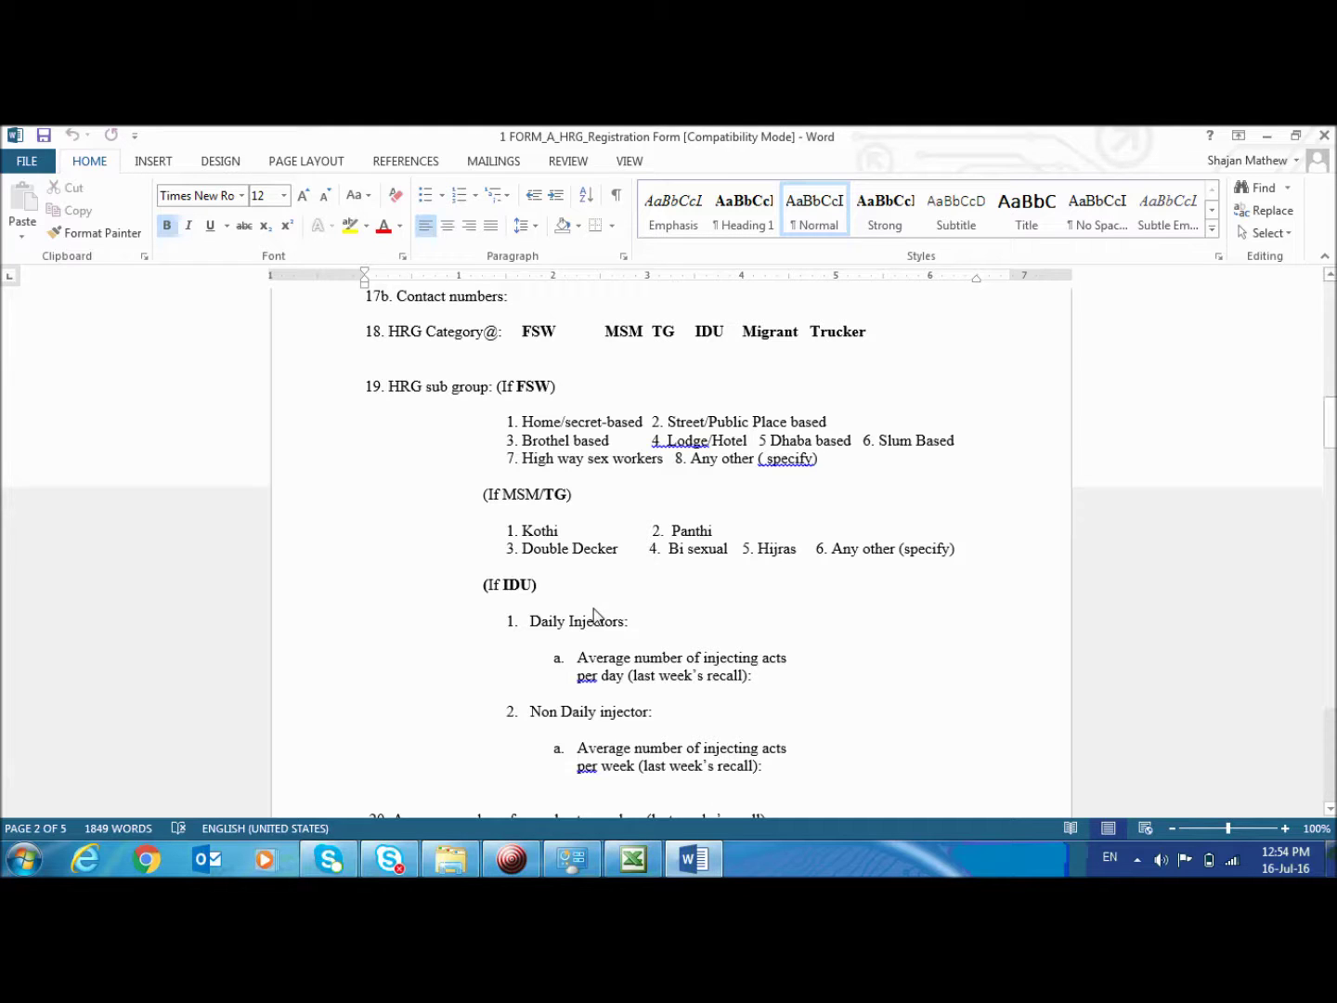
left_click(512, 622)
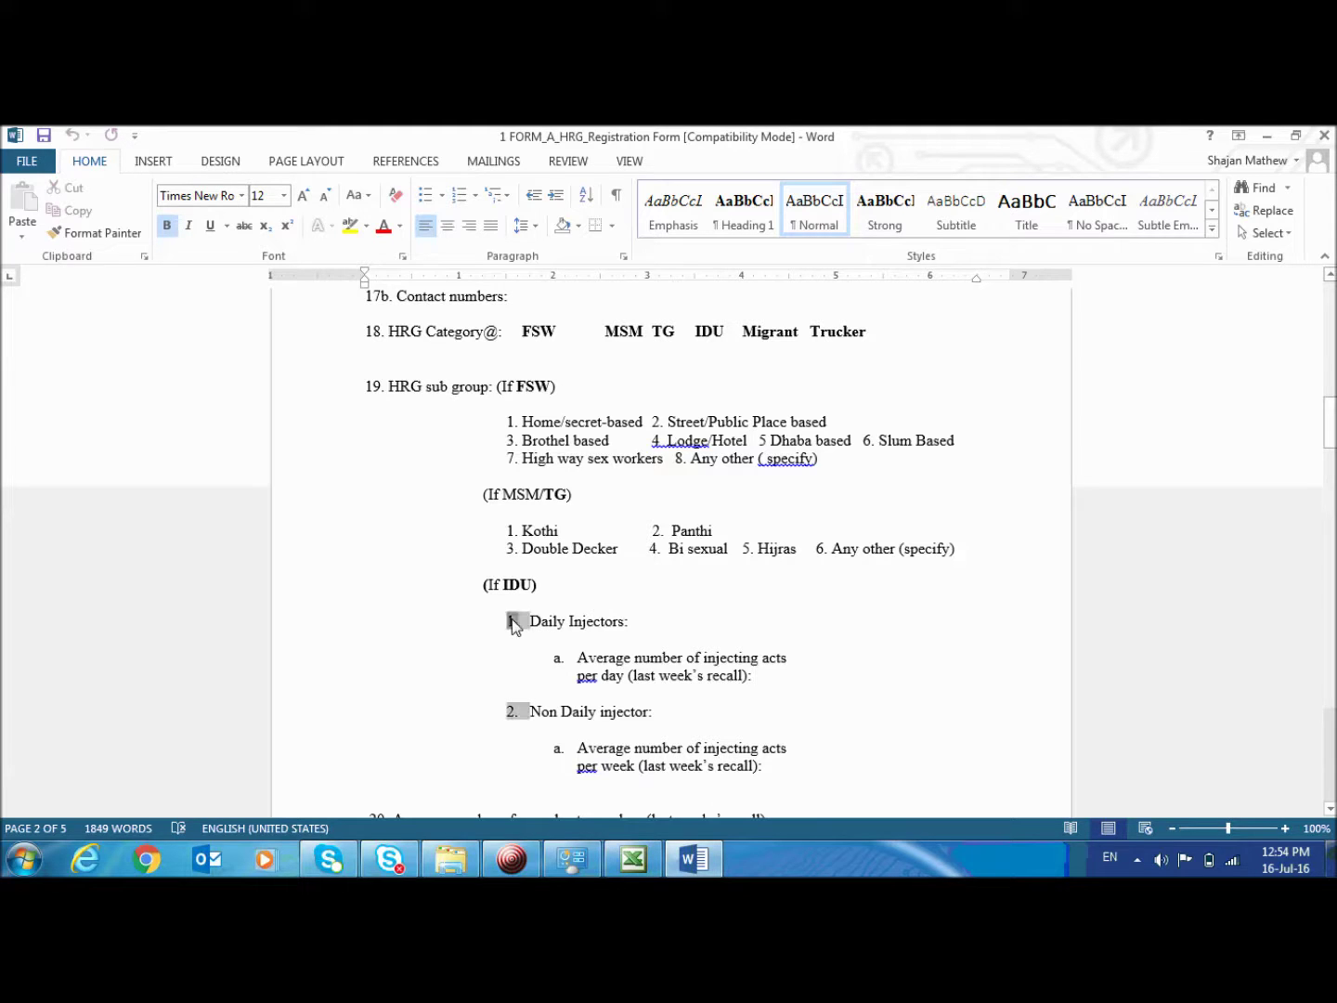
left_click(598, 627)
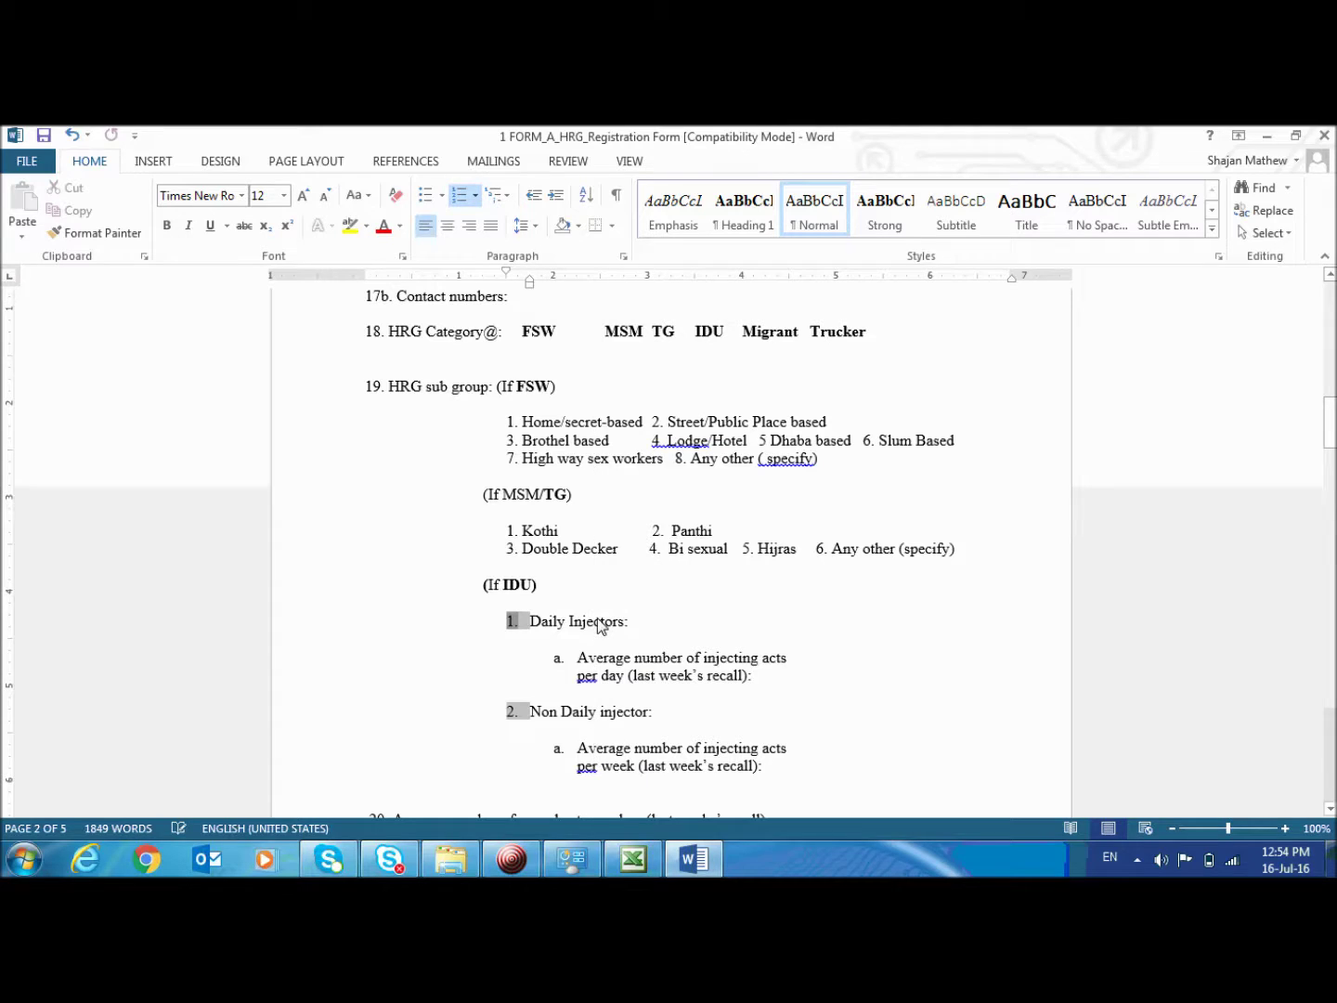
left_click_drag(628, 623, 544, 637)
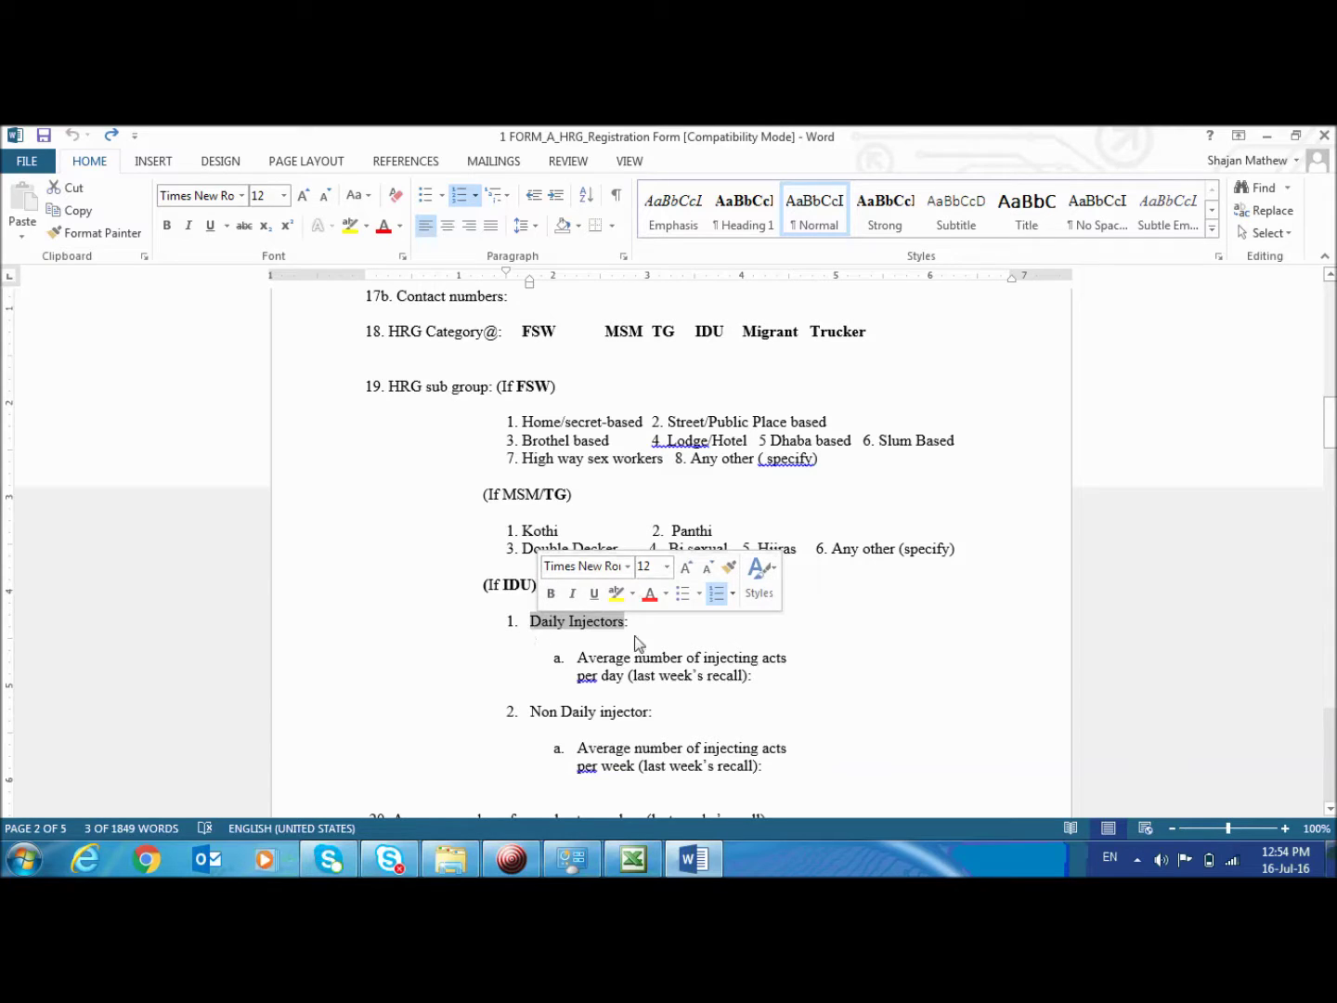
left_click(525, 713)
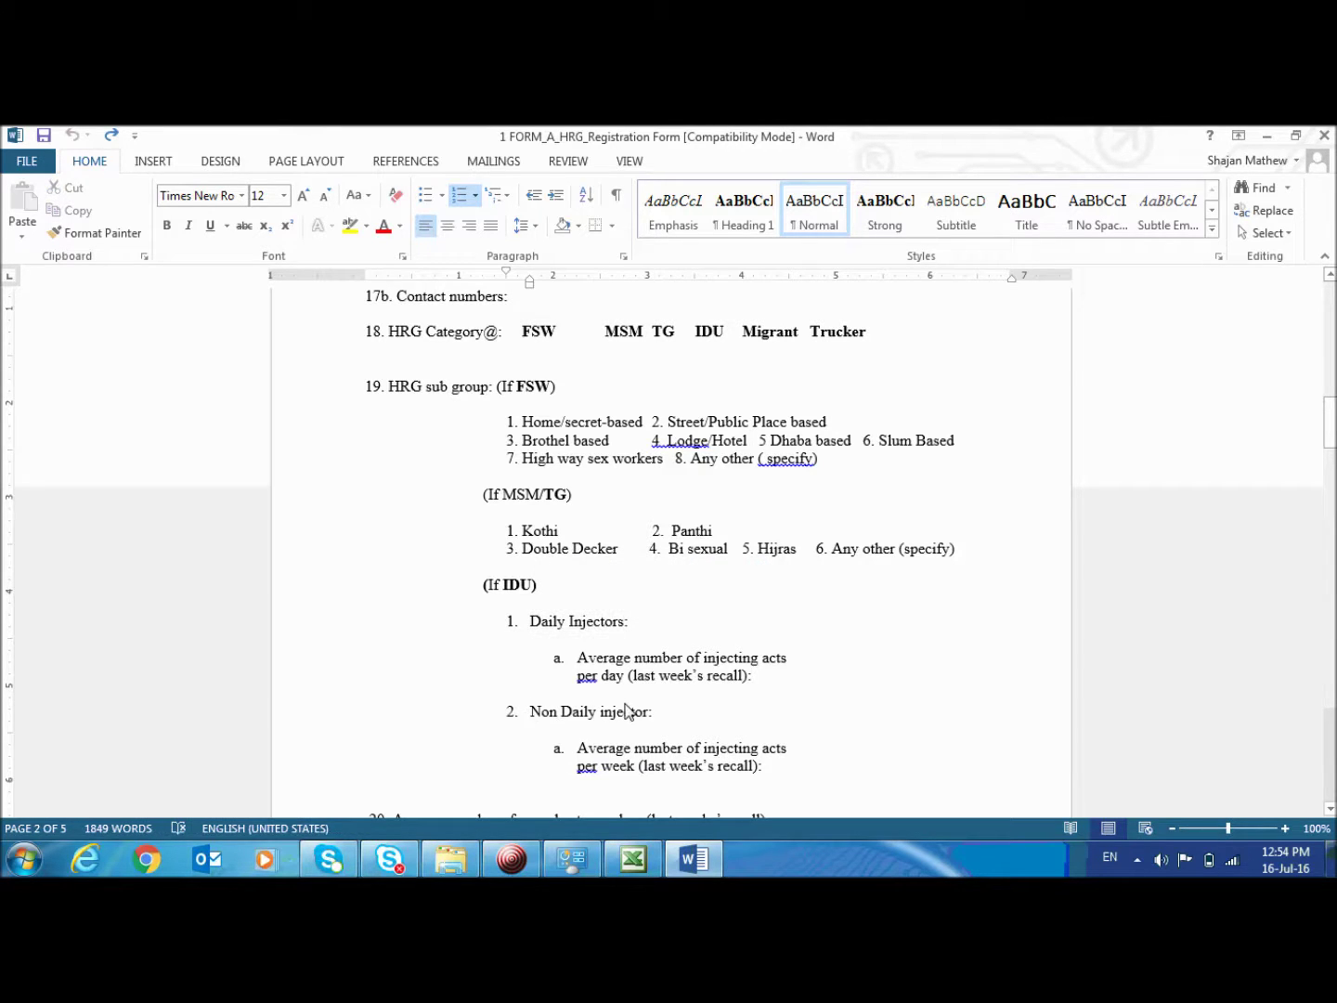
key("alt+Tab")
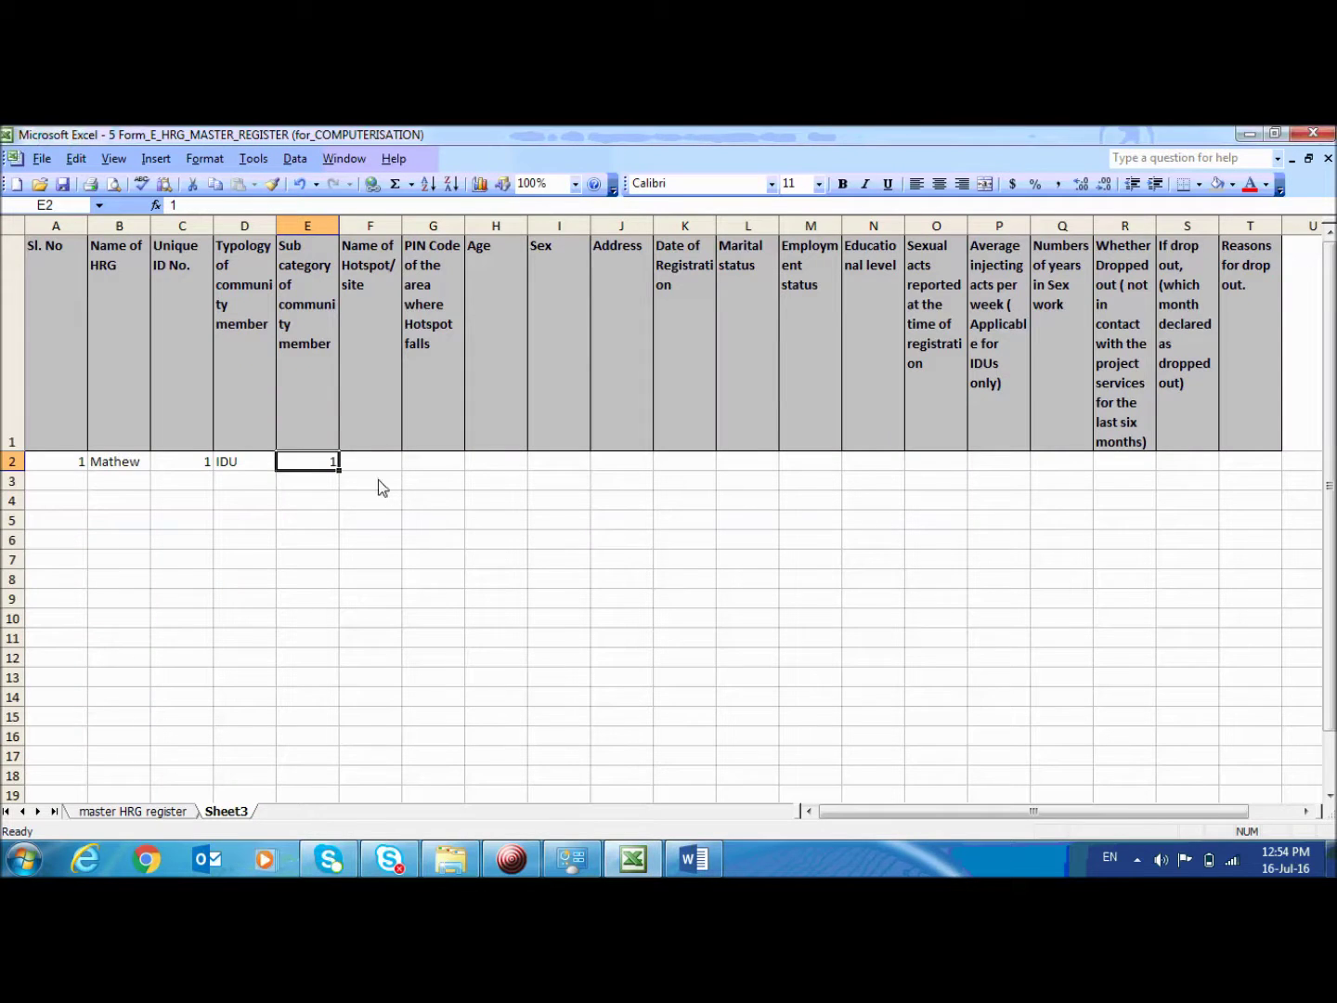
Step: Enter trial hotspot names Bustand, Bus Stand and Bus station in F2:F4
key("Tab")
type("B")
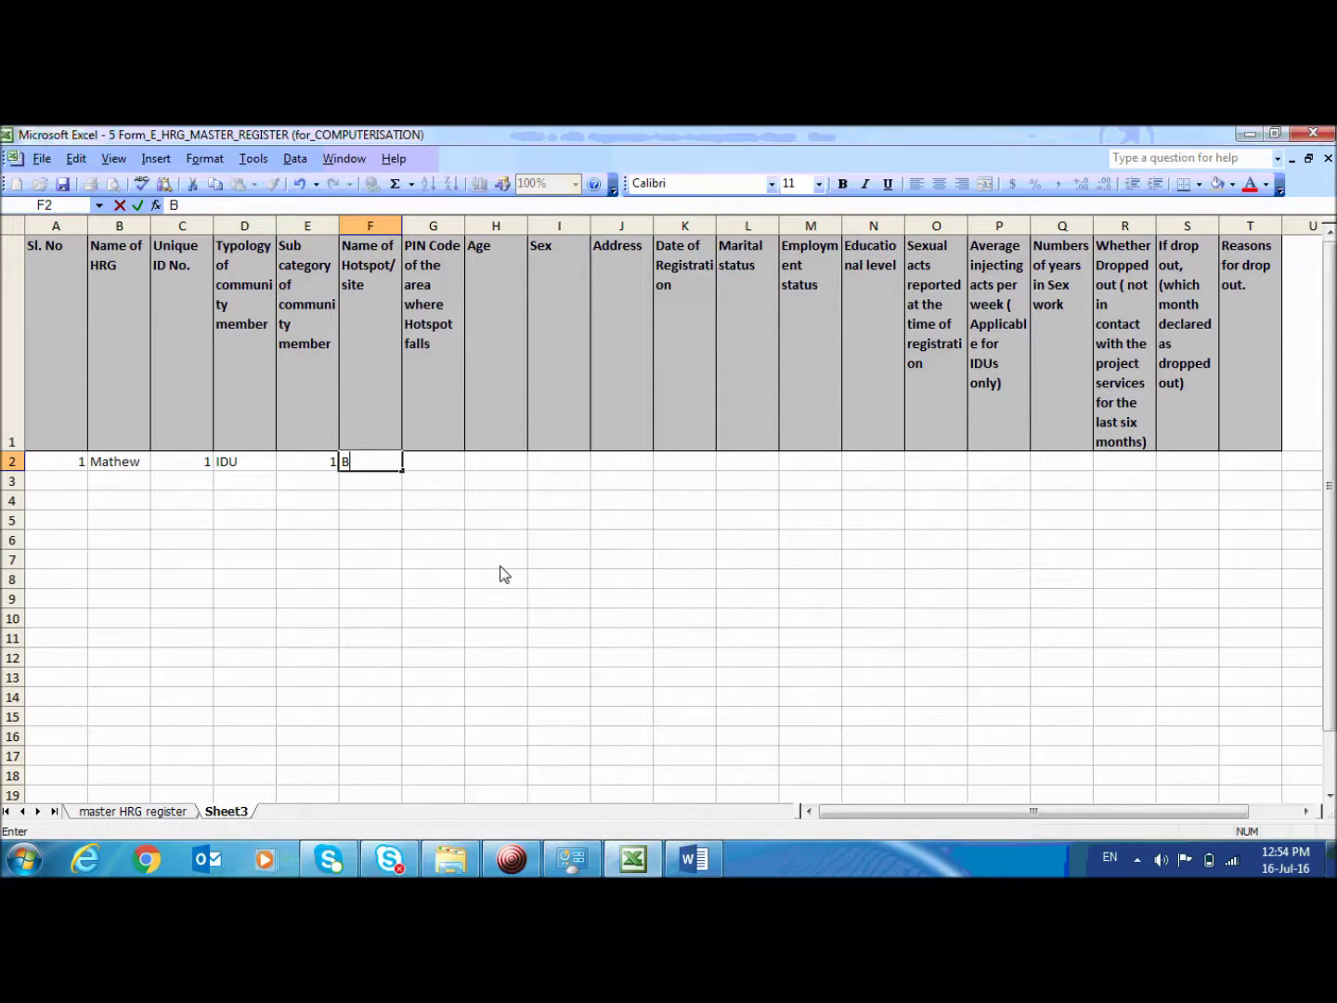
type("us")
type("ssta")
key("BackSpace")
key("BackSpace")
key("BackSpace")
key("BackSpace")
type("tand")
key("Return")
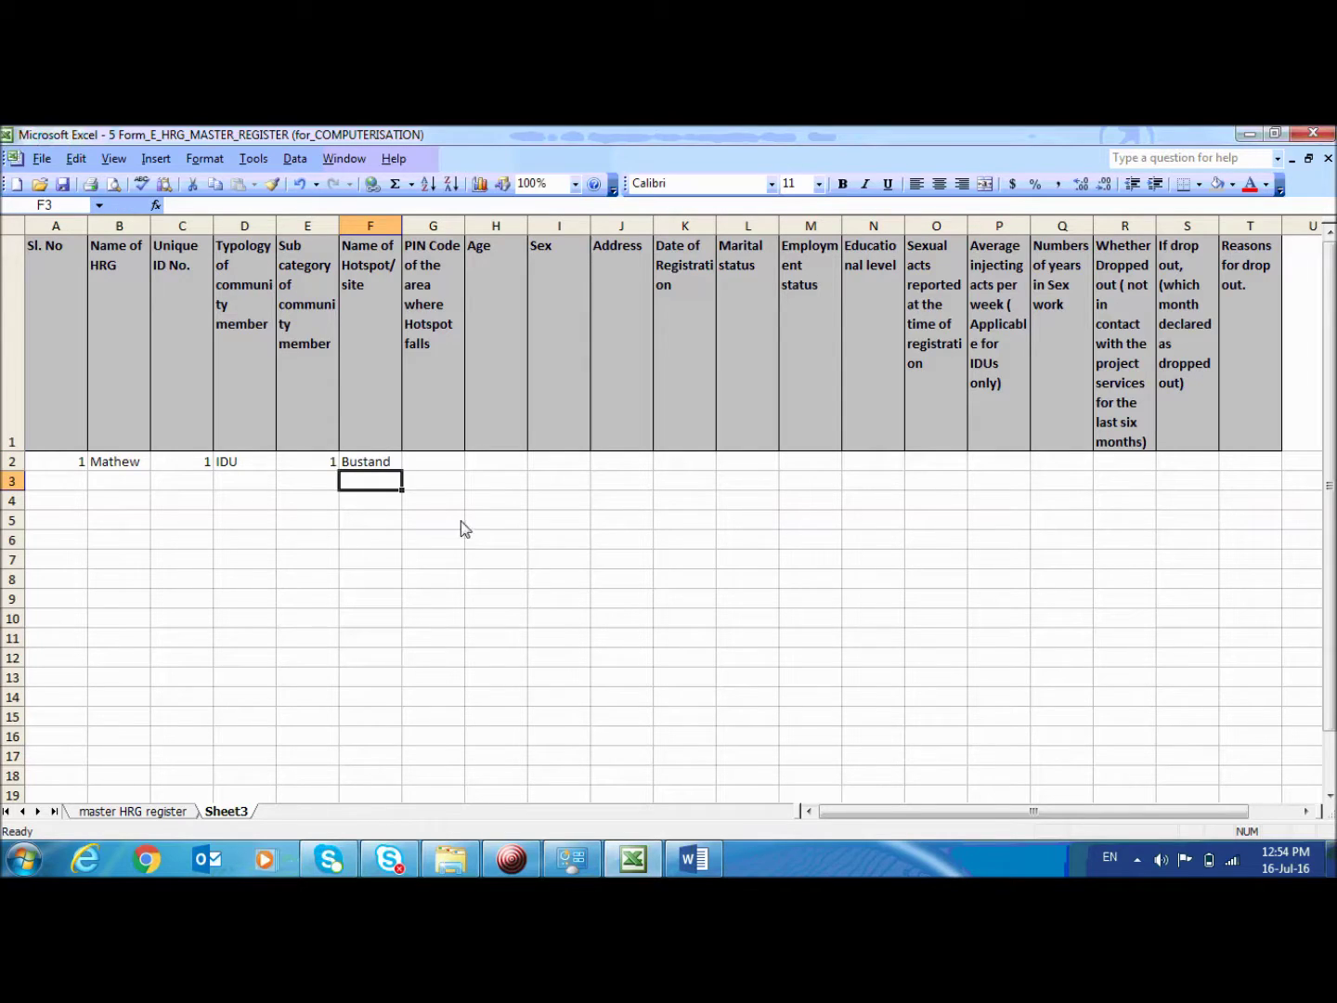
left_click(380, 465)
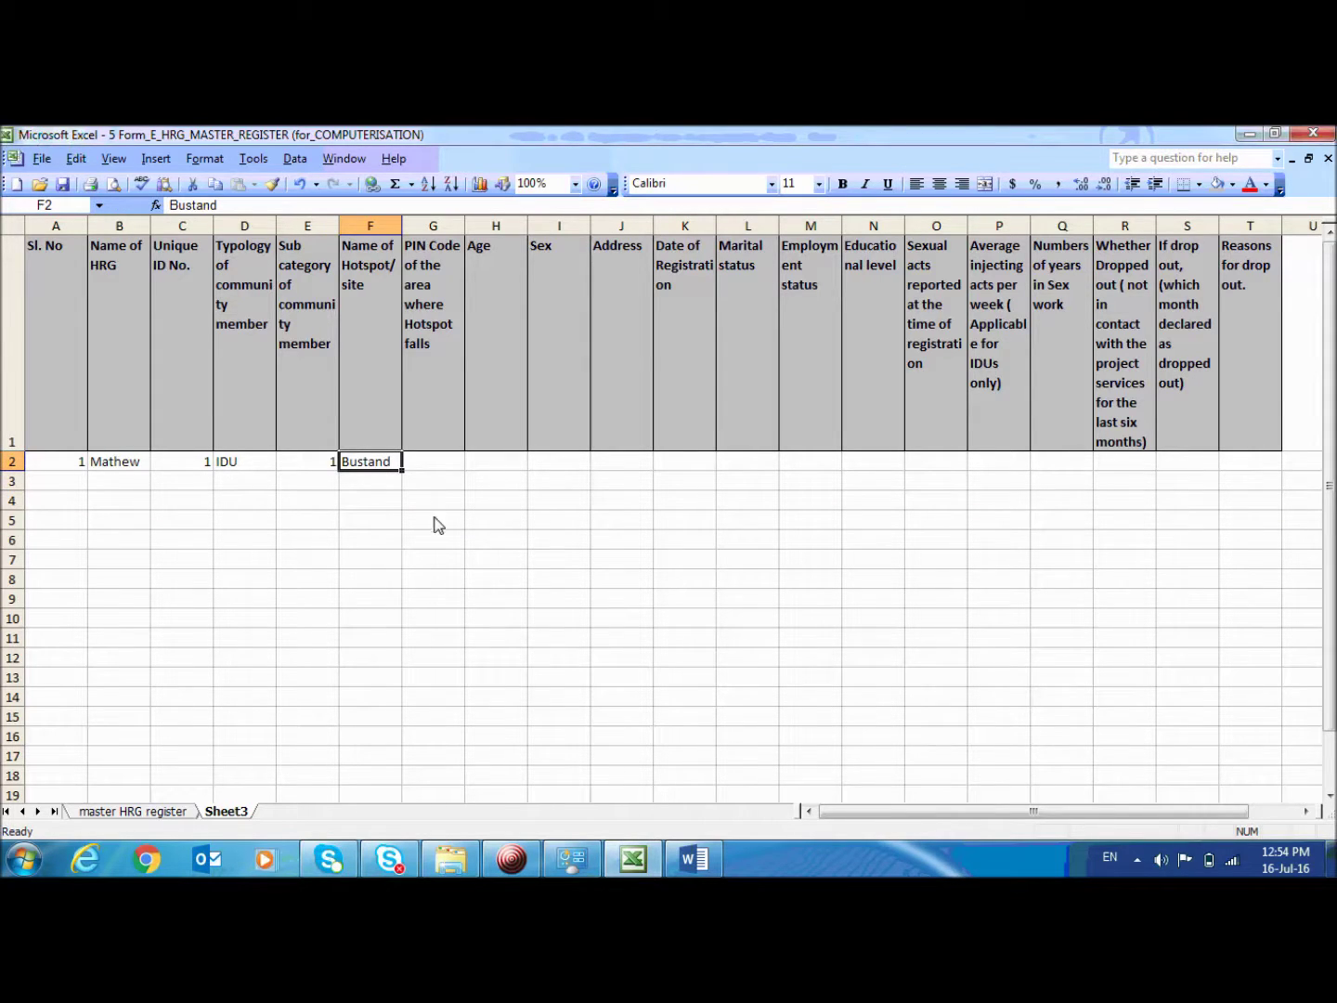
left_click(378, 482)
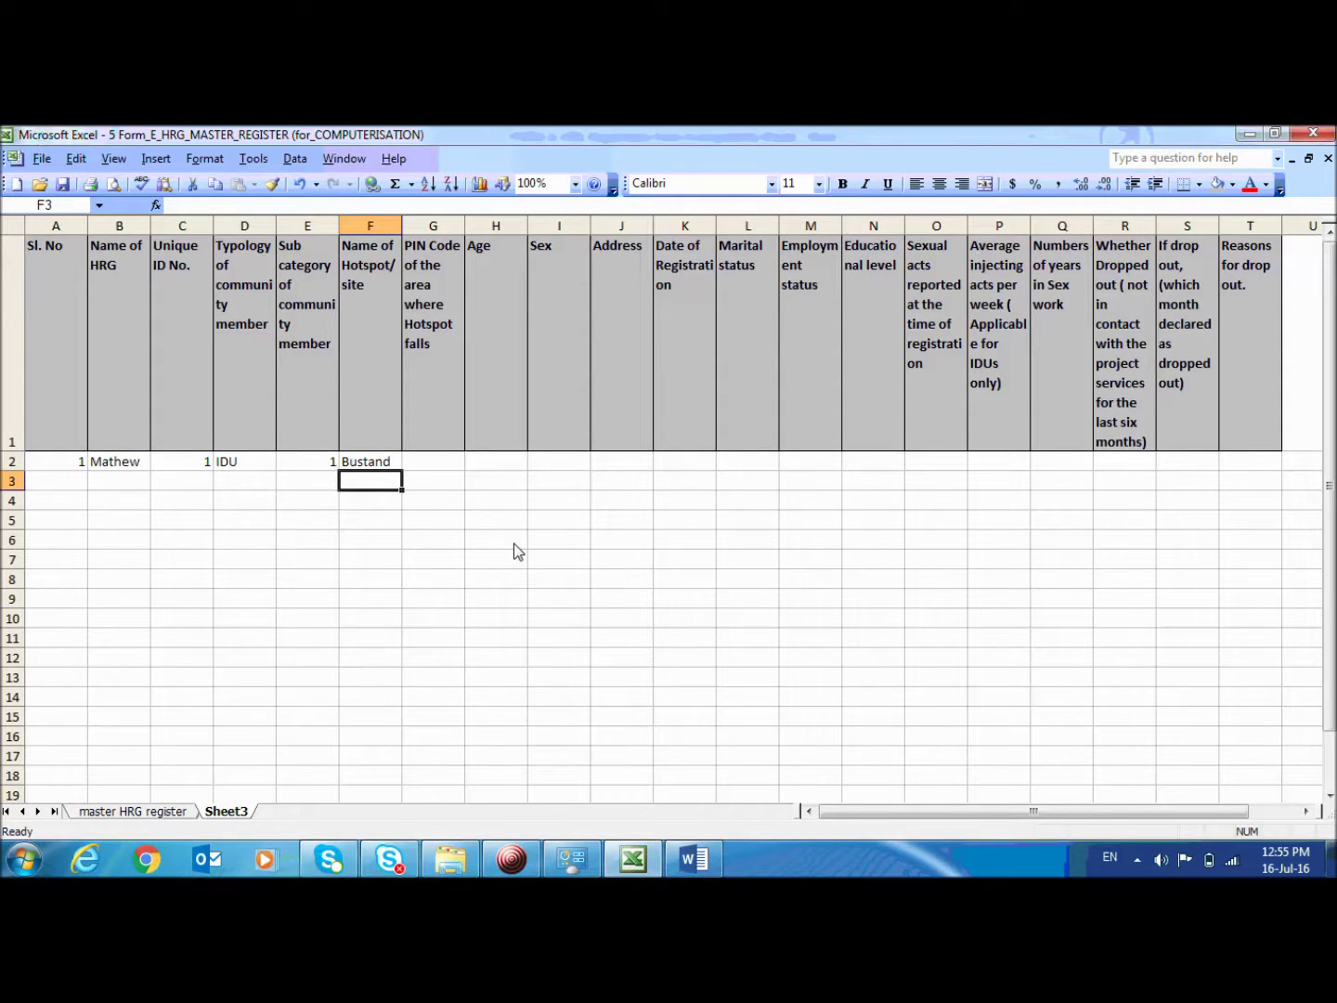
type("B")
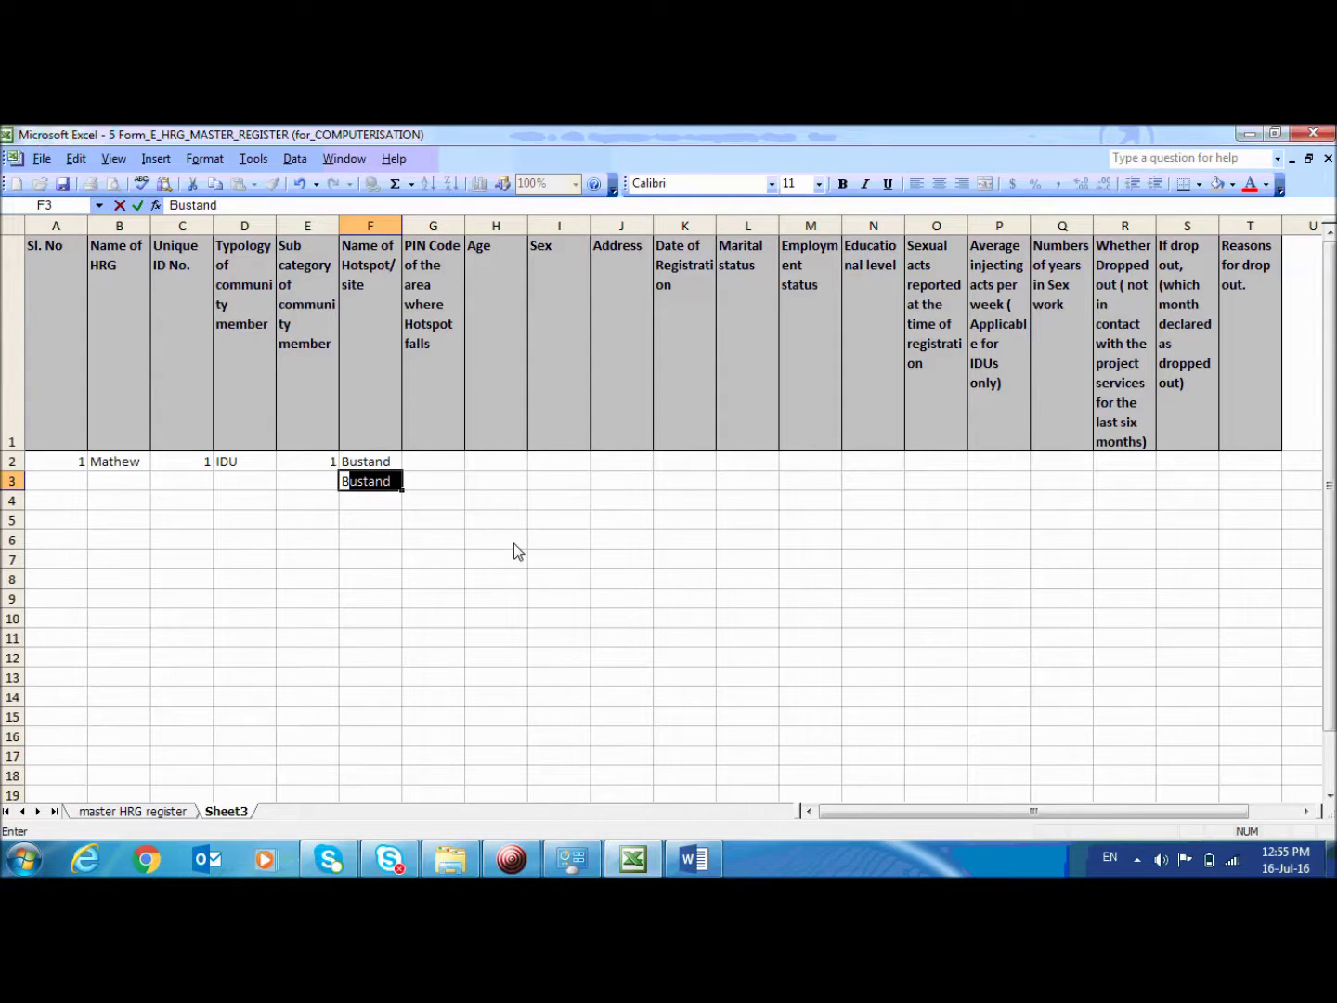
type("us St")
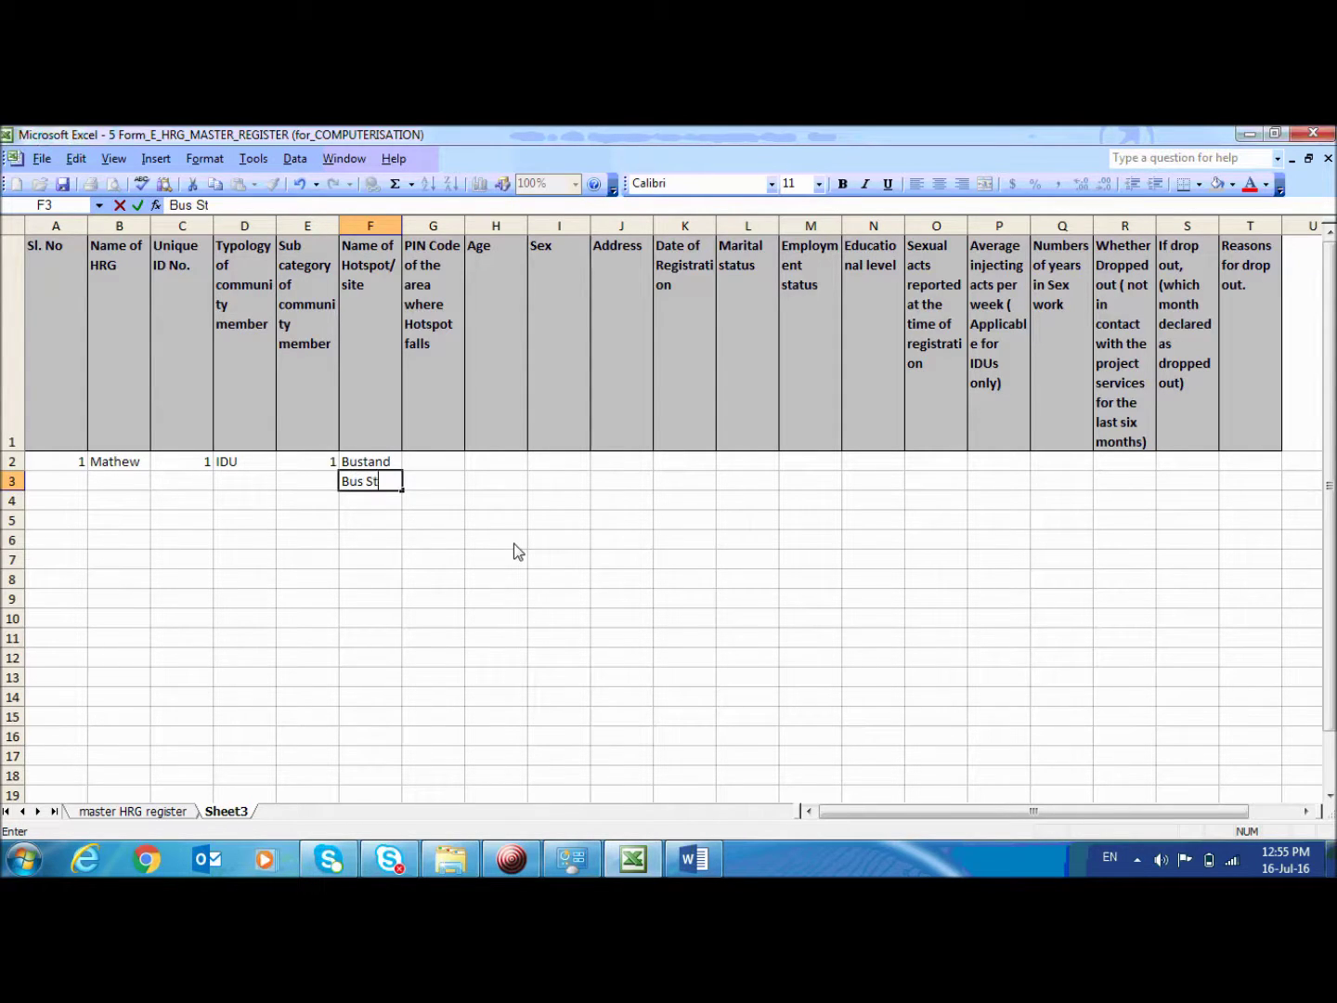
type("and")
key("Return")
type("B")
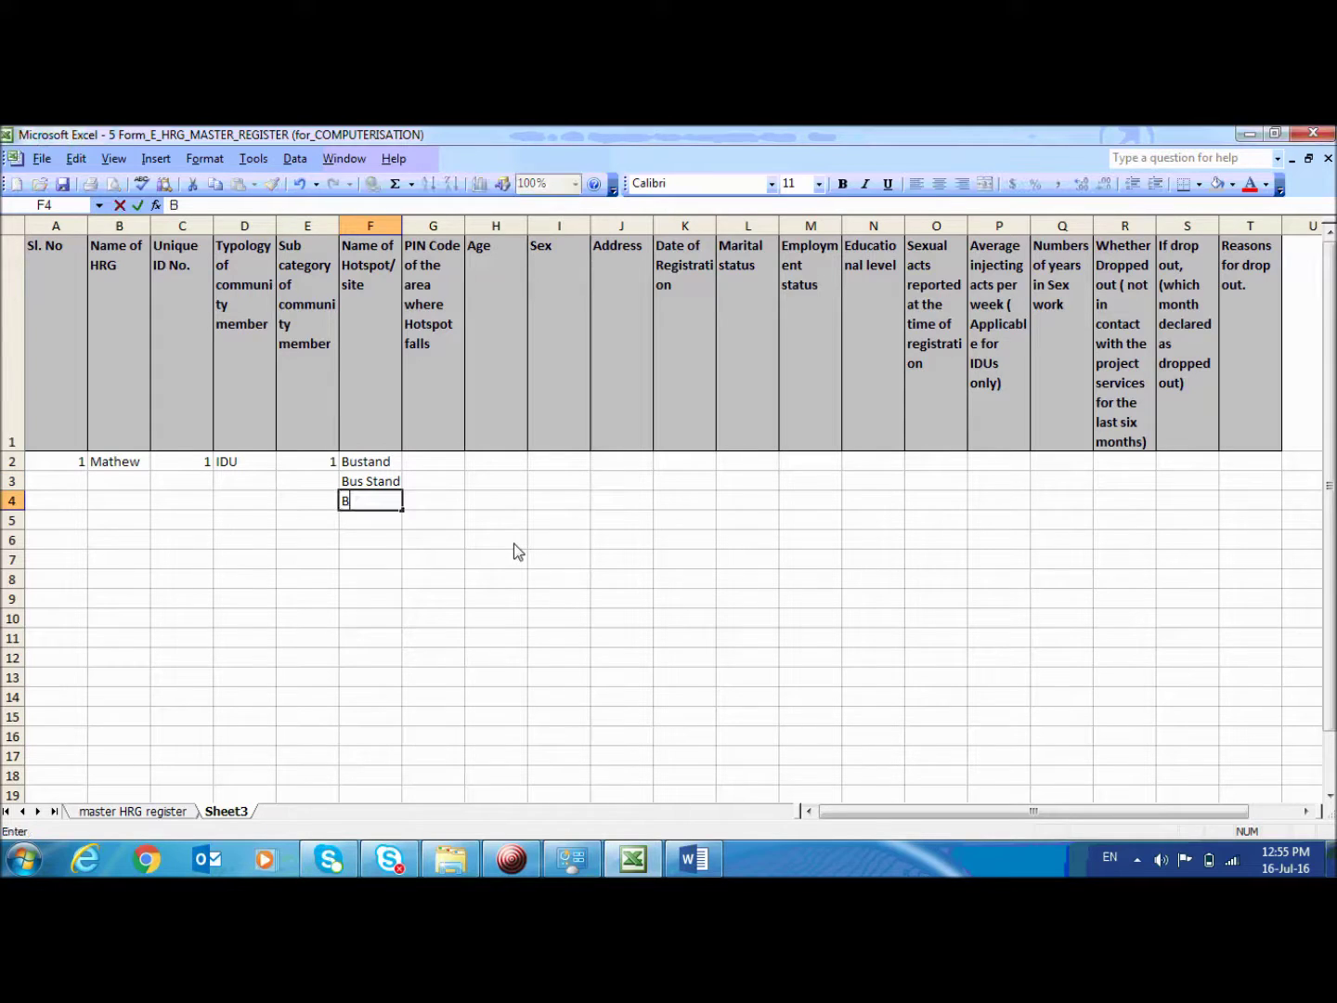
type("us station")
key("Return")
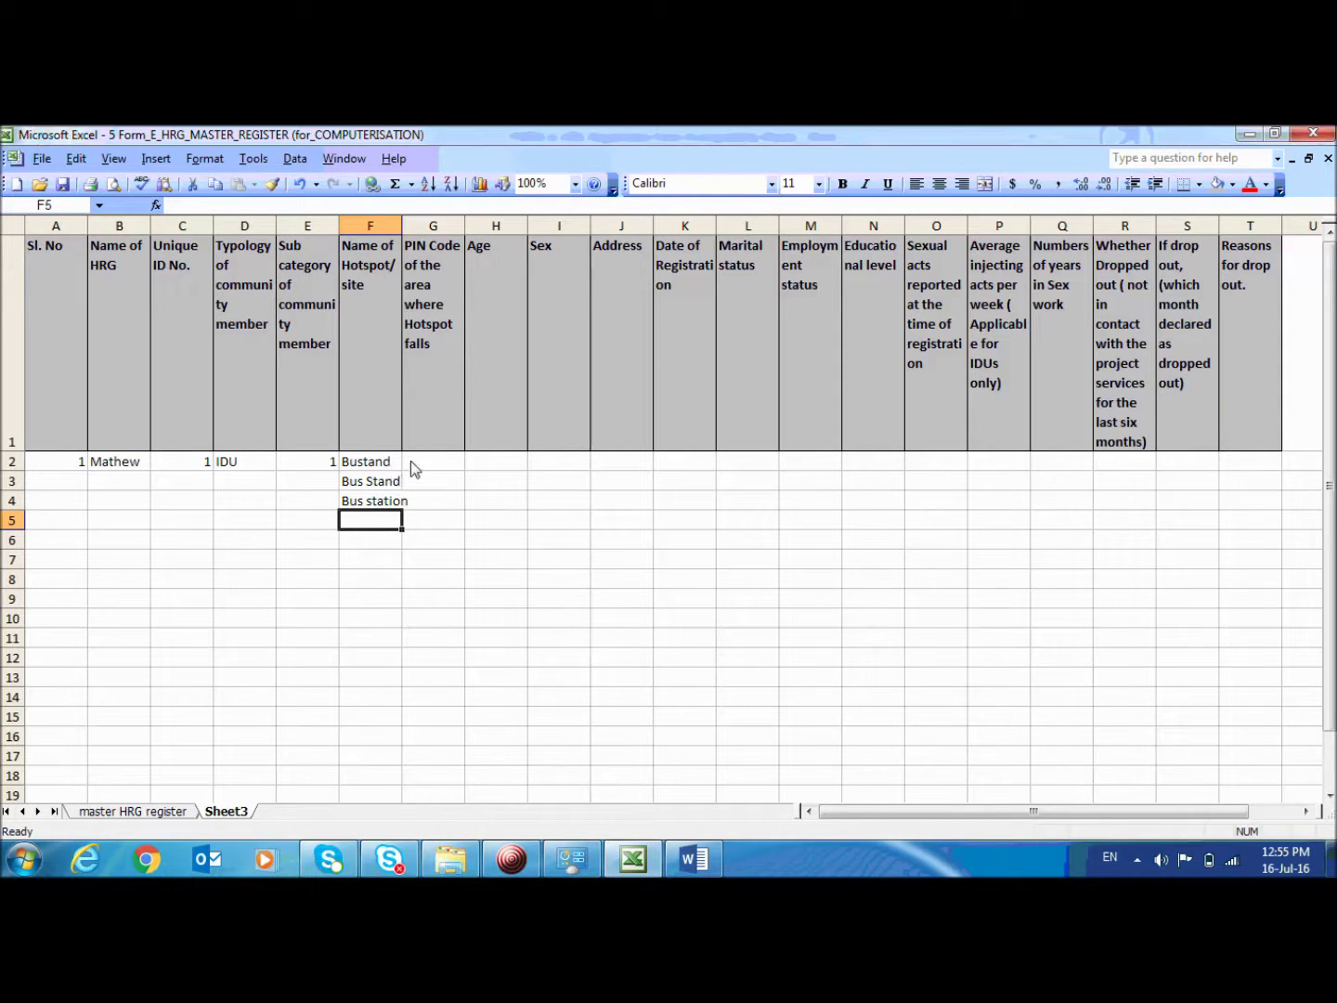
Step: Widen column F and clear the trial entries from F2:F4
left_click_drag(406, 232, 439, 231)
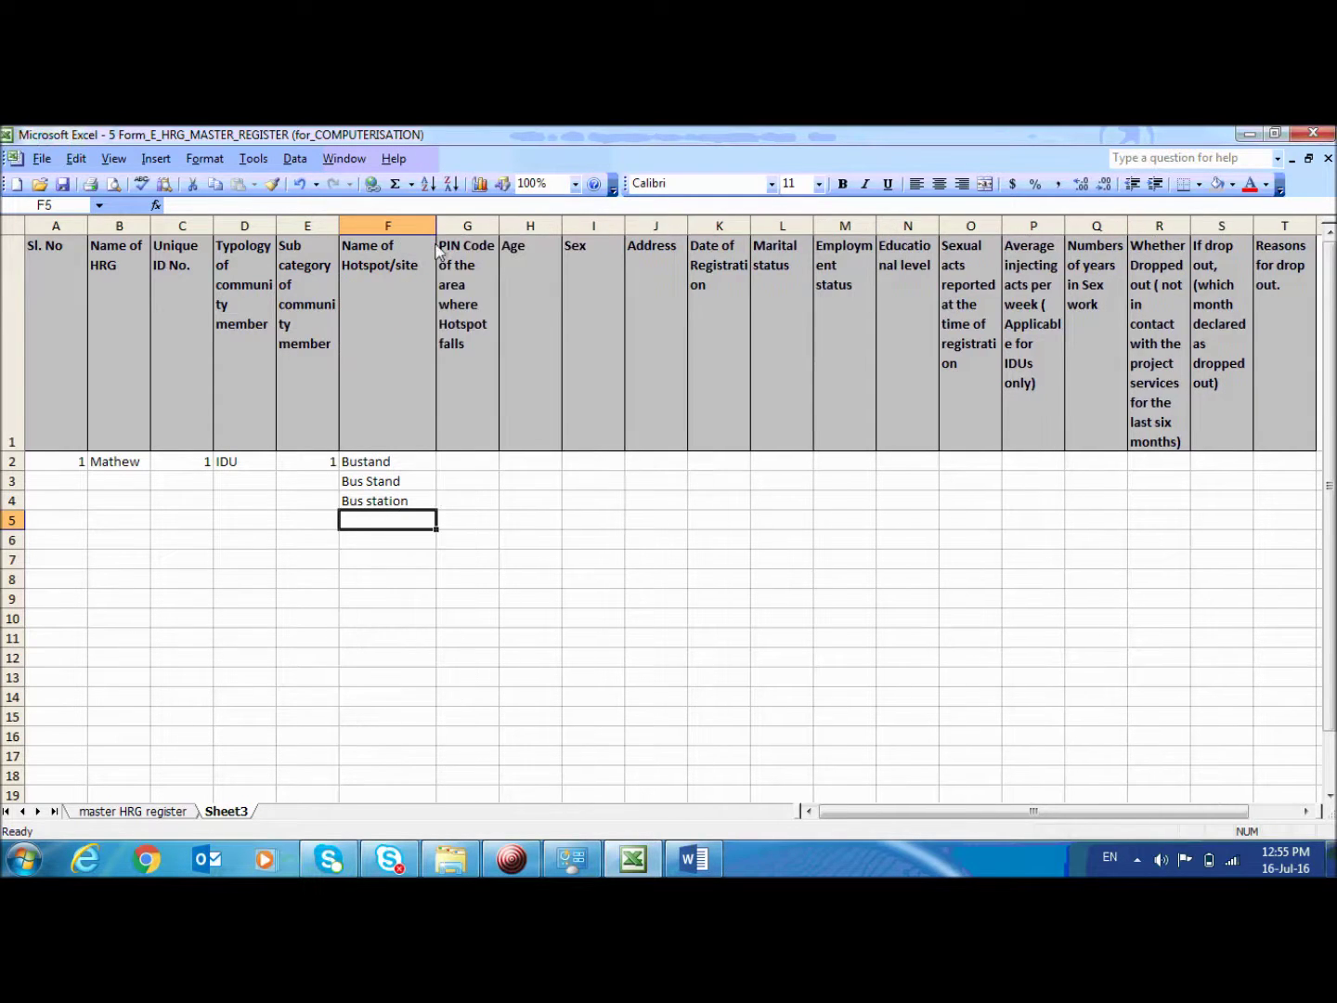
left_click(379, 485)
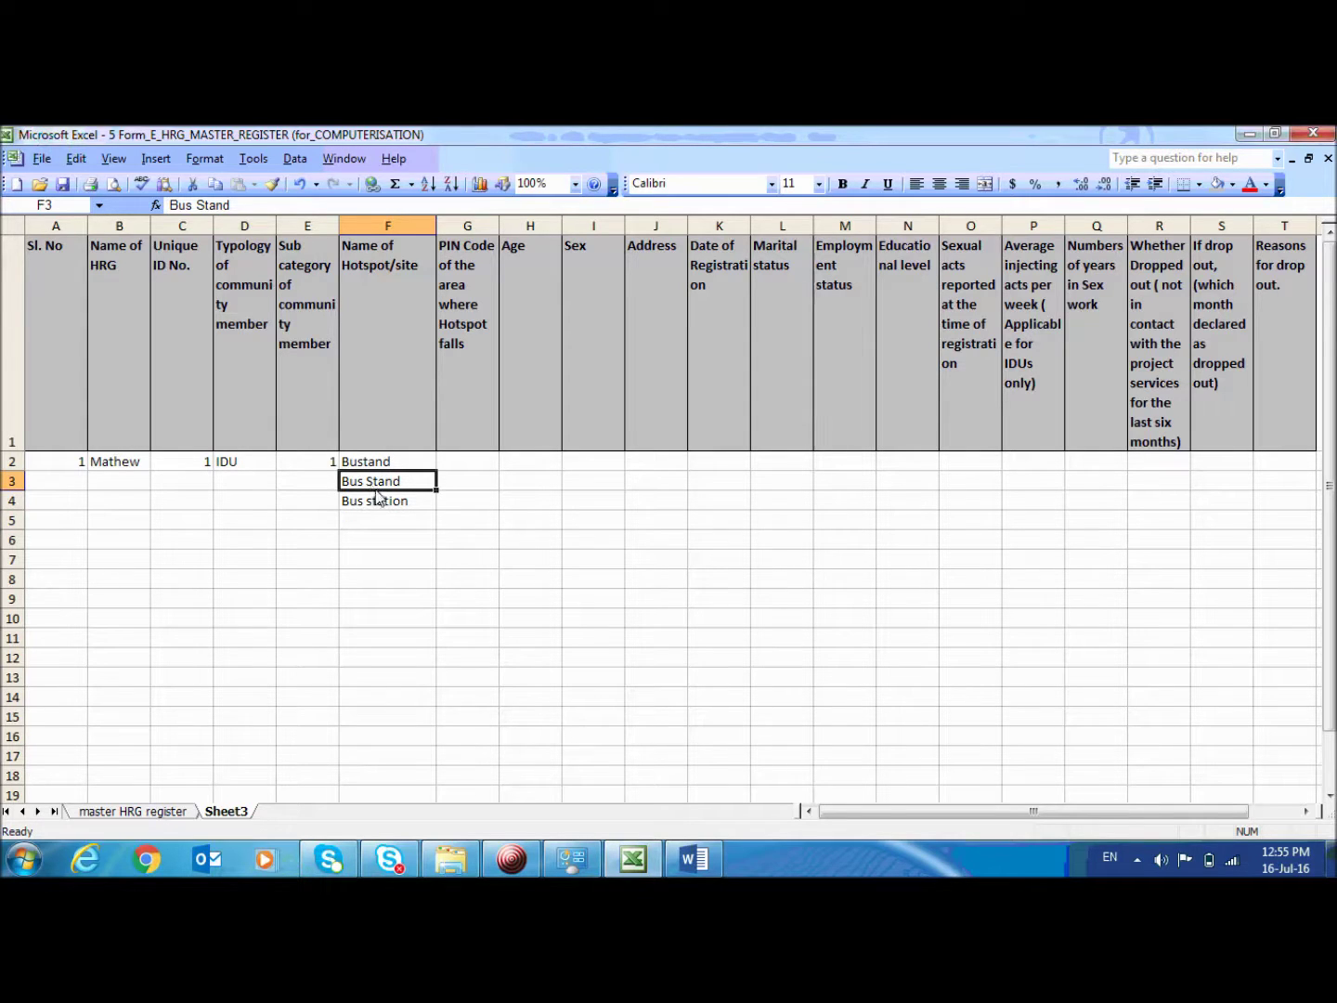
left_click(389, 510)
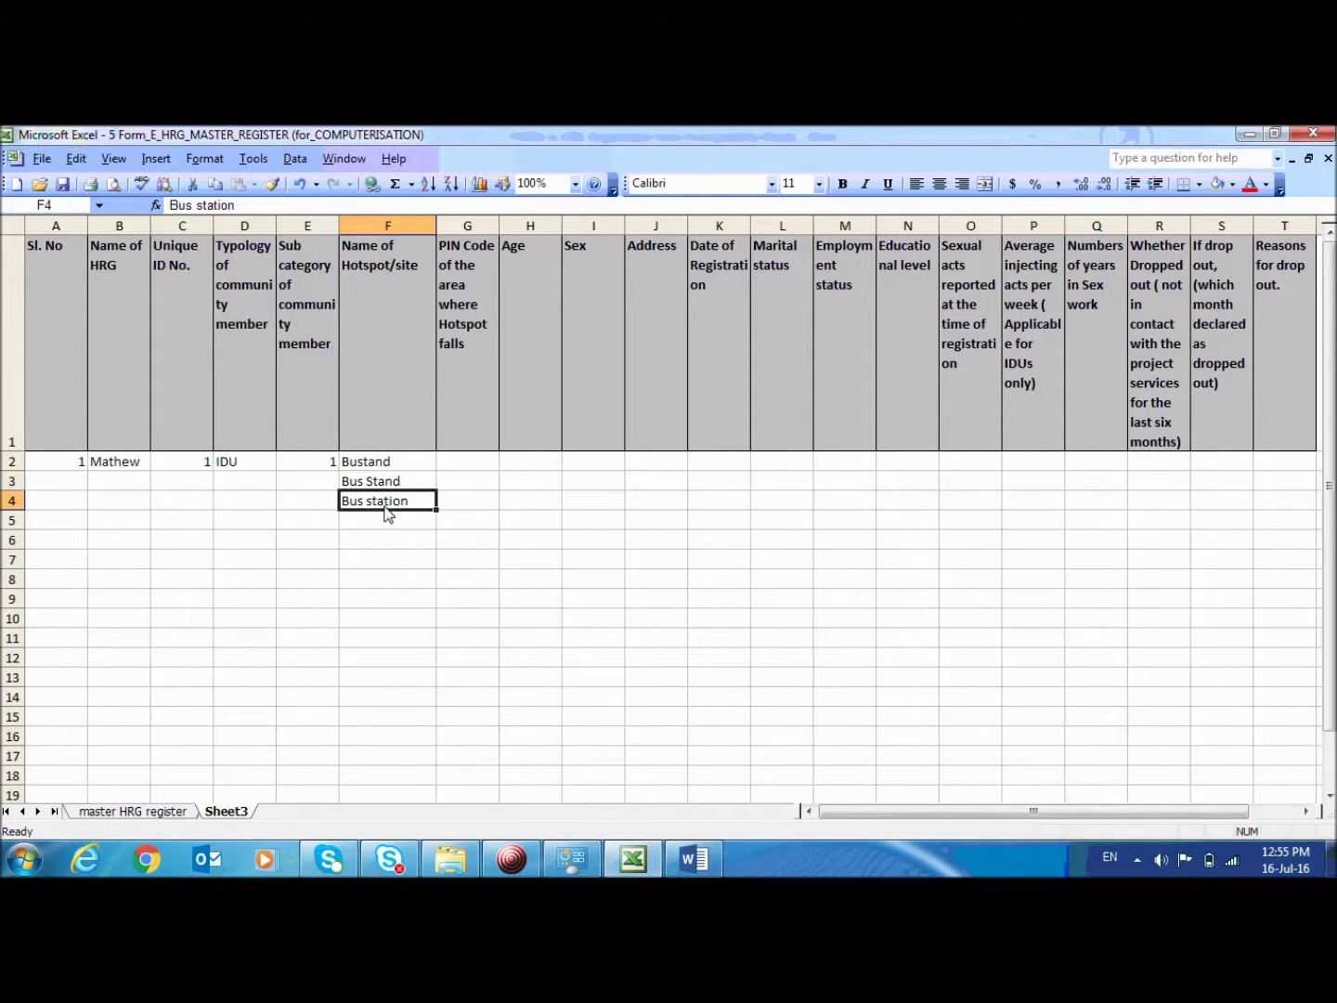
left_click_drag(388, 509, 389, 464)
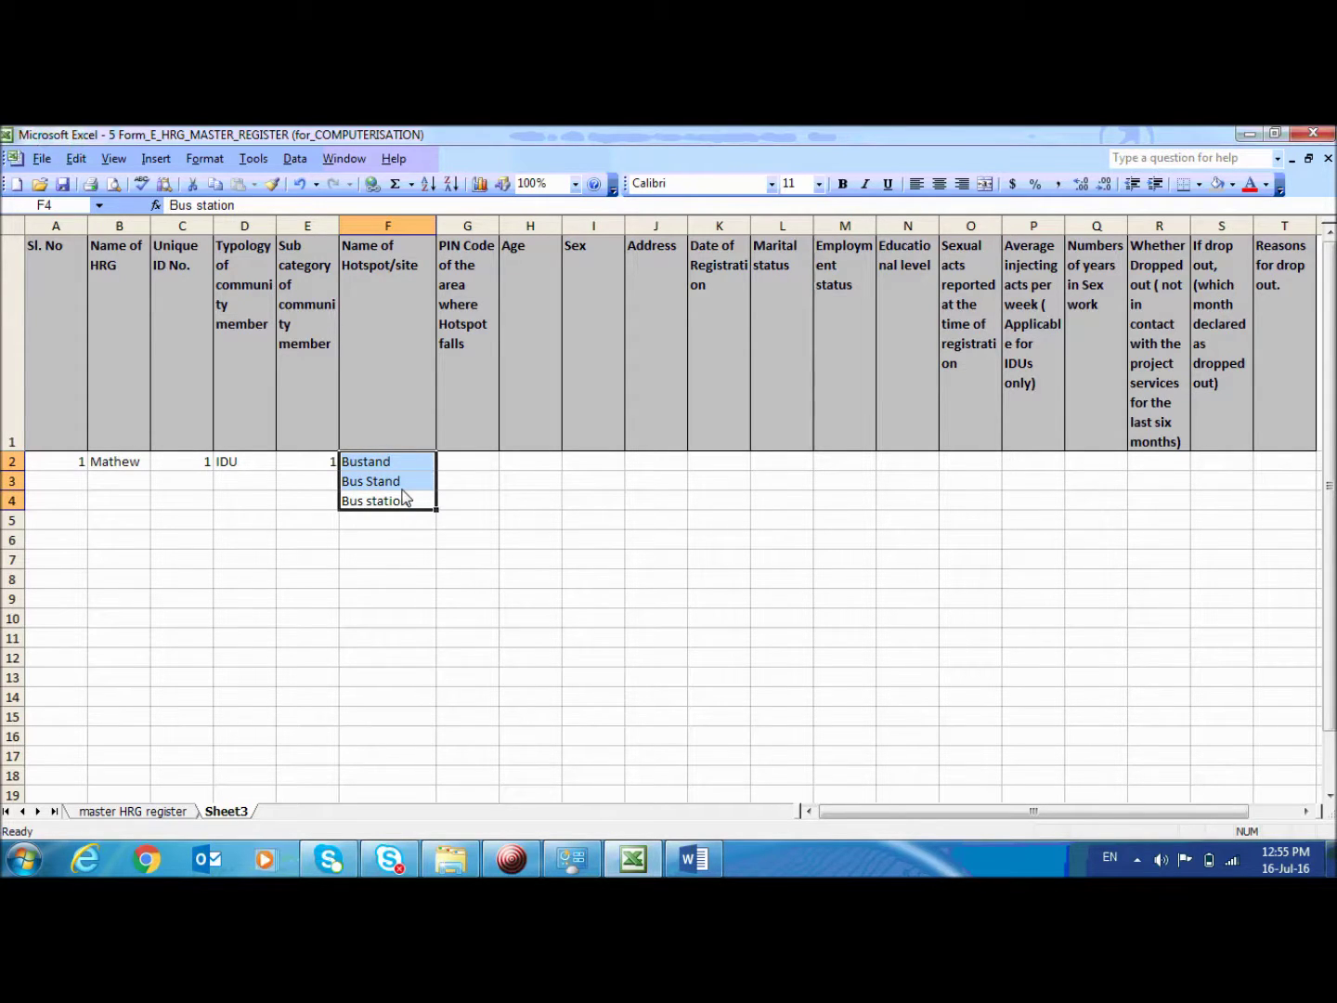
key("Delete")
Step: Add the heading 'List of Hotspots' in cell AA1
left_click(396, 465)
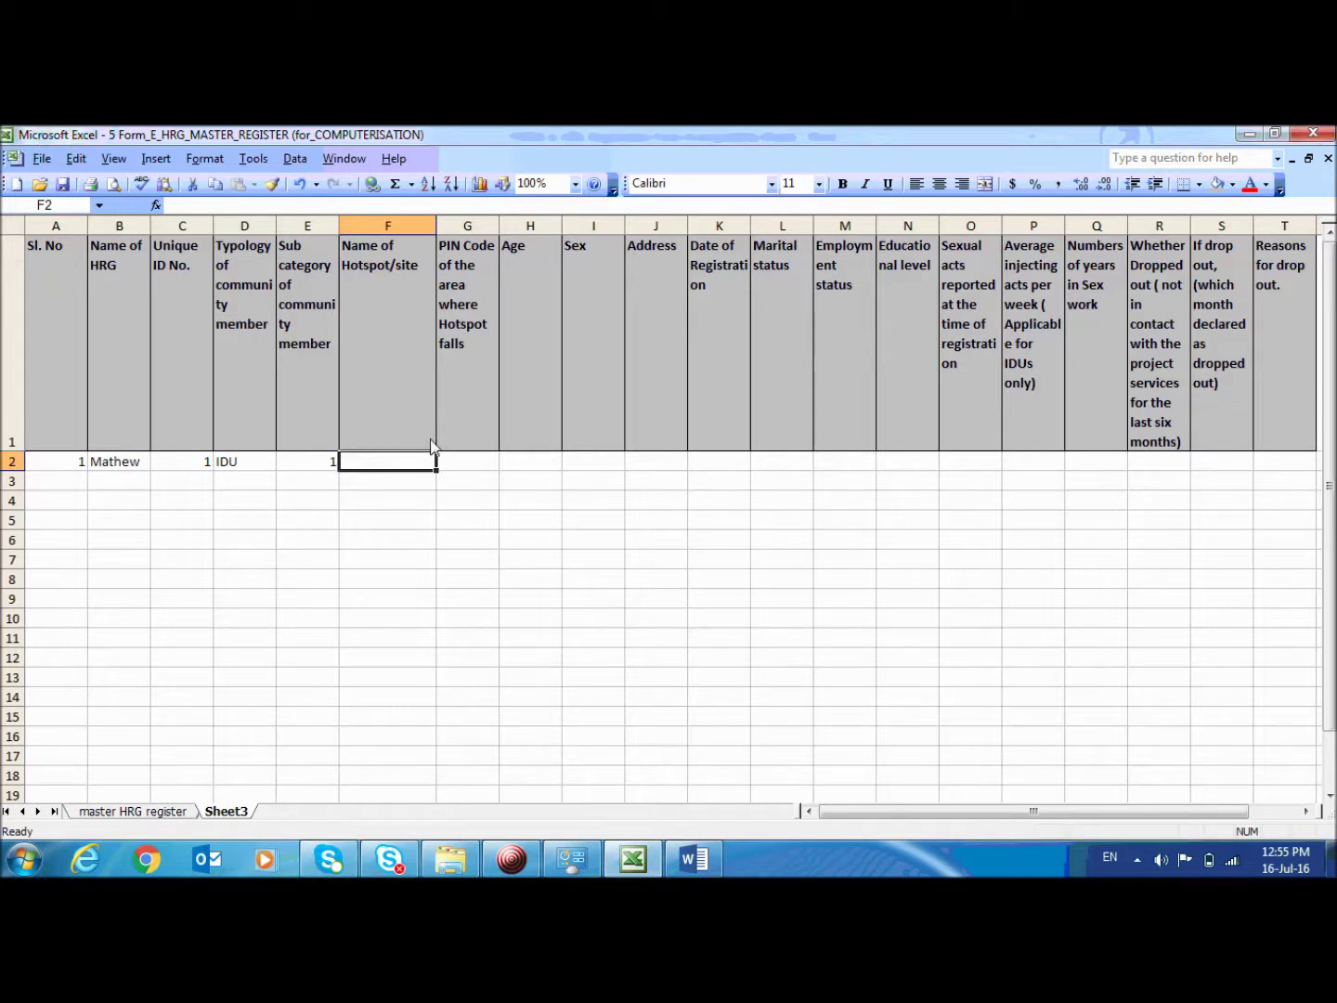
left_click_drag(1004, 811, 1119, 814)
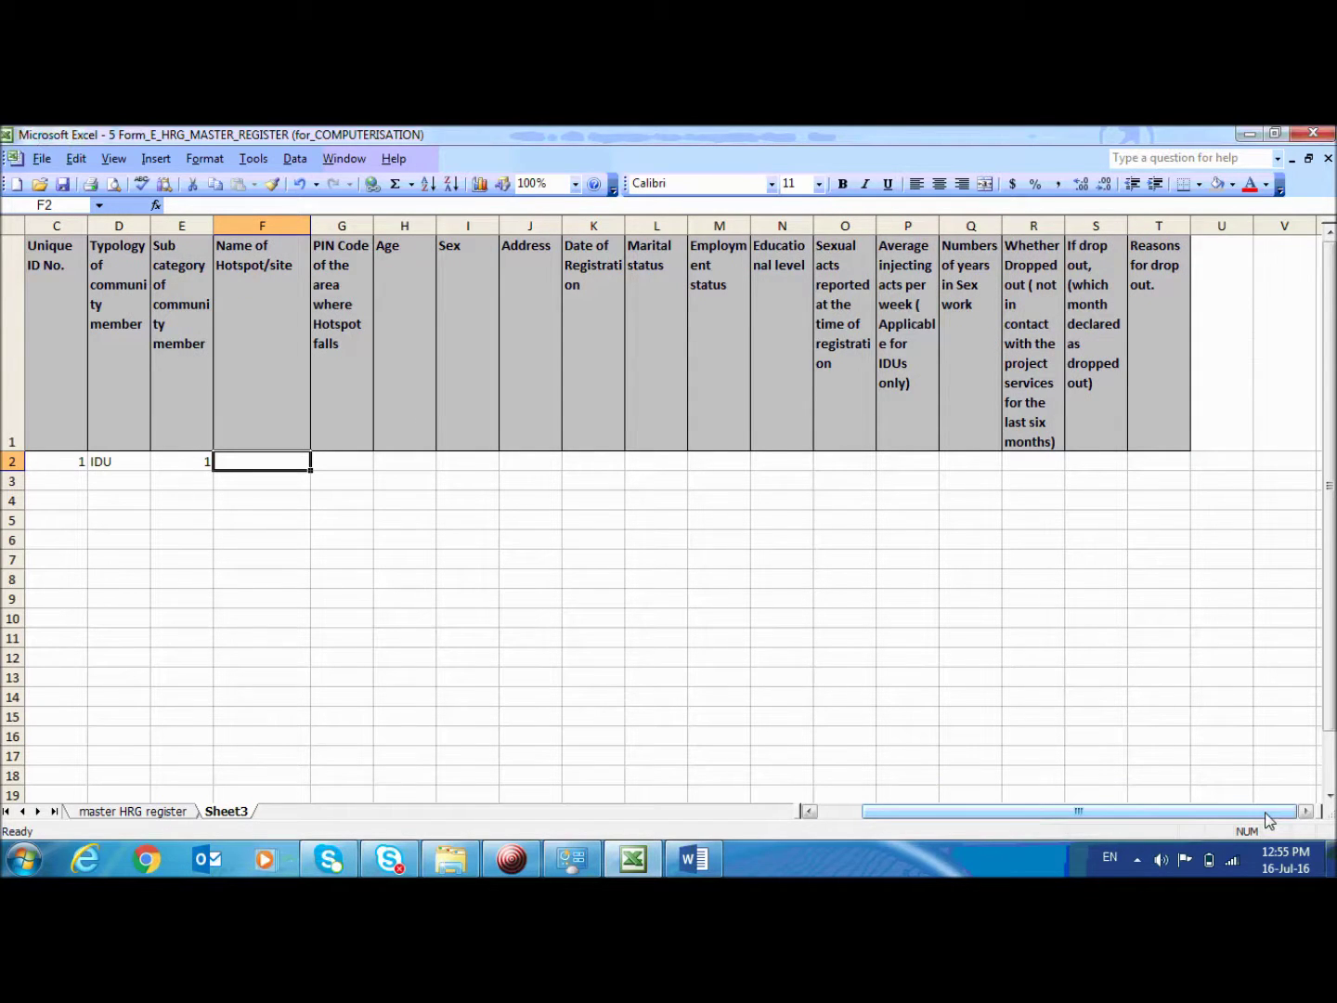
left_click_drag(1307, 812, 1308, 816)
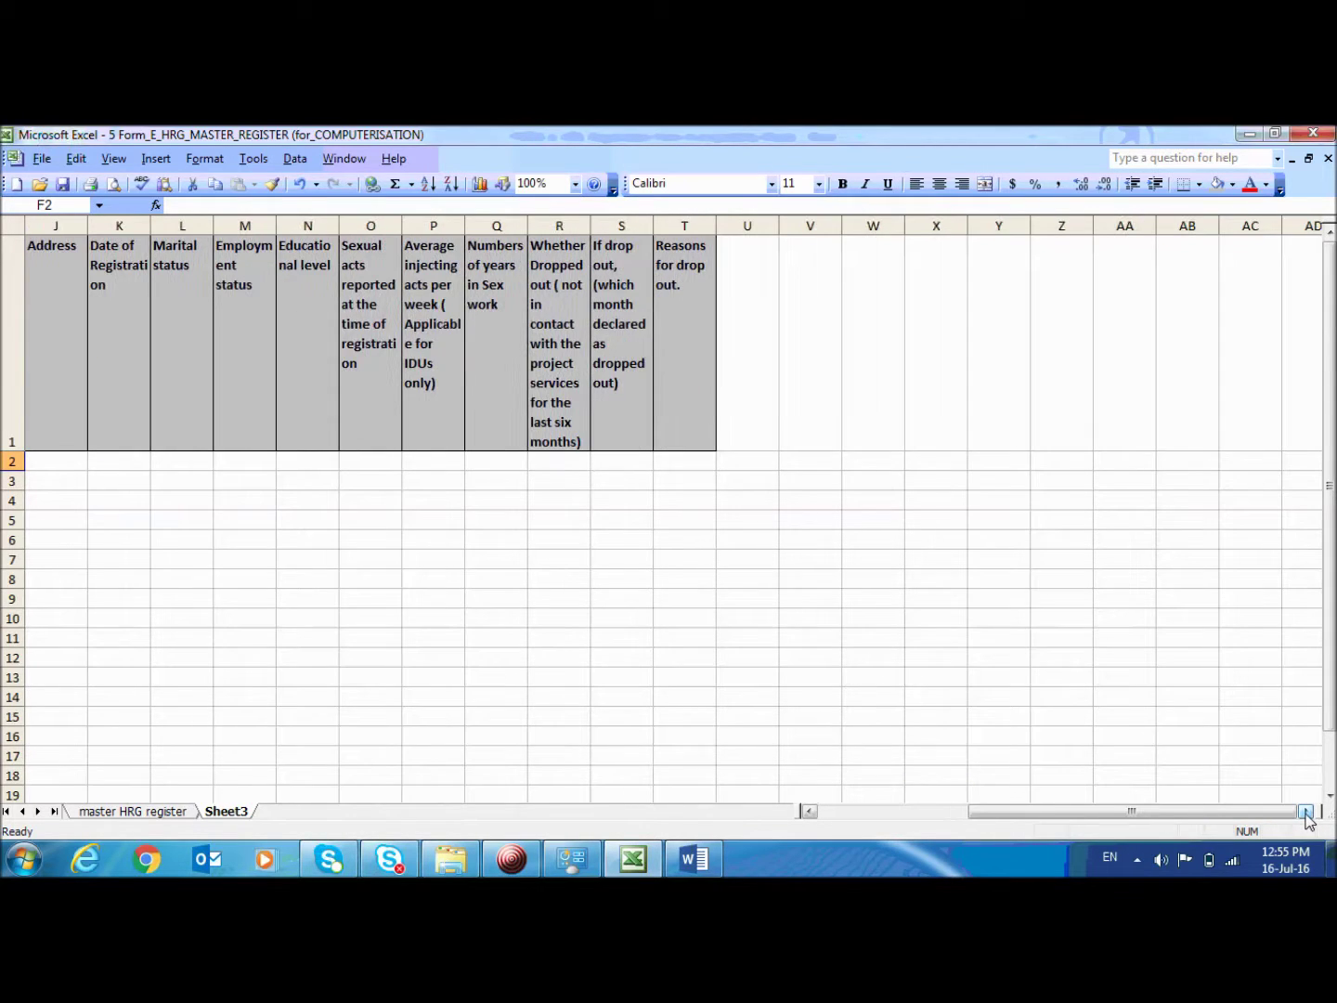
left_click(1138, 388)
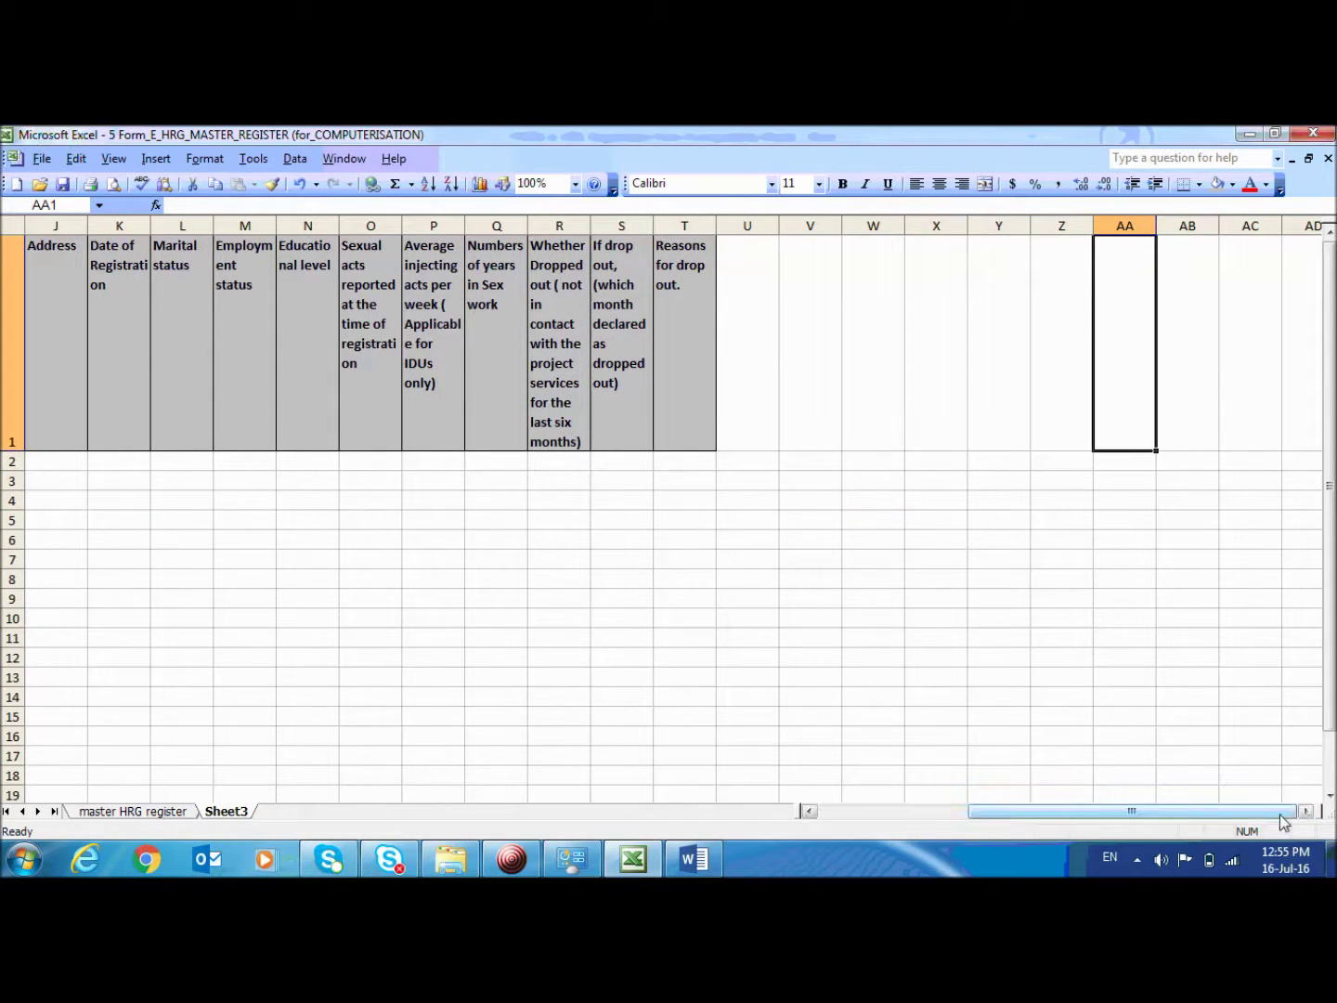
type("L")
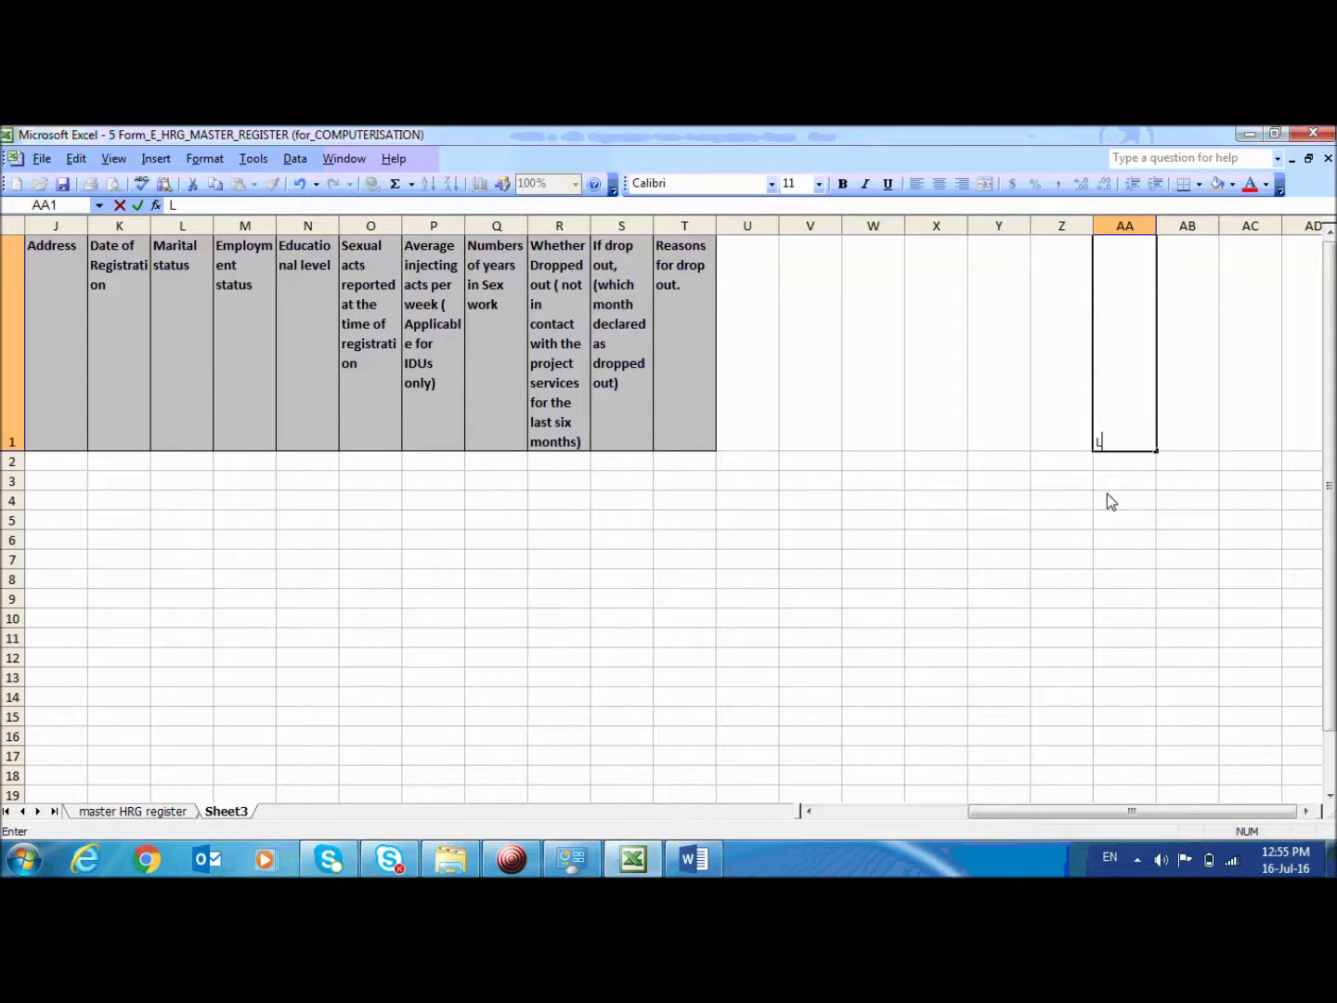
type("ist of Hotspots")
key("Return")
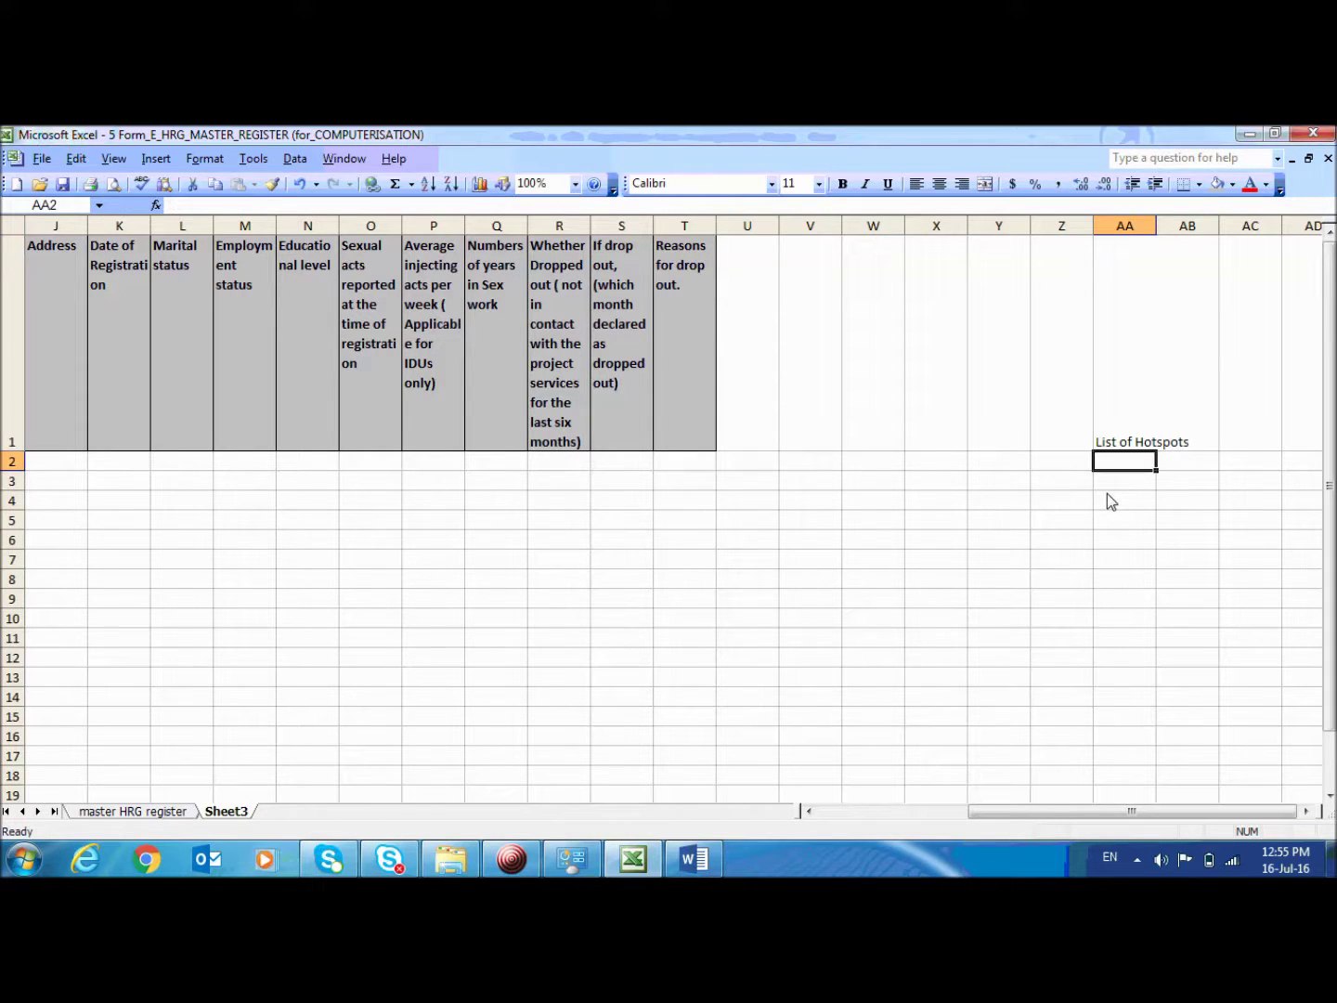
Step: List Bus stand, Railway Station, Under Bridge and Fly over in AA2:AA5
type("Bus")
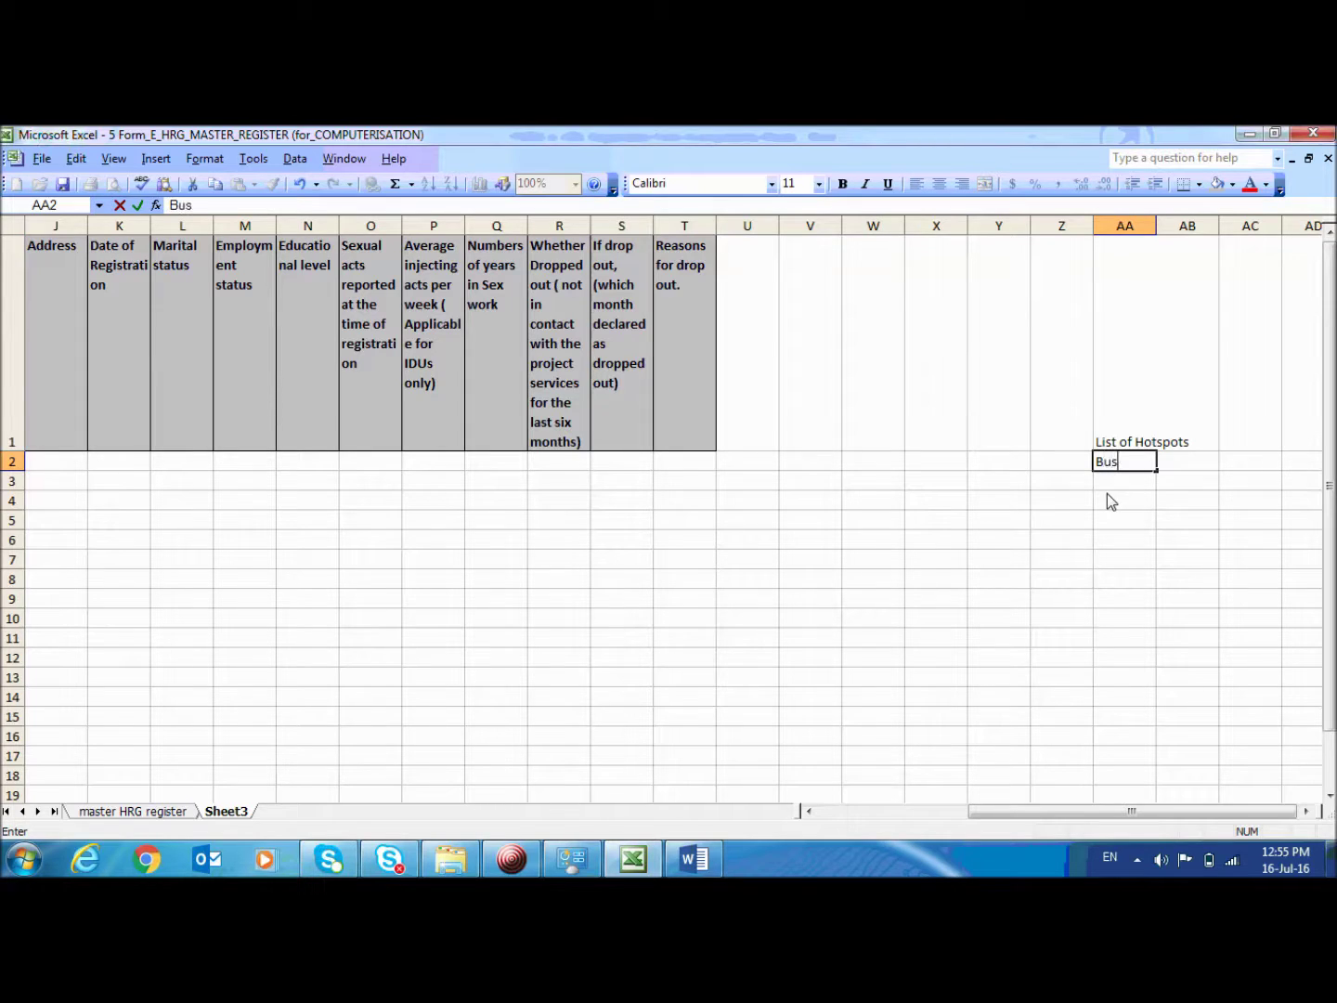
type(" stand")
key("Return")
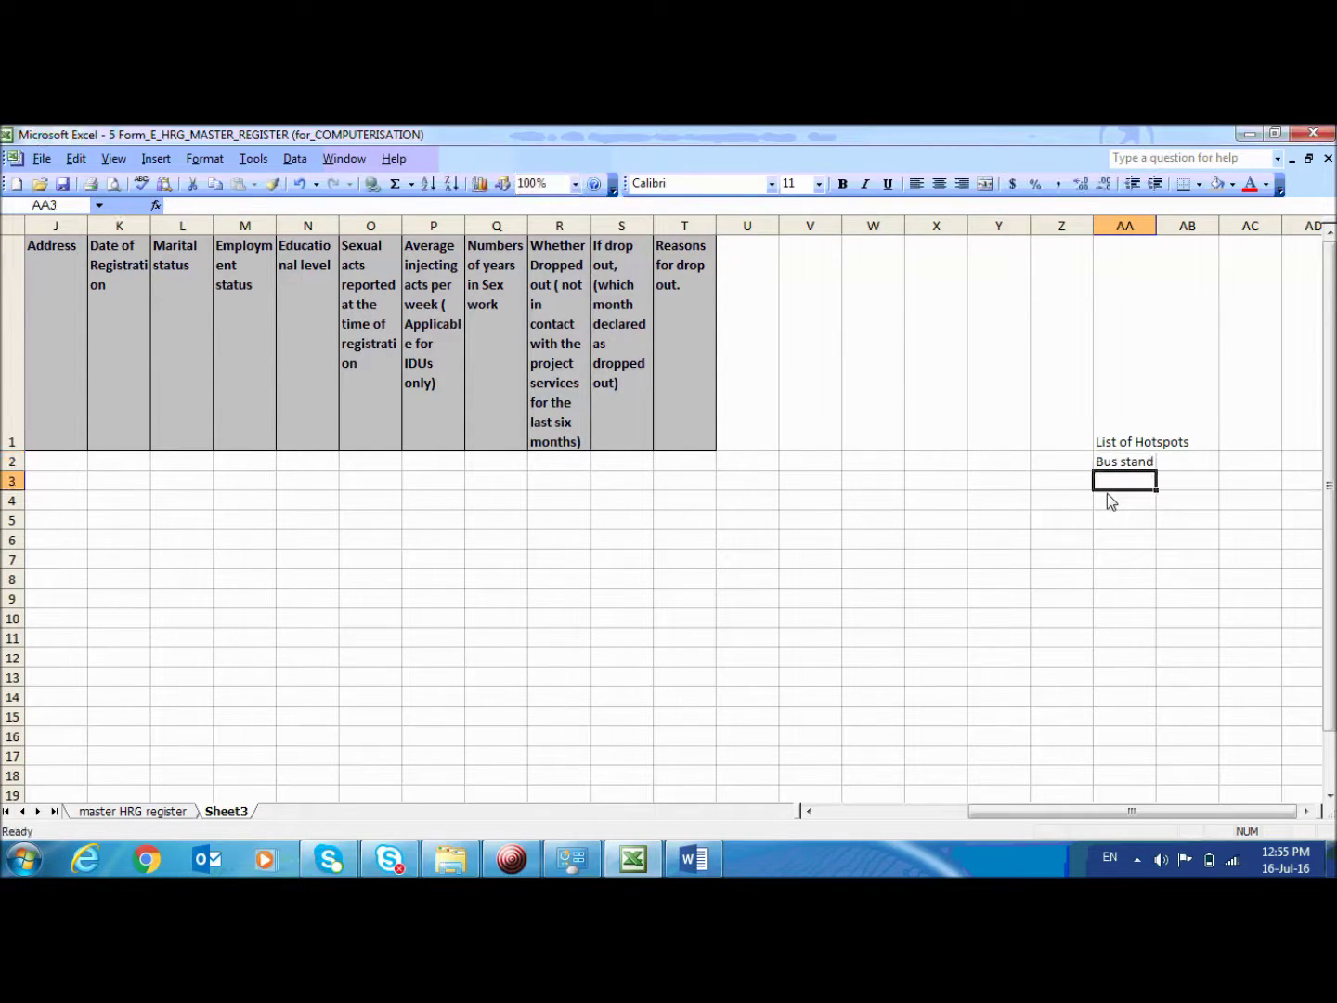
type("Railway Station")
key("Return")
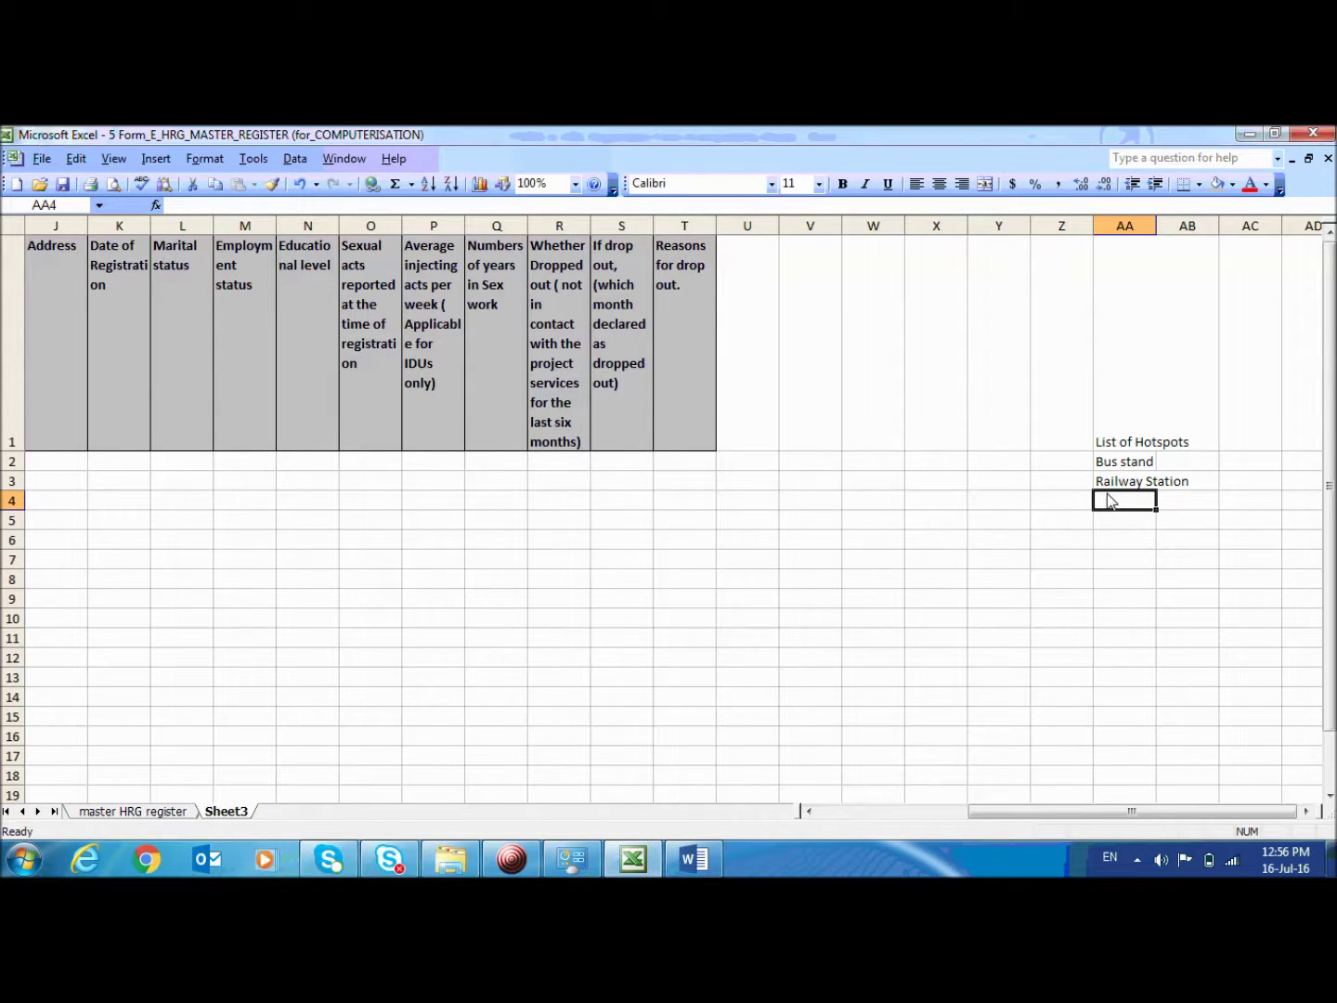
type("U")
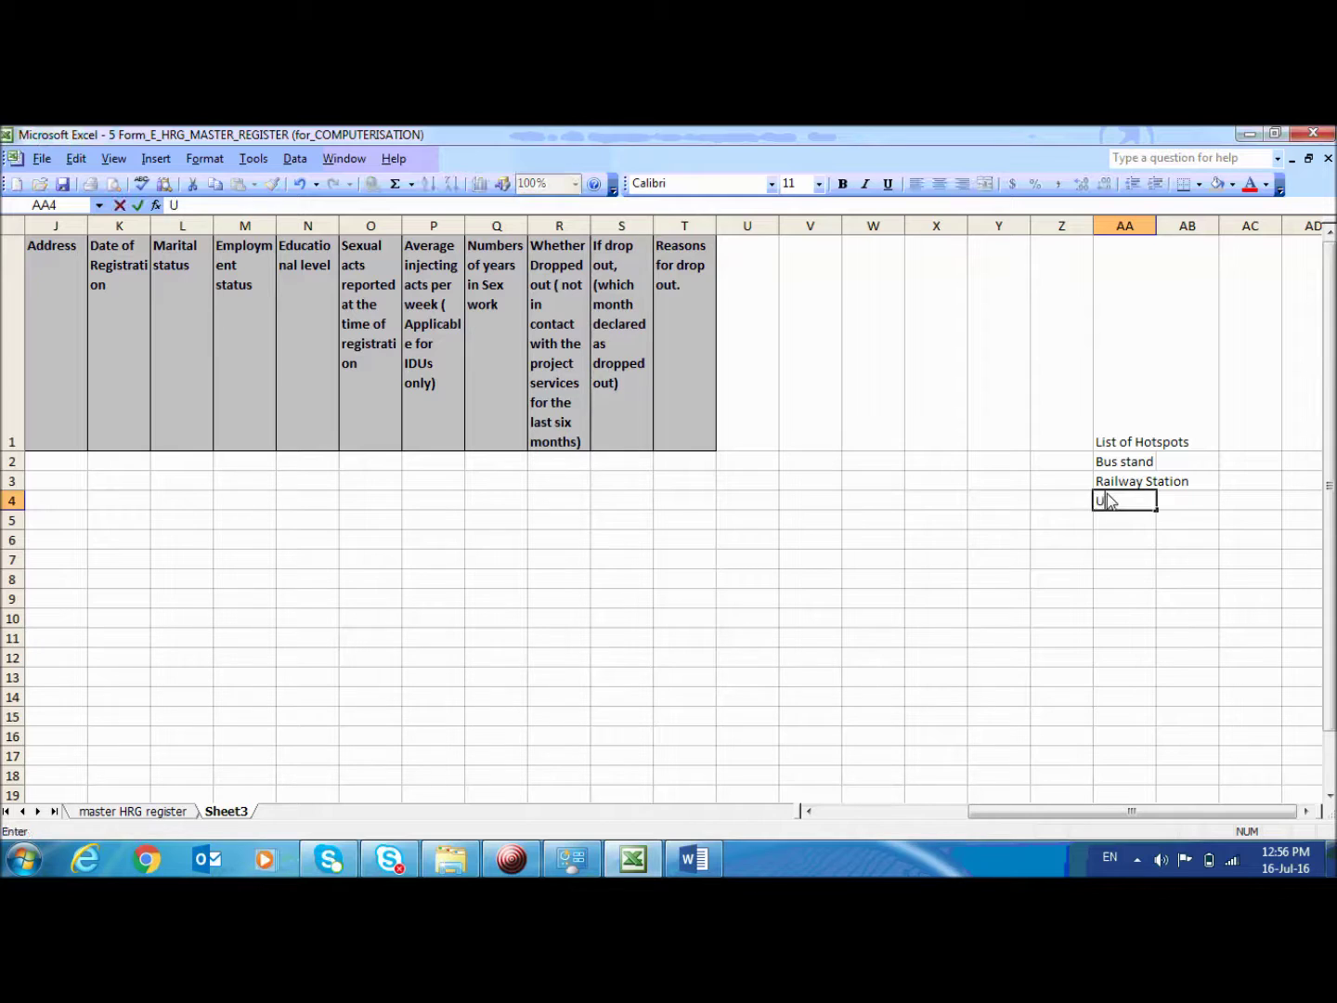
type("nder Brigdge")
key("Return")
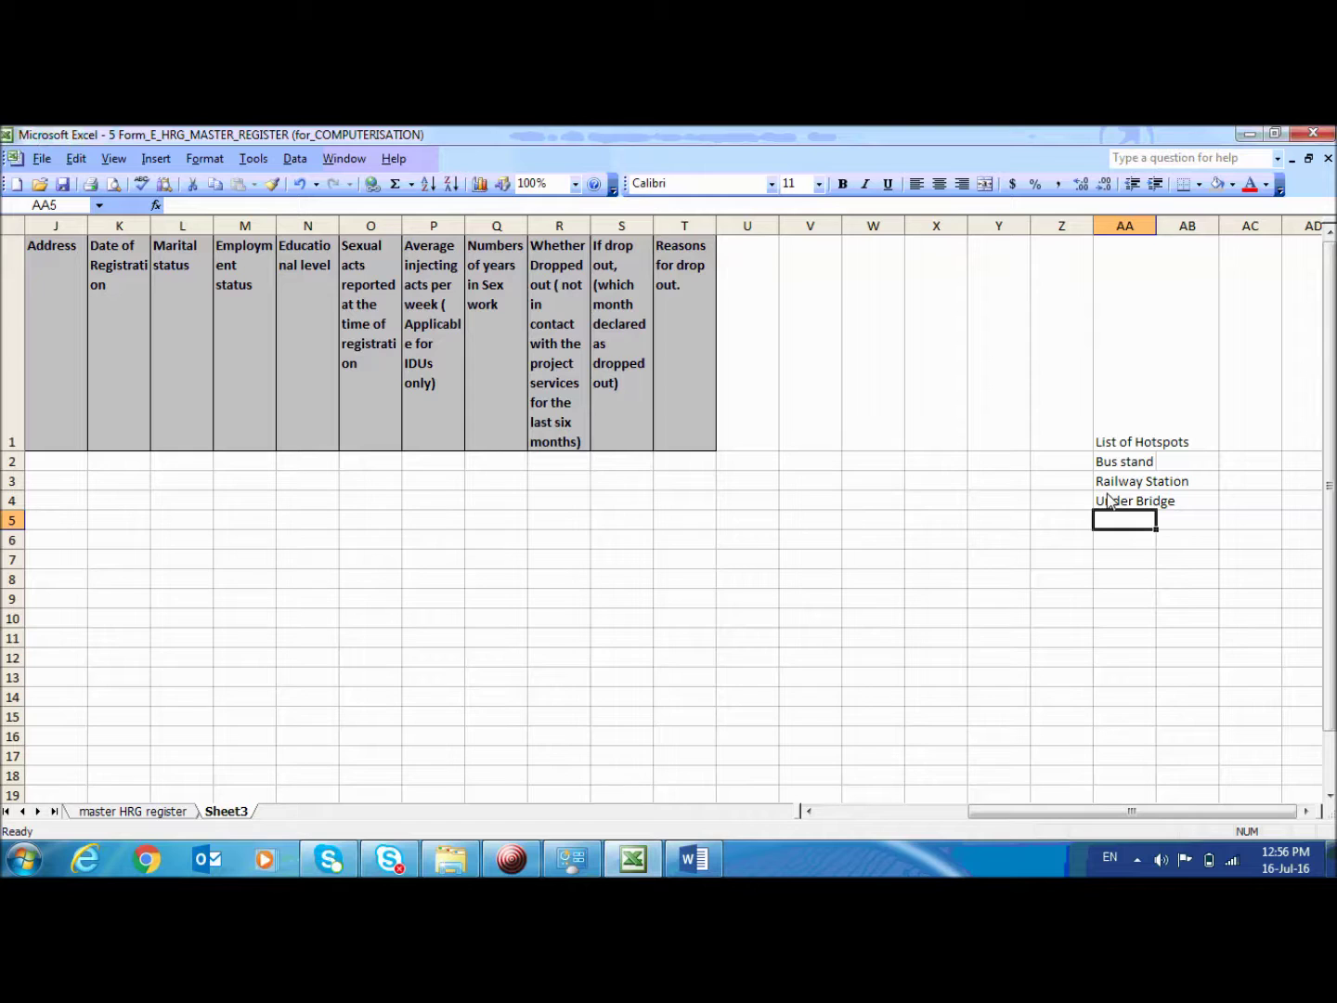
type("Fly over")
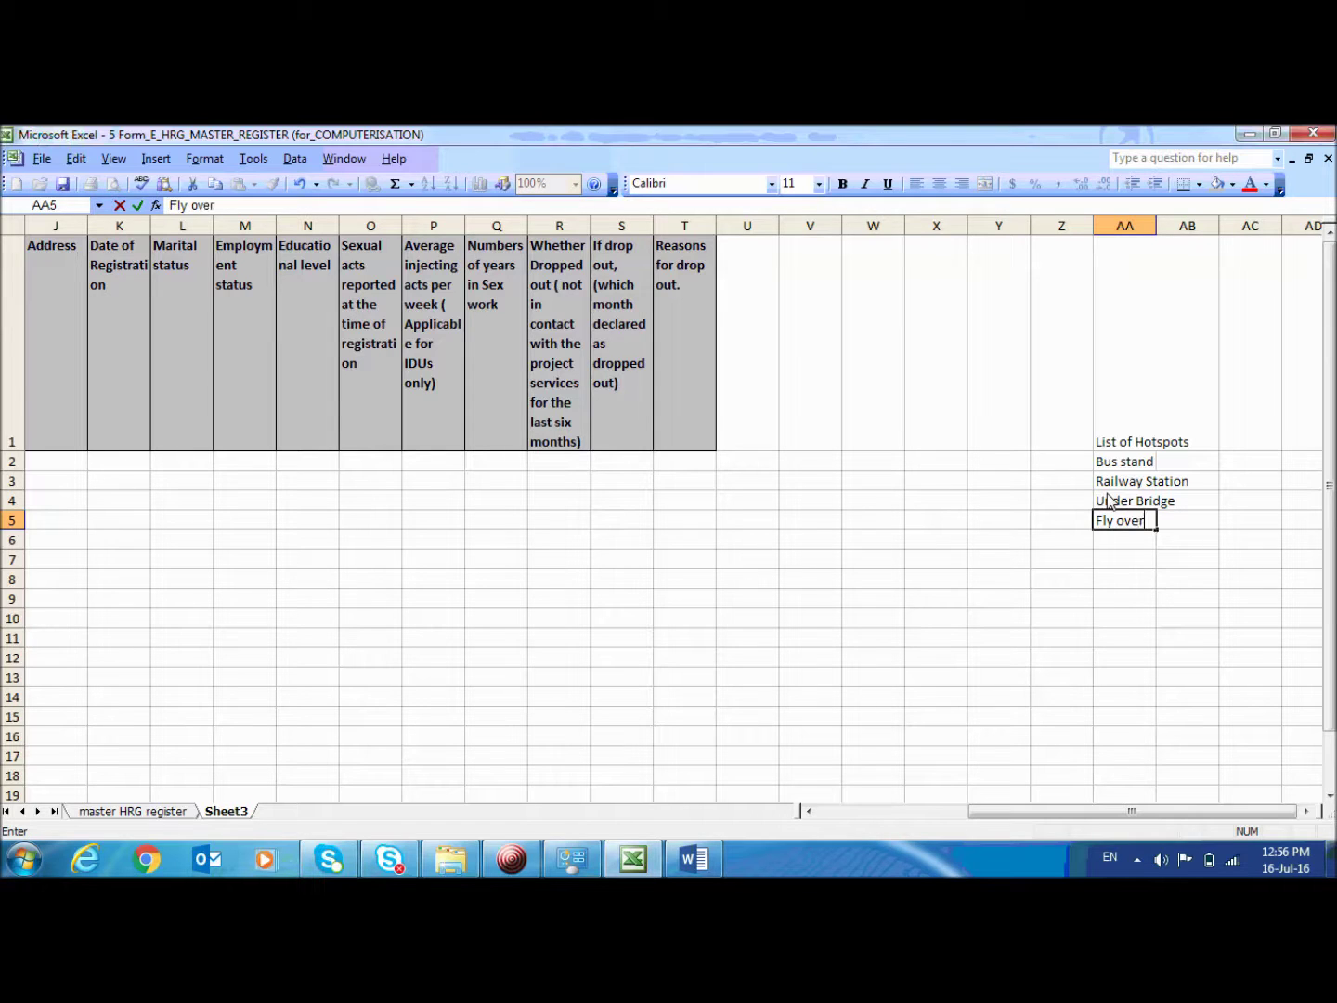
key("Return")
Step: Select the hotspot names in AA2:AA5, then return to cell F2
left_click_drag(1122, 463, 1126, 526)
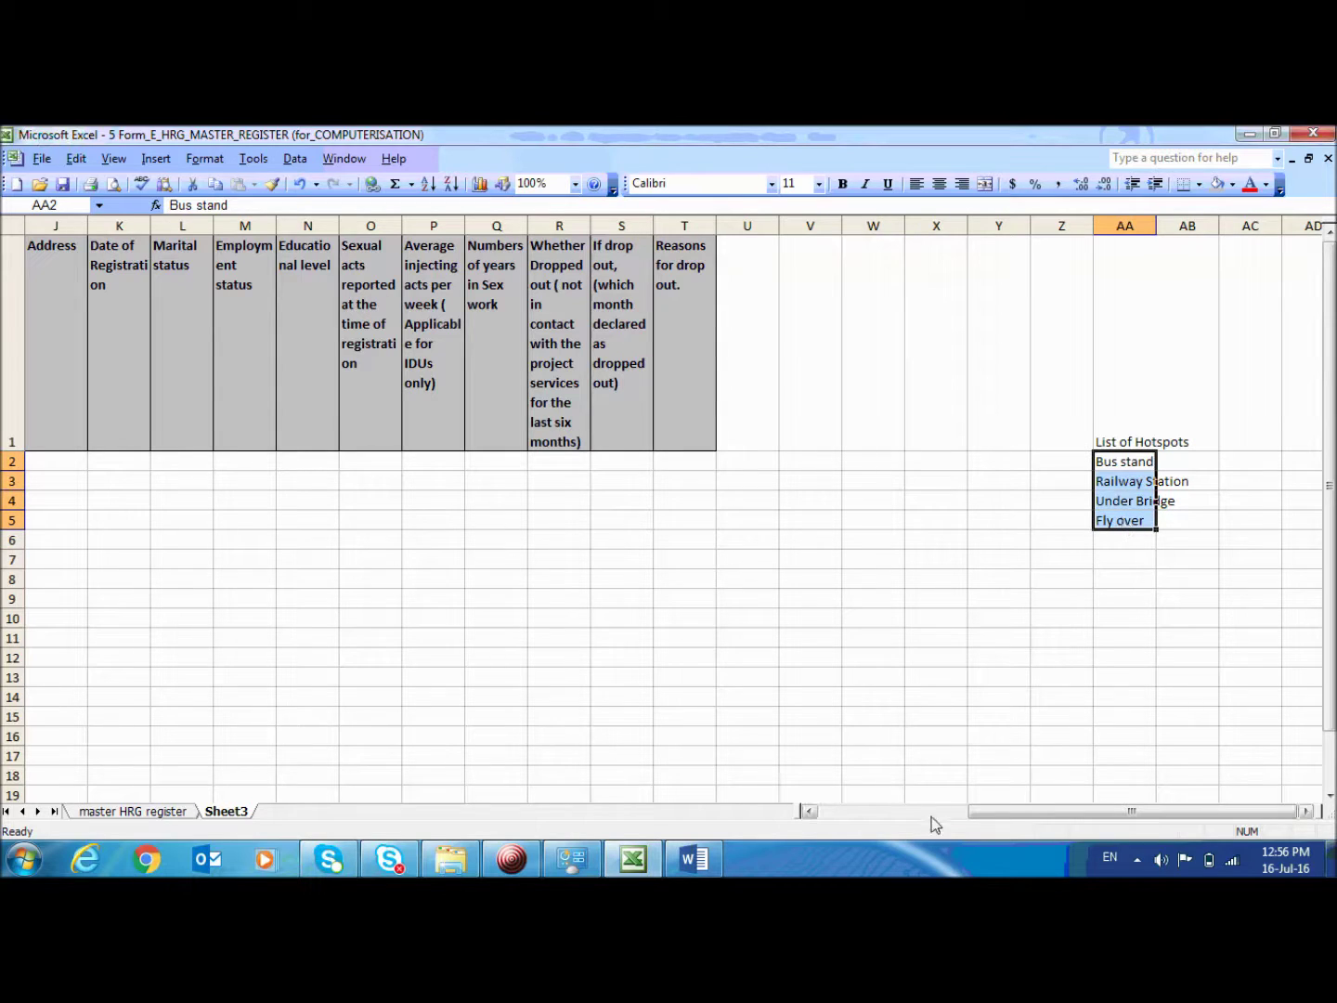
left_click_drag(1013, 814, 839, 814)
left_click(416, 464)
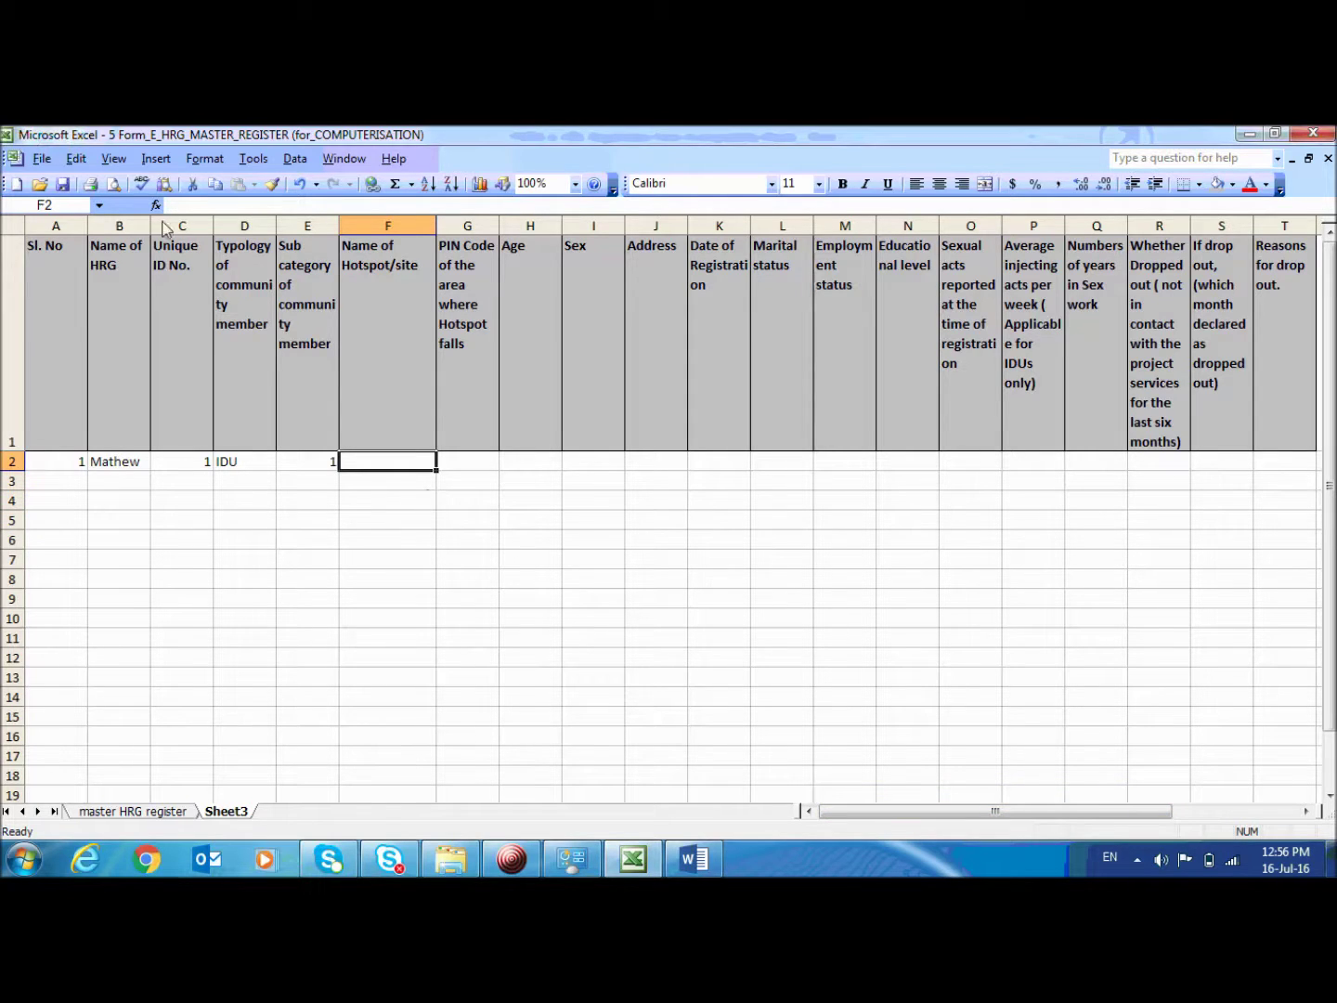
Step: Set F2's Data Validation to allow a List with source =$AA$2:$AA$5
left_click(294, 161)
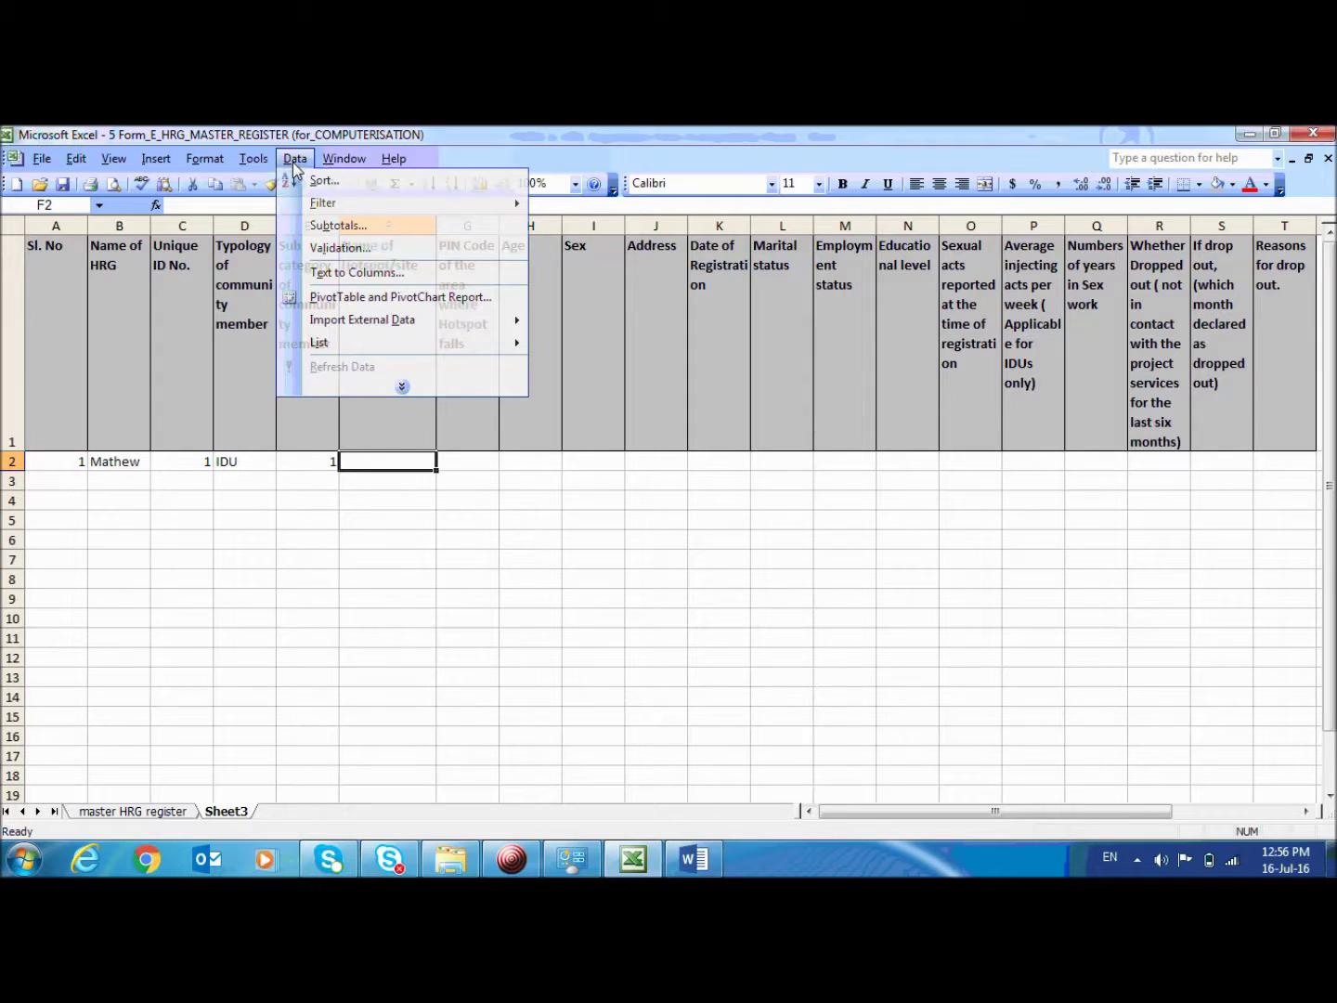
left_click(332, 249)
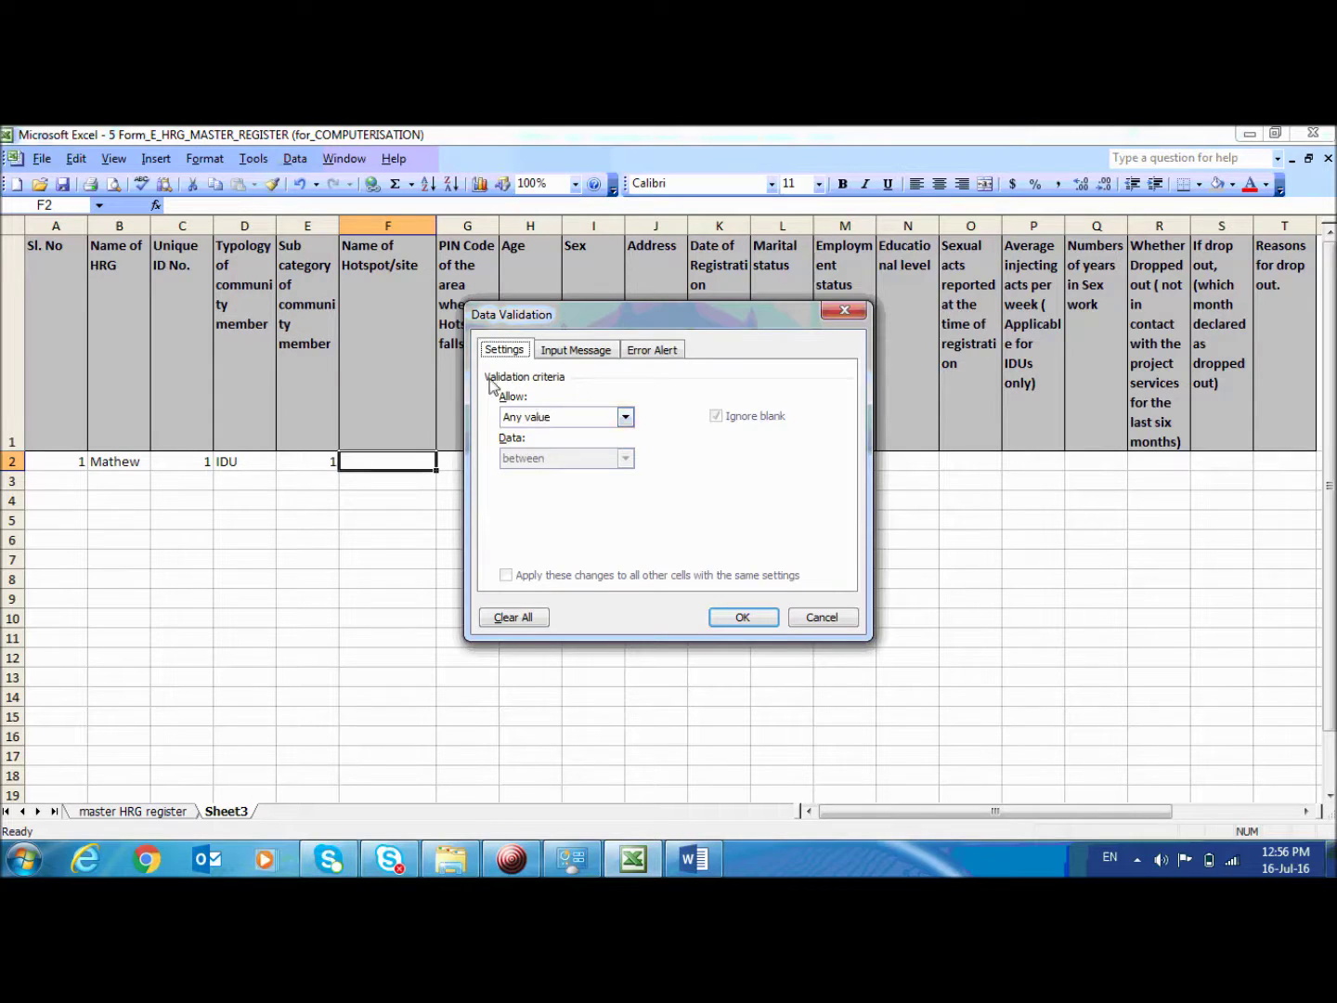
left_click(625, 419)
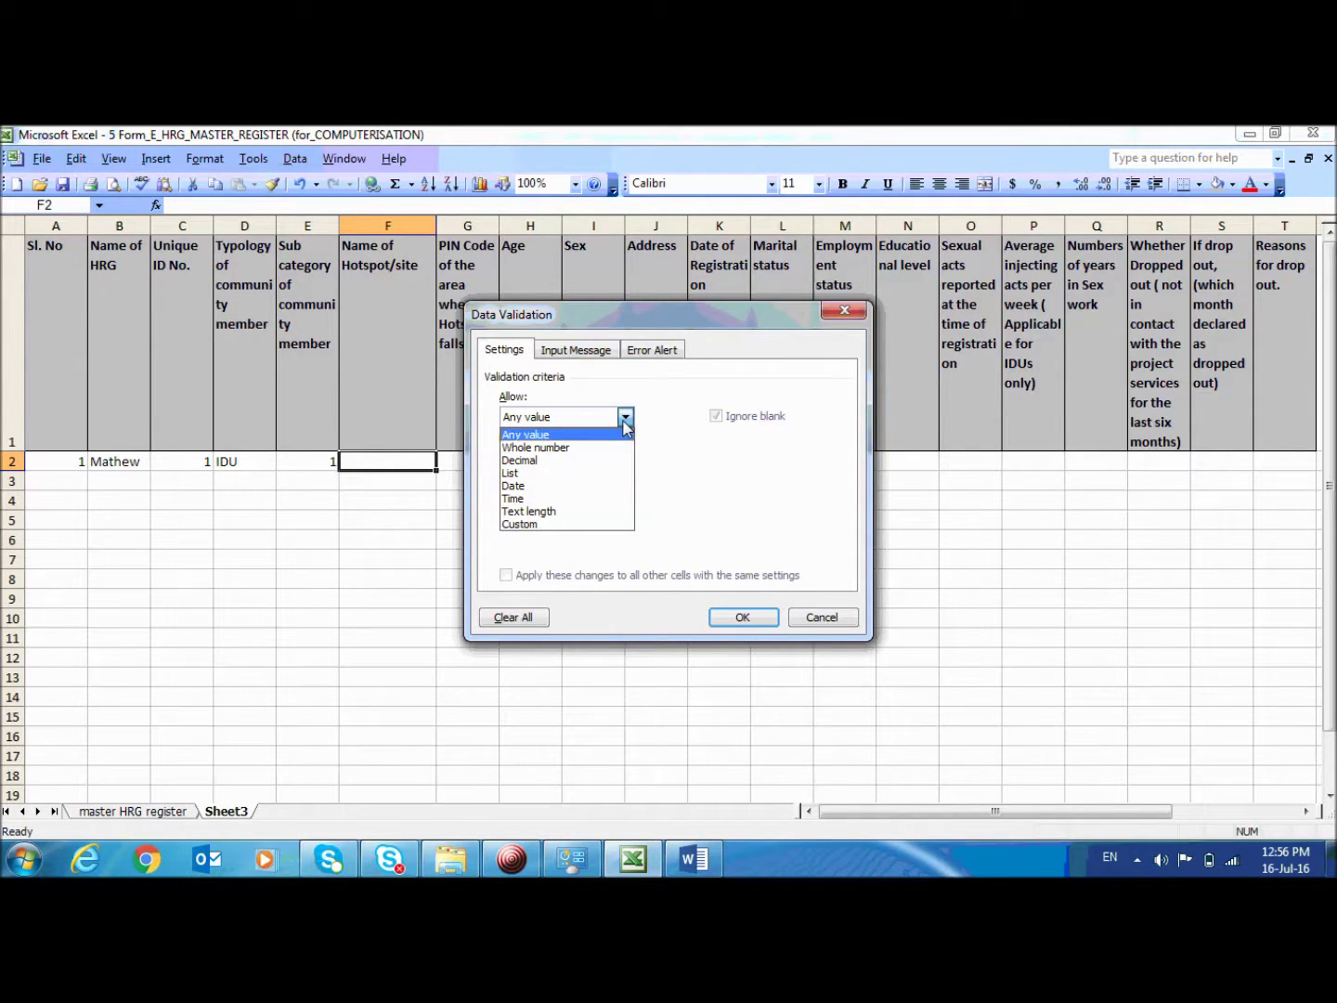
left_click(541, 474)
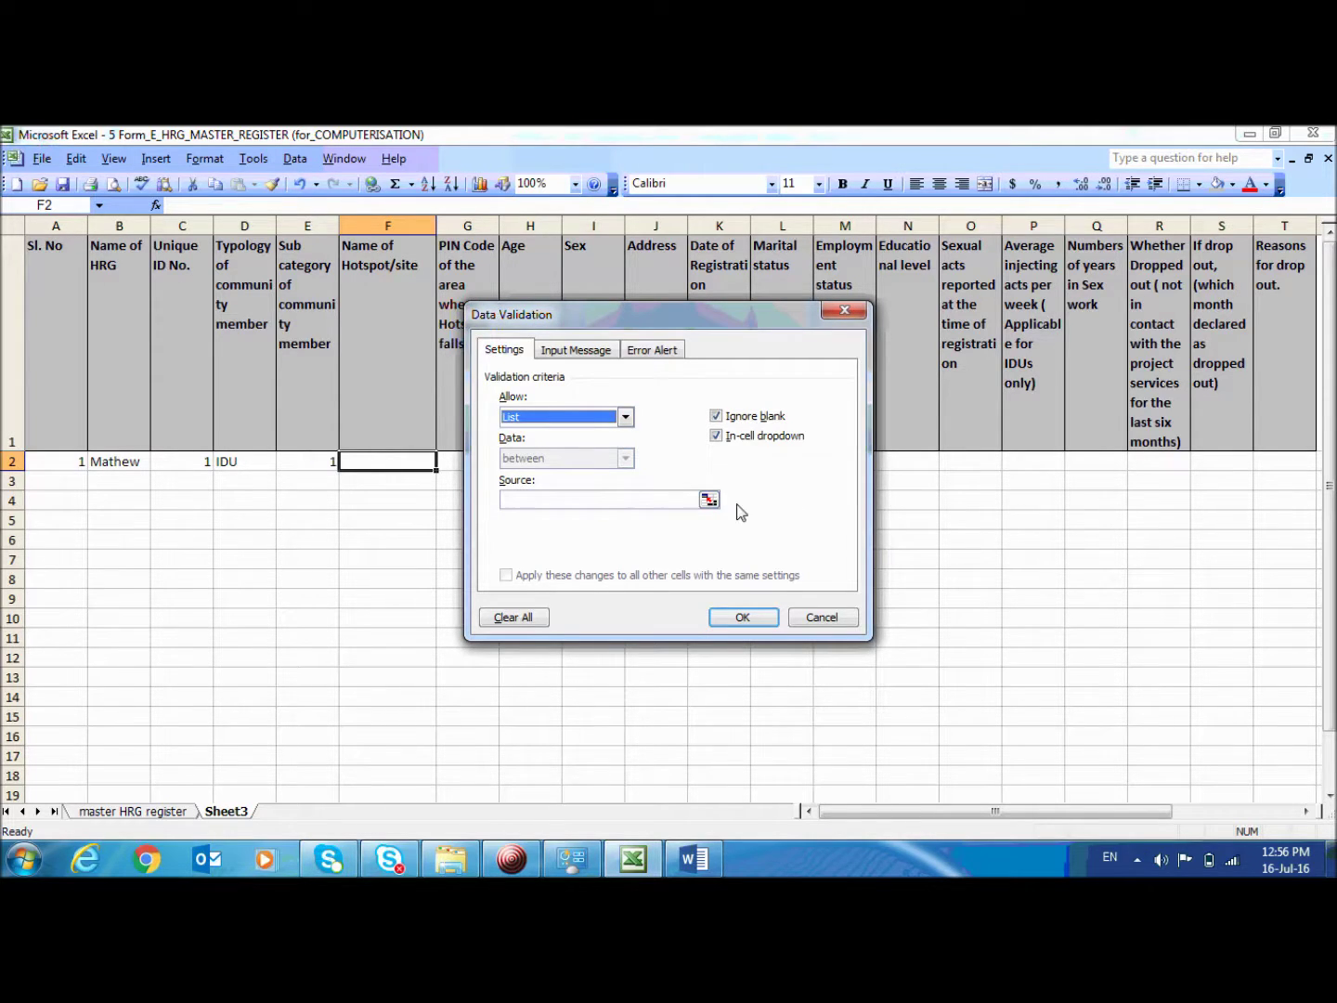
left_click(706, 499)
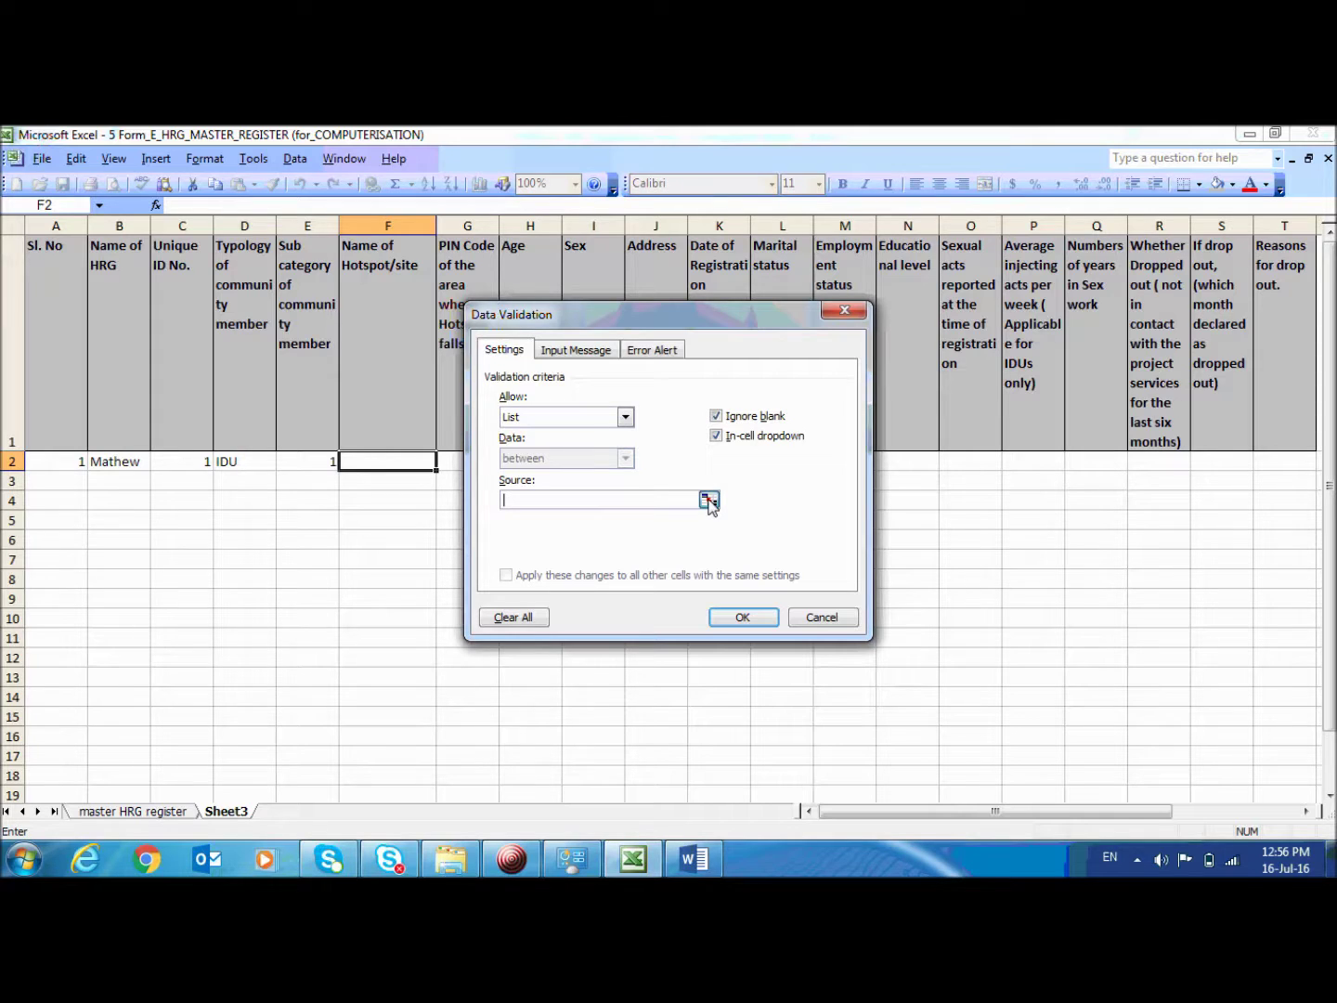
left_click(708, 500)
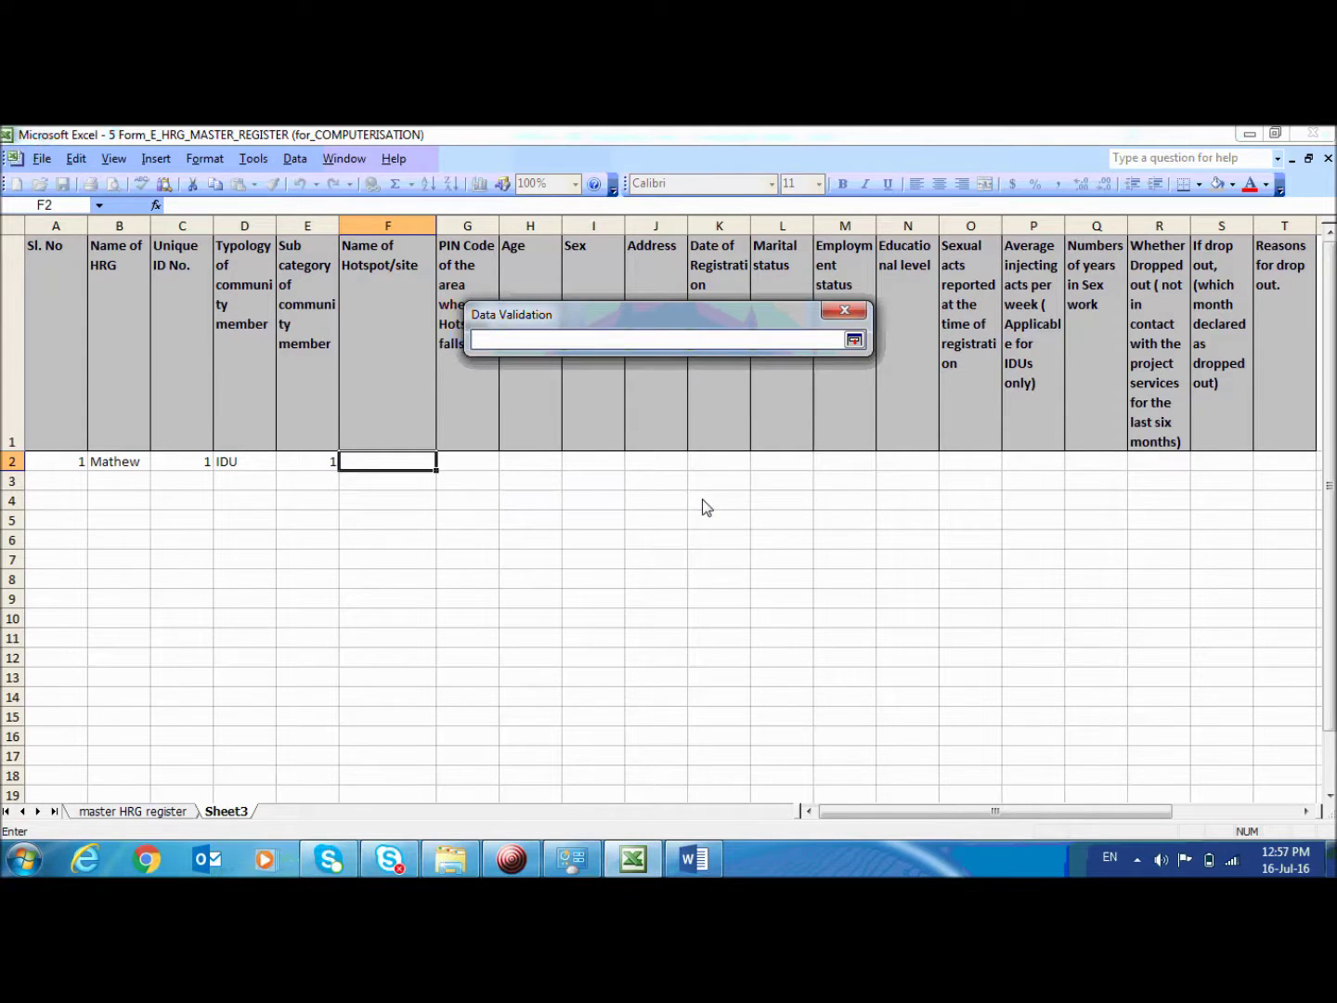
left_click_drag(949, 813, 1128, 812)
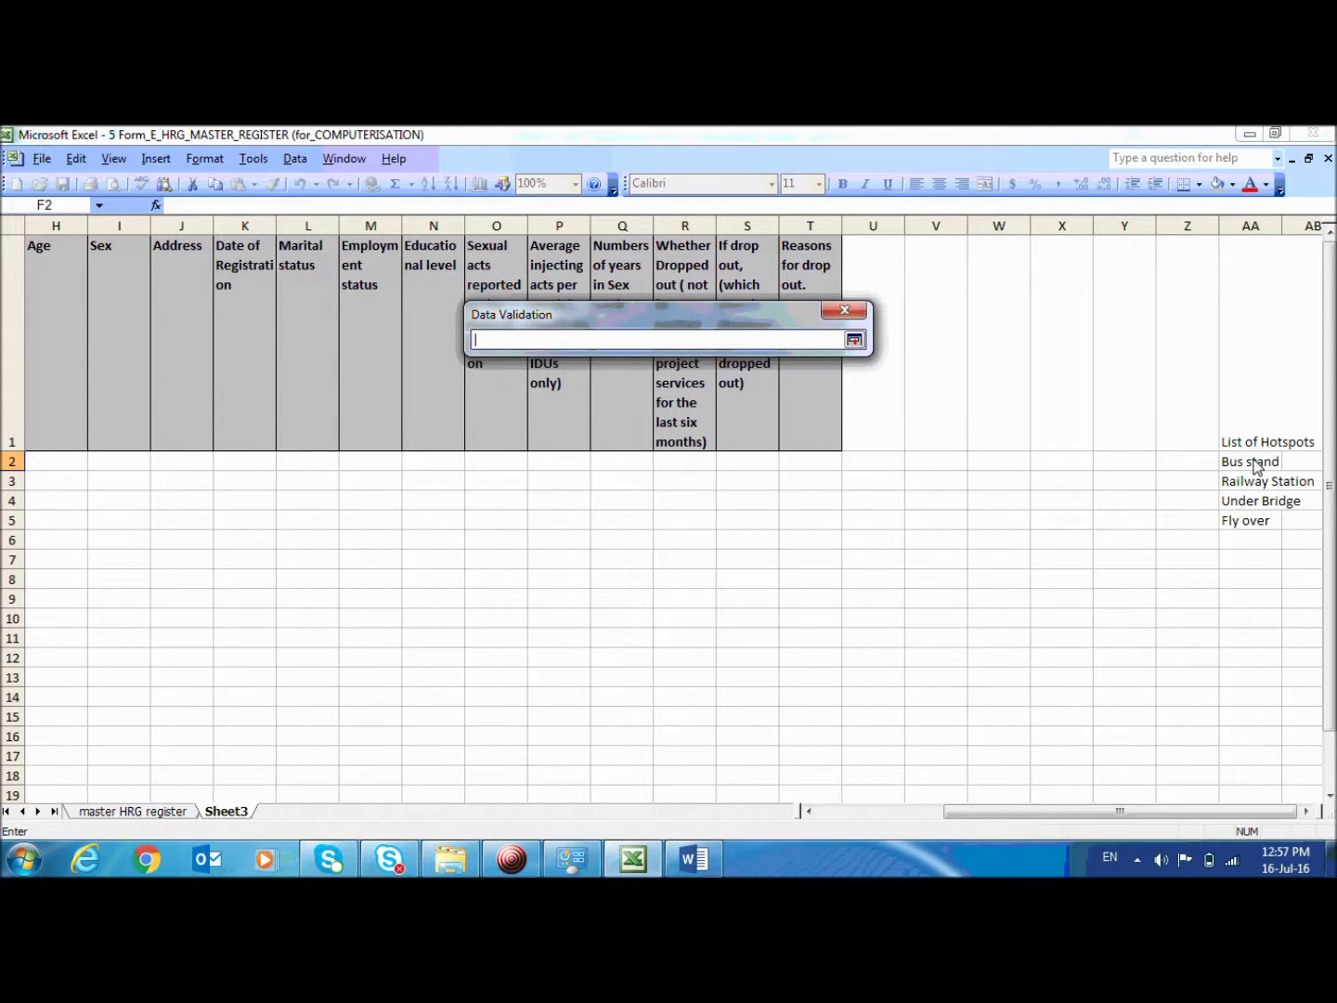
left_click_drag(1254, 464, 1261, 523)
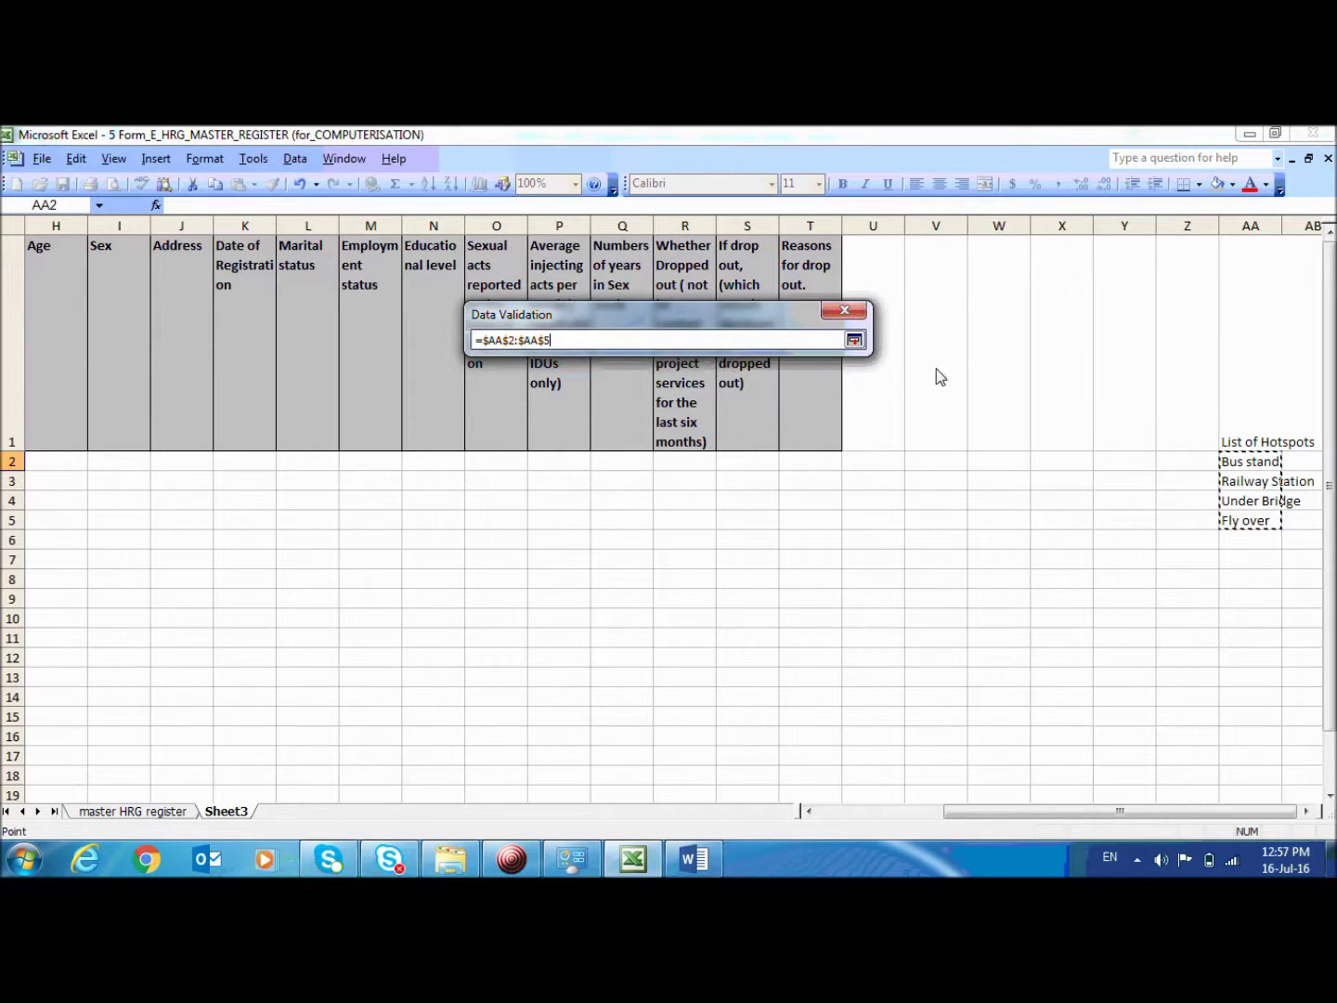
left_click(854, 341)
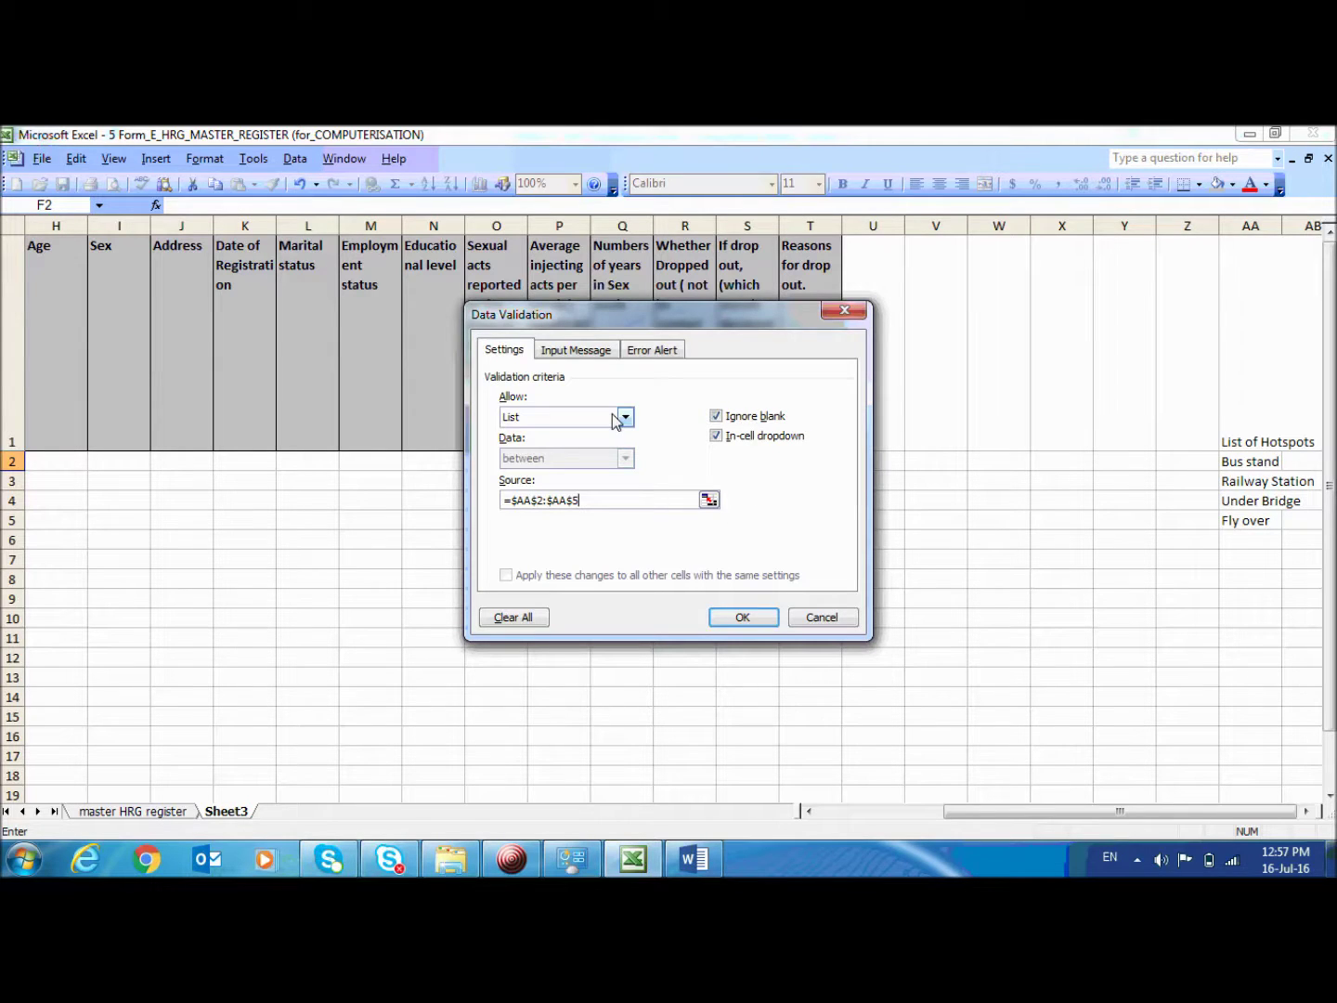
Step: Give F2's list rule the input title 'Select Hotspot' and an 'Invalid' error alert, then apply it
left_click(569, 352)
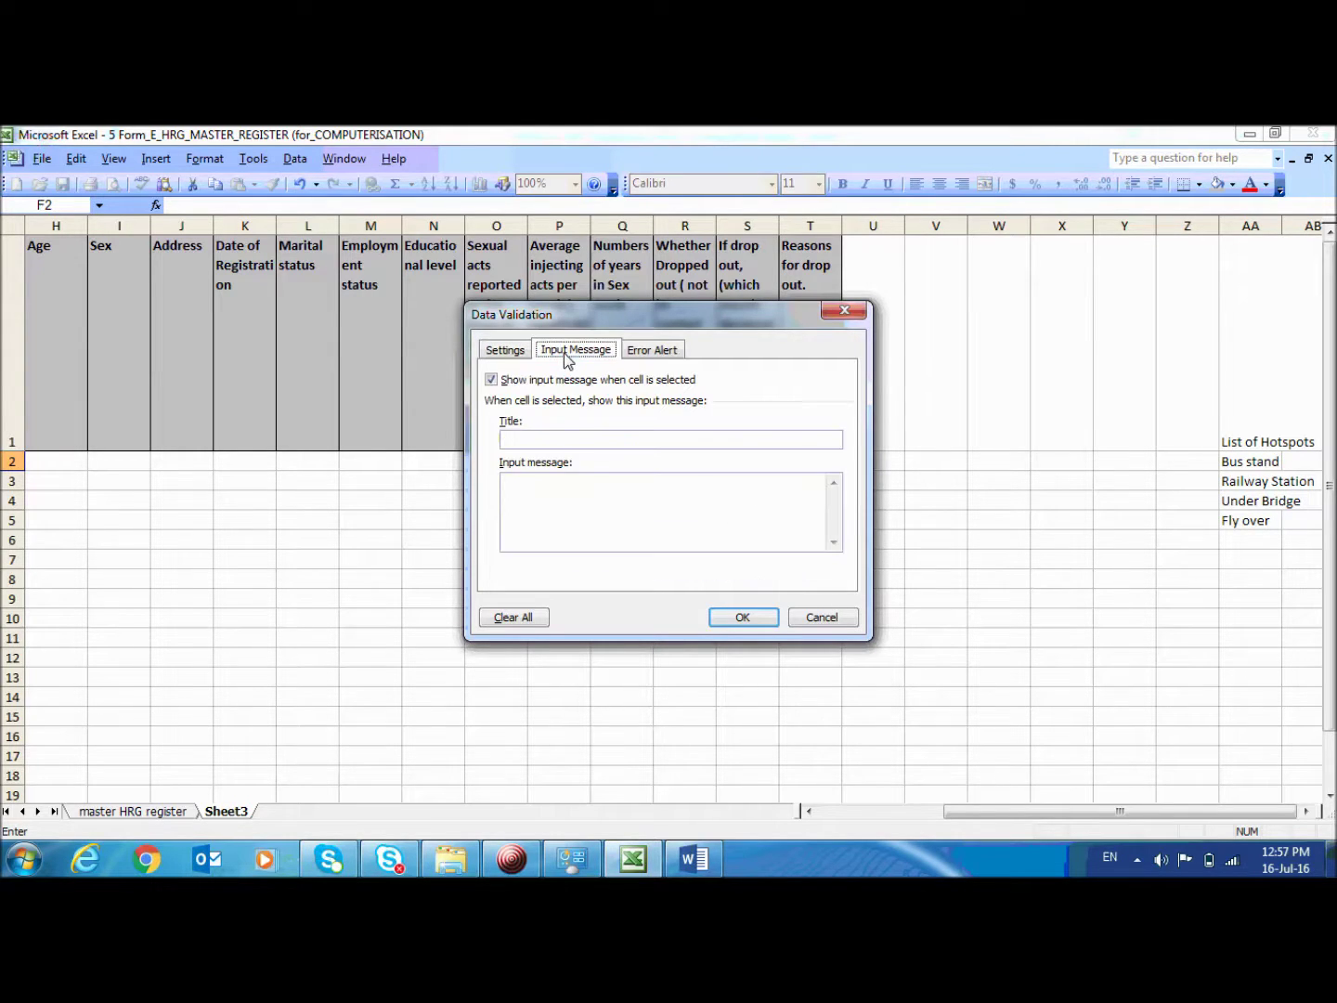
left_click(532, 443)
type("S")
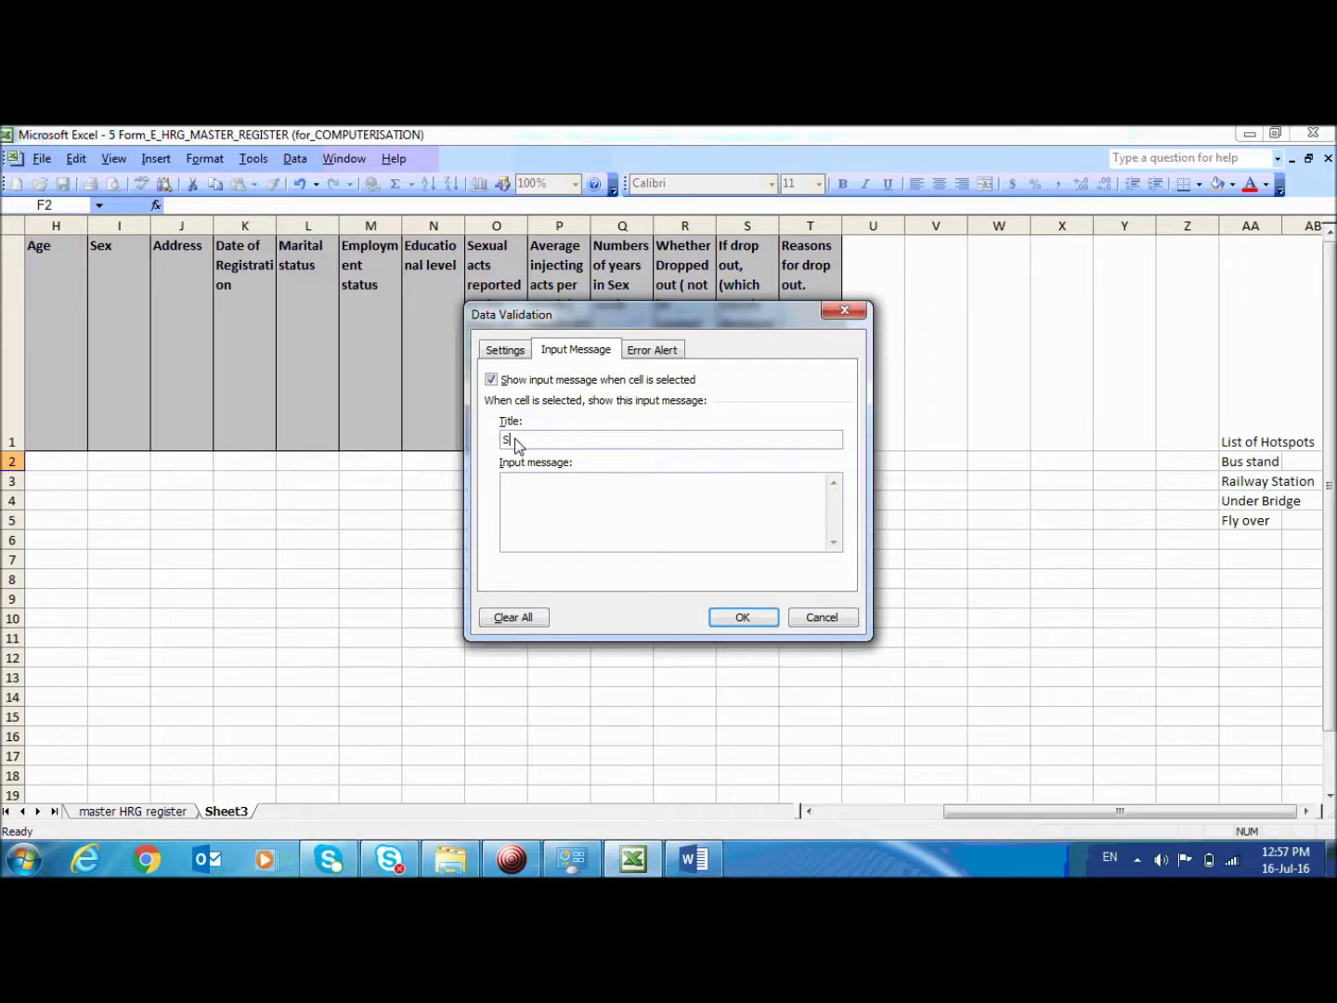
type("elect Hotspot")
left_click(683, 356)
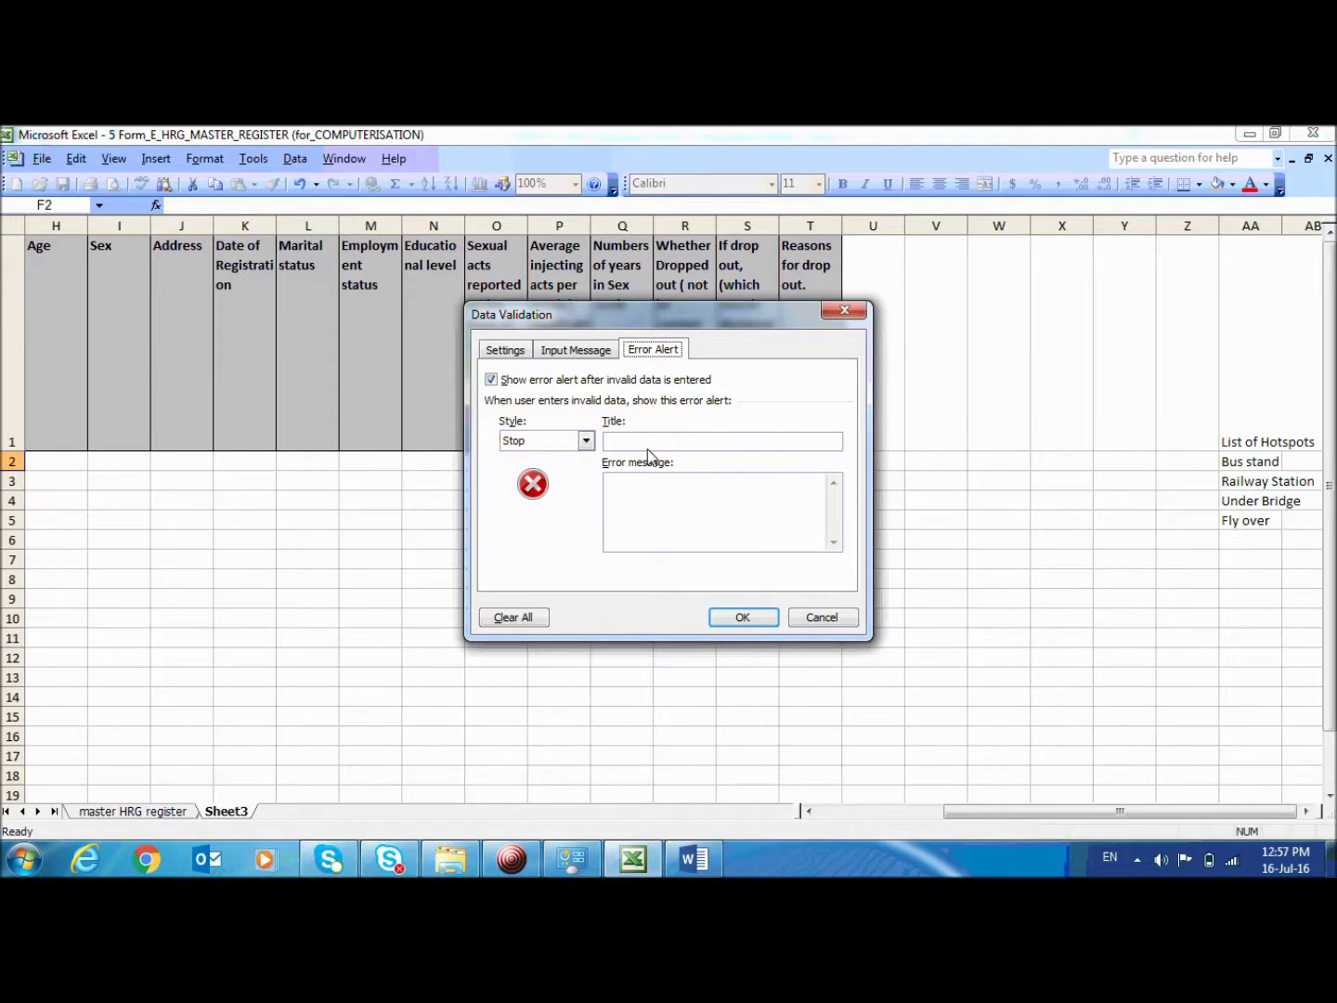
left_click(645, 444)
type("Invalidom the List")
left_click(745, 619)
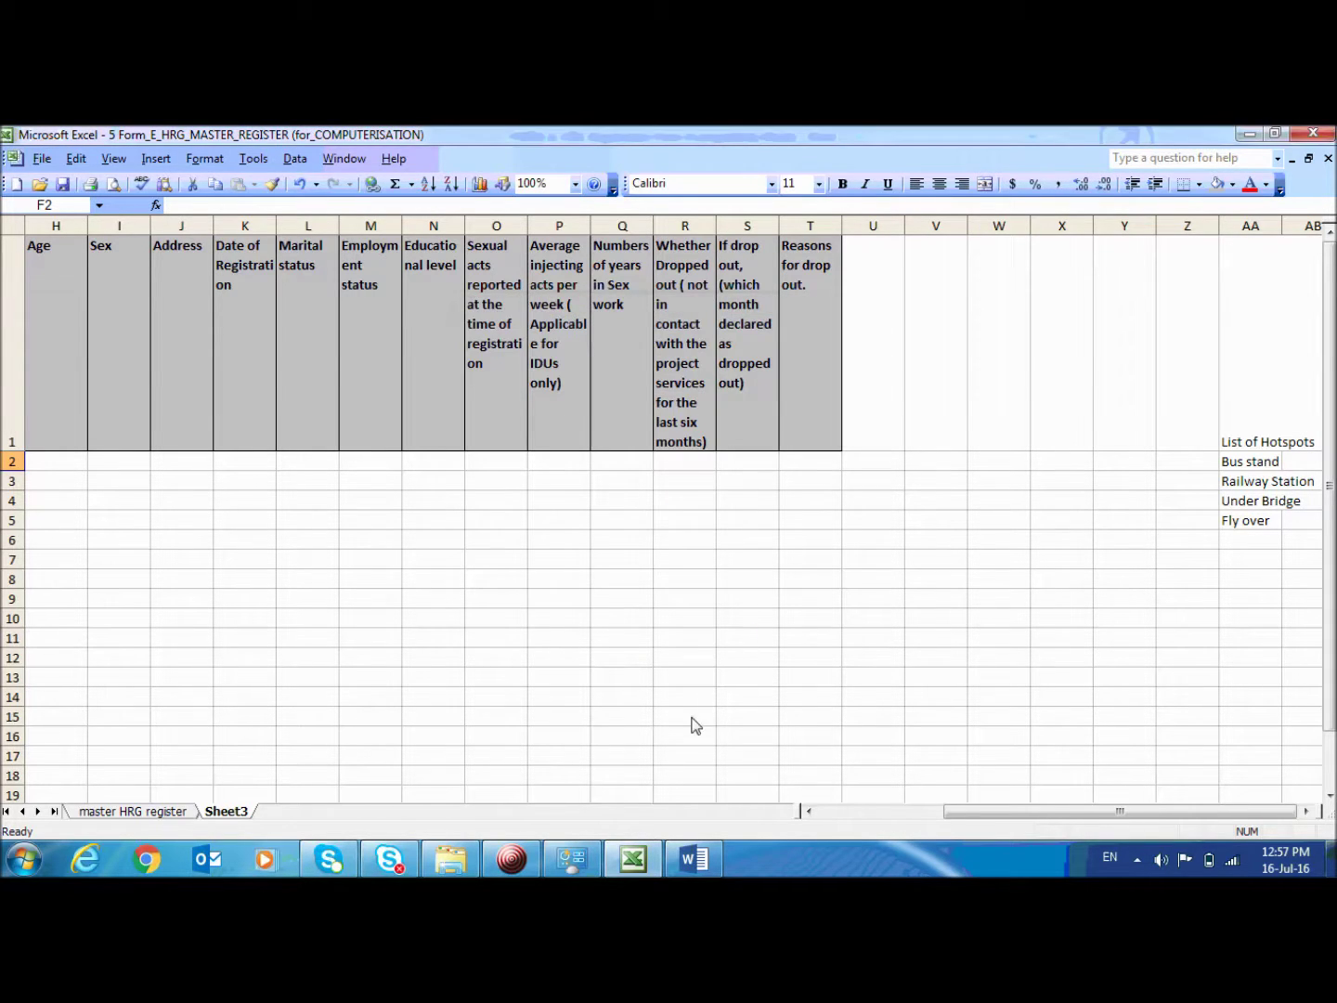
Step: Choose Bus stand from F2's hotspot dropdown
left_click_drag(949, 812, 833, 807)
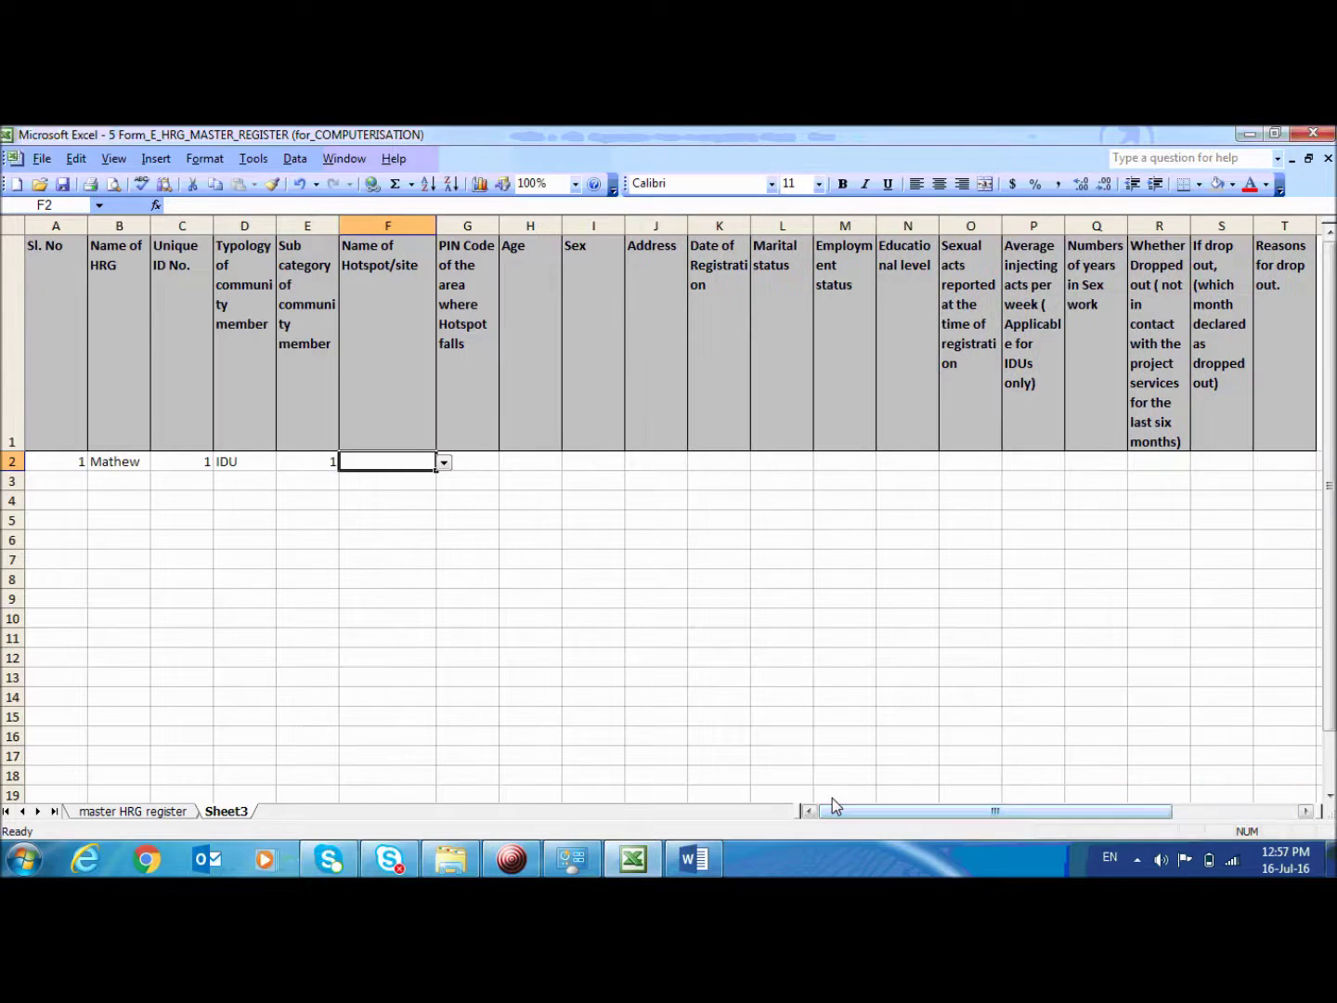
left_click(444, 463)
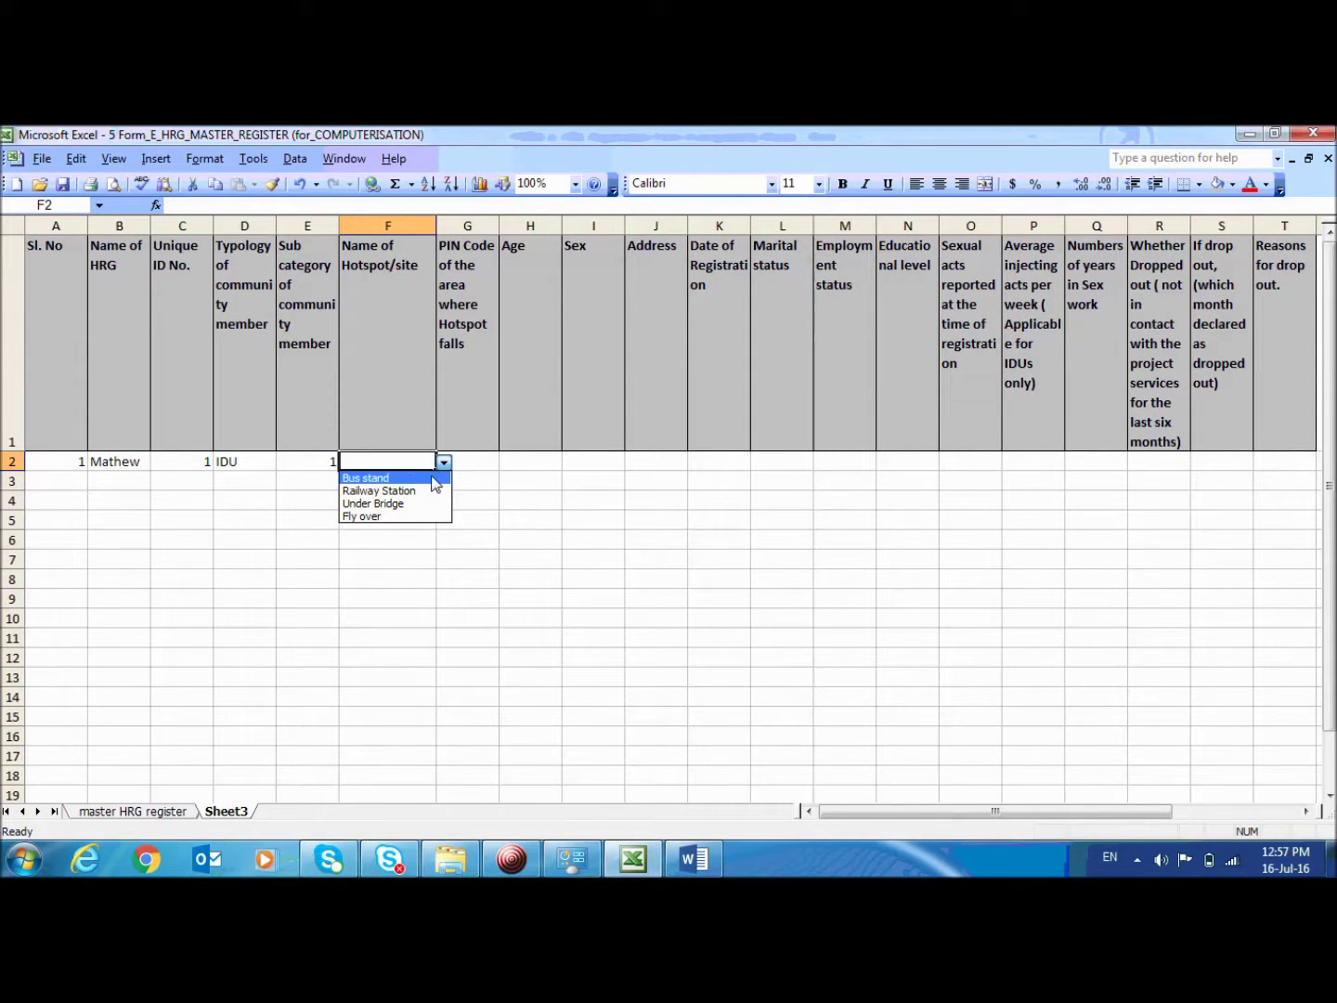
left_click(376, 481)
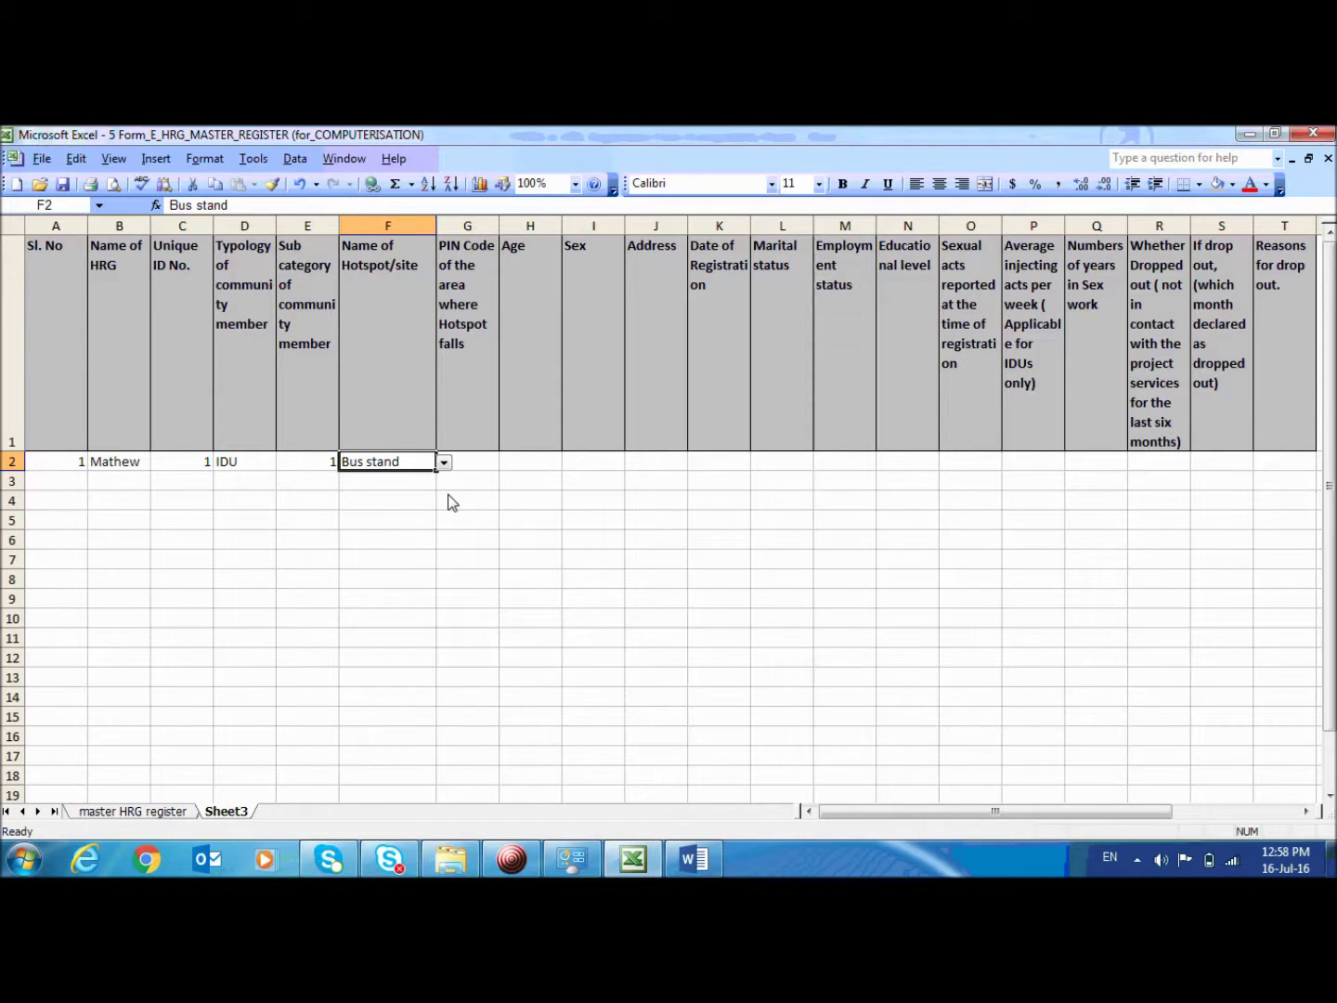
Step: Test the rule with the rejected entry Busstand, then retry with Bus Stand in F2
type("S")
key("BackSpace")
type("Busstand")
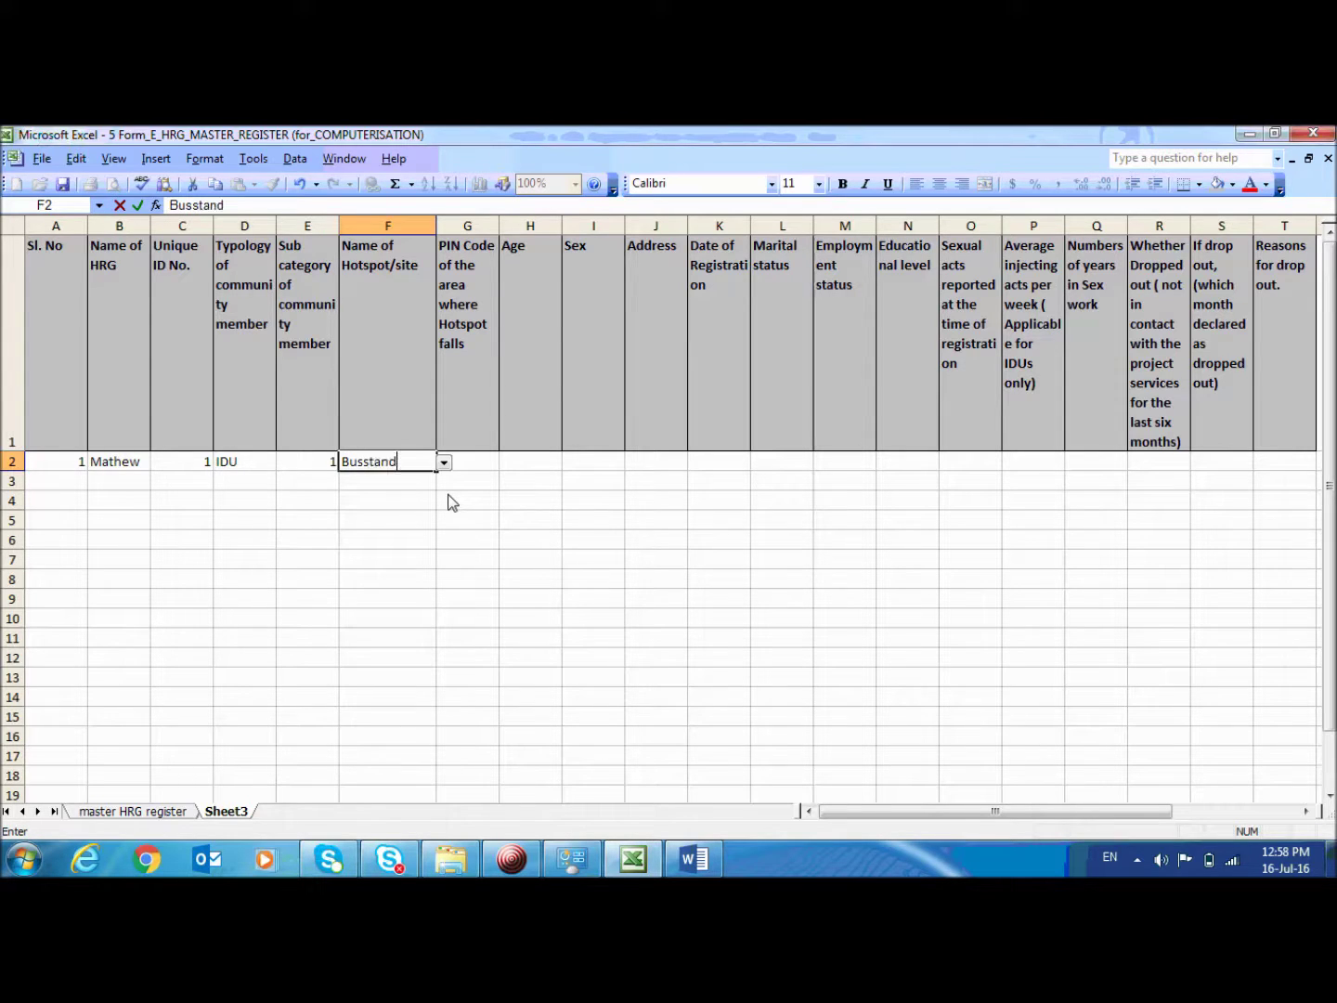
key("Return")
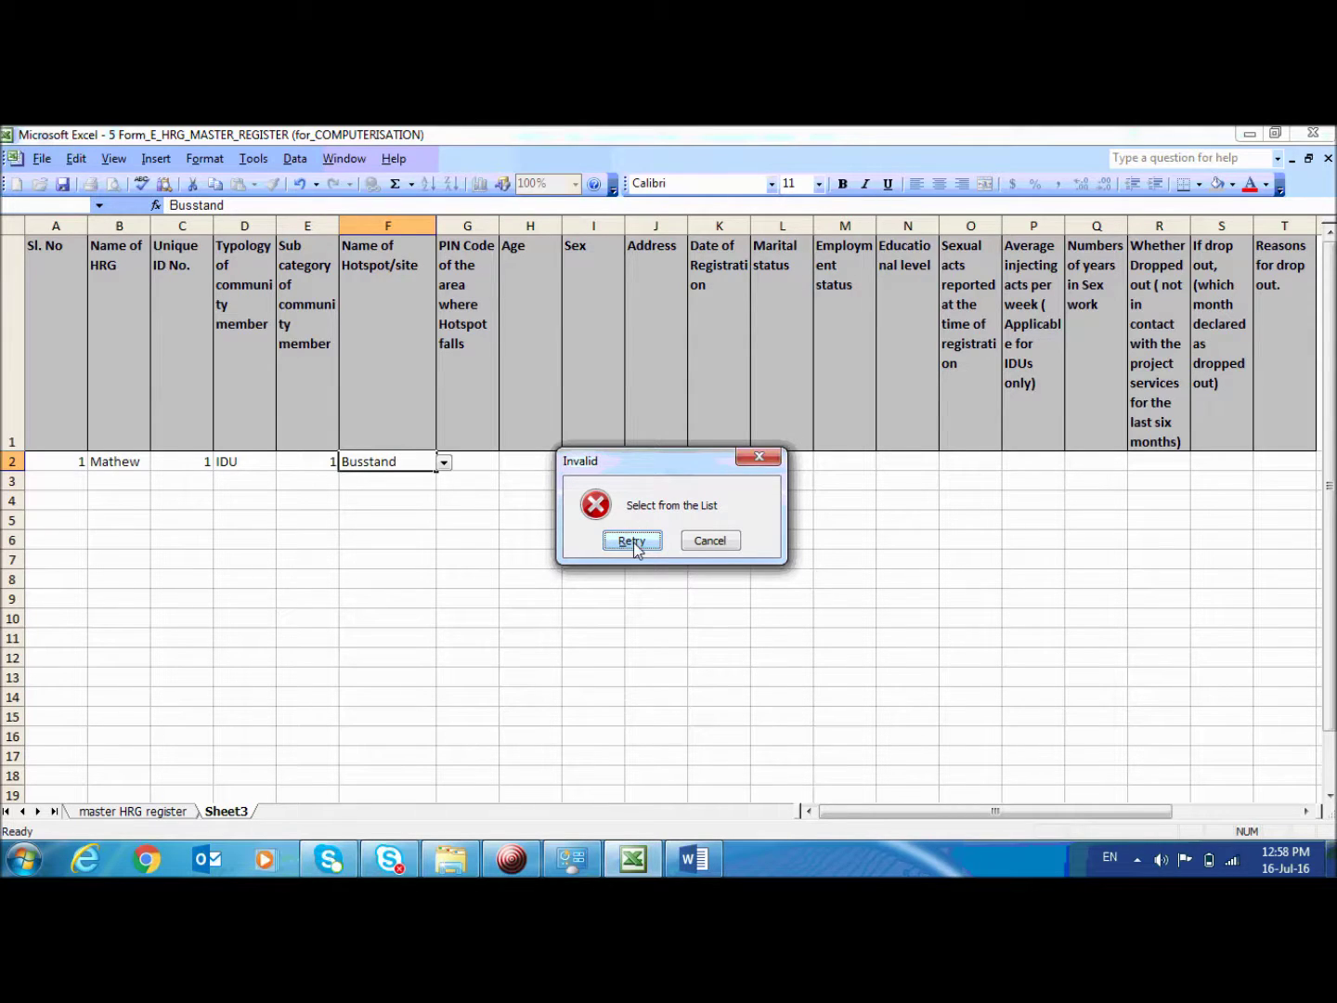
left_click(632, 541)
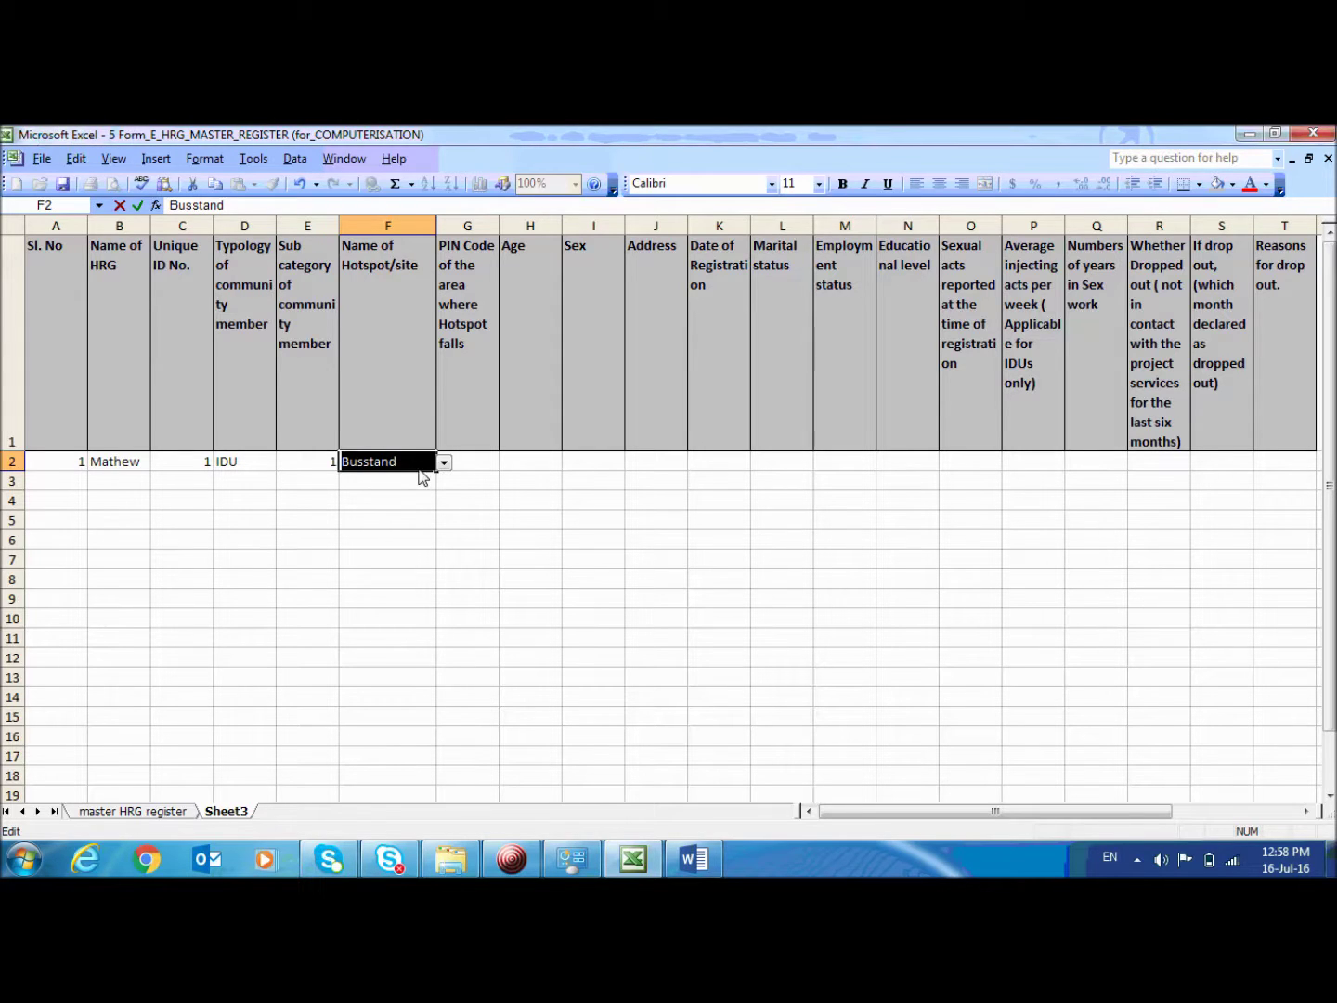
type("Bus Stand")
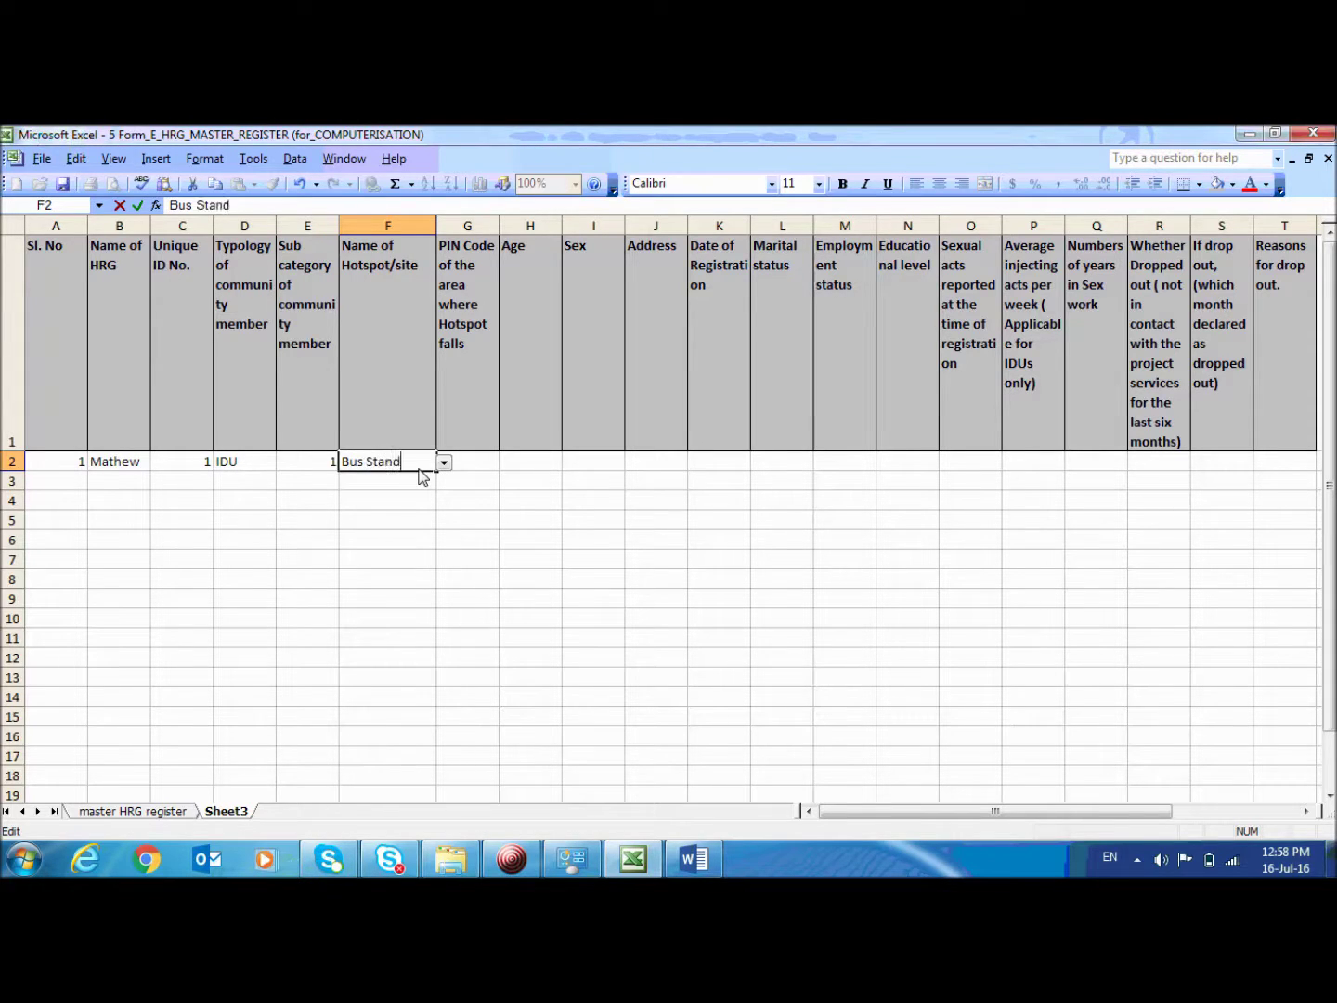
key("Return")
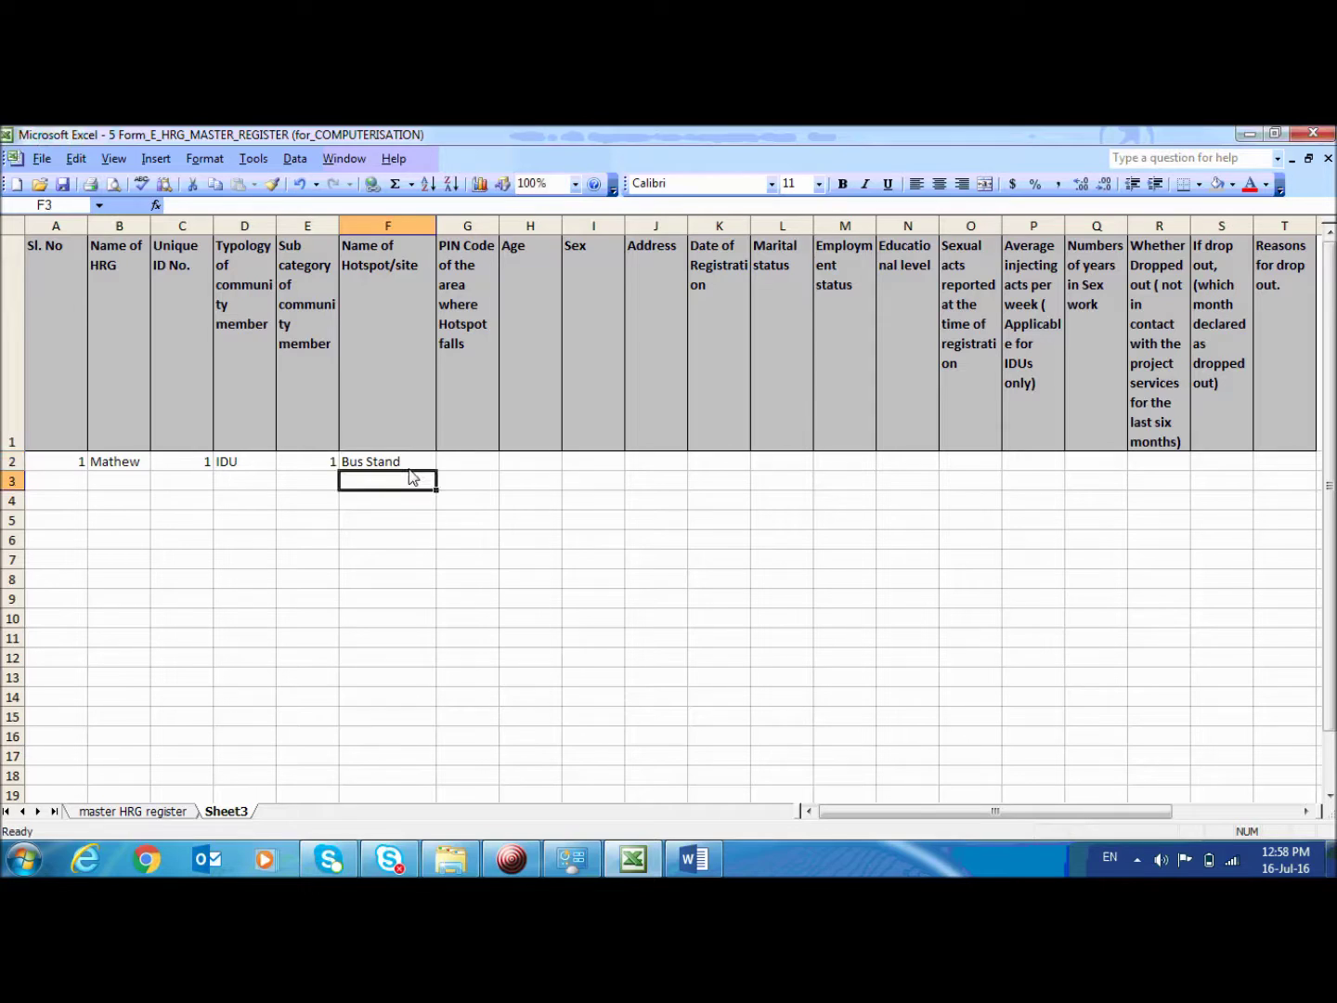
key("Up")
Step: Enter the age 25 in Age cell H2
left_click(474, 469)
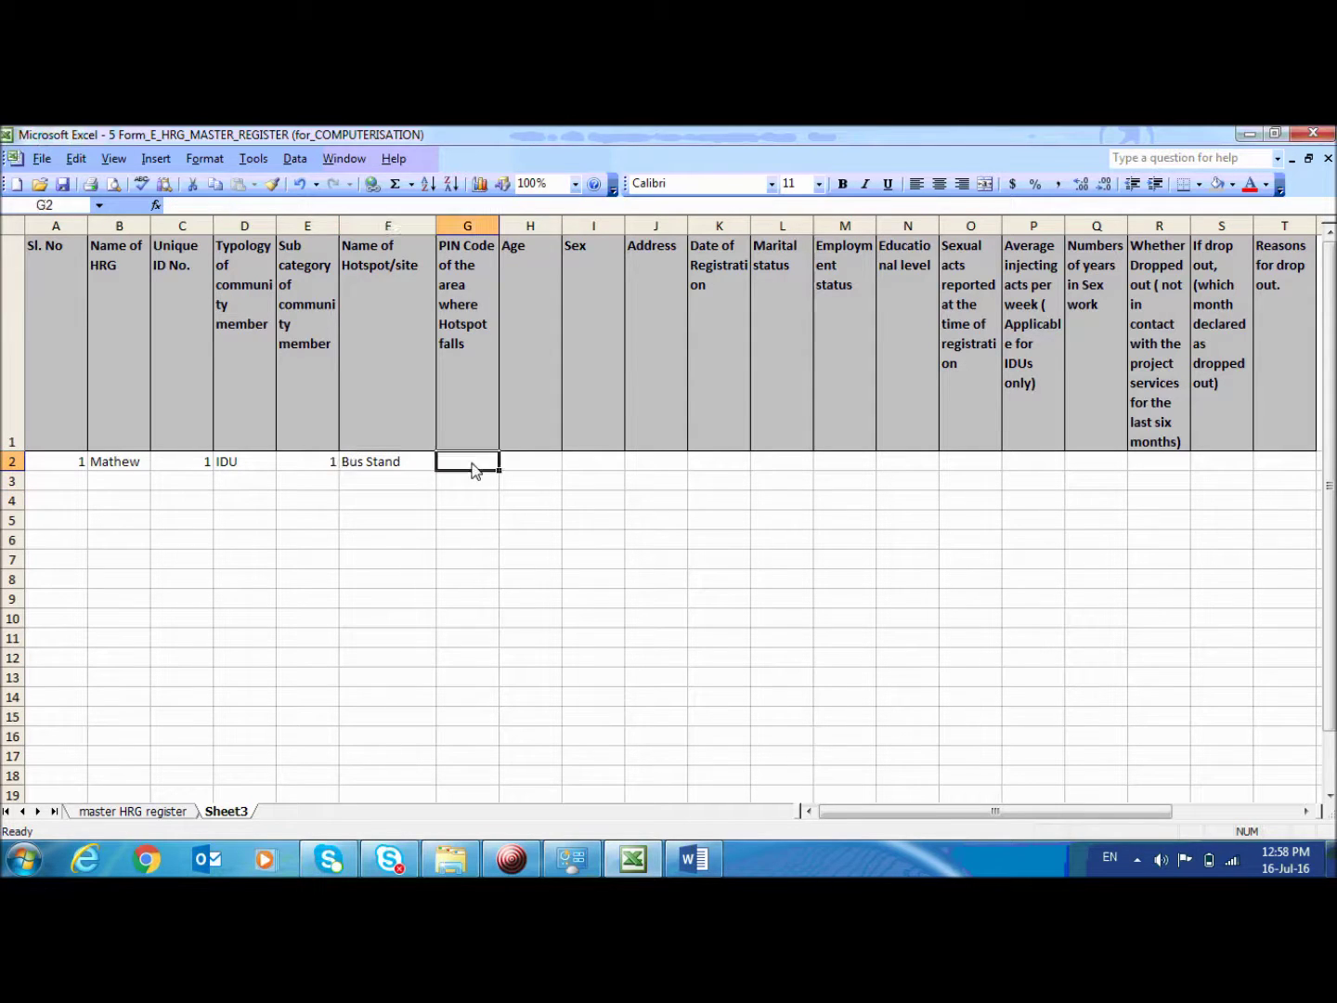
left_click(532, 465)
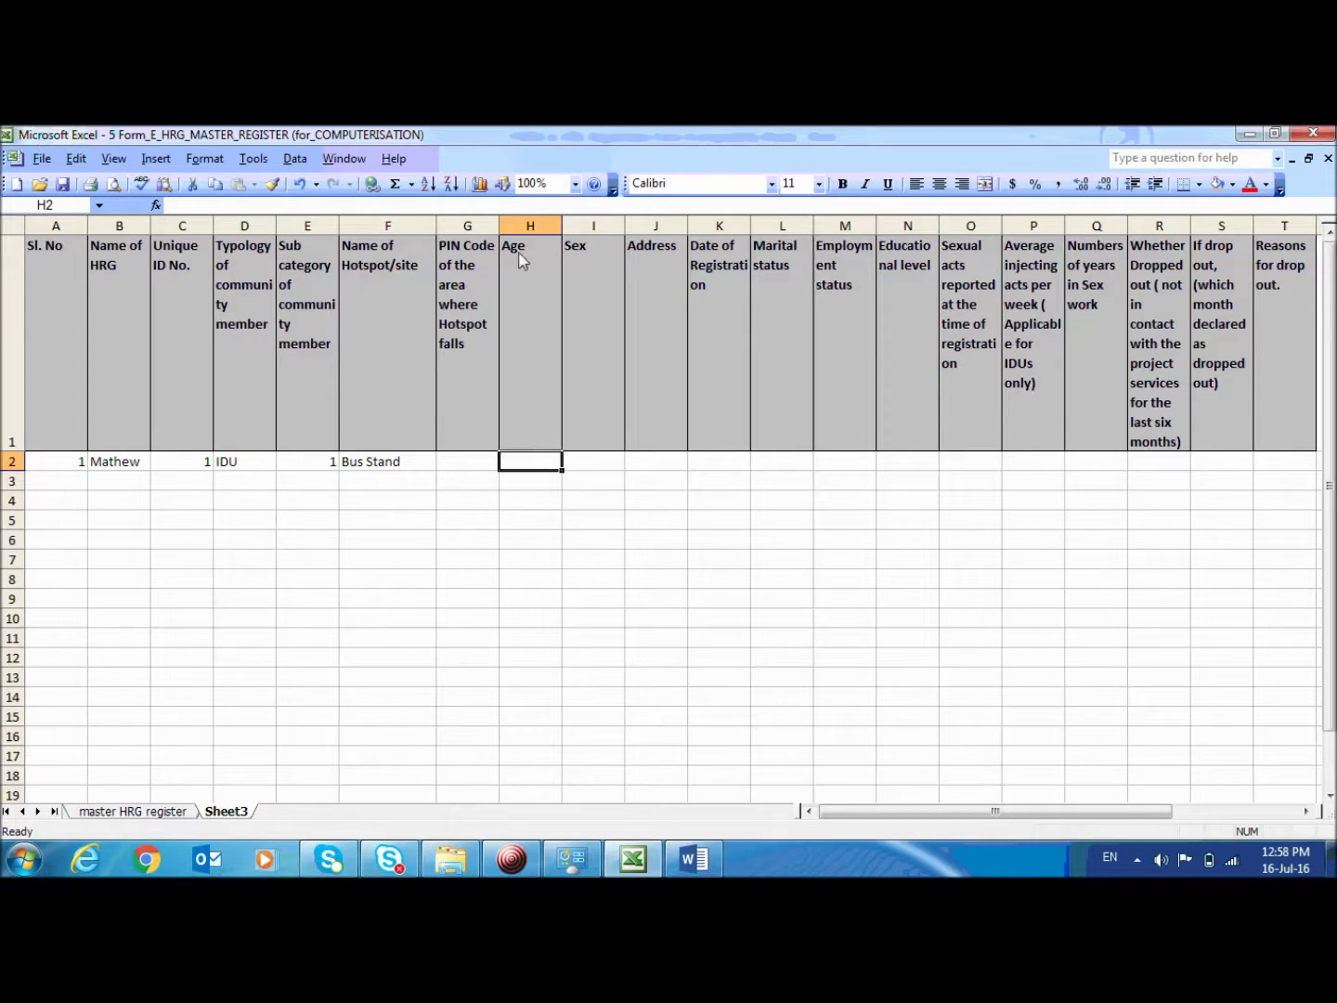
left_click(522, 258)
left_click(519, 464)
type("2")
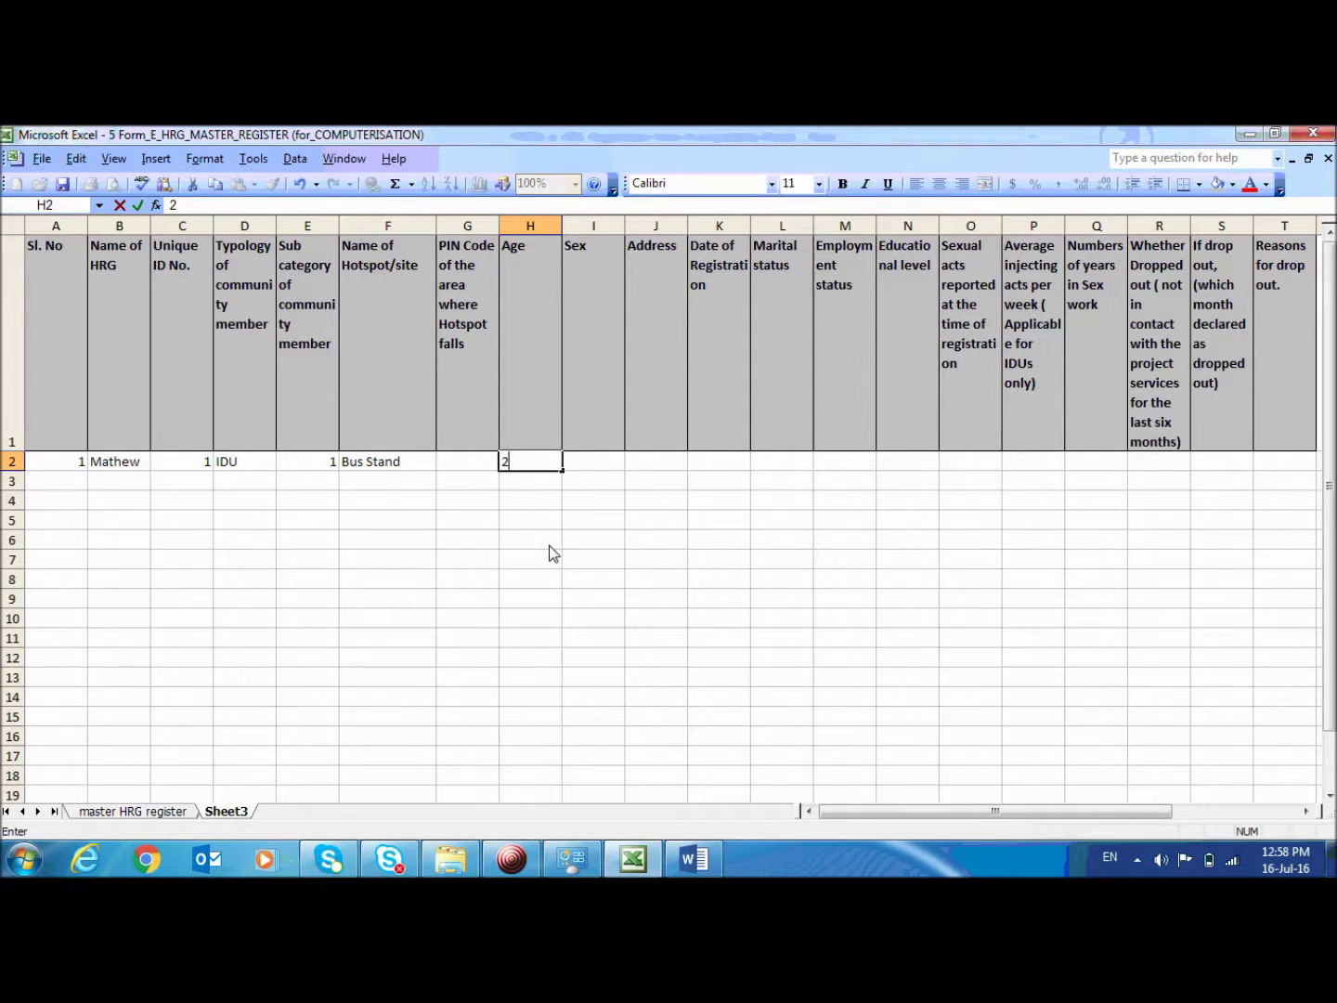
type("5")
key("Return")
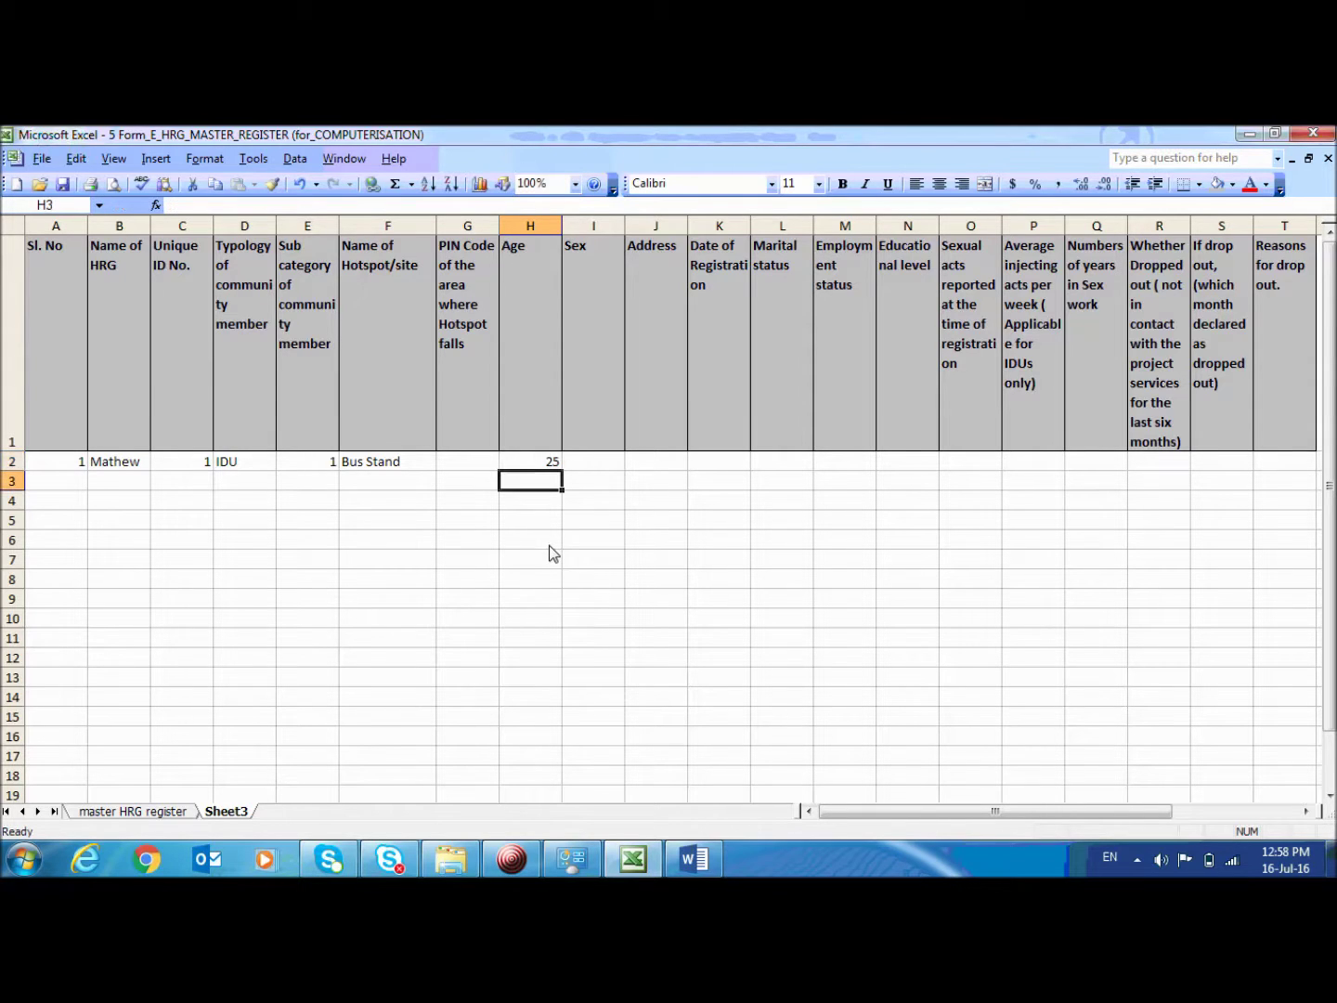
Step: Replace the age in H2 with 120
left_click(539, 465)
type("1")
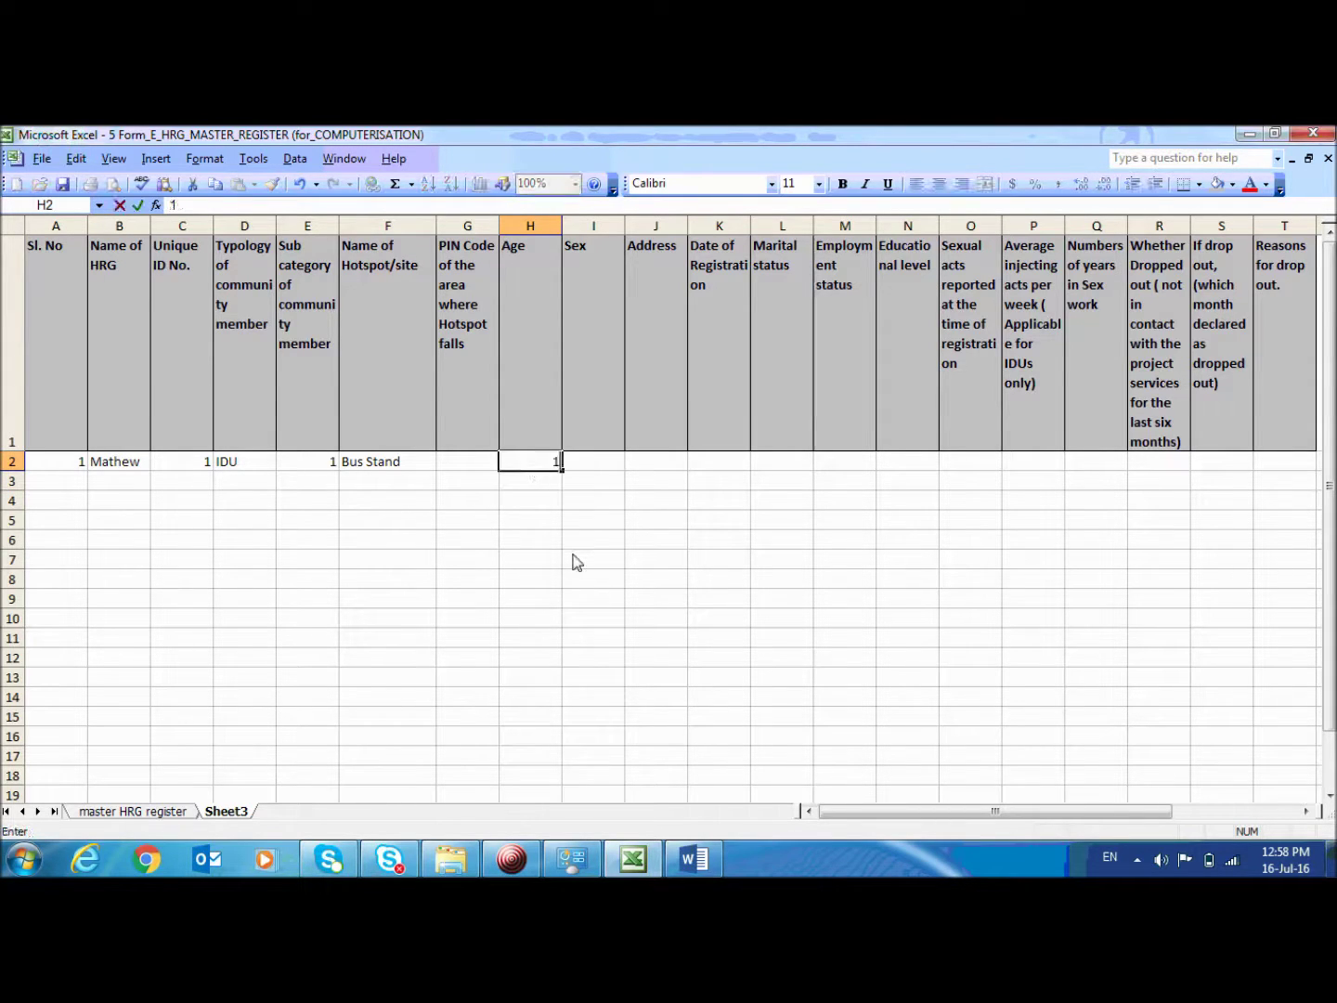
type("20")
key("Return")
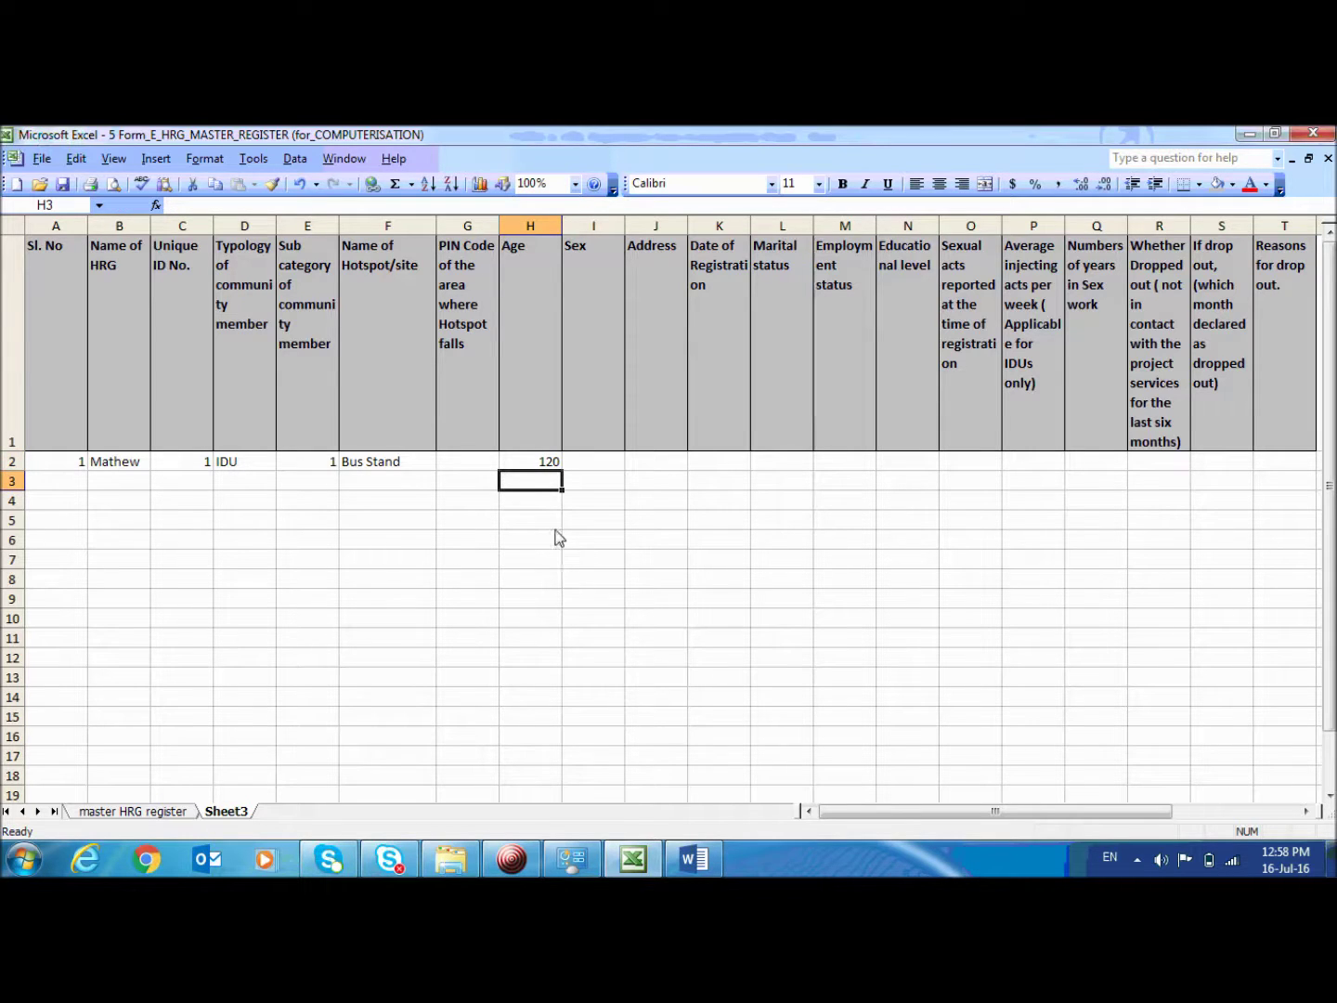
left_click(548, 464)
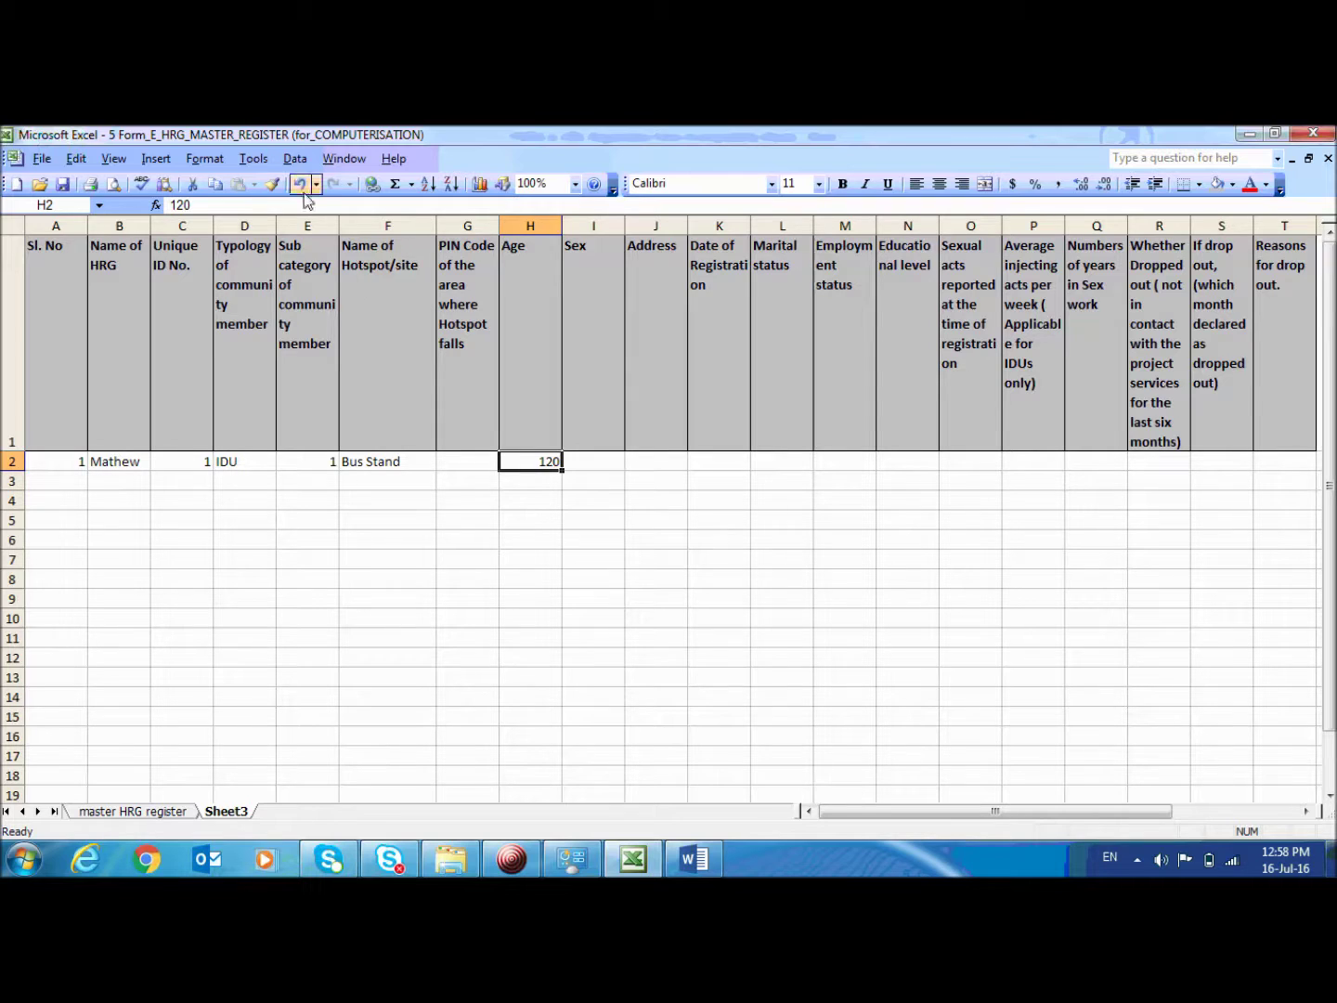
Step: Add a Data Validation rule on H2: Whole number between minimum 15 and maximum 60
left_click(295, 165)
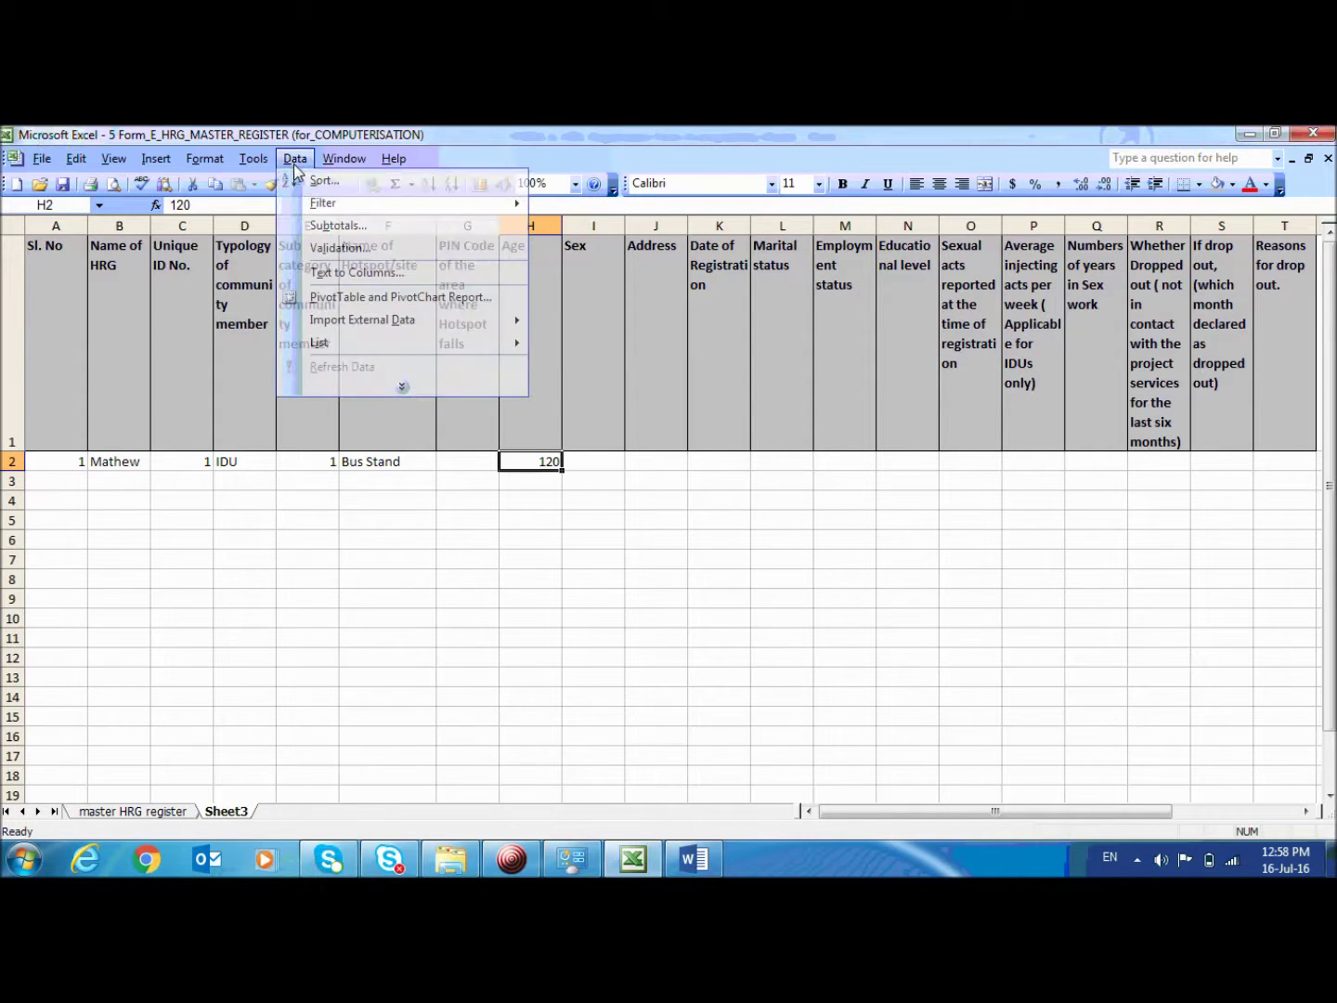
left_click(326, 254)
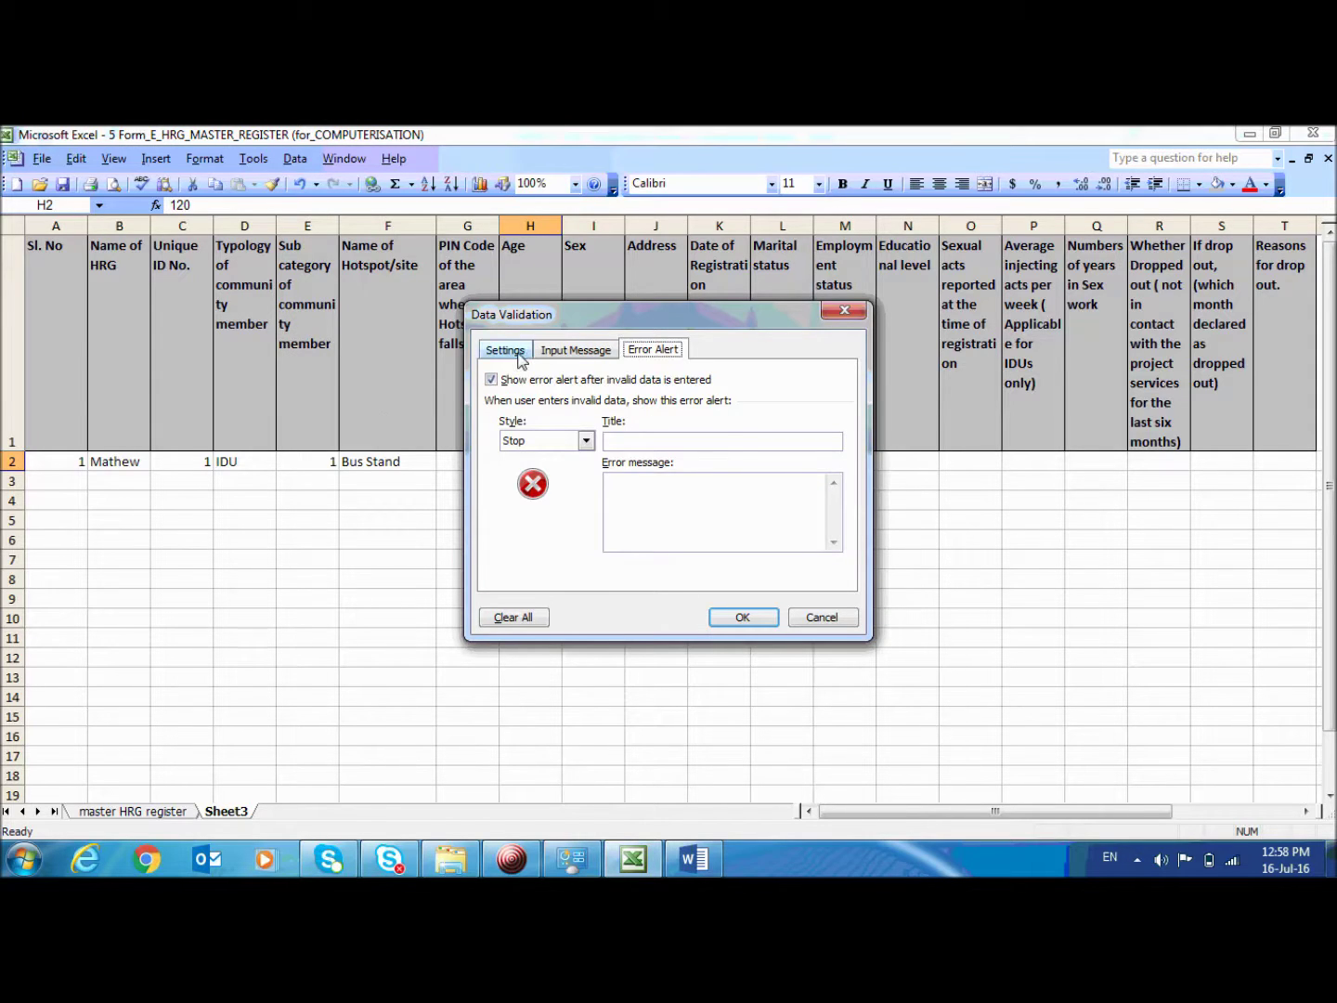
left_click(521, 354)
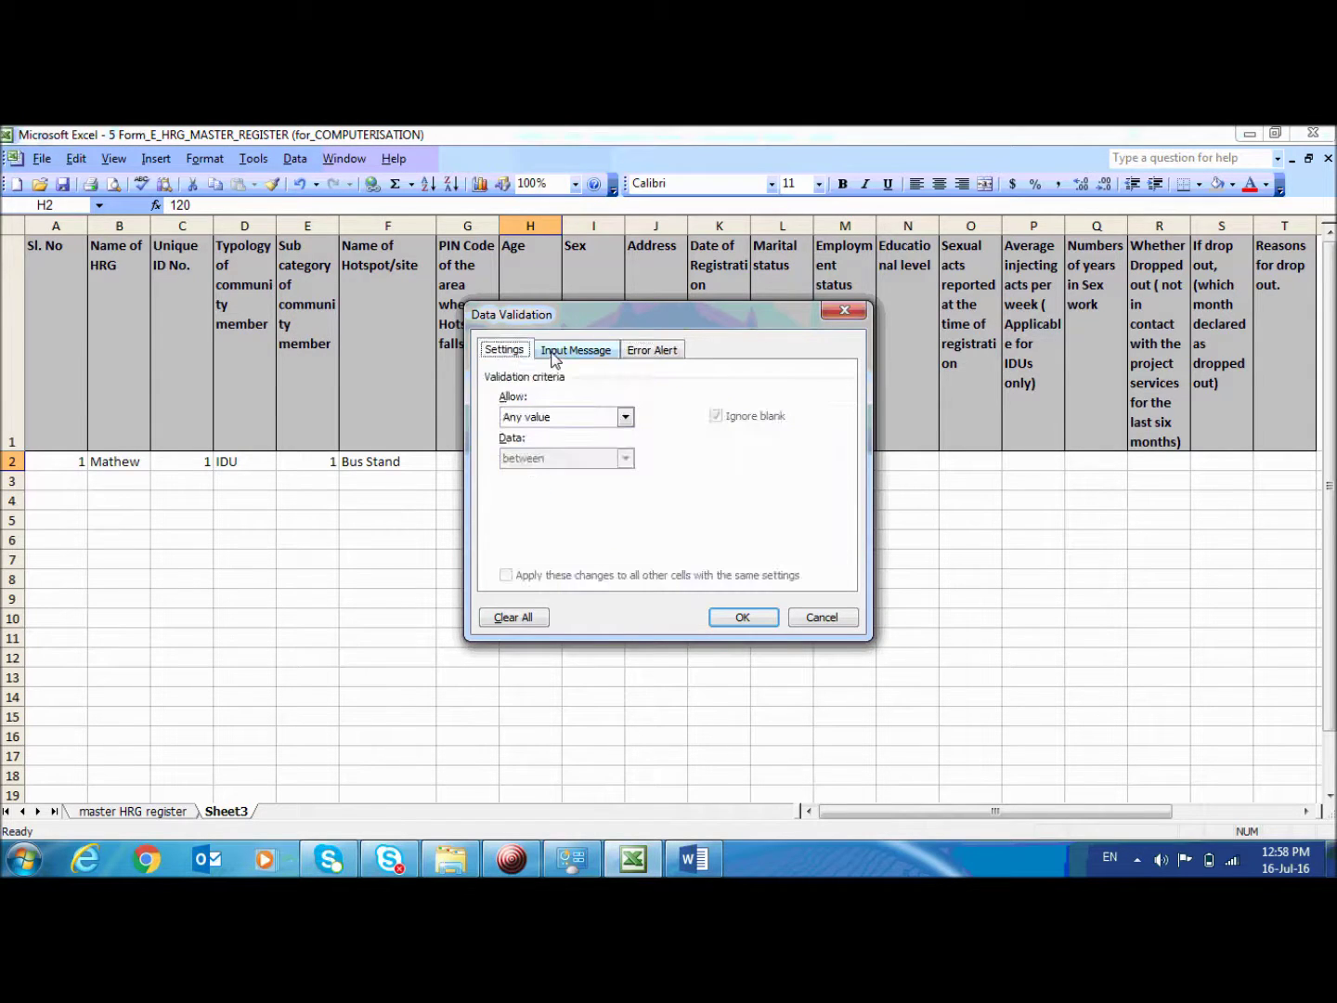
left_click(613, 415)
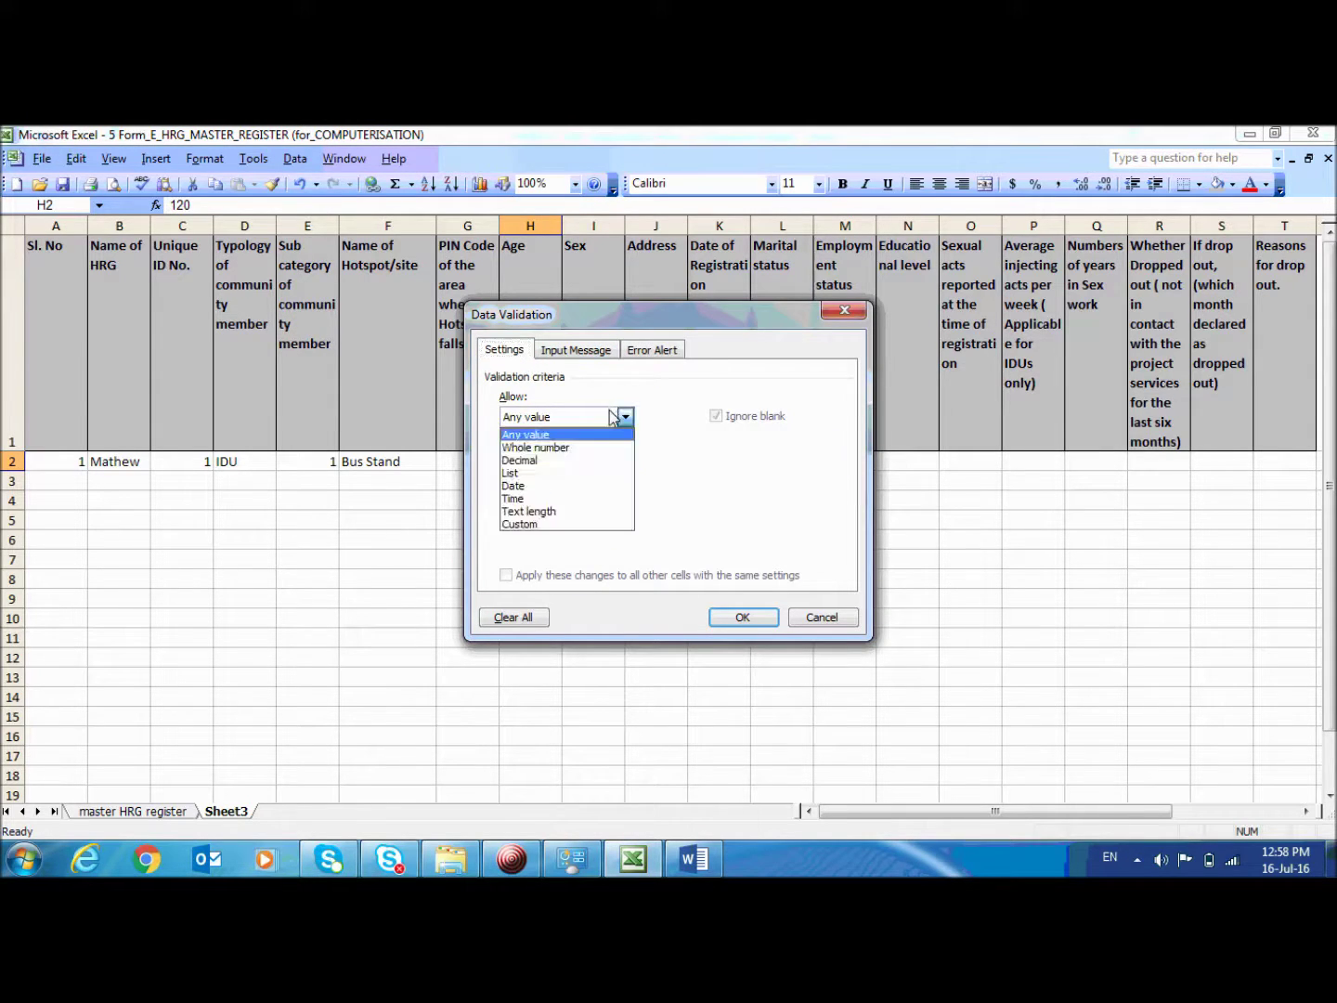
left_click(561, 447)
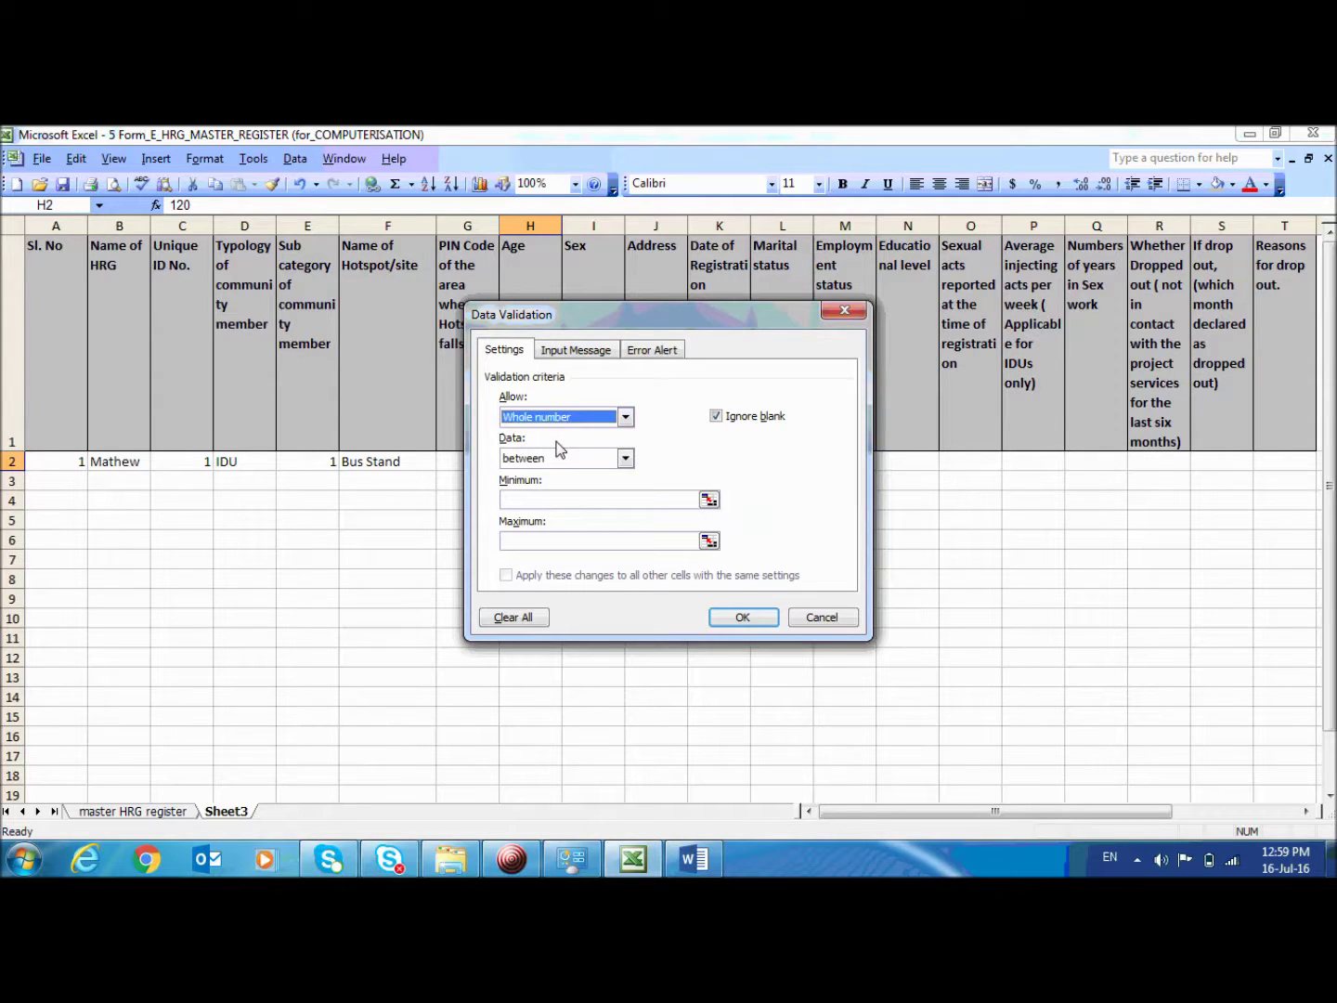
left_click(540, 504)
type("15")
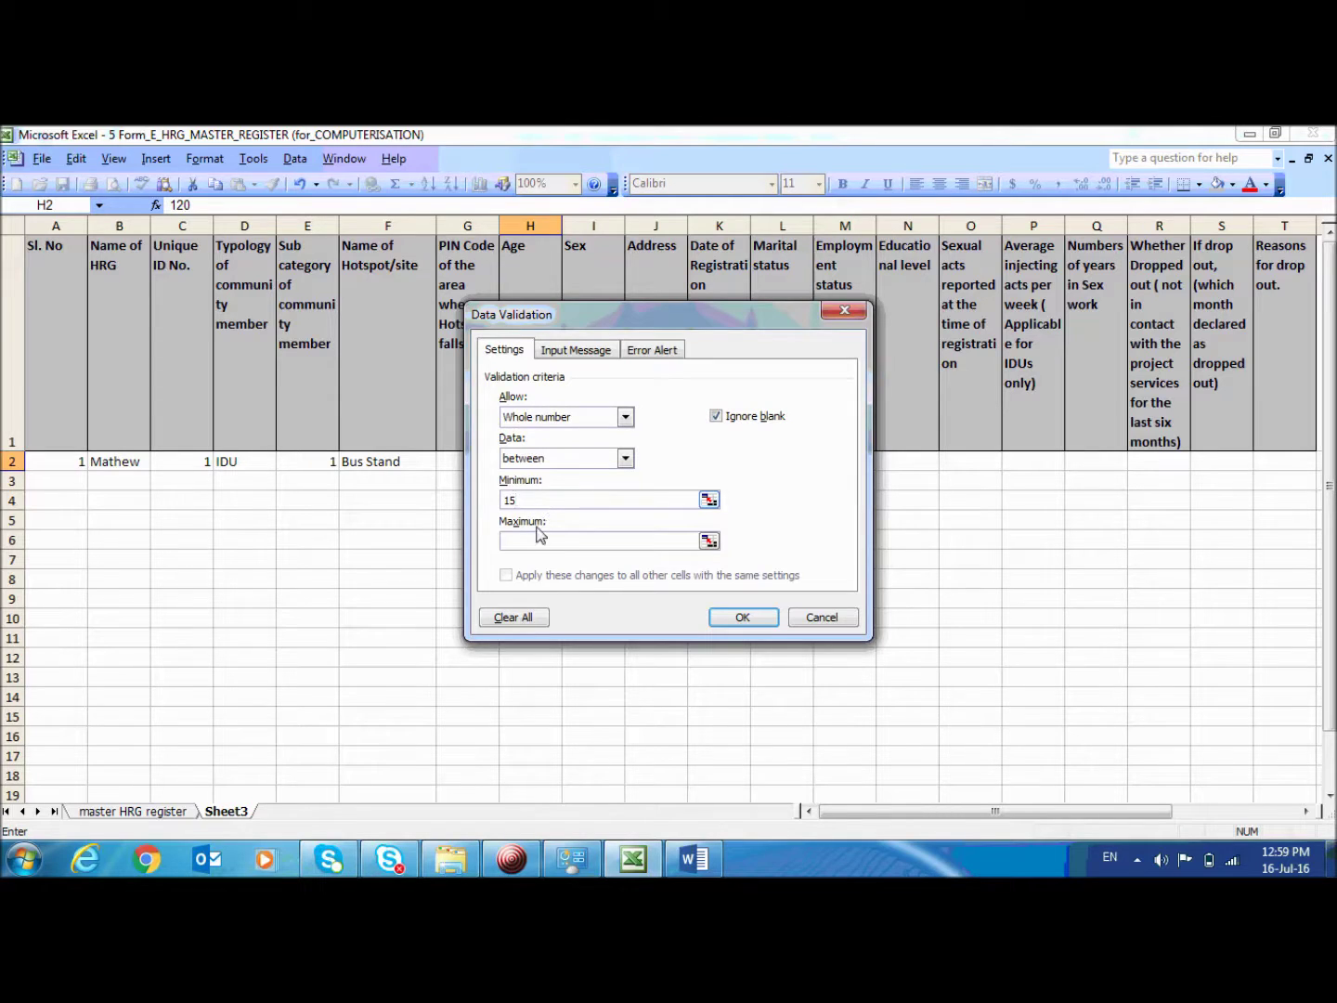
left_click(538, 546)
type("60")
left_click(744, 619)
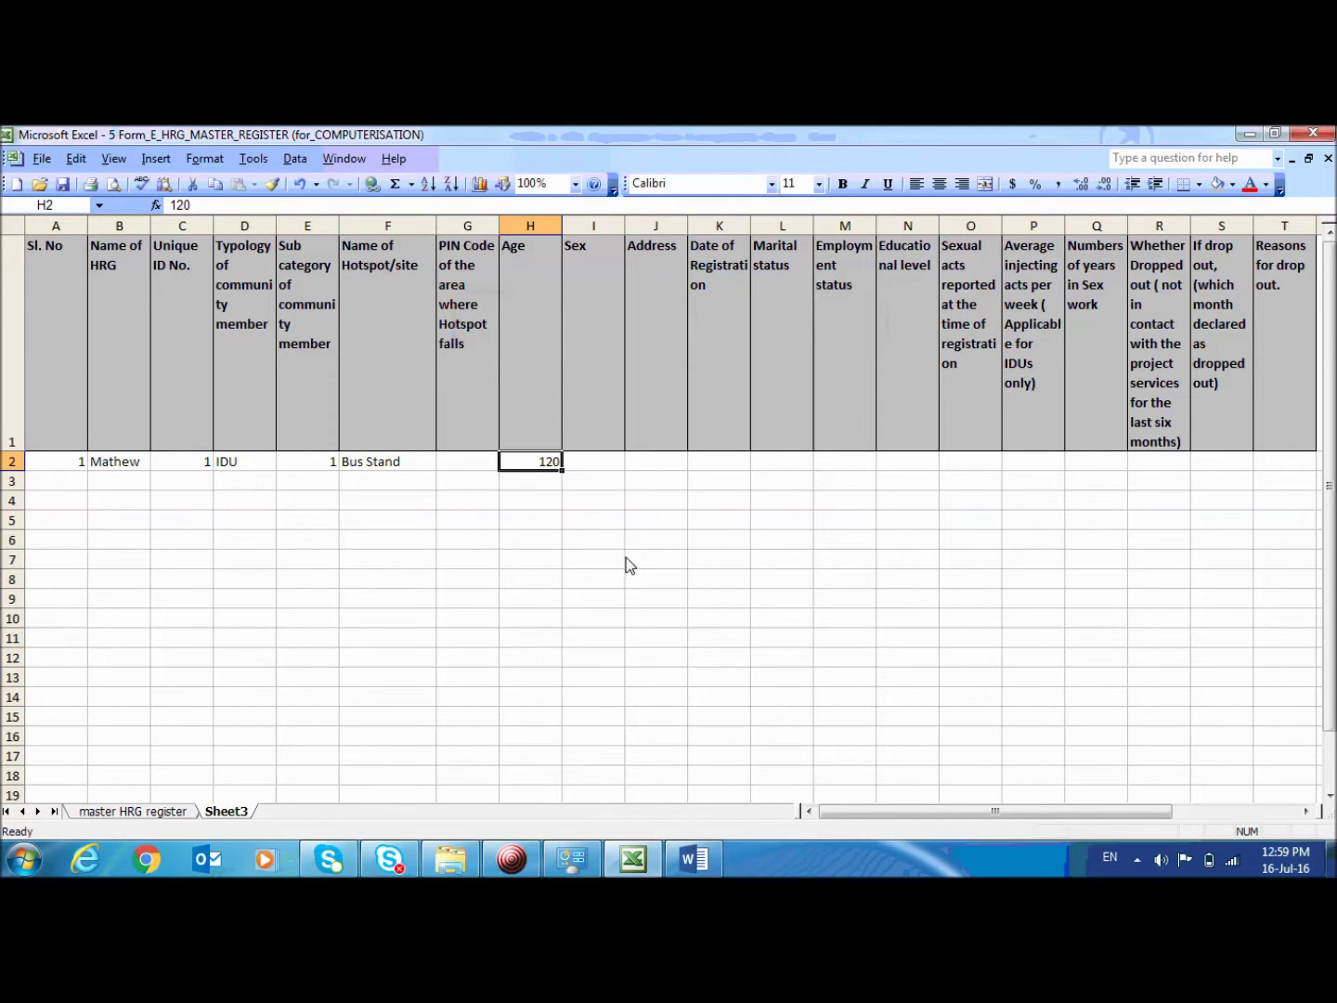
Step: Test H2's rule with the rejected age 120, then enter the valid age 35
type("120")
key("Return")
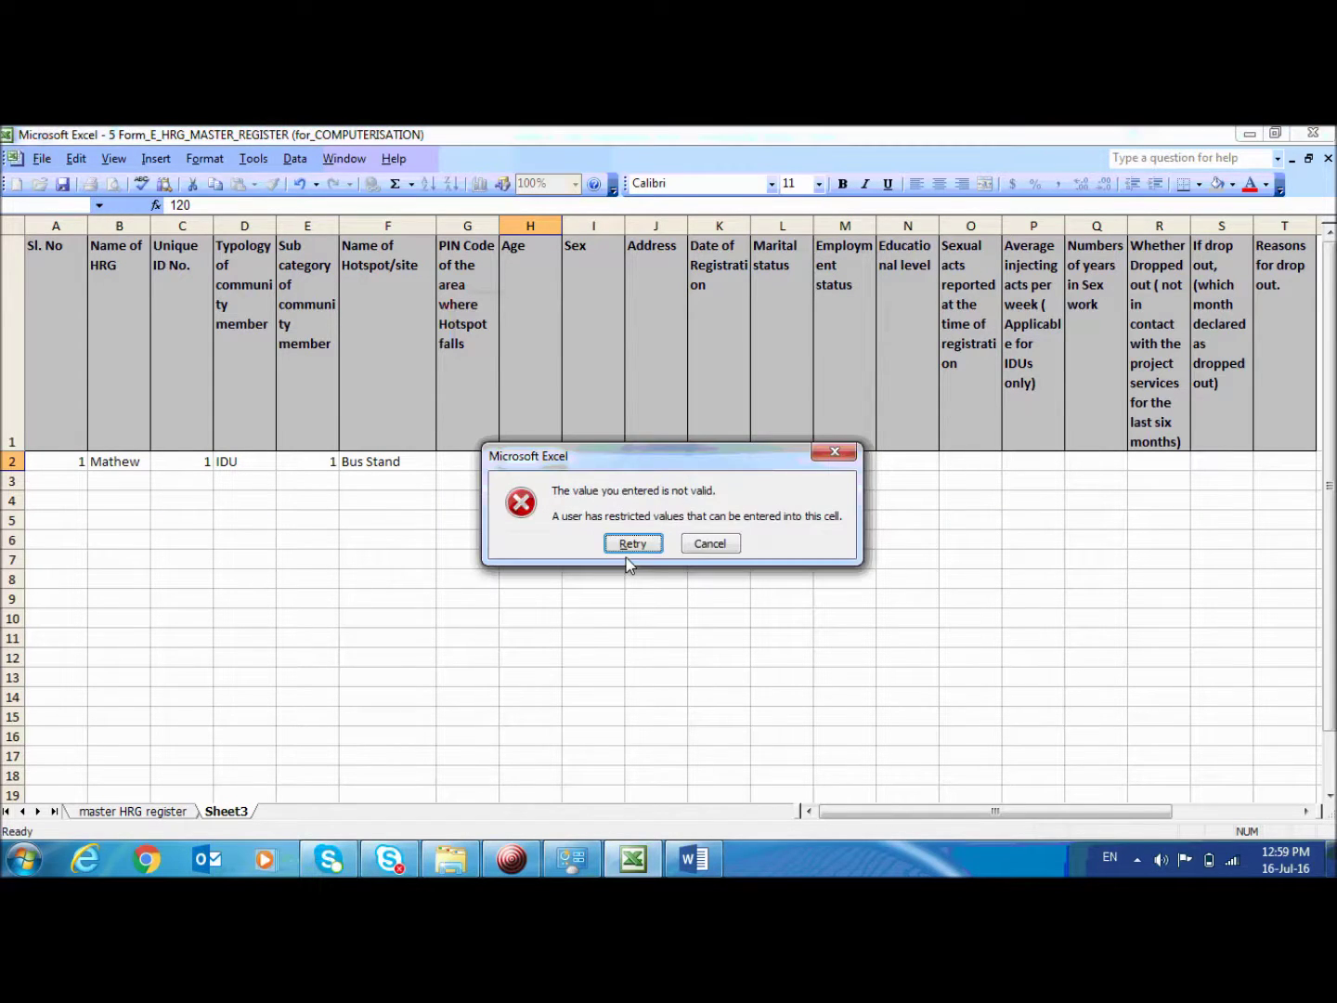
left_click(633, 545)
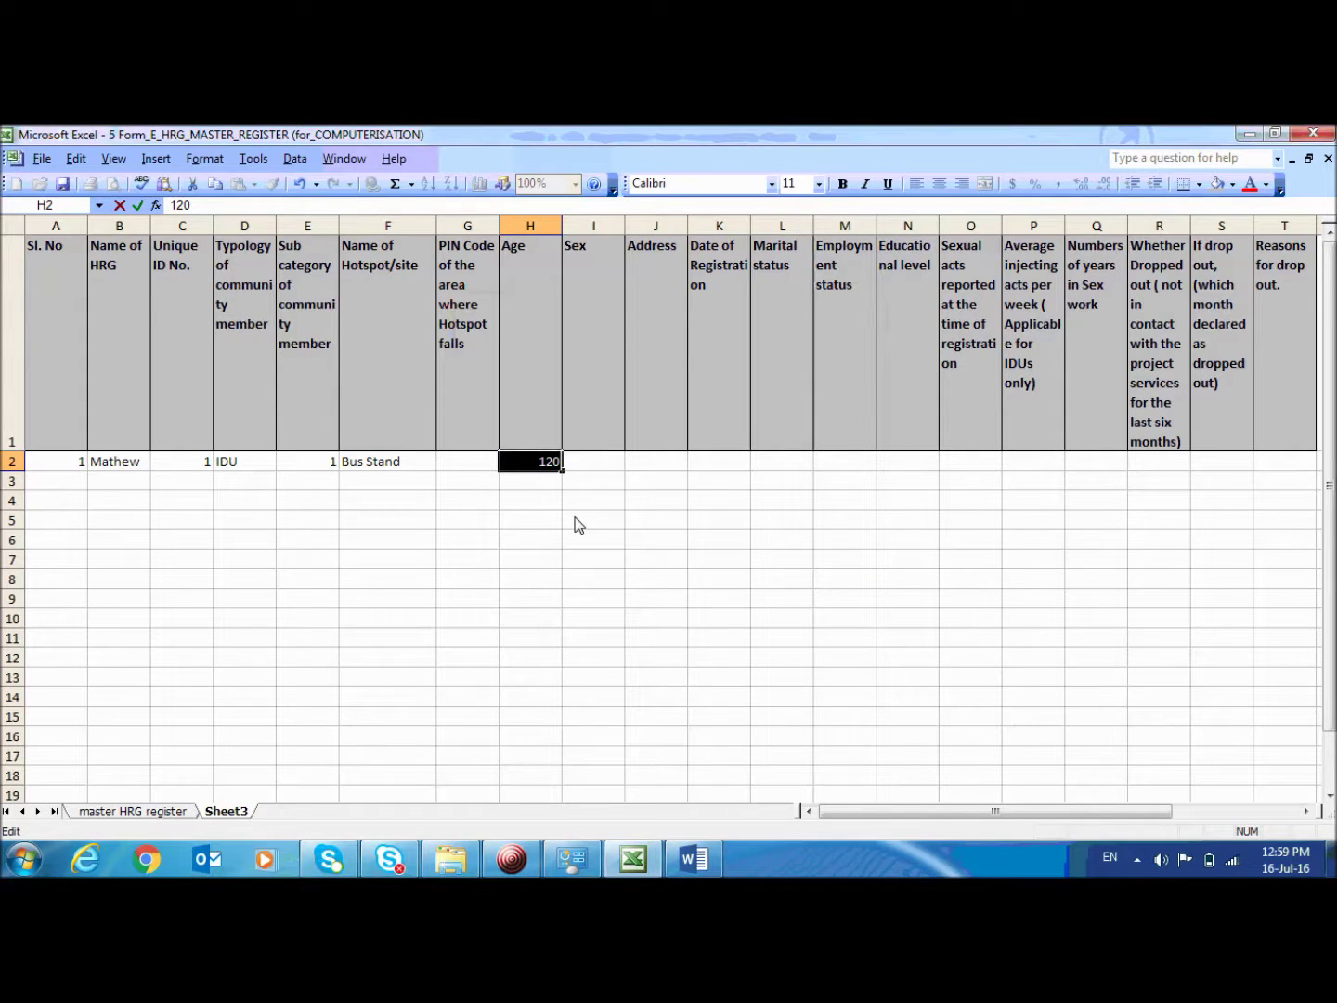
key("BackSpace")
type("35")
key("Return")
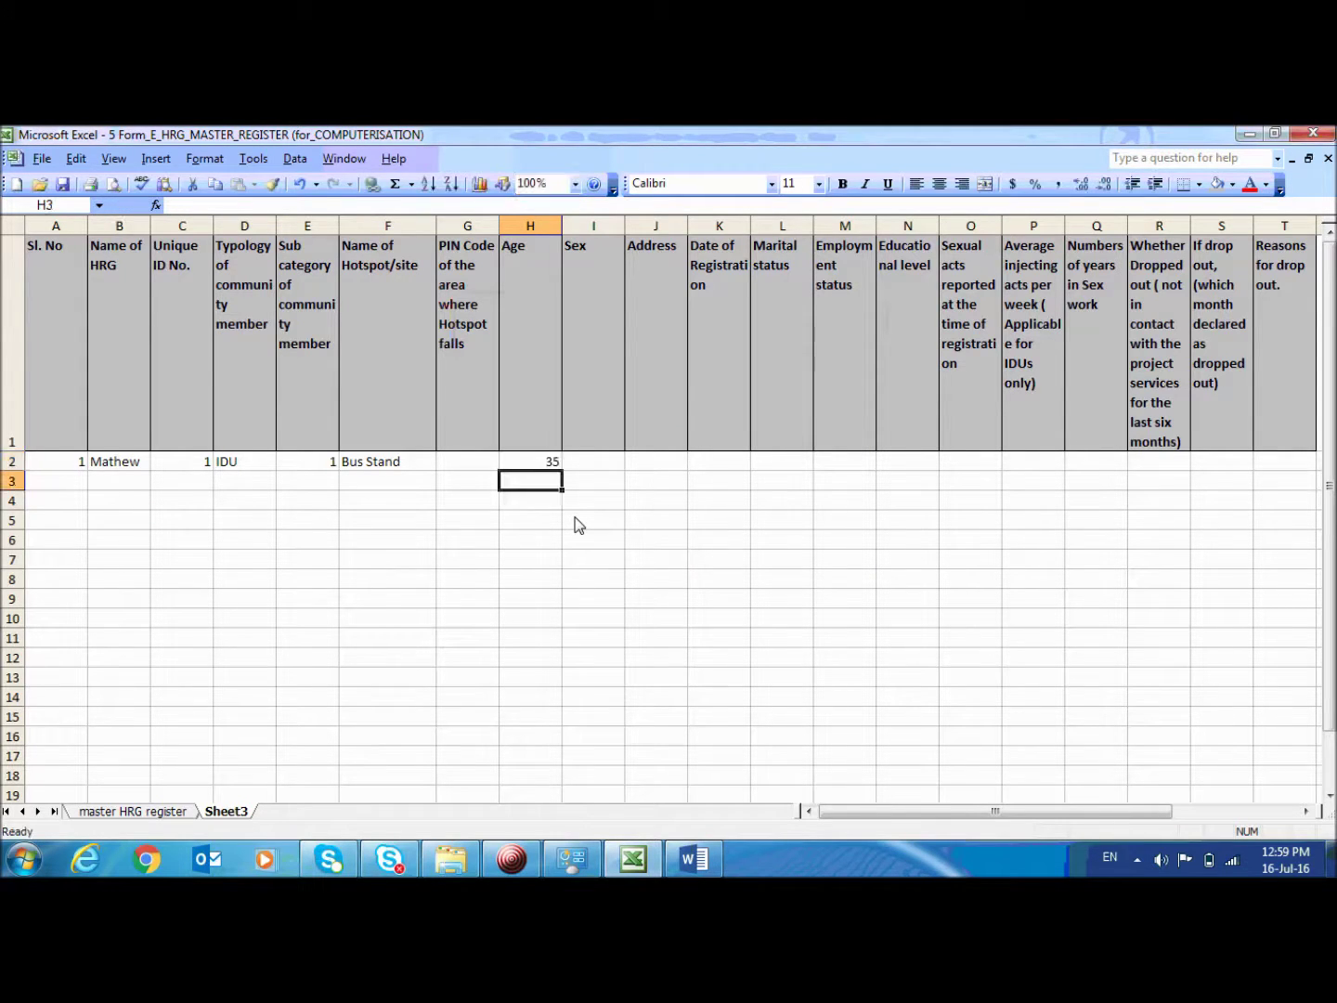
Step: Test the lower limit with the rejected age 14 and leave H2 empty
left_click(548, 467)
type("14")
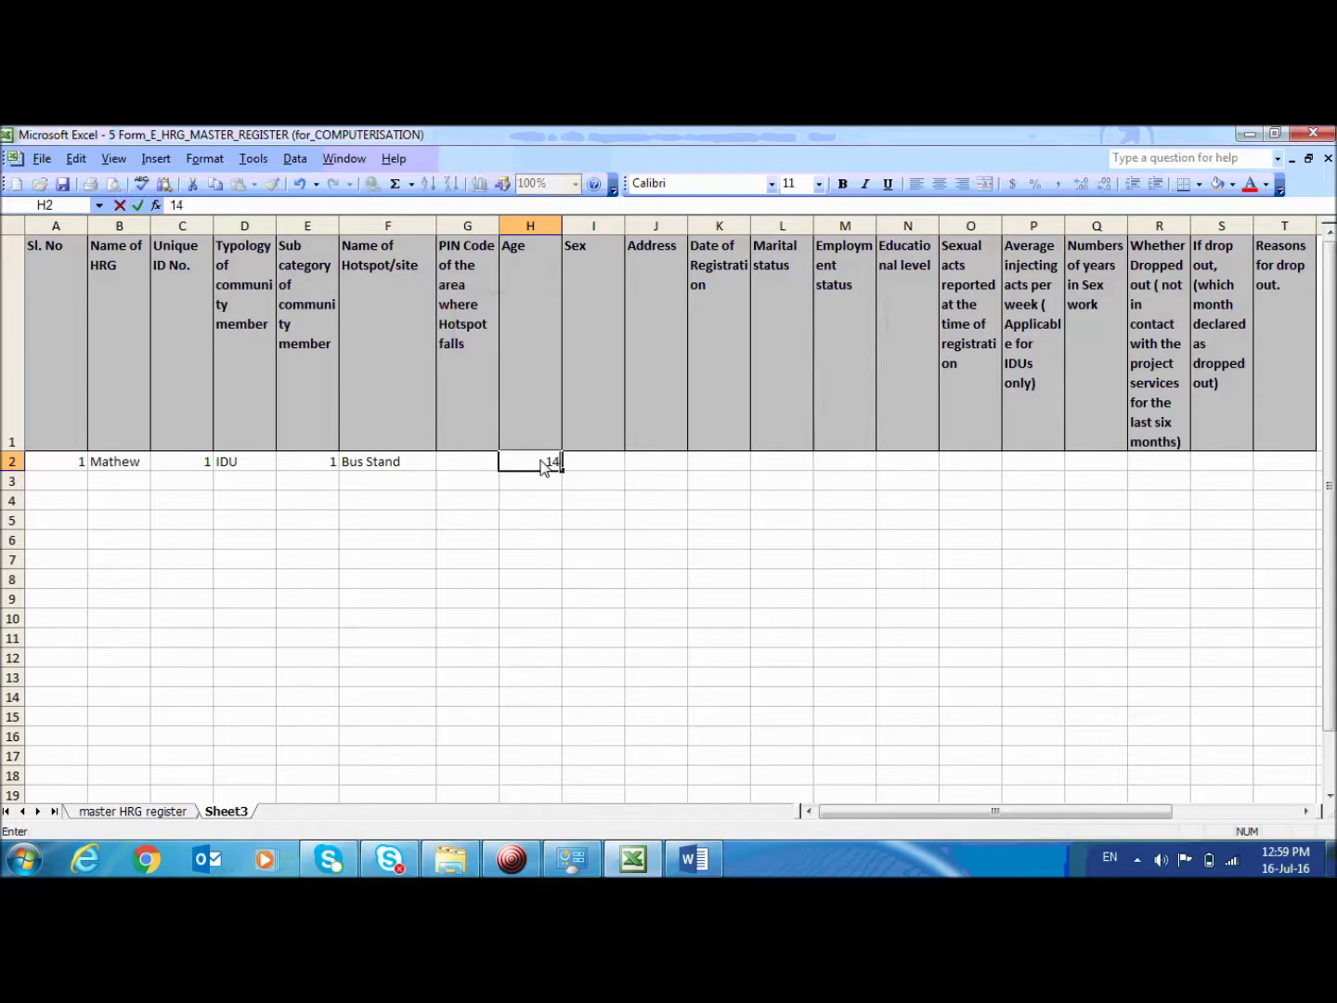
key("Return")
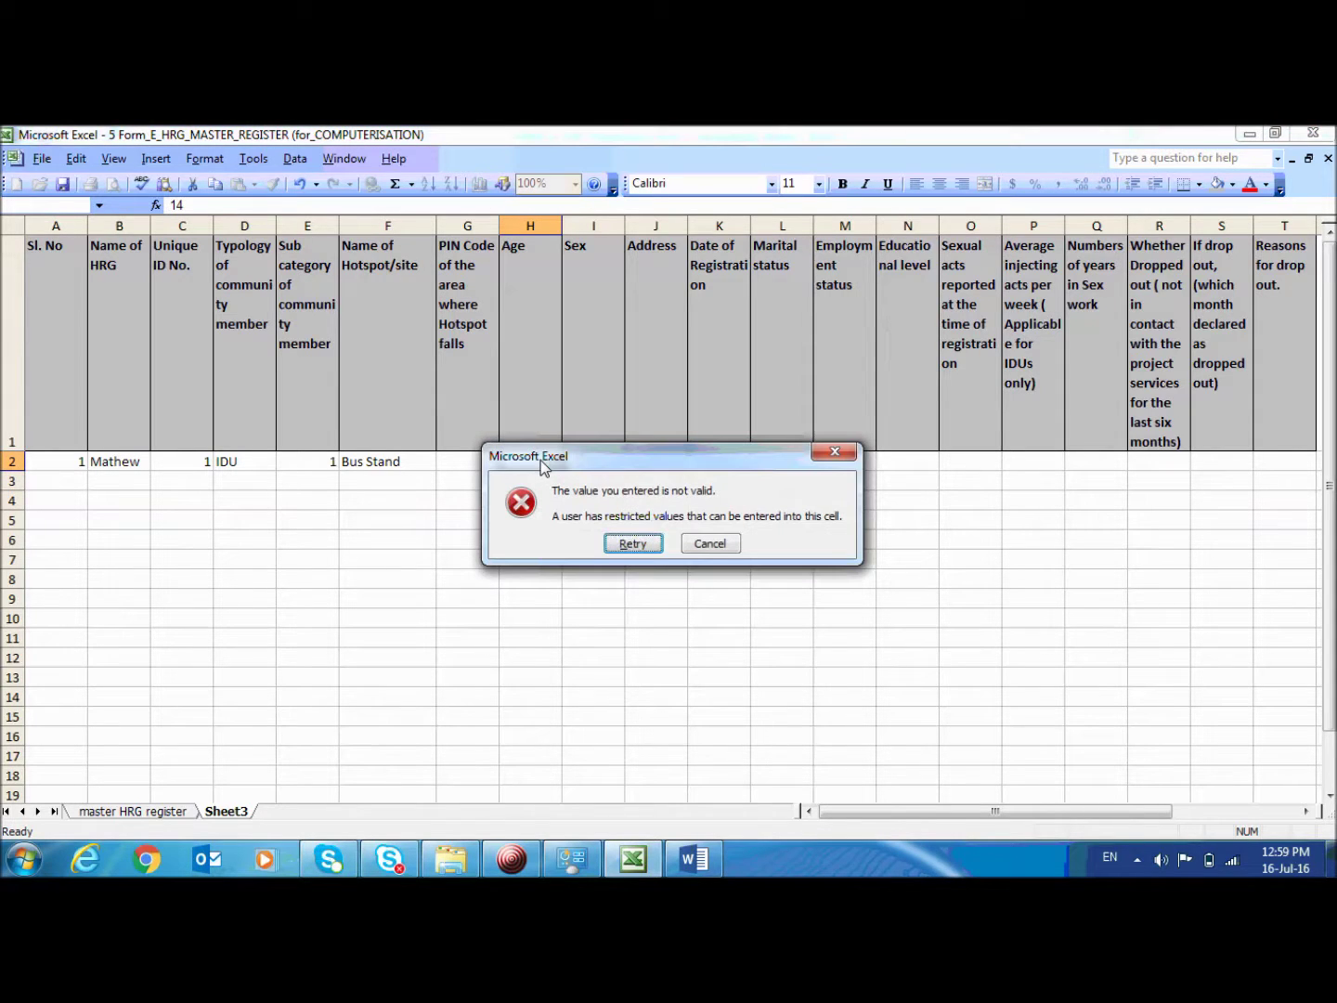
left_click(632, 544)
key("BackSpace")
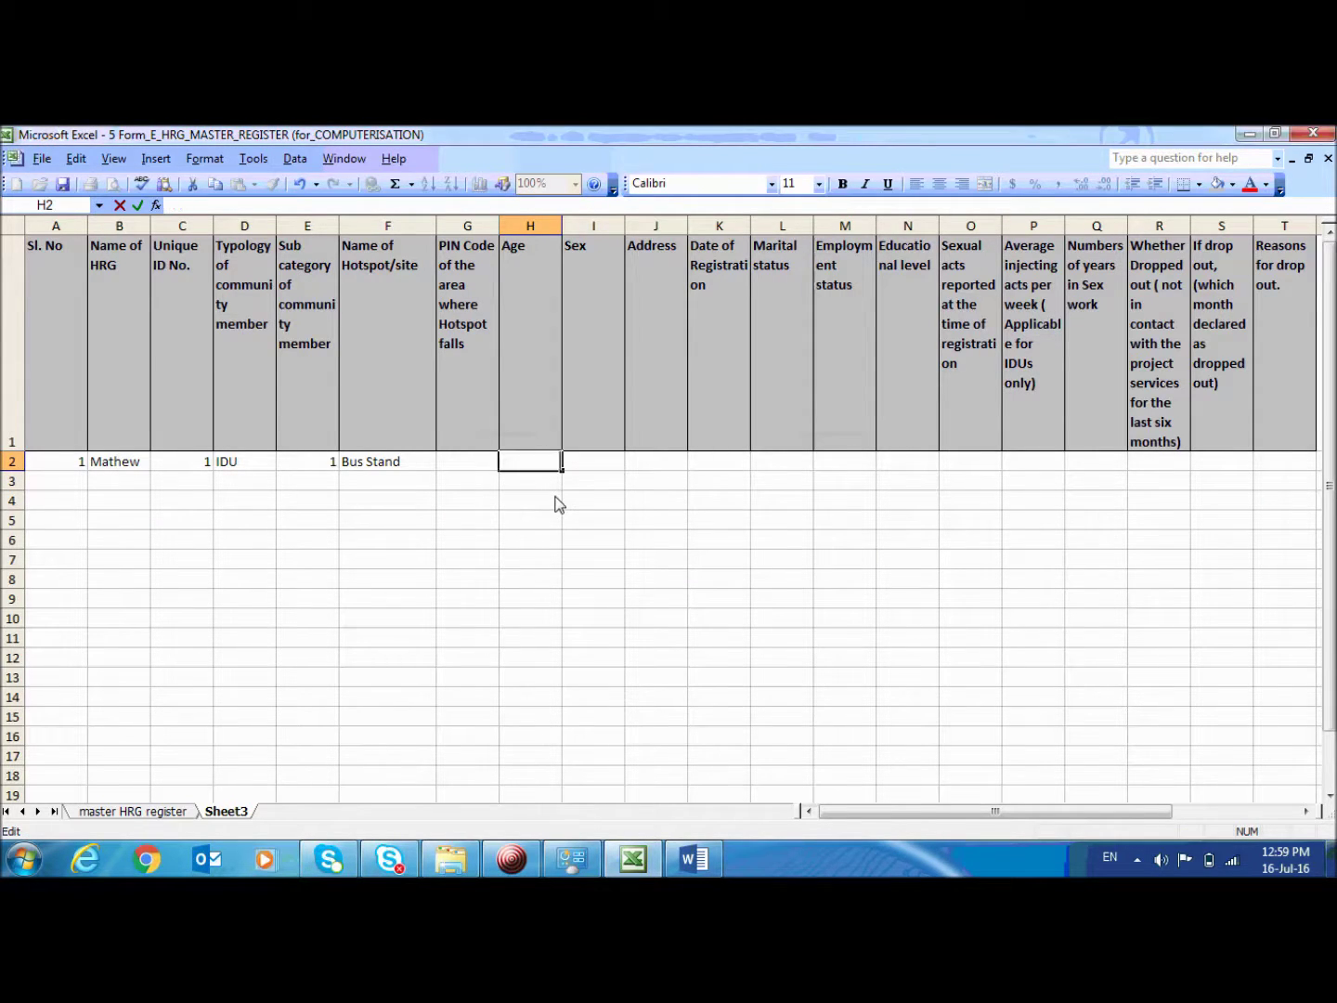
key("Return")
left_click(540, 464)
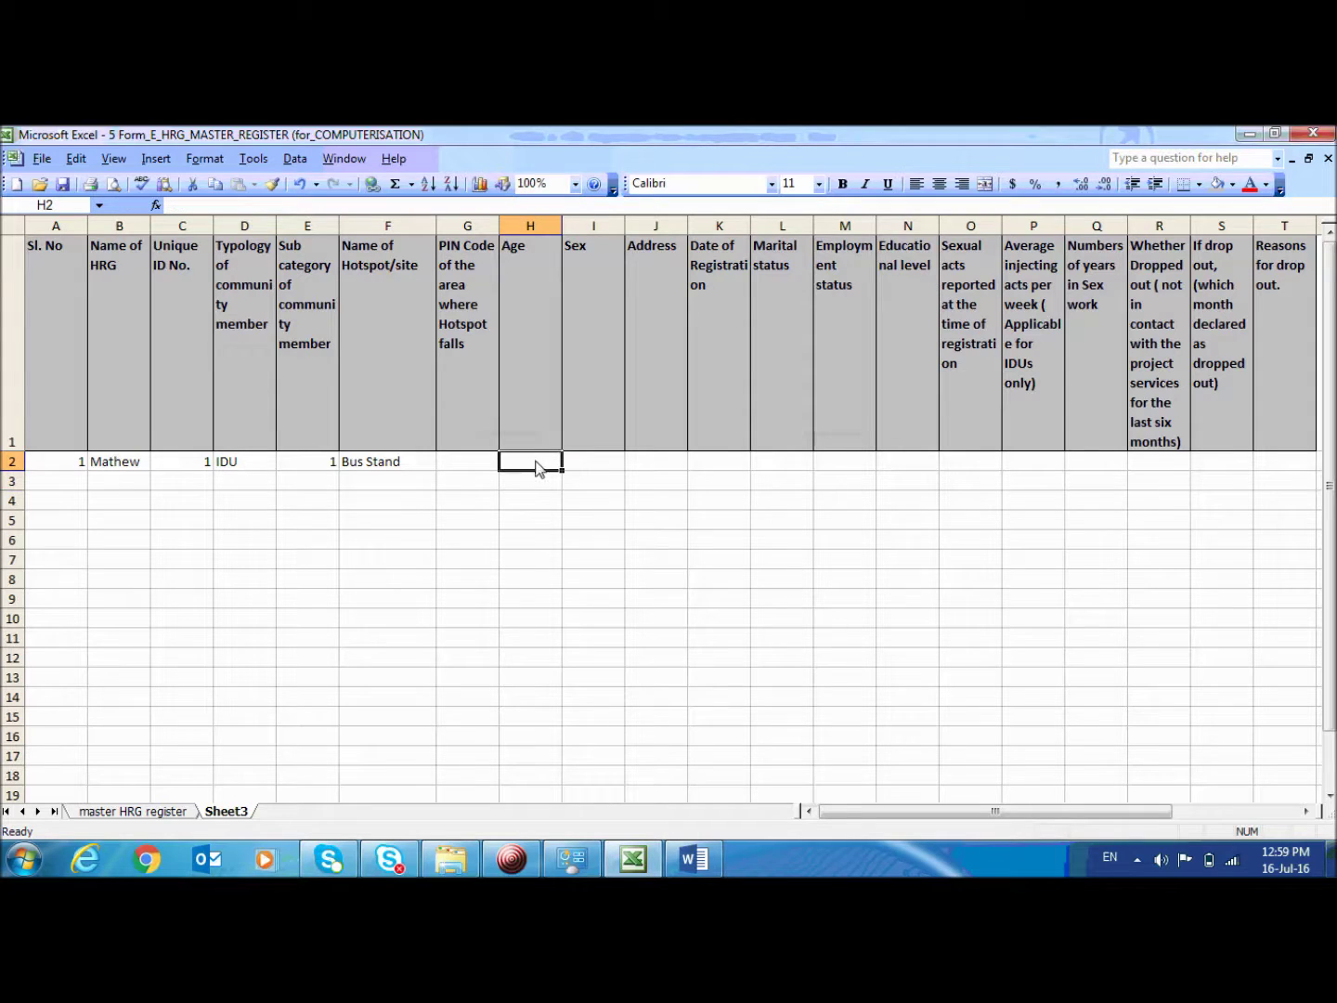
Step: Set H2's input message text to 'Age should be between 15 and 60'
left_click(306, 163)
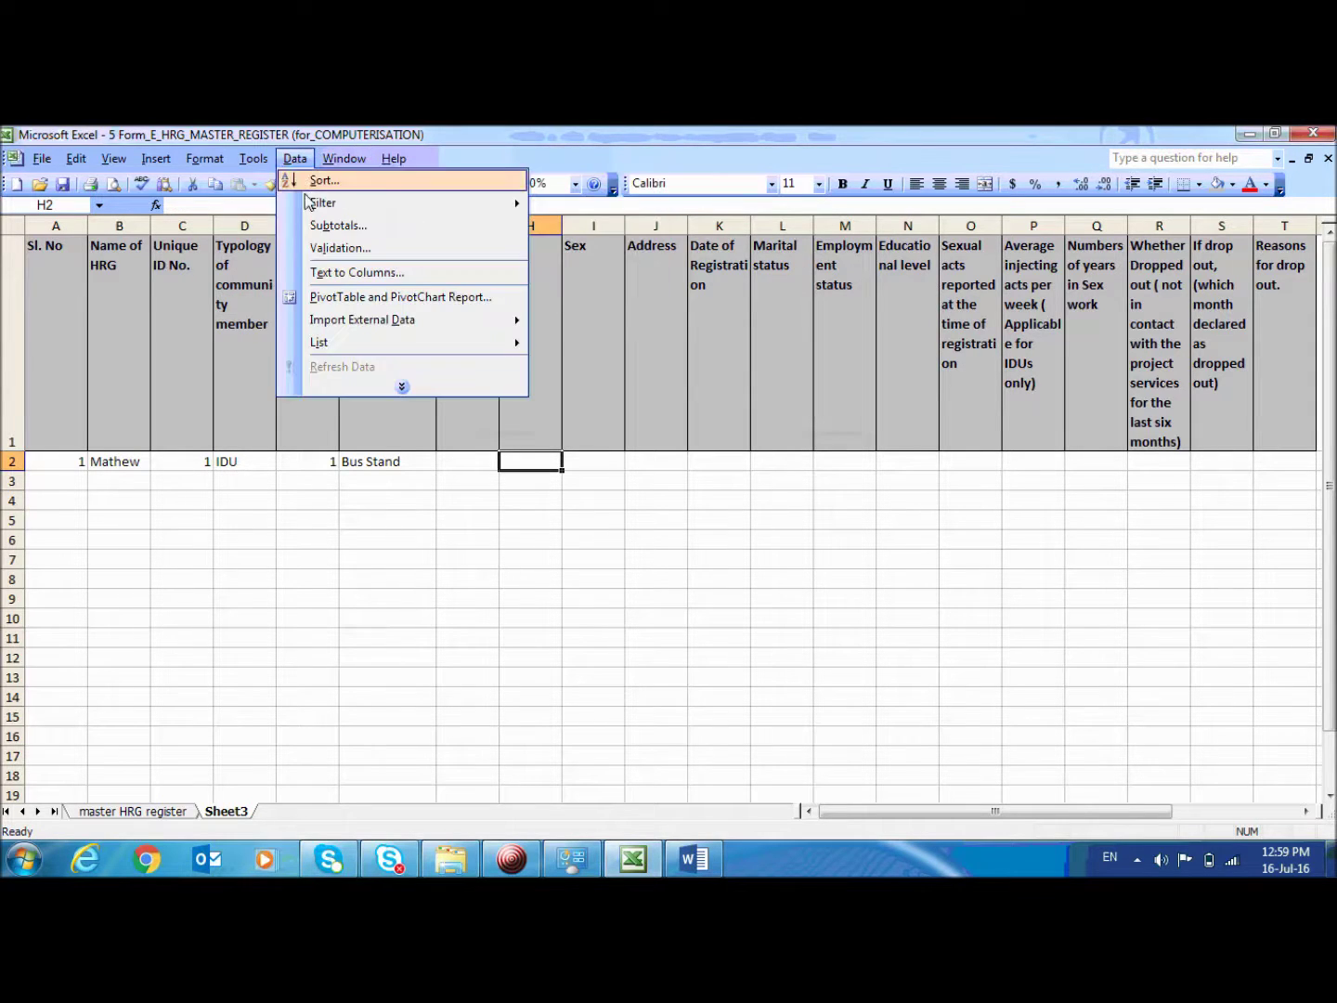
left_click(333, 249)
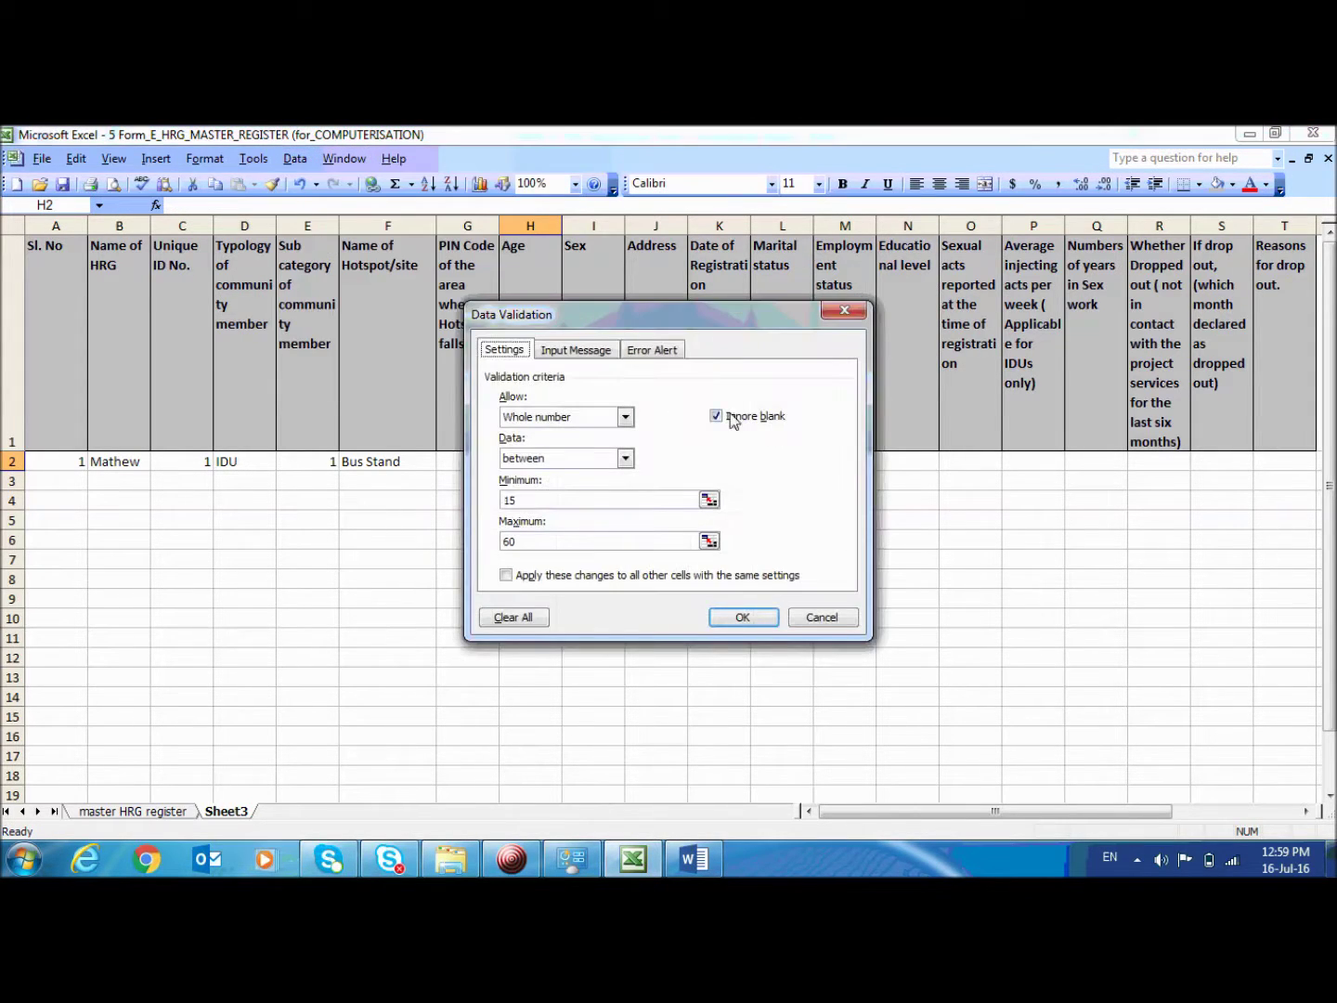
left_click(641, 351)
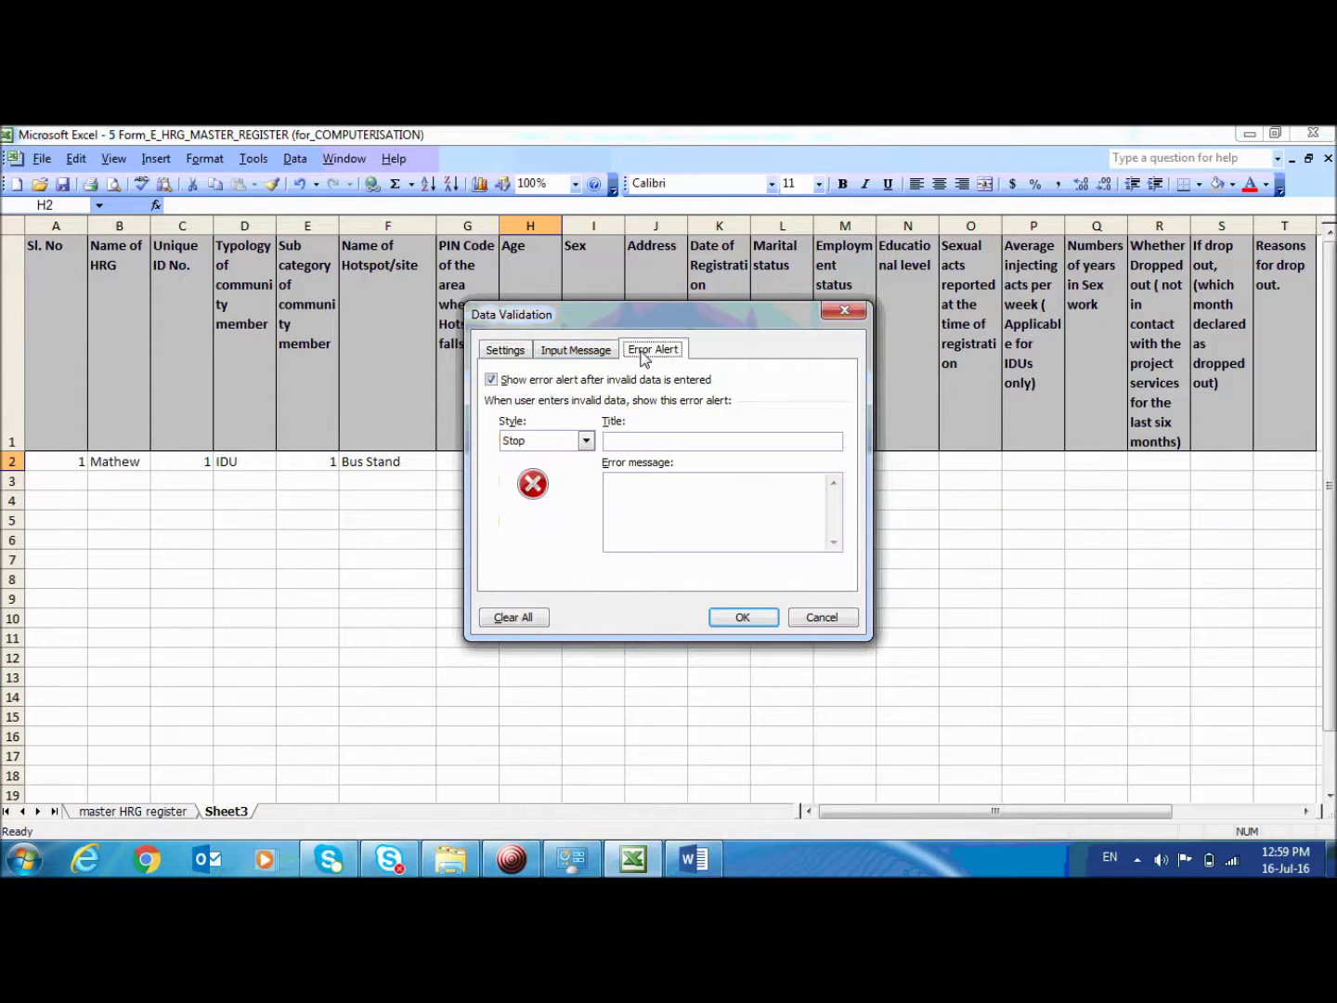
left_click(641, 518)
left_click(564, 349)
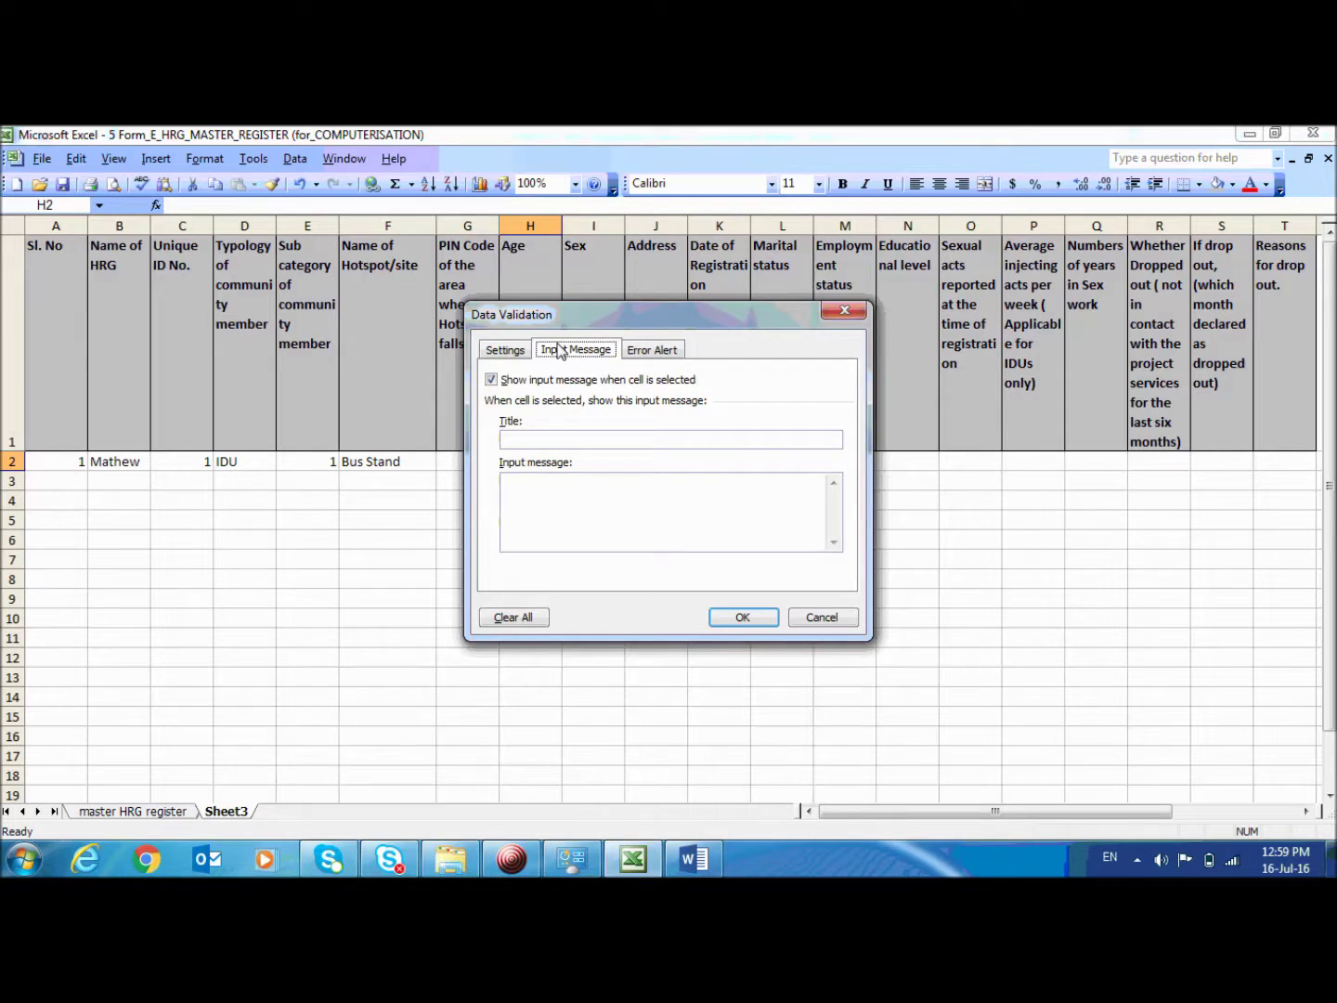
left_click(548, 442)
left_click(560, 556)
type("Age should be be")
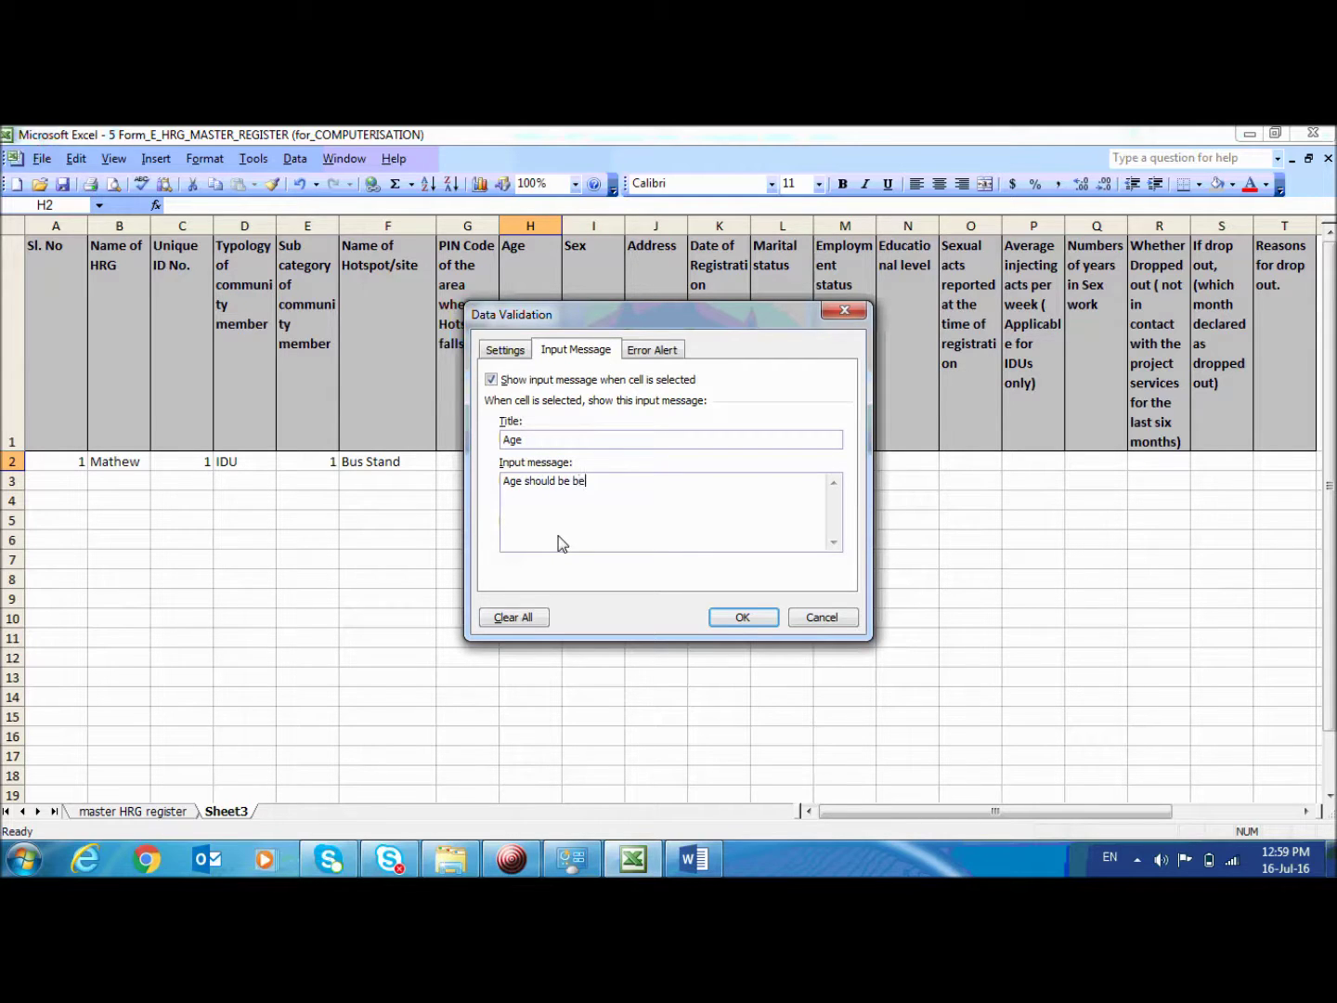
type("tween 15 and 60")
Step: Add an Invalid Age error alert mentioning the 15–60 range, and apply the settings
left_click(640, 357)
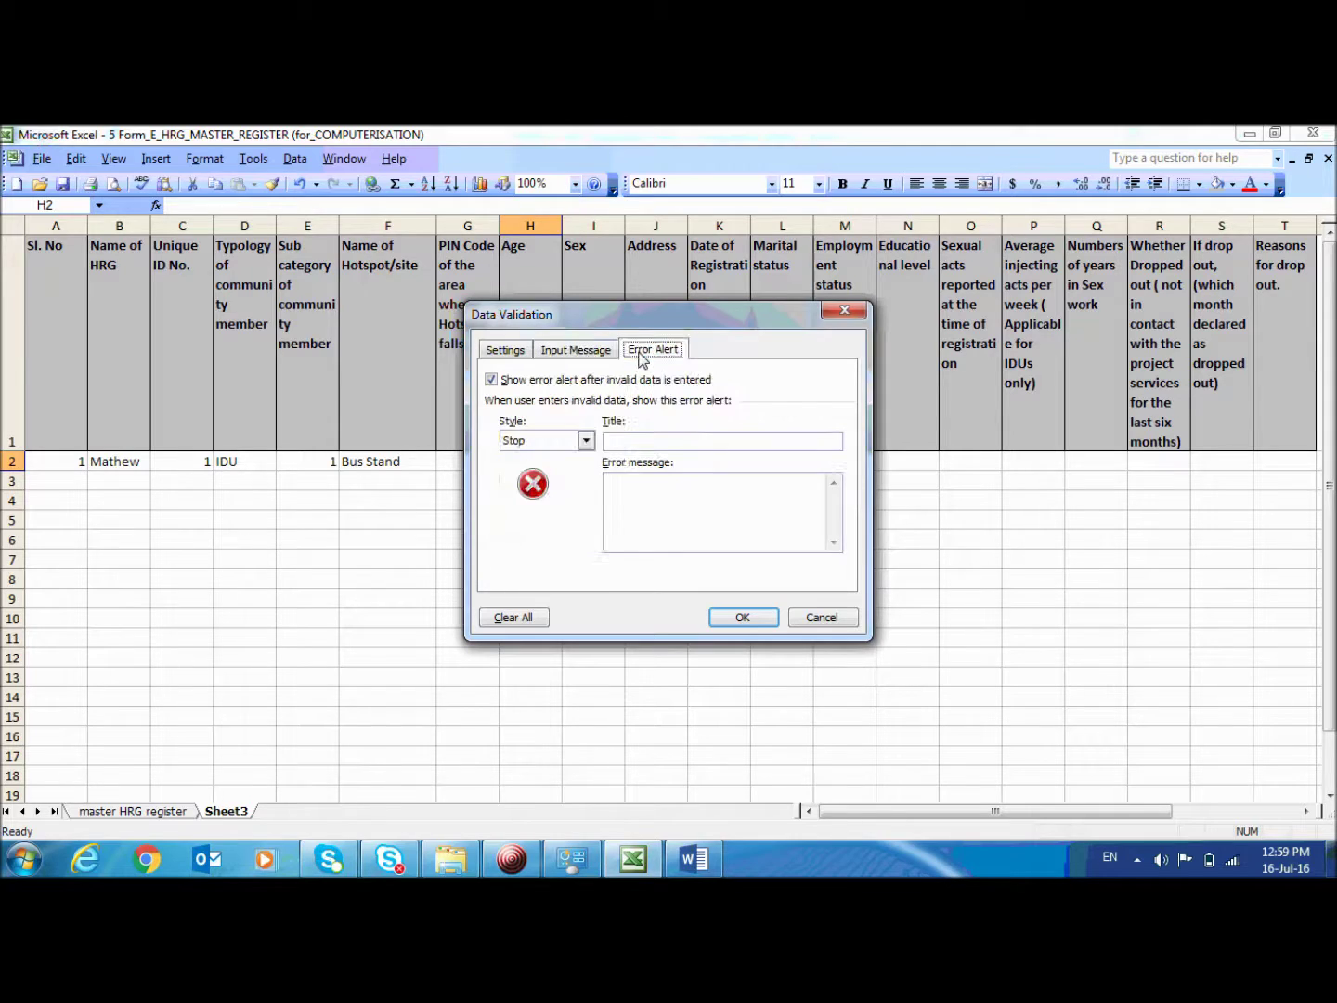
left_click(637, 483)
left_click(637, 442)
type("Invali")
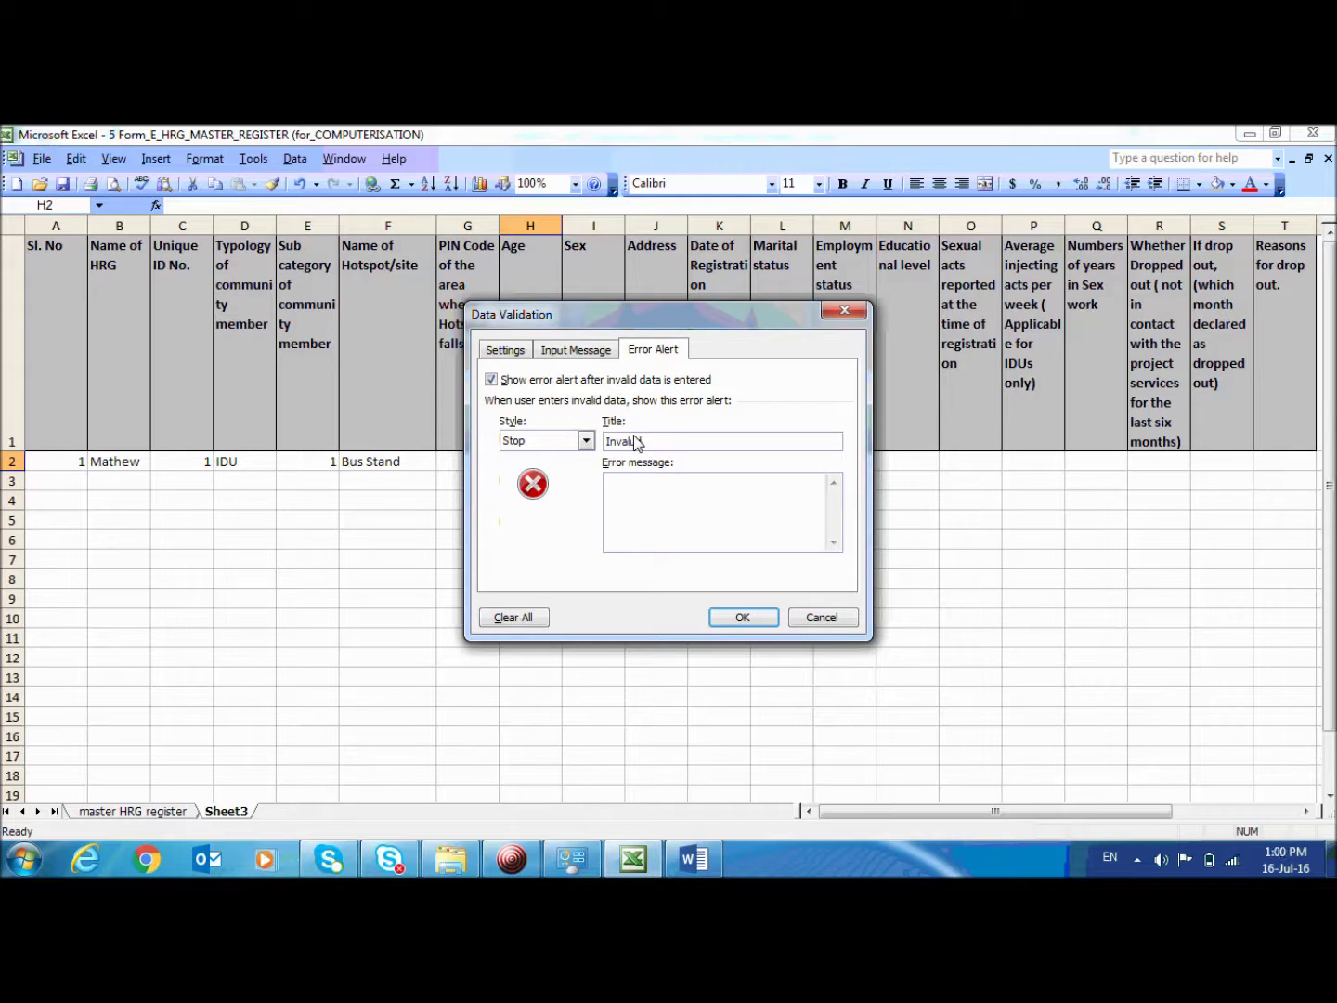
type("d Age")
type("e betwe")
type("en ")
type("15 and ")
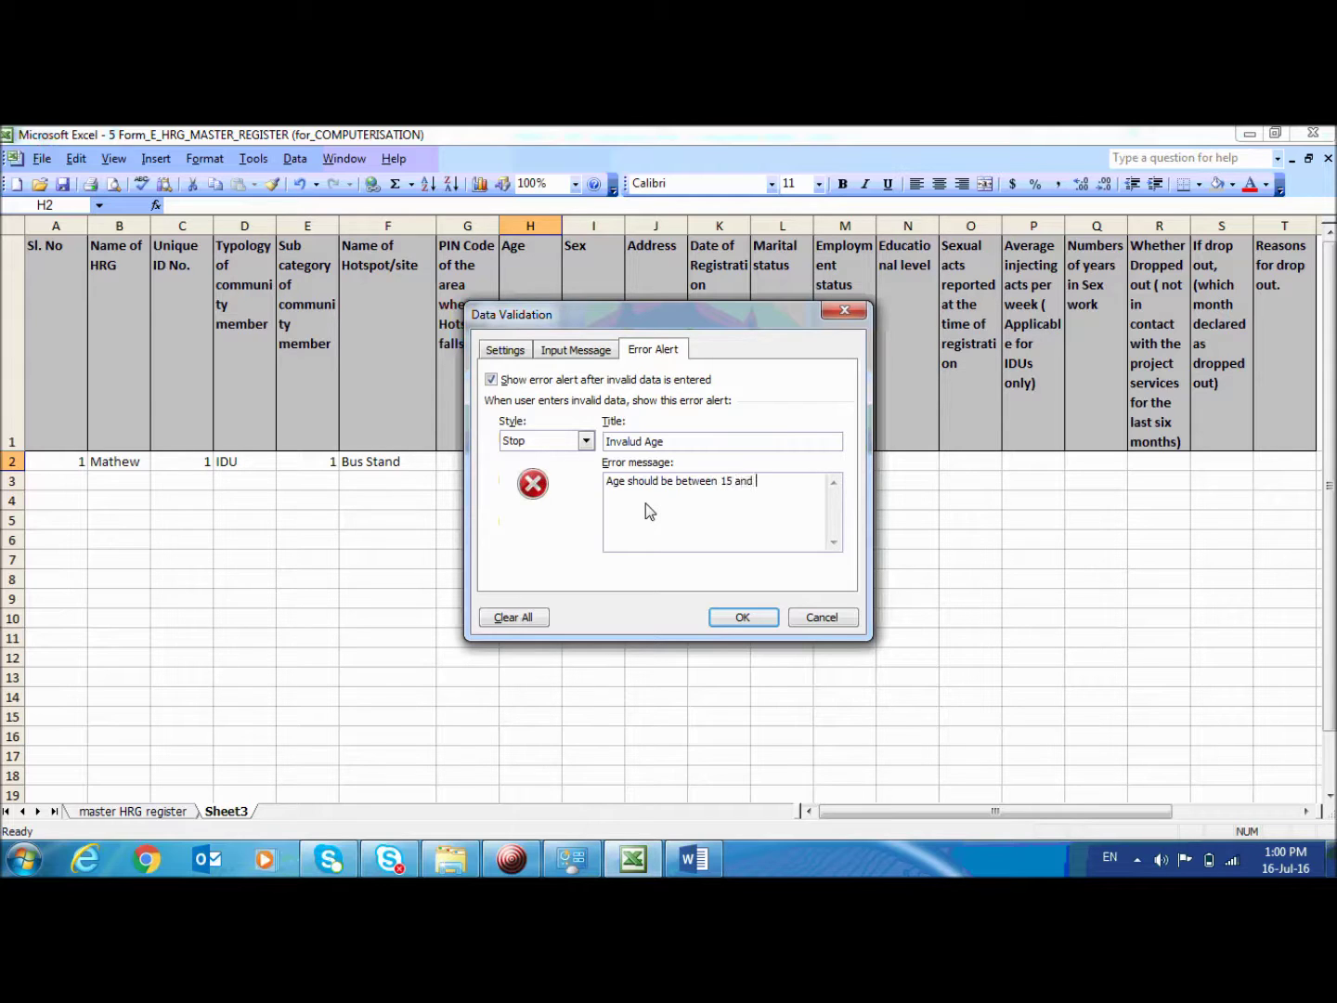
type("60")
left_click(761, 619)
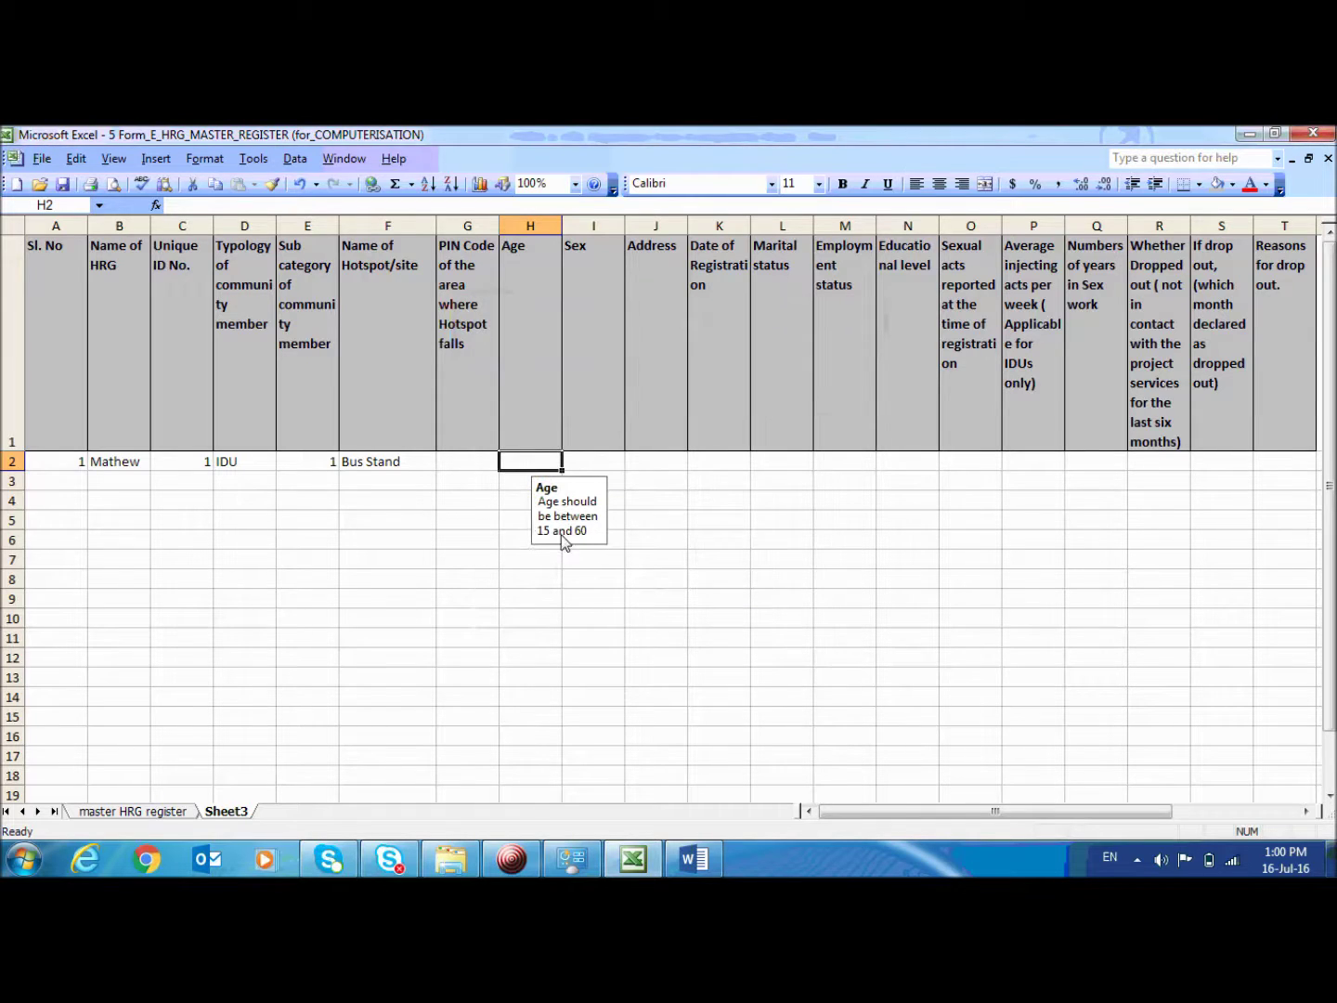
Step: Test H2 with the out-of-range age 65 and cancel the rejected entry
left_click(483, 464)
left_click(548, 481)
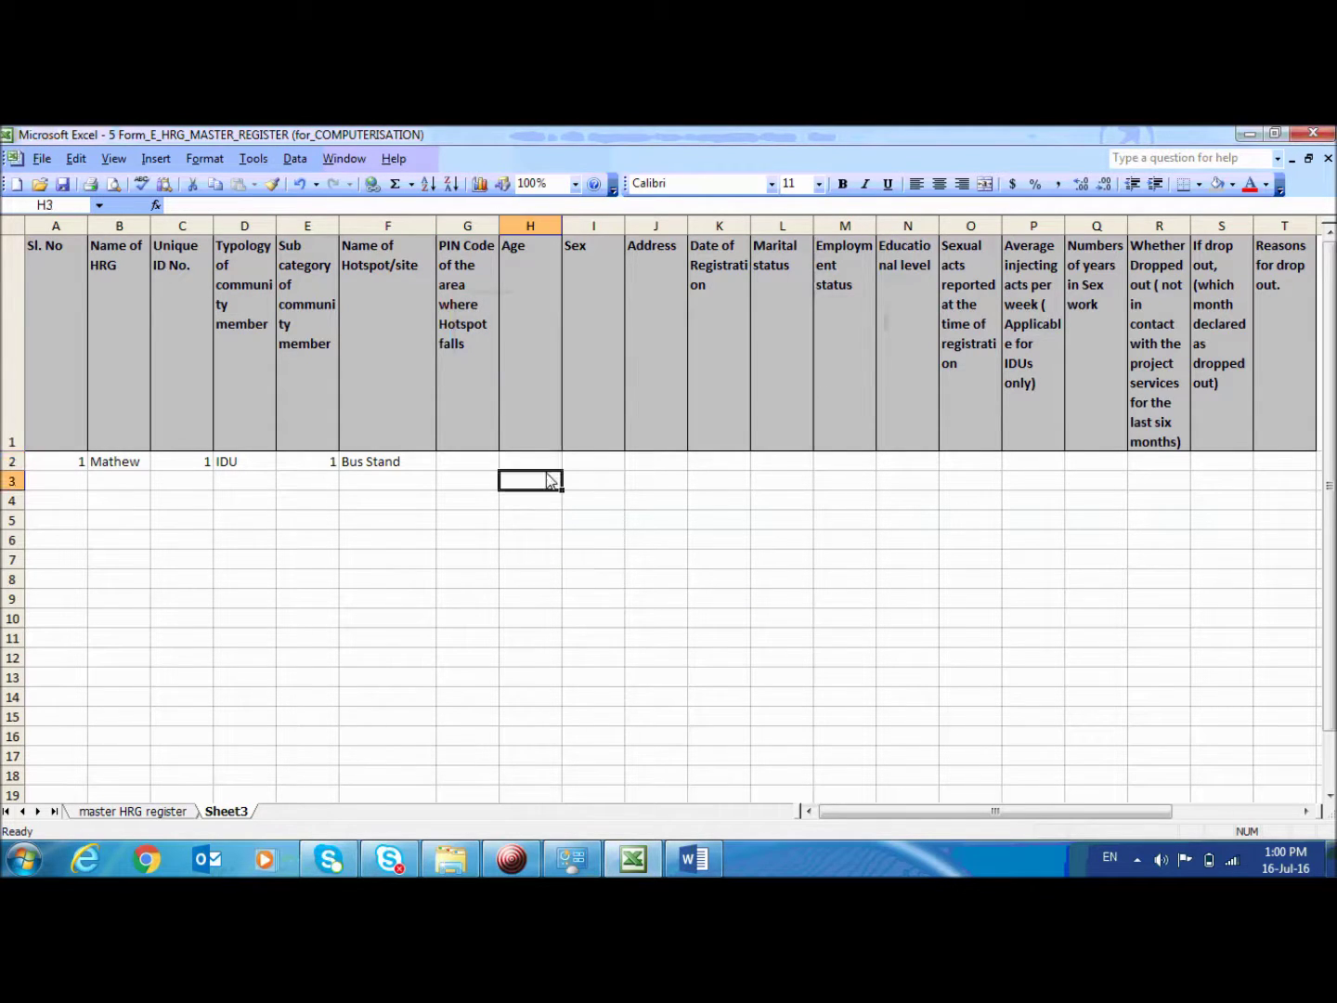
key("Up")
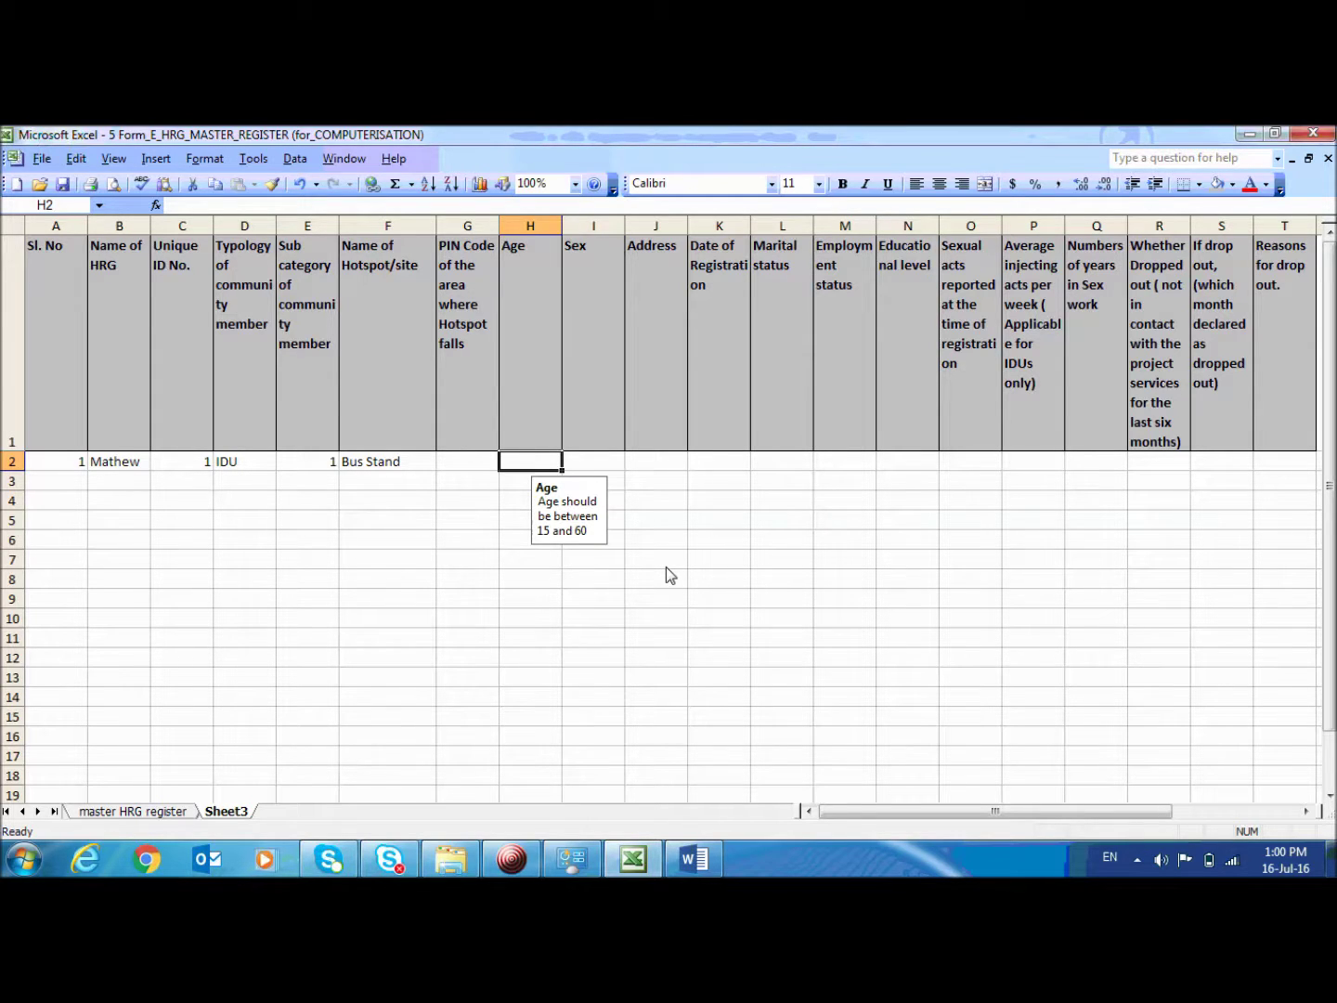
type("65")
key("Return")
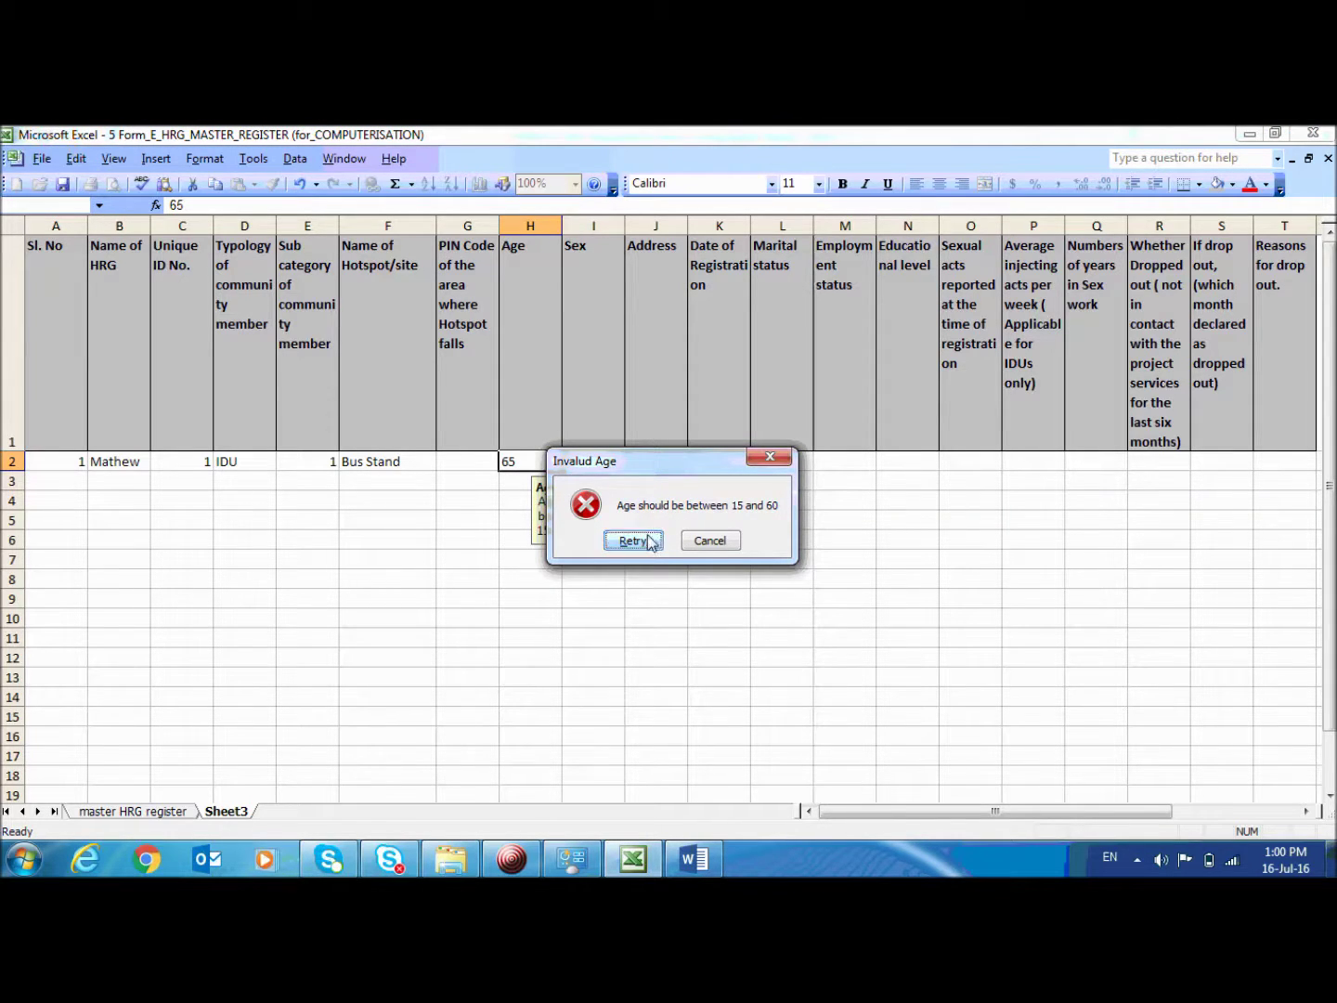
left_click(703, 542)
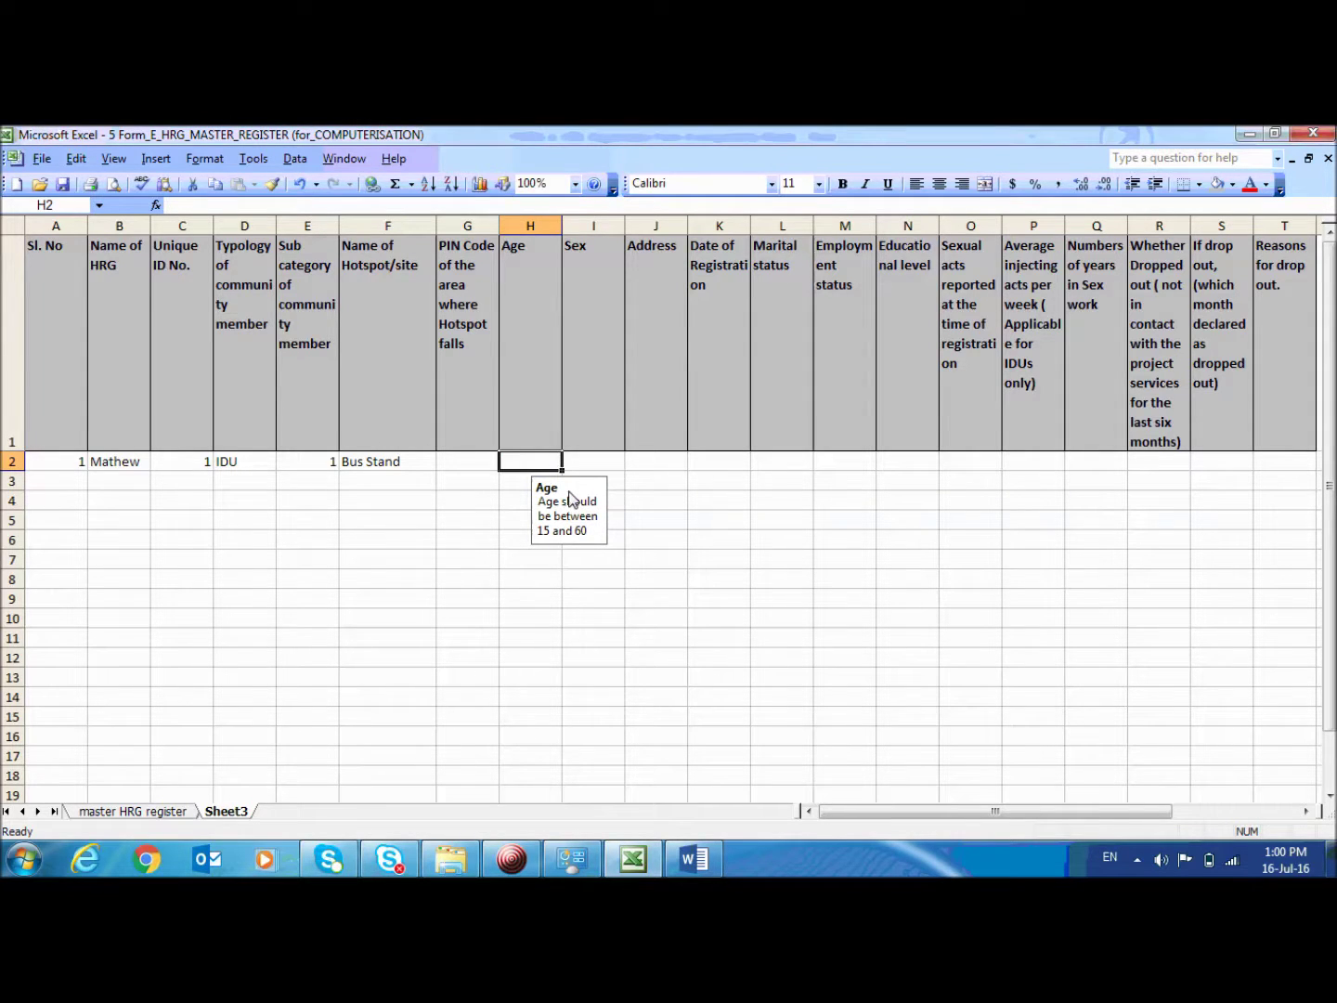
Step: Enter the valid age 25 in H2
type("1")
key("BackSpace")
type("25")
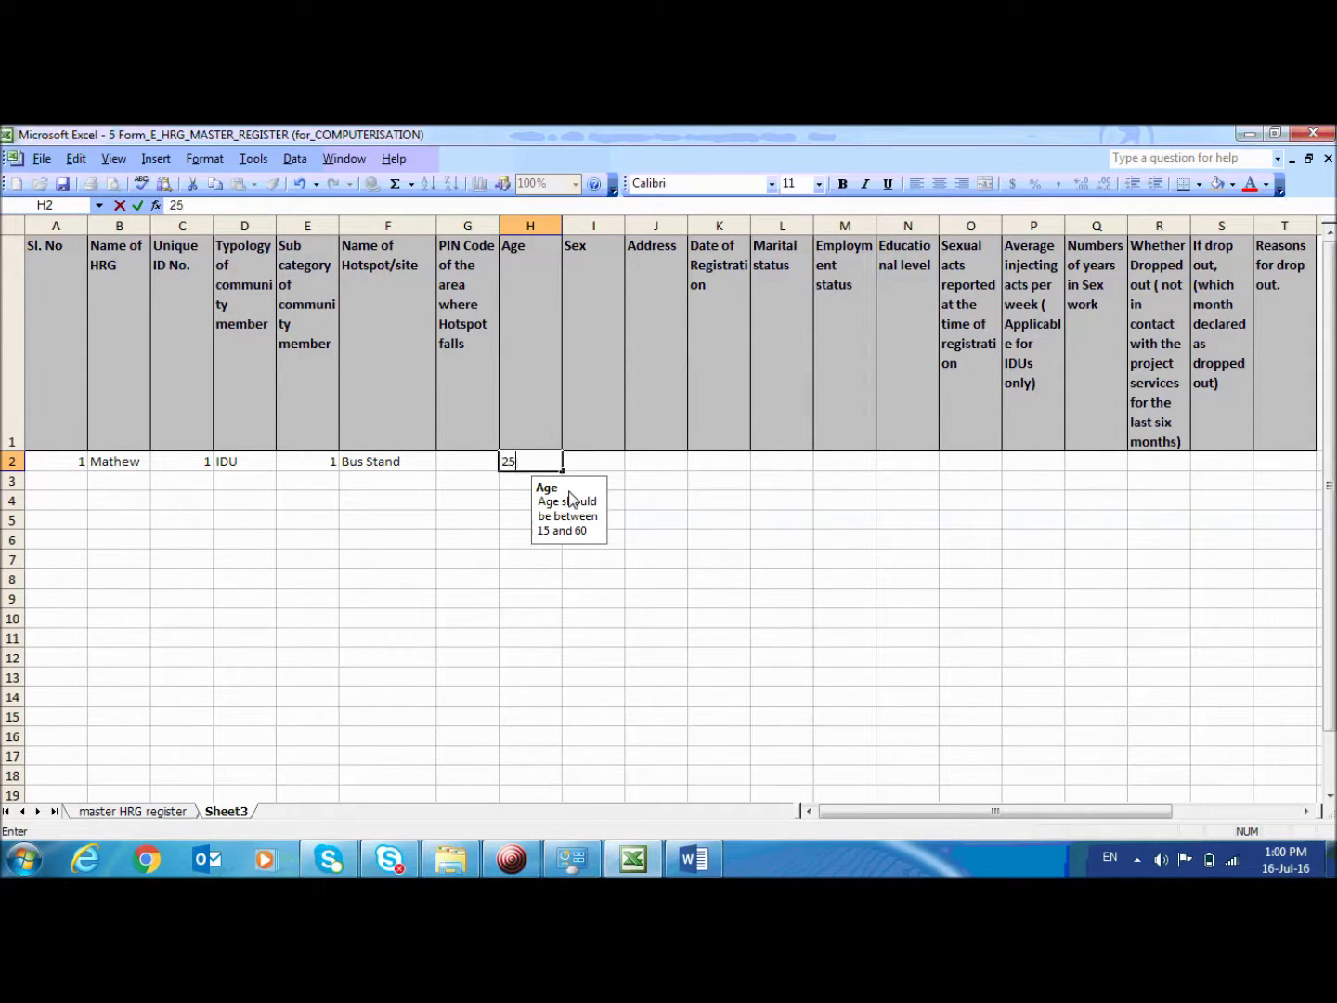
key("Return")
left_click(545, 464)
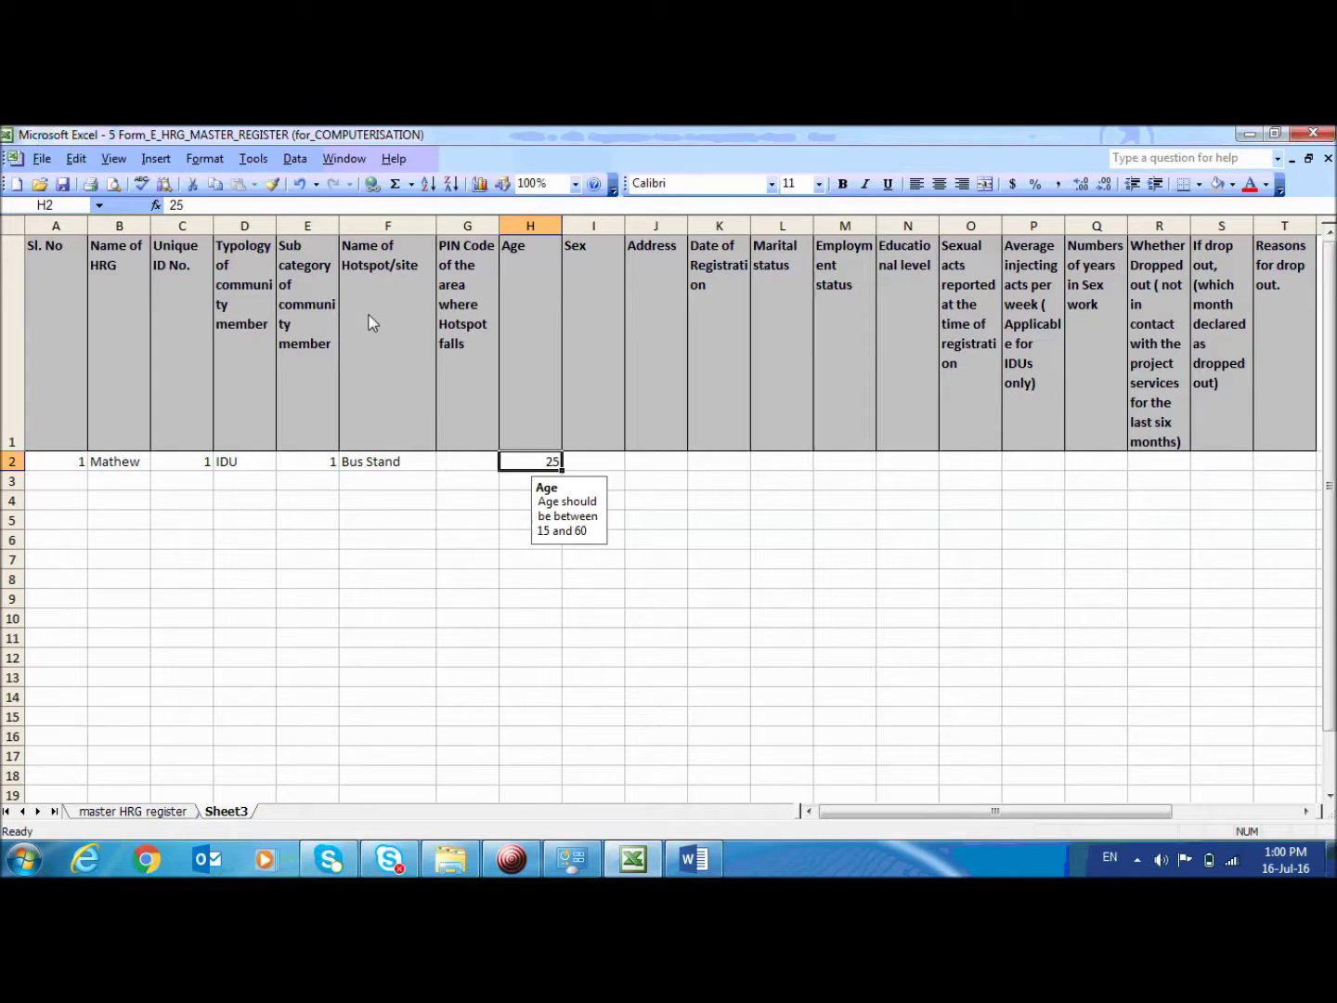
Step: Change H2's validation to allow Any value
left_click(294, 159)
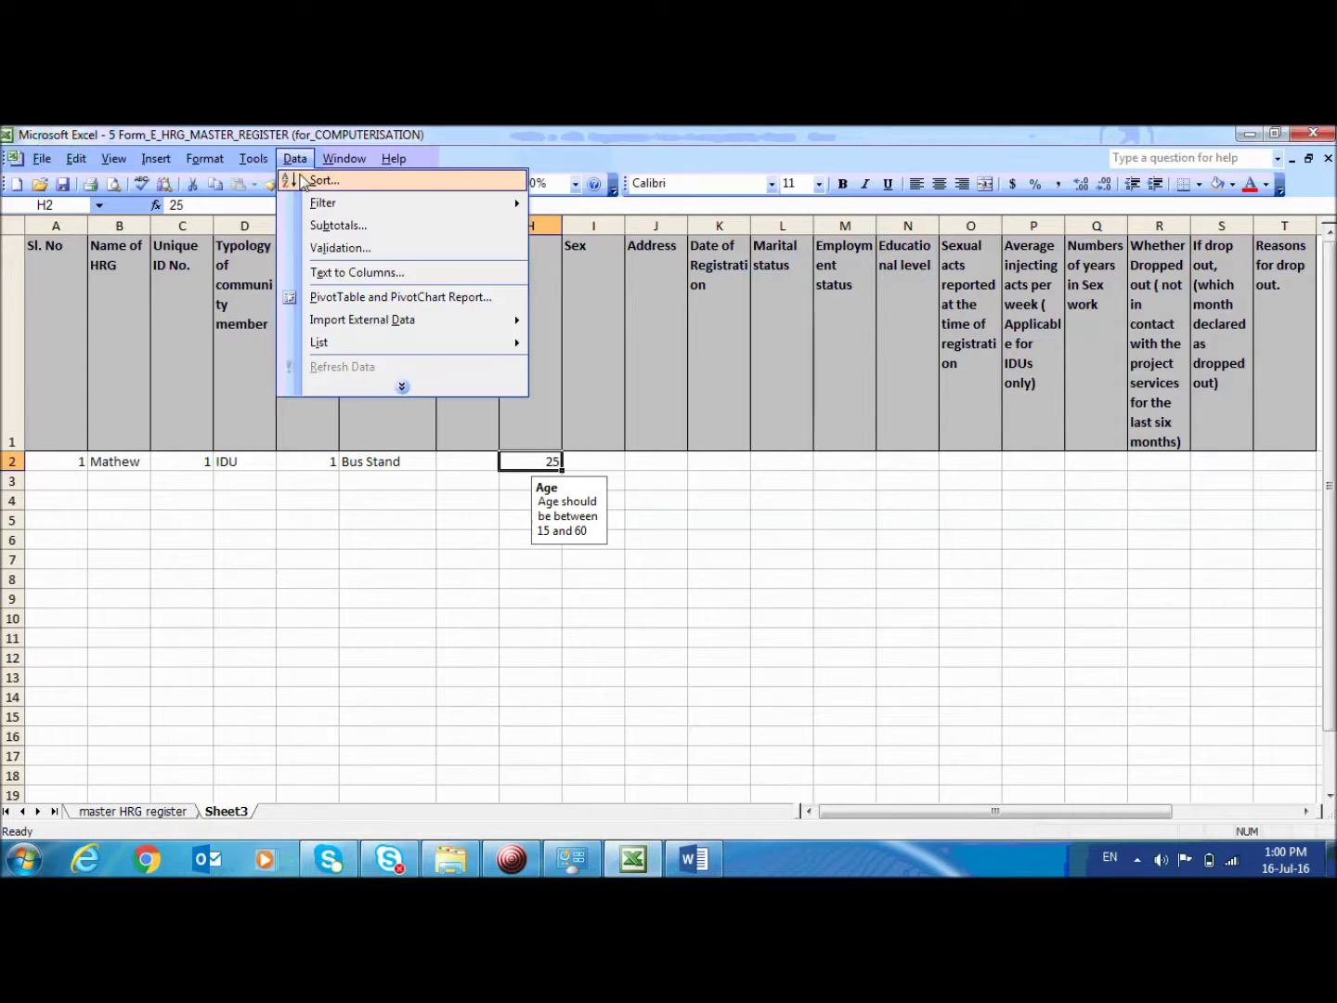
left_click(340, 247)
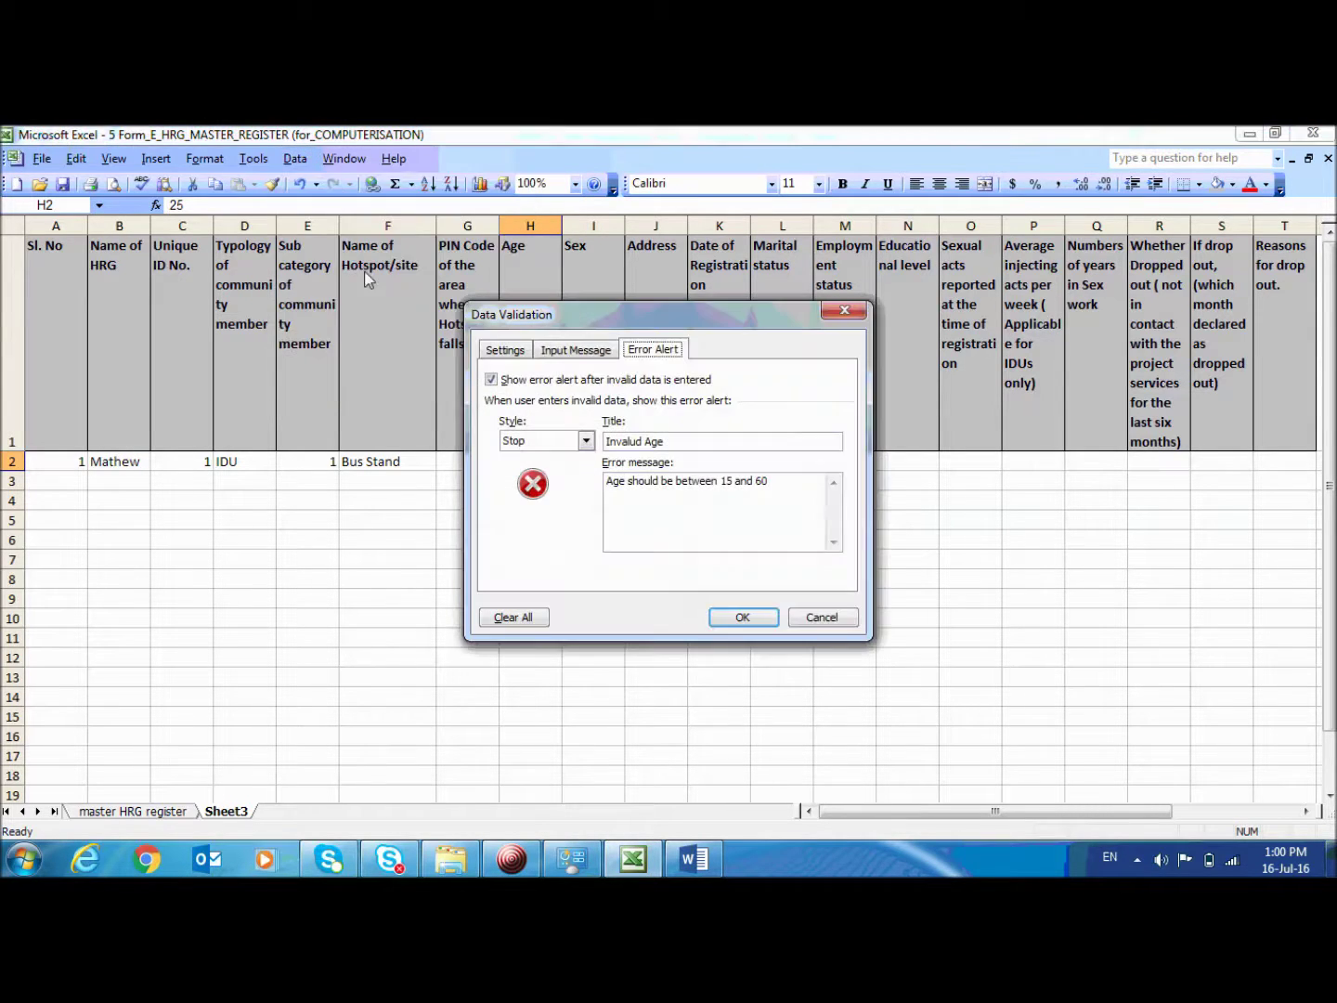
left_click(516, 356)
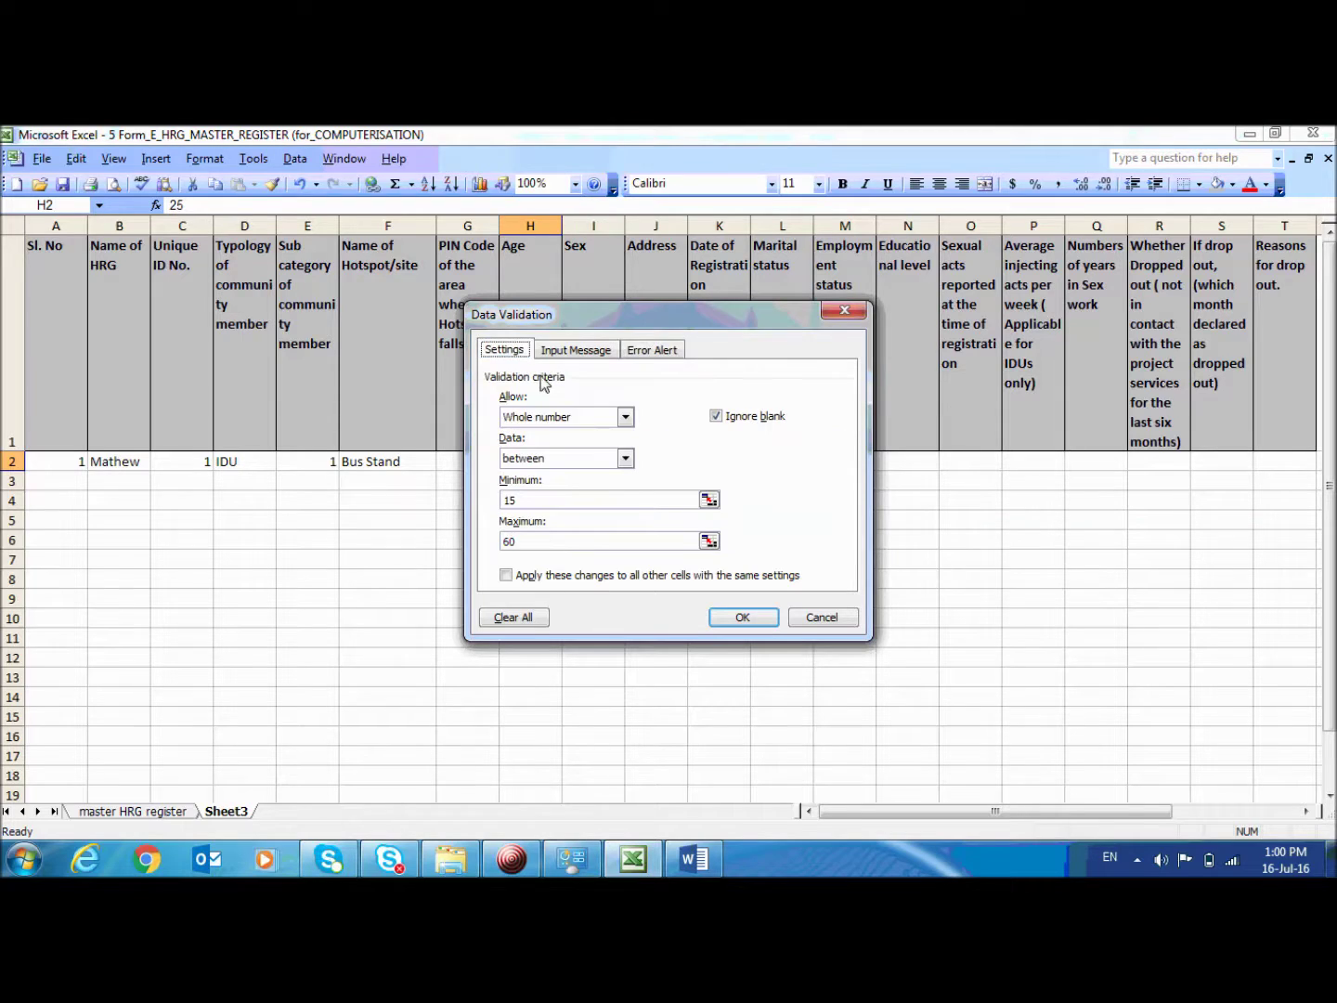
left_click(599, 423)
left_click(546, 432)
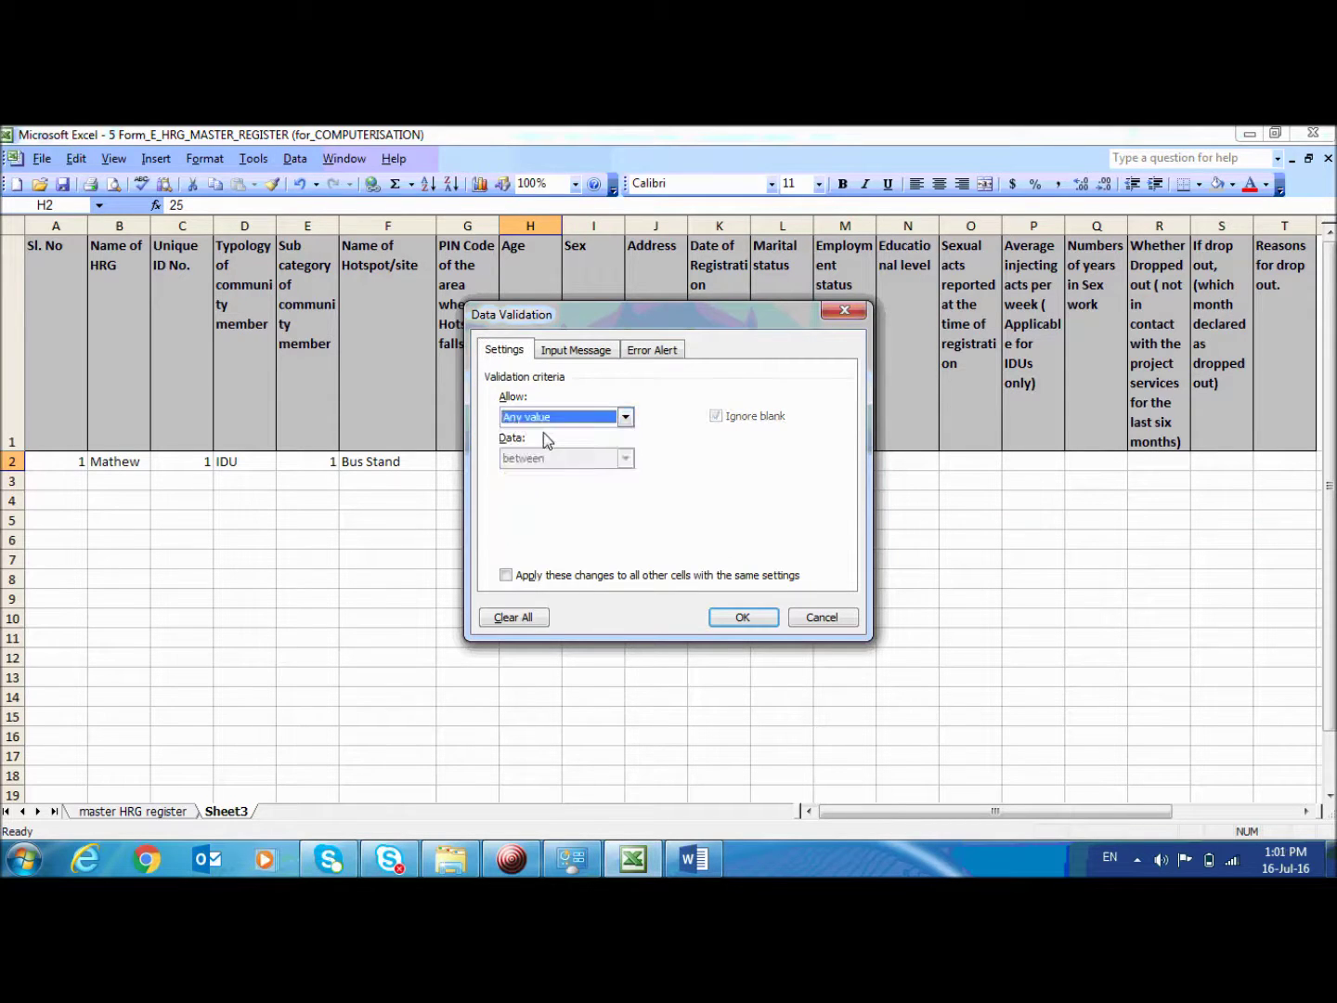
left_click(759, 620)
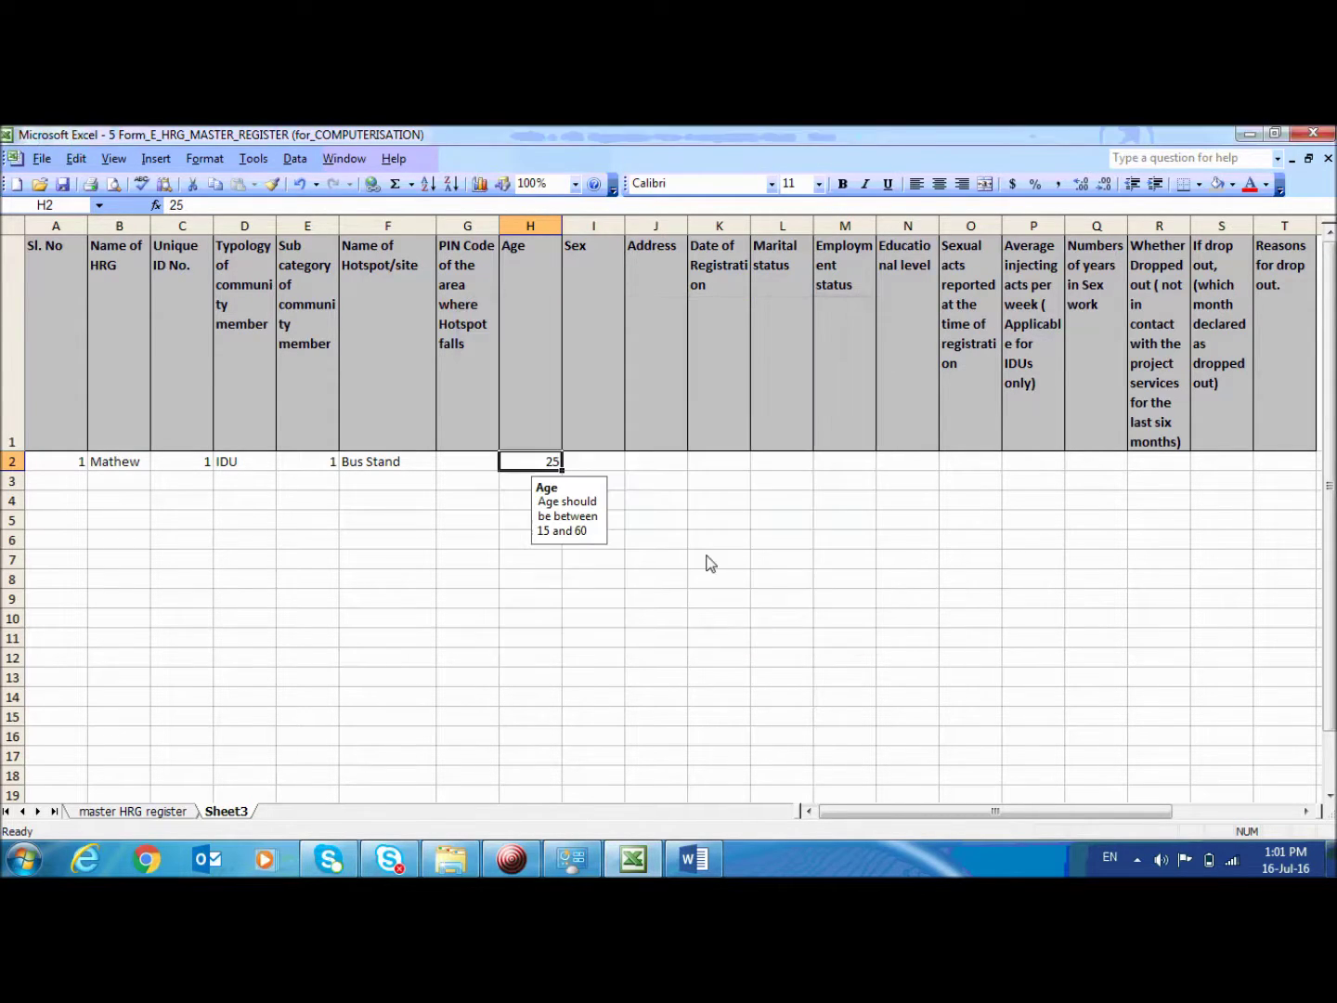
Step: Clear the existing age from H2
left_click(595, 467)
left_click(545, 464)
key("Delete")
Step: Enter the test age 67 in H2, then delete it
left_click(522, 520)
left_click(521, 469)
type("2")
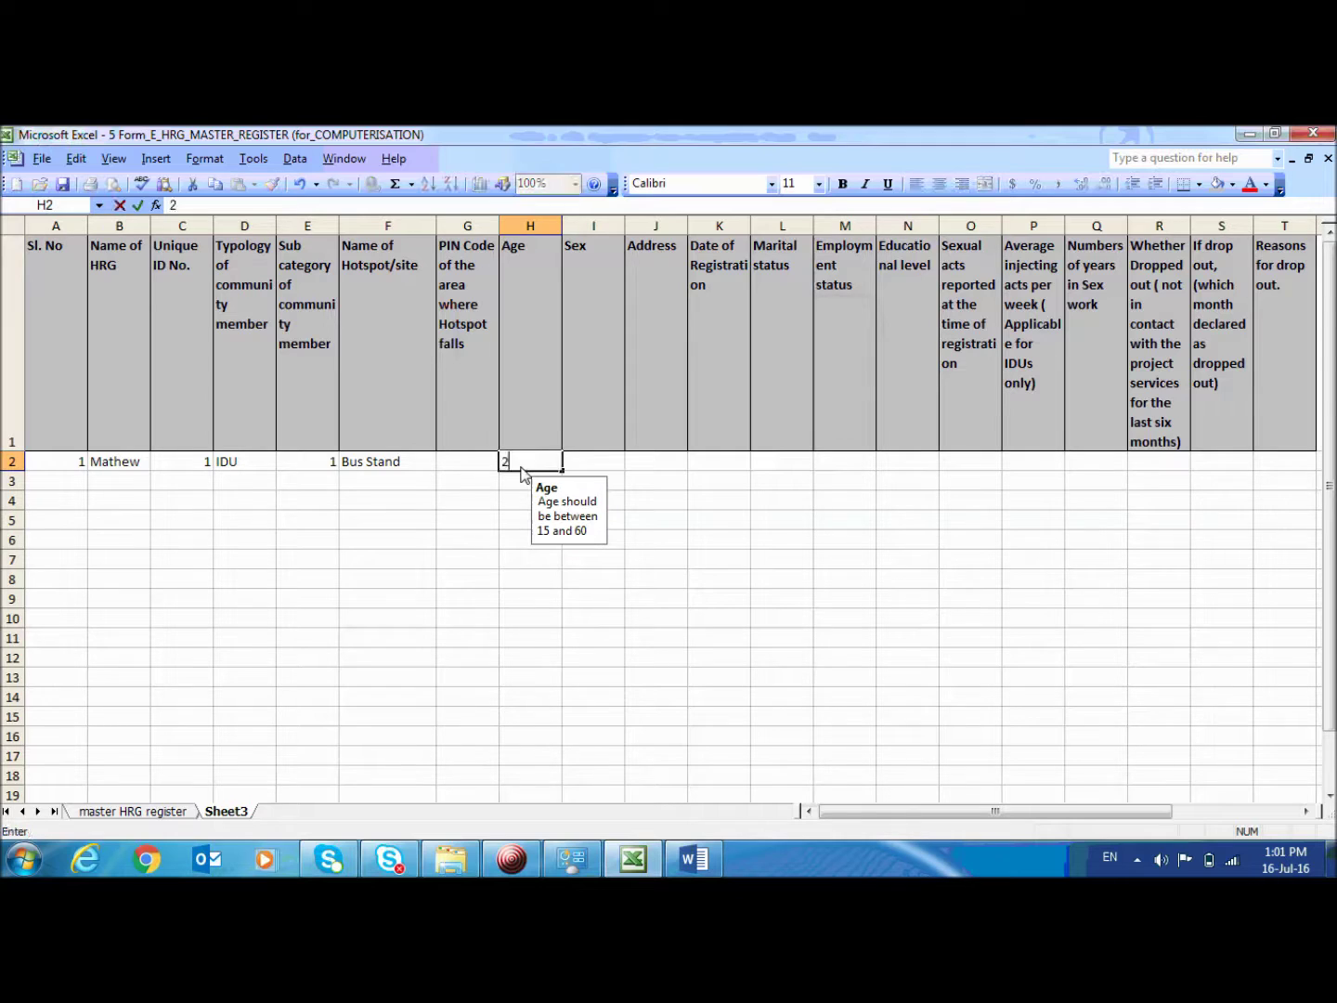
key("BackSpace")
type("25")
key("BackSpace")
key("BackSpace")
type("67")
key("Return")
left_click(521, 466)
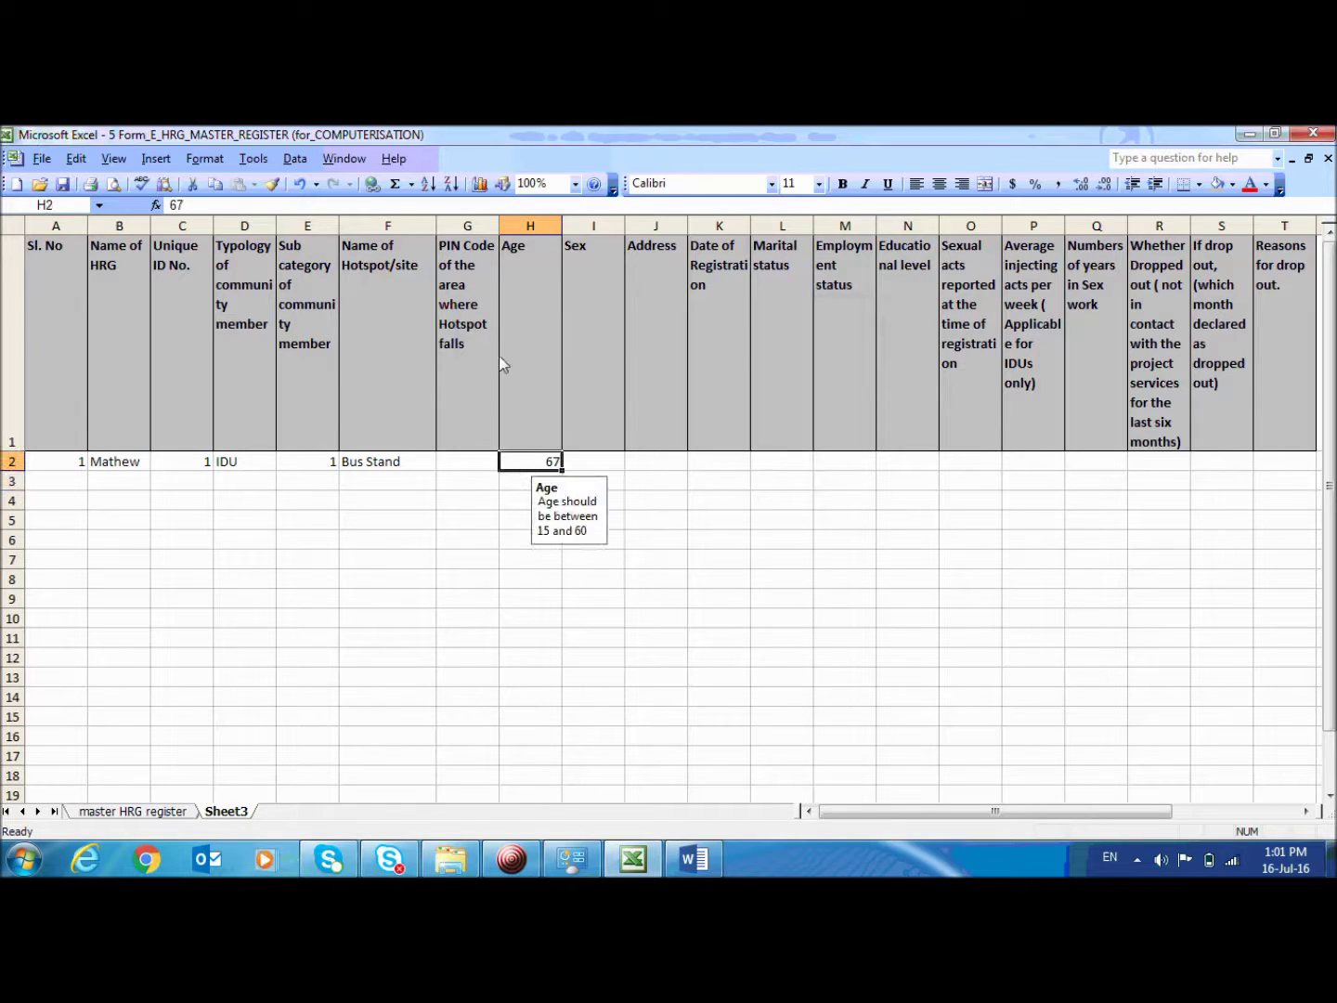
key("Delete")
Step: Create a conditional format on H2 for Cell Value Is not between 15 and 60
left_click(221, 163)
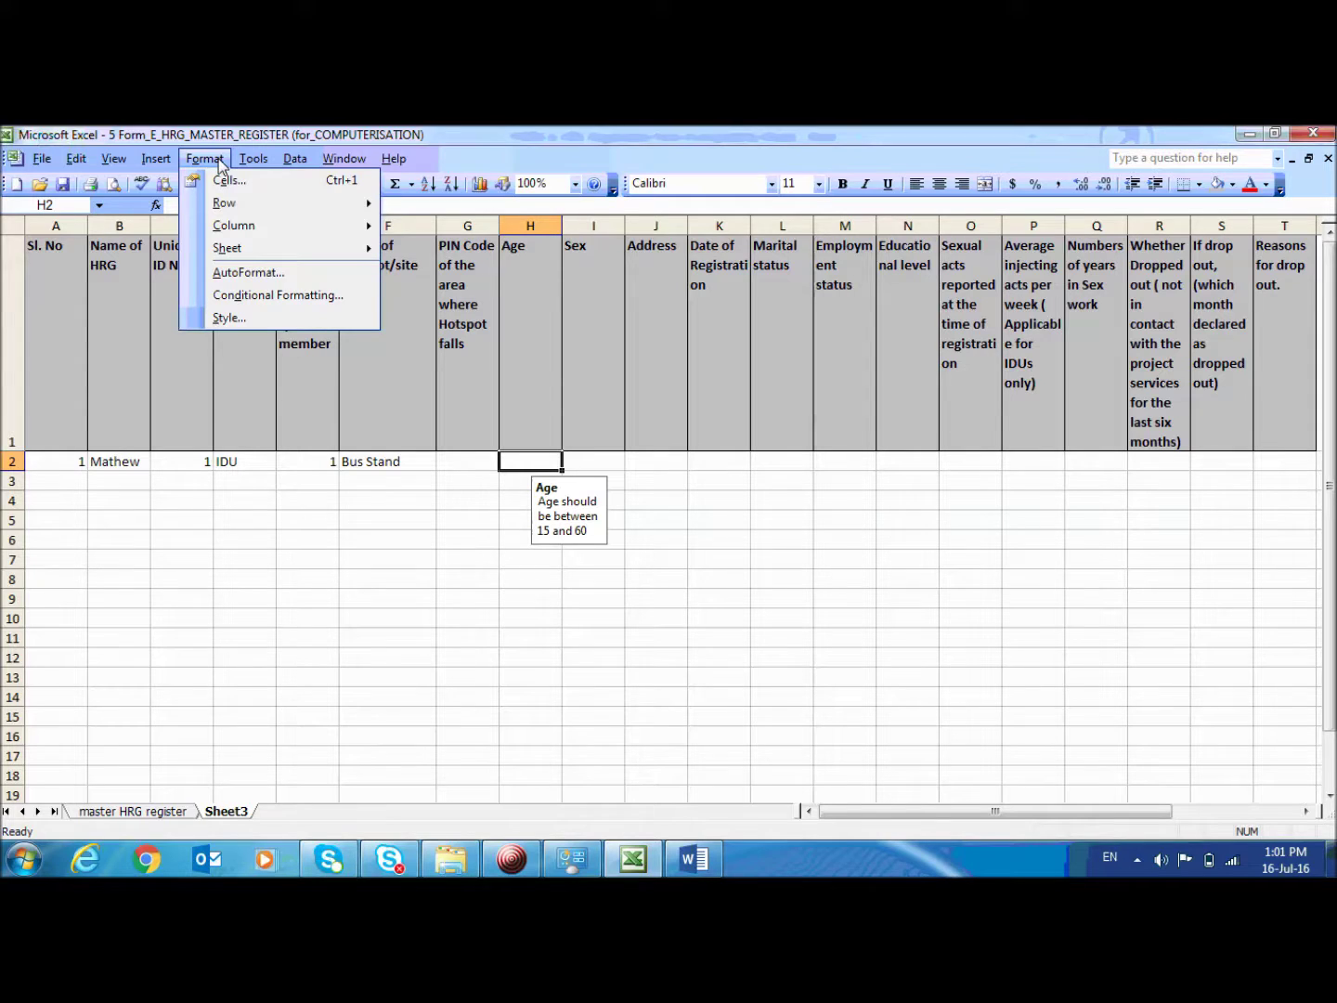
left_click(284, 296)
left_click_drag(648, 398, 651, 550)
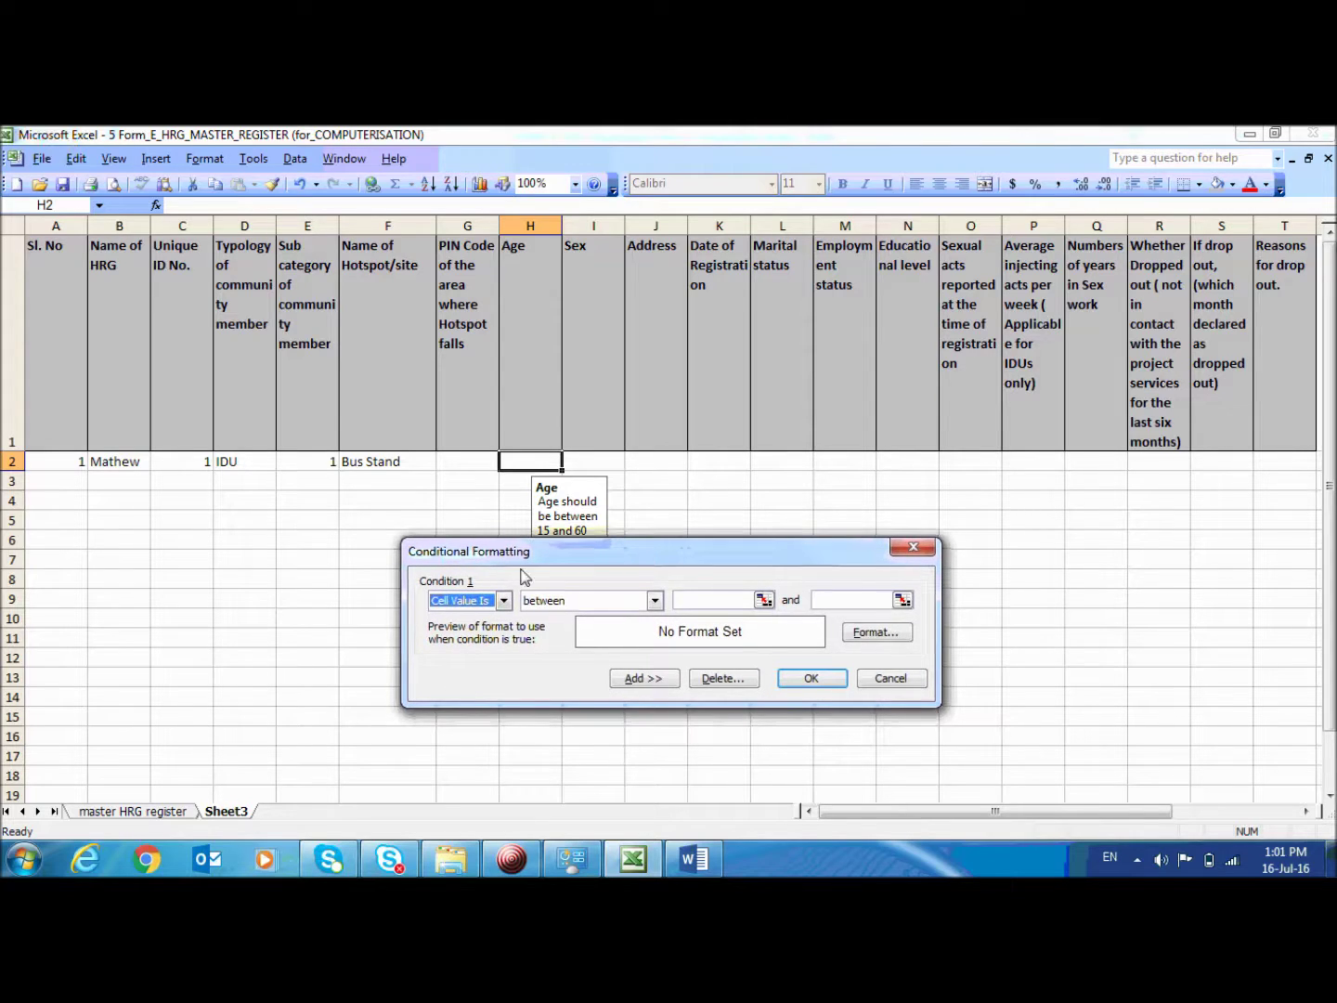
left_click(623, 604)
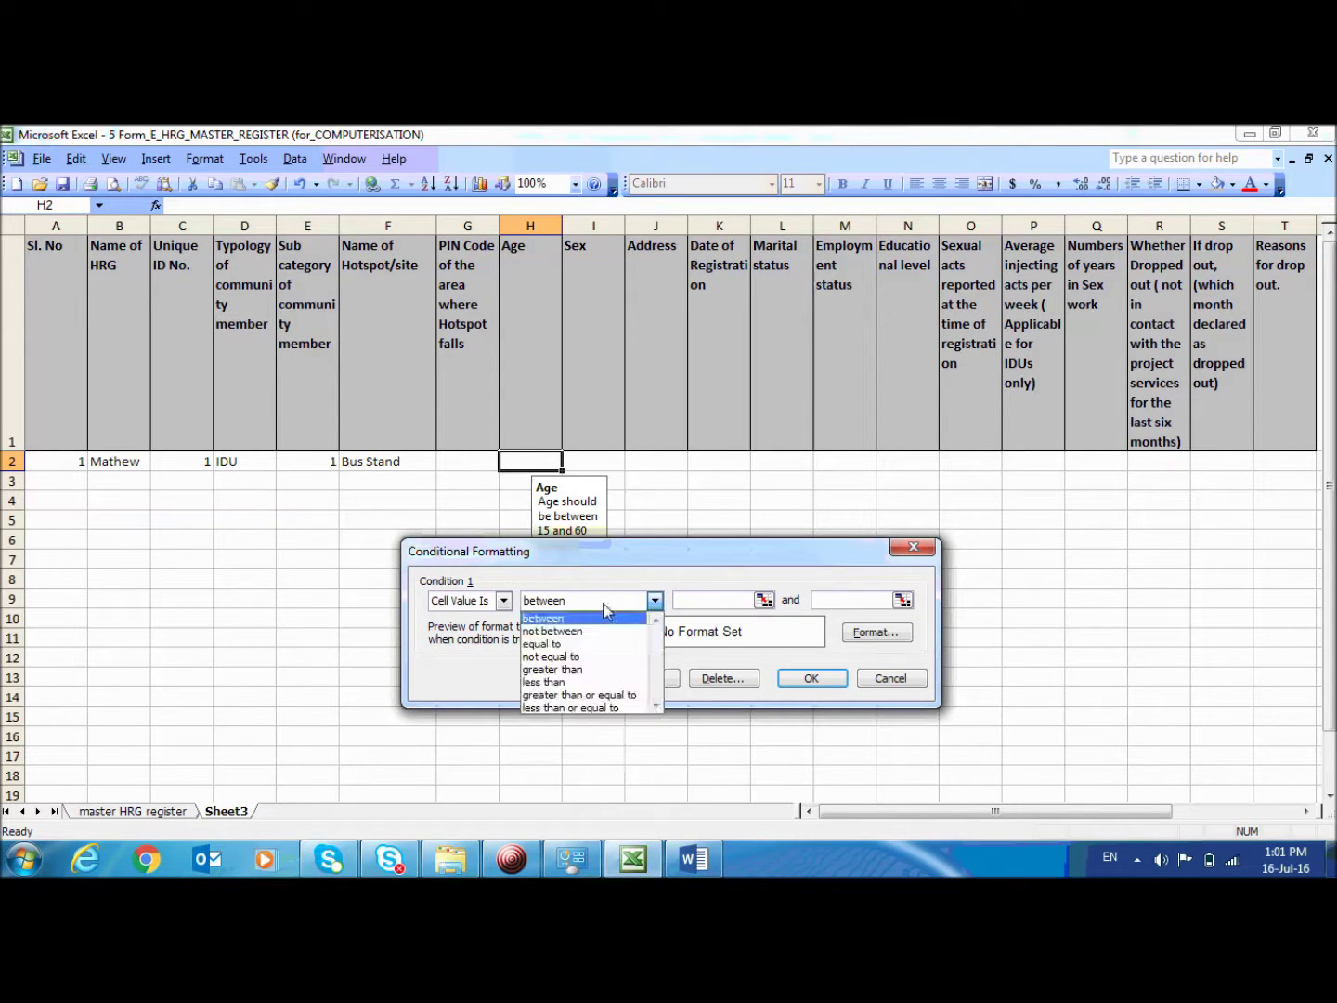
left_click(568, 632)
left_click(724, 601)
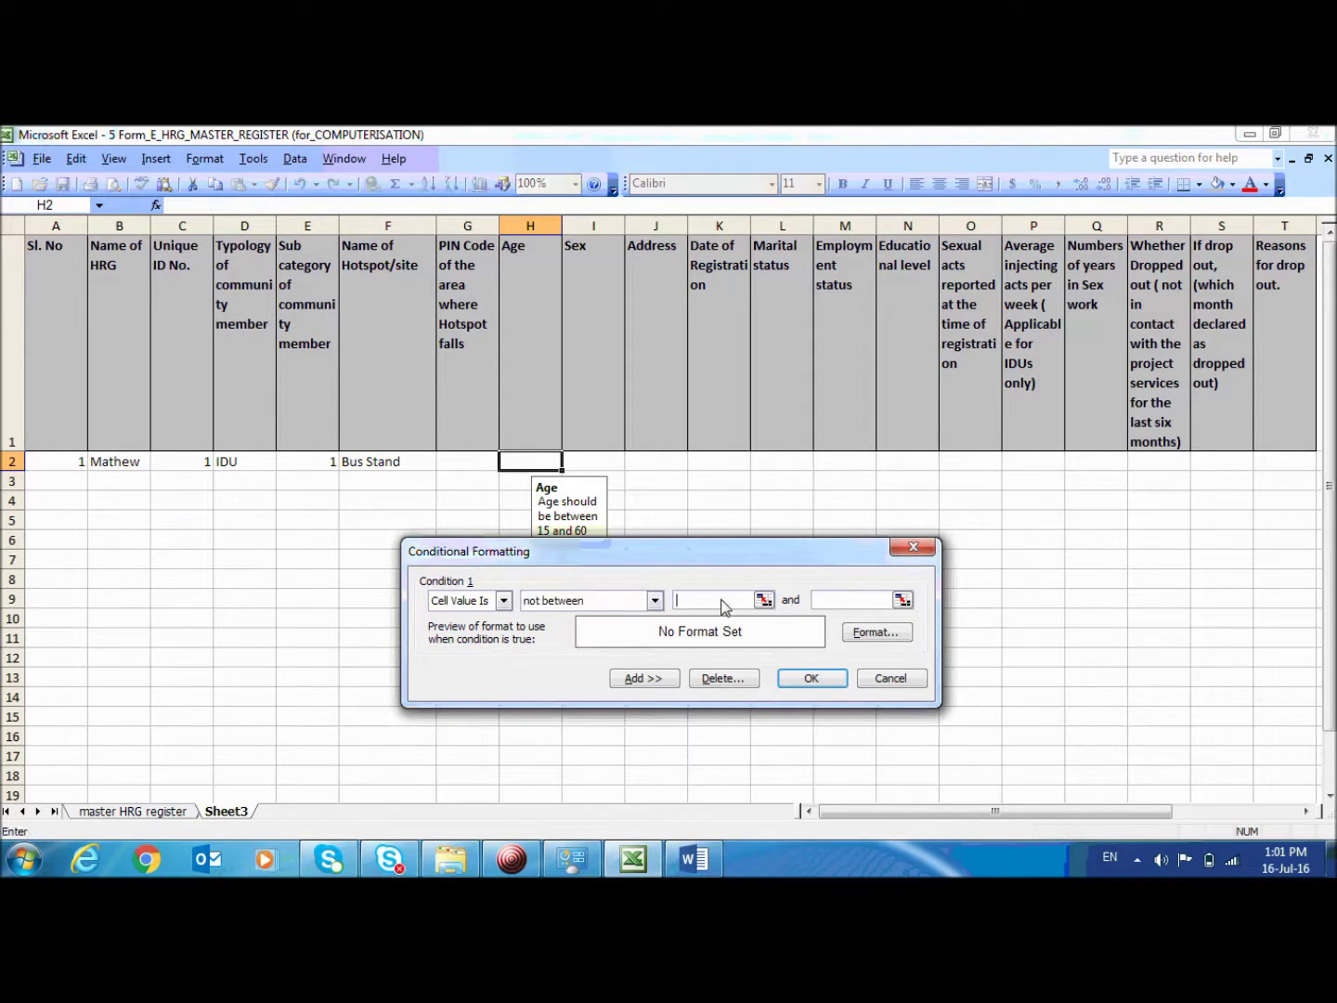
type("15")
left_click(836, 600)
type("60")
Step: Give the rule a light orange pattern shading and apply it
left_click(877, 631)
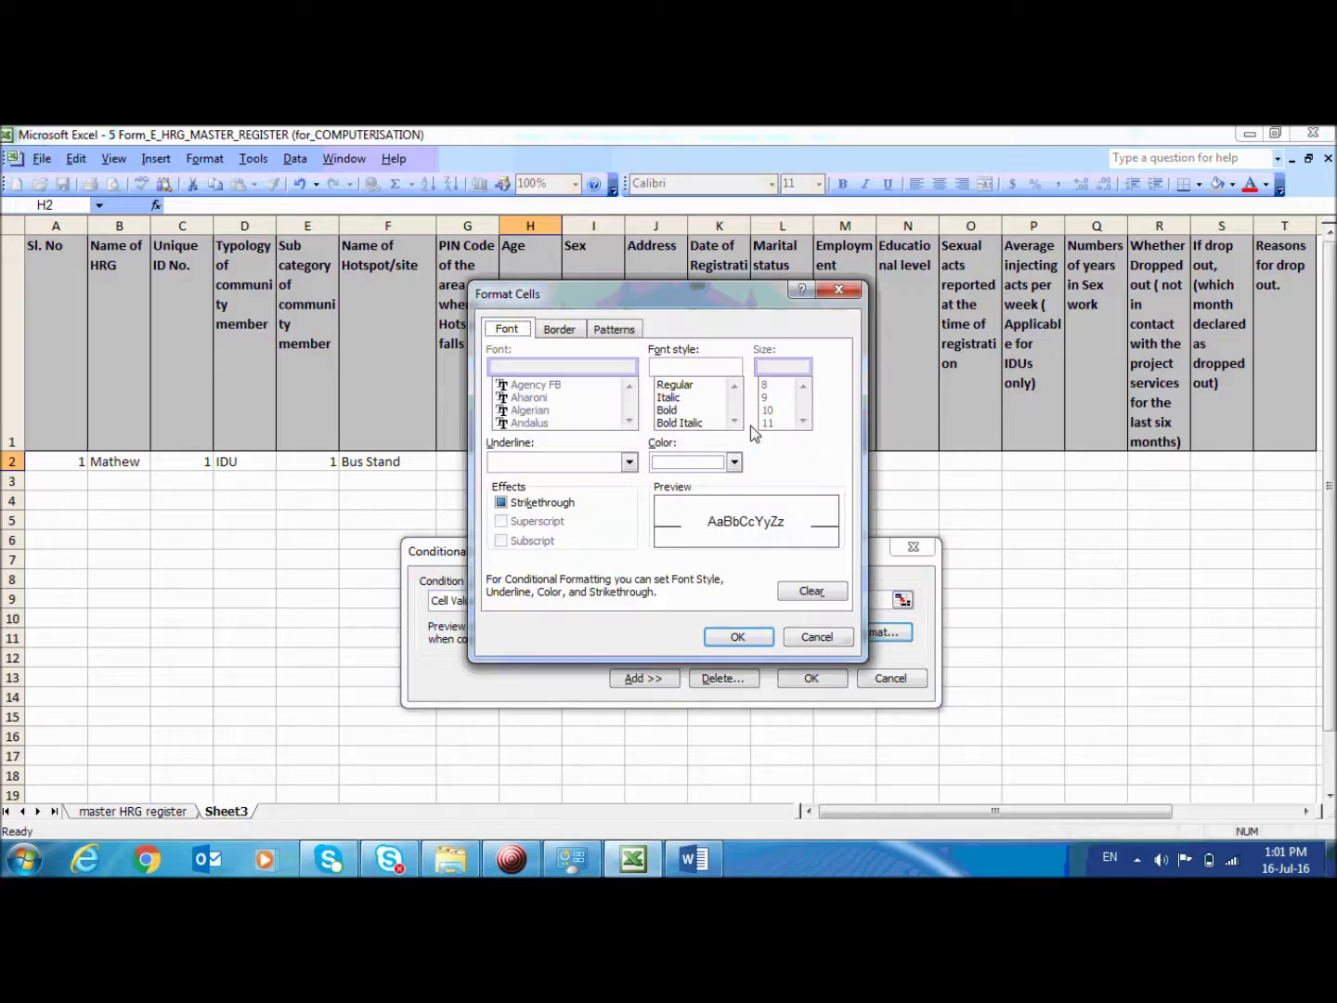
left_click(614, 329)
left_click(597, 384)
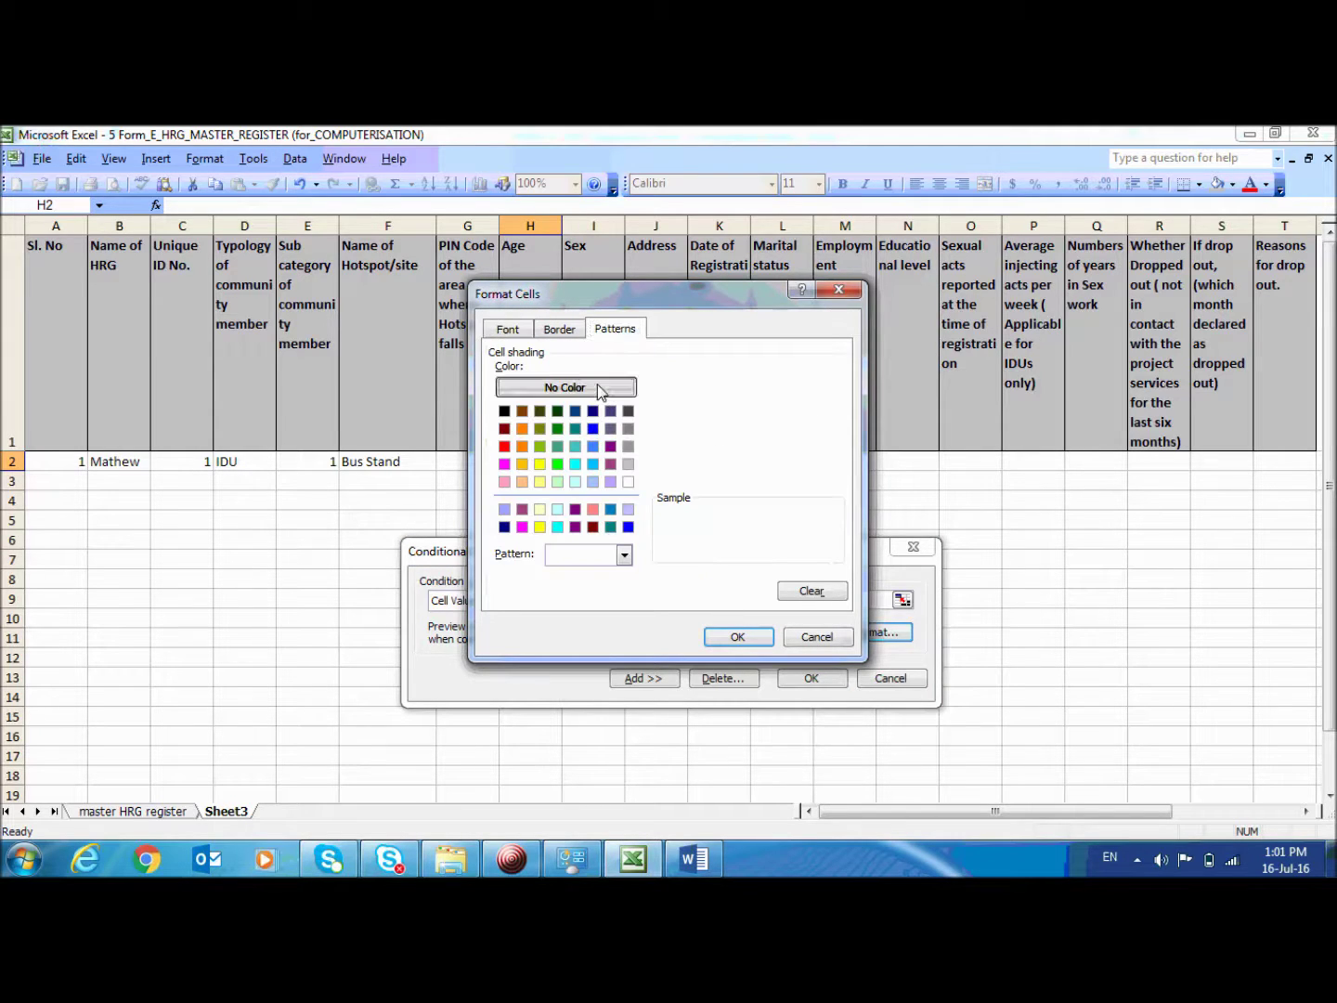
left_click(518, 483)
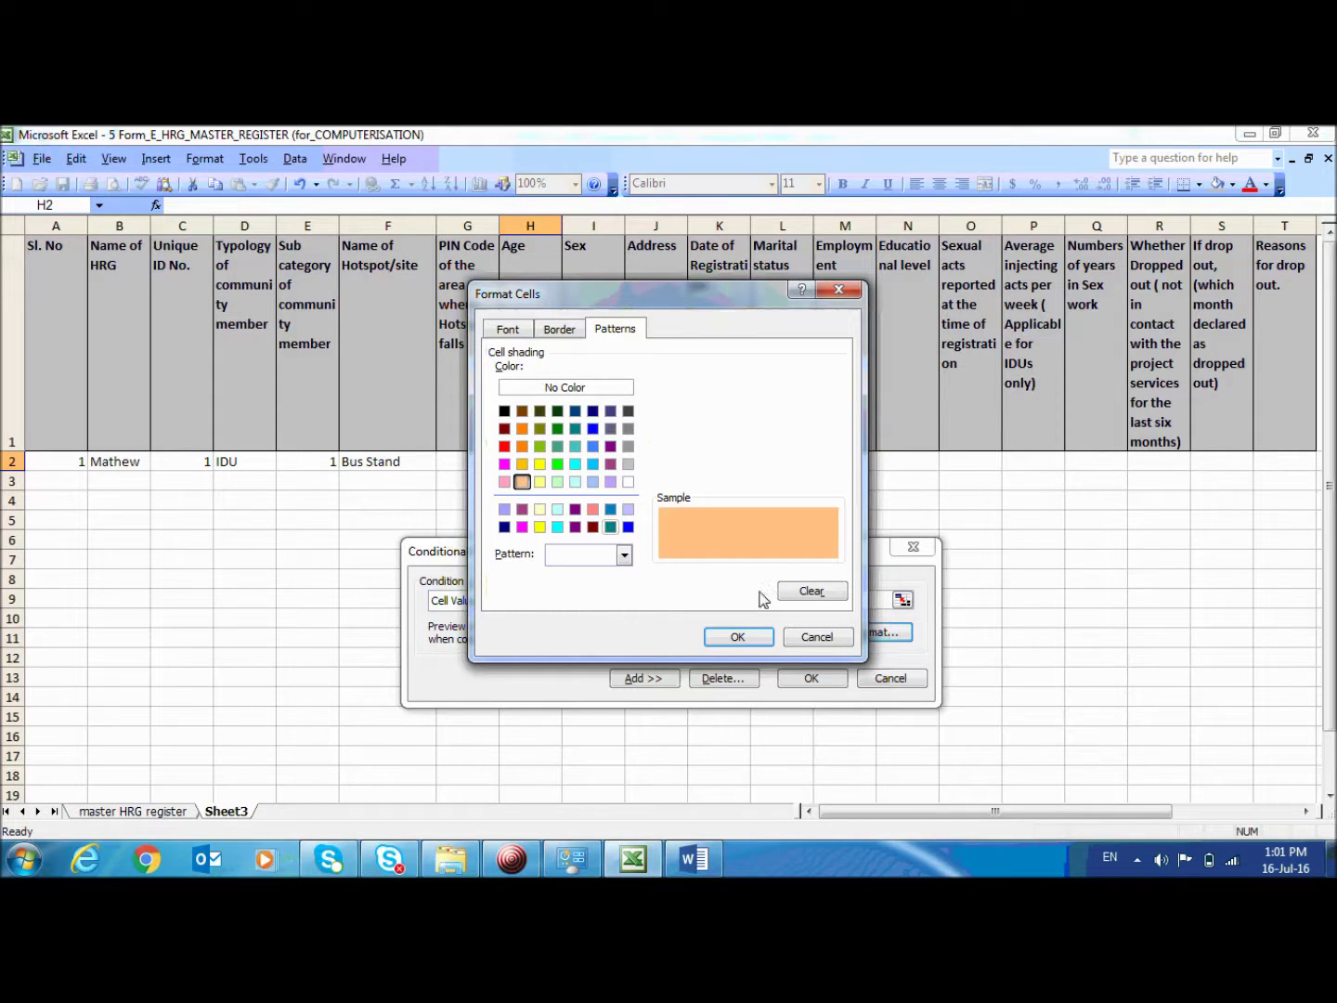
left_click(753, 638)
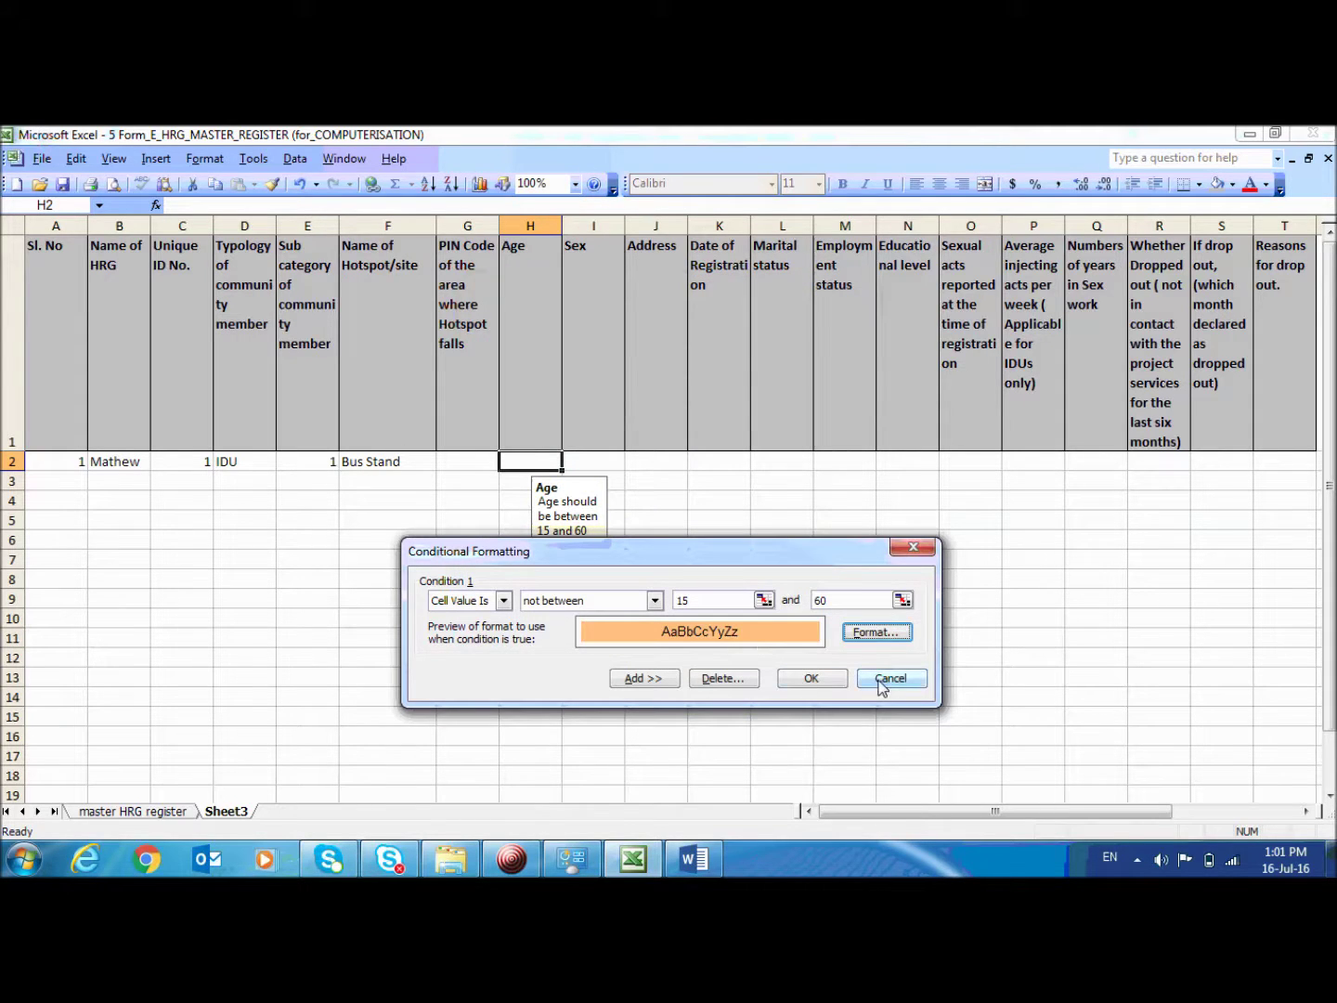
left_click(794, 681)
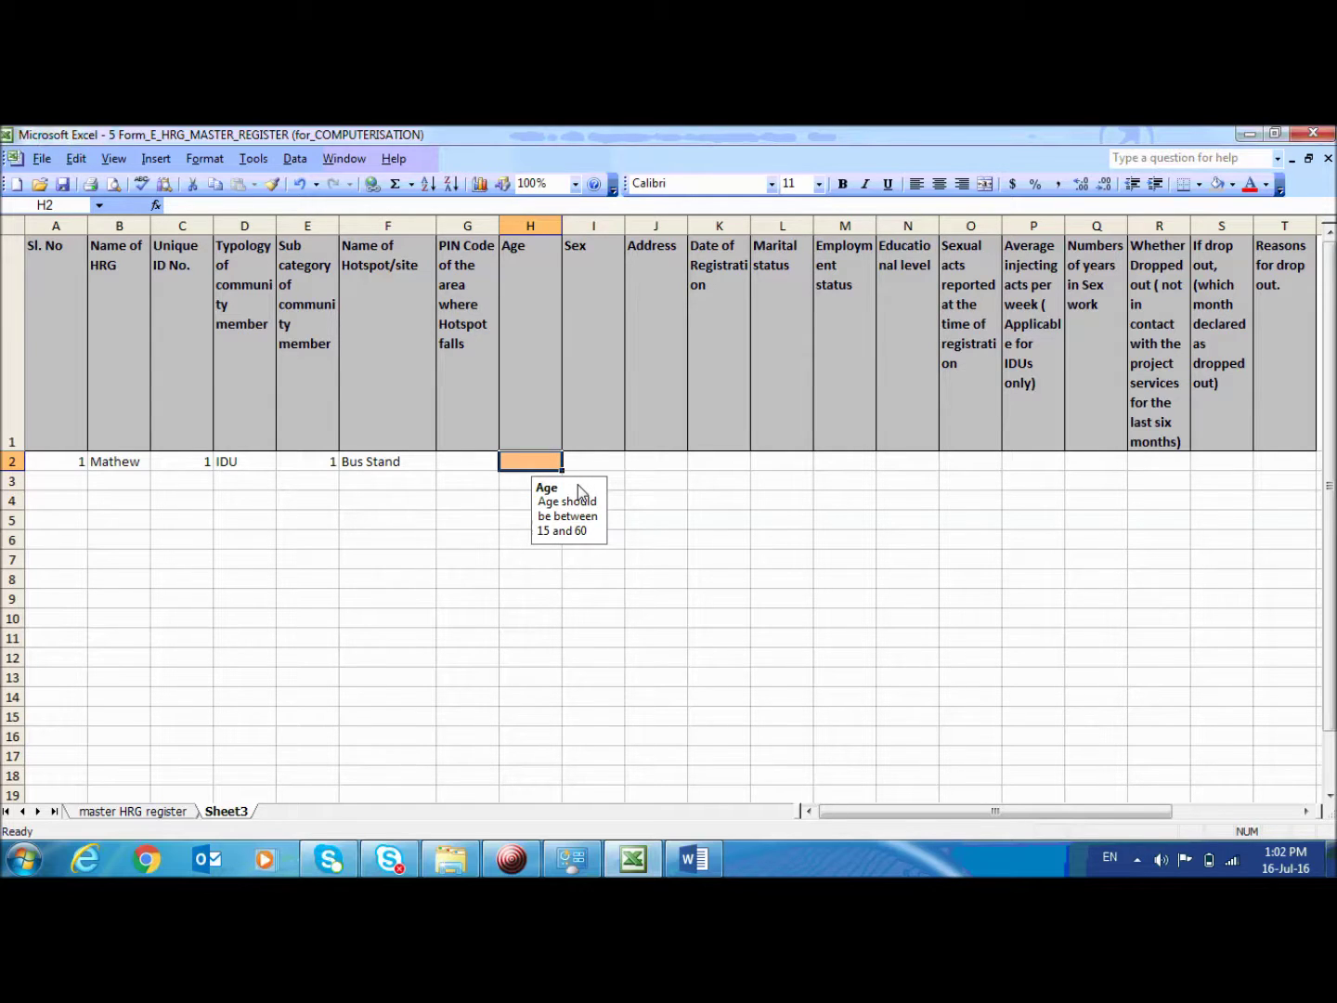
Step: Enter age 25 in H2, then test 65 to confirm it turns orange
type("25")
key("Return")
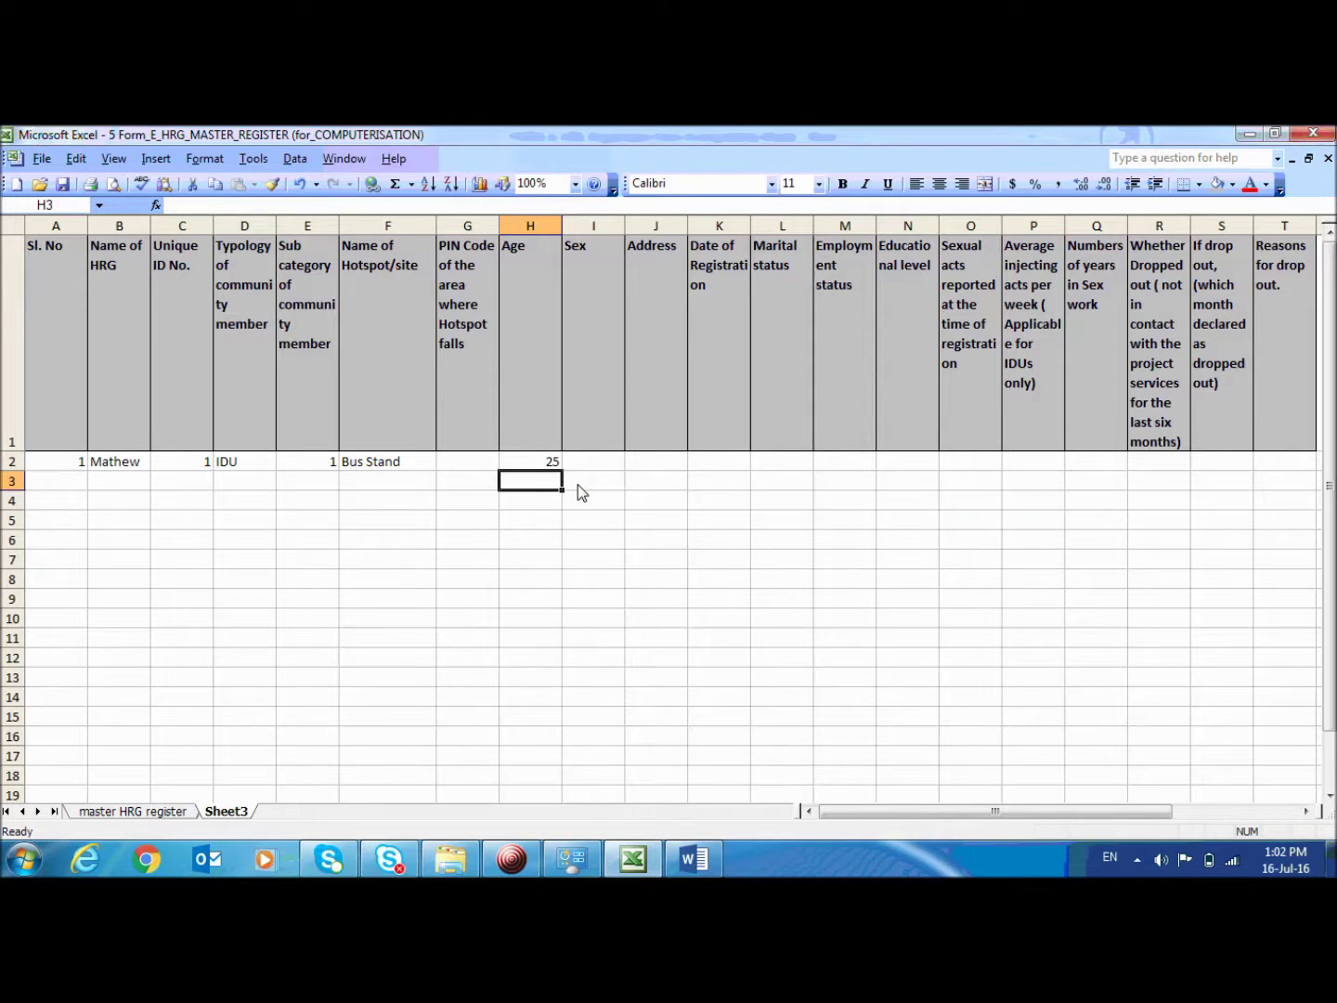
left_click(555, 464)
type("6")
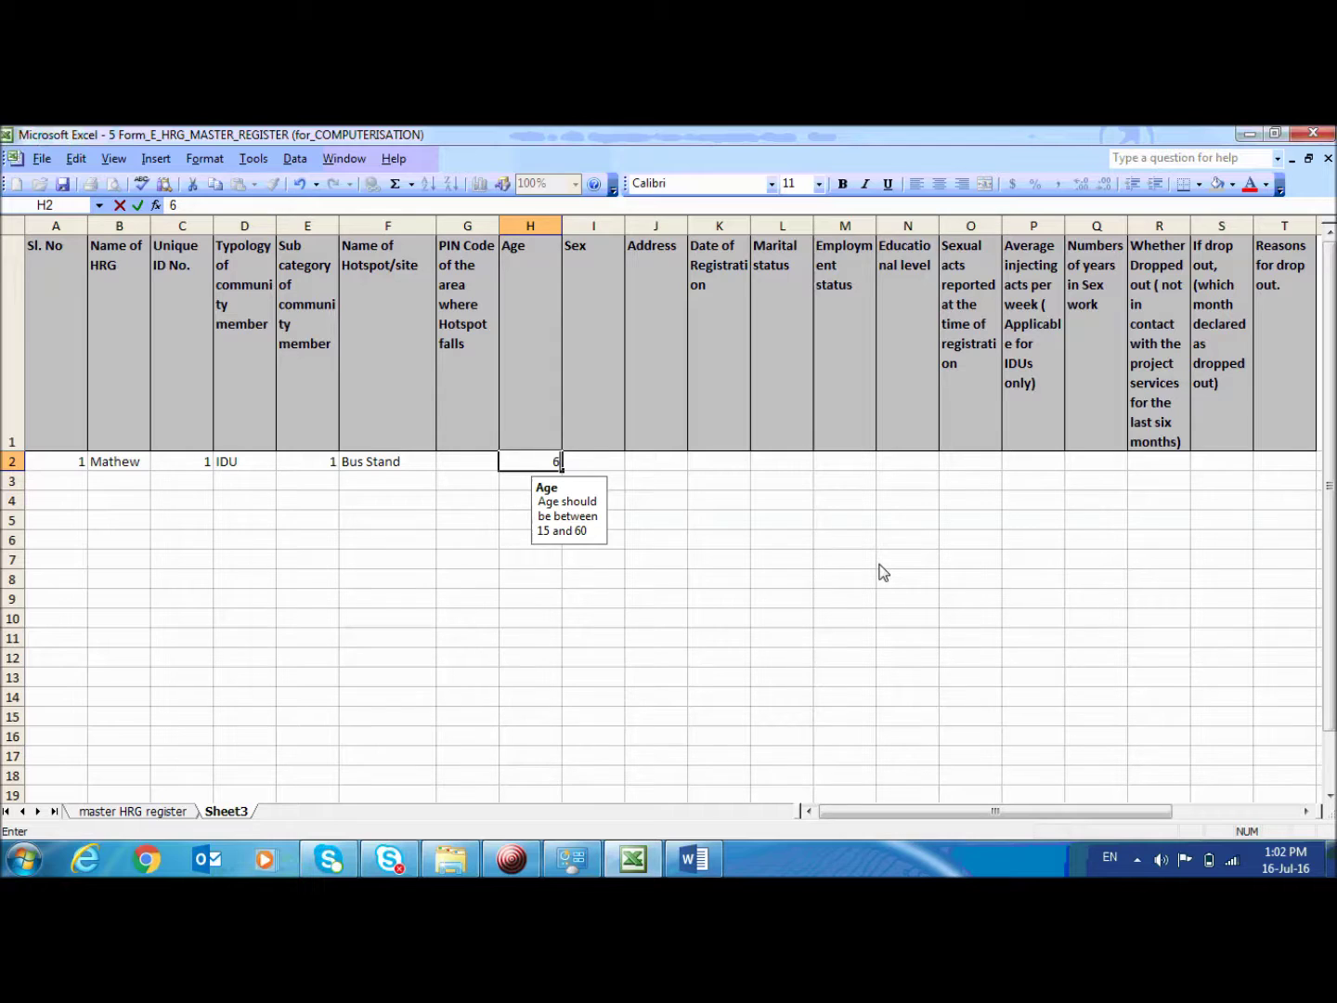
type("5")
key("Return")
key("Up")
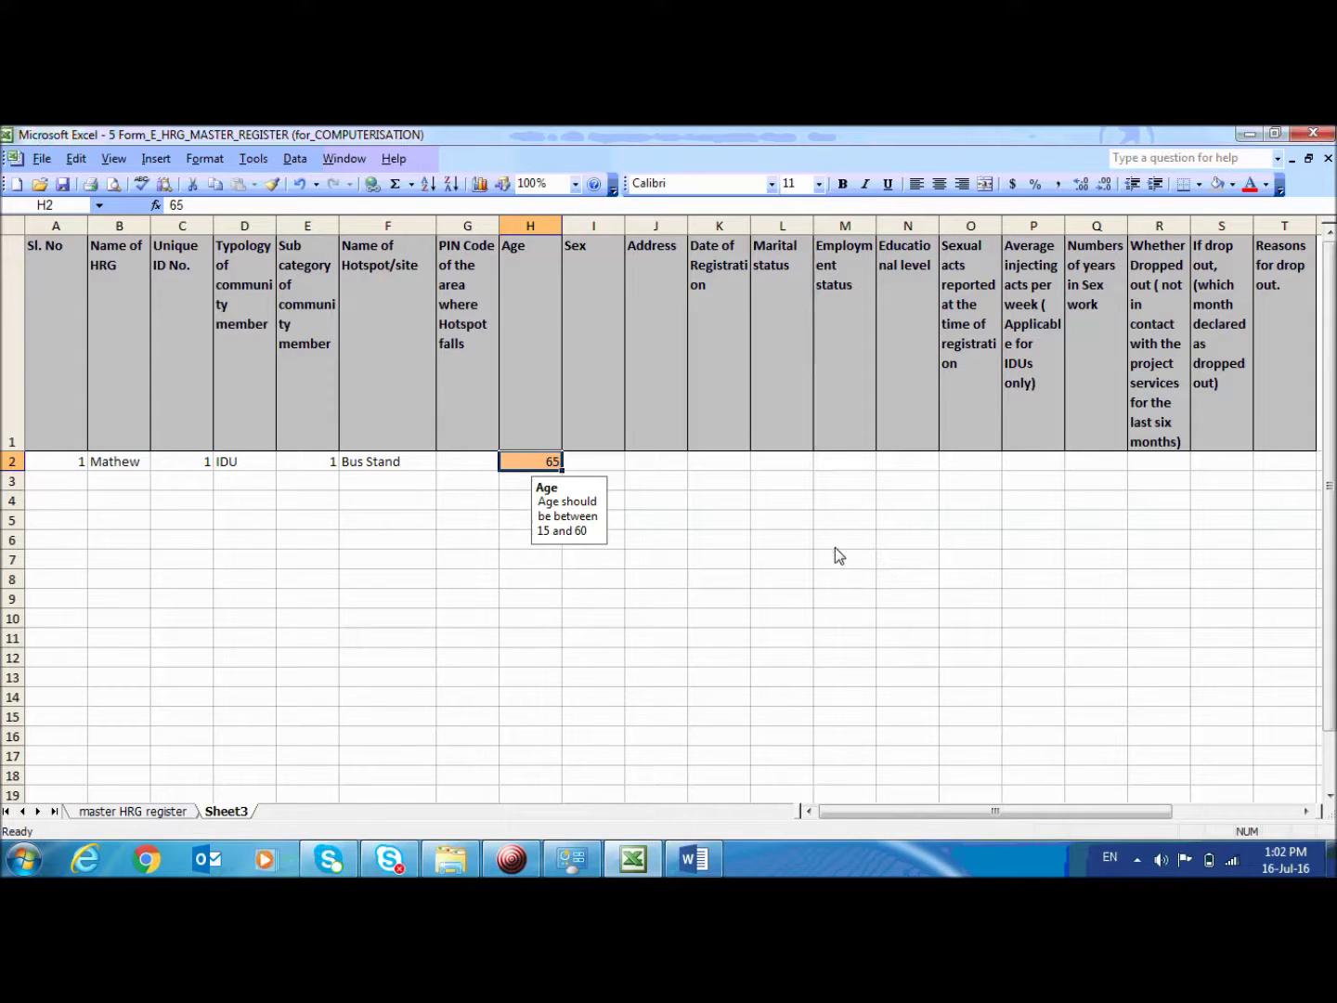
Step: Restore 25 in H2, move to the Sex cell I2, and switch to the Word form
type("25")
key("Return")
key("Up")
key("Right")
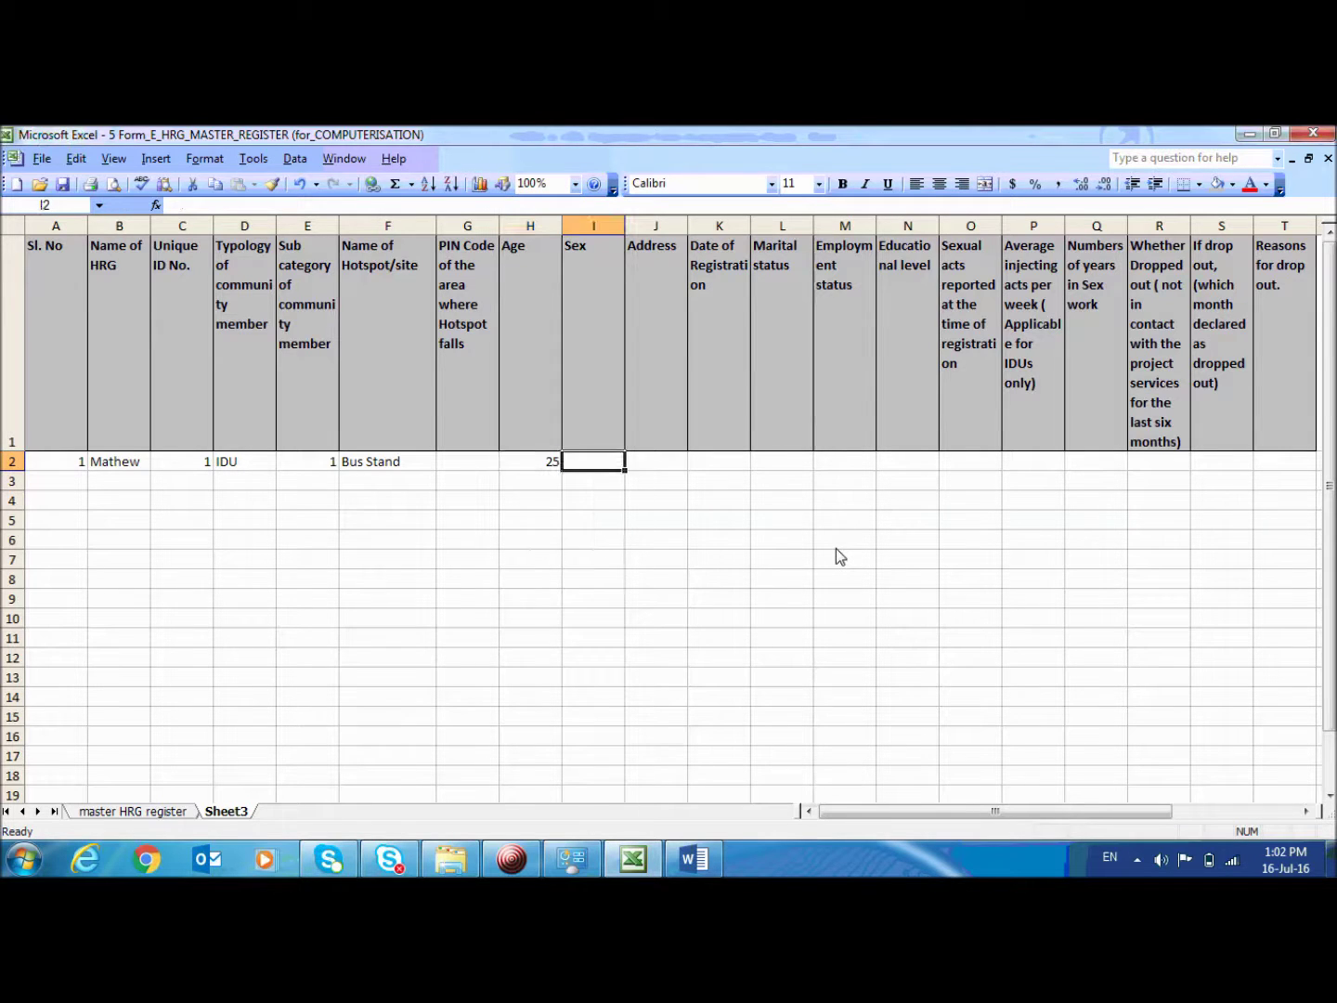
key("alt+Tab")
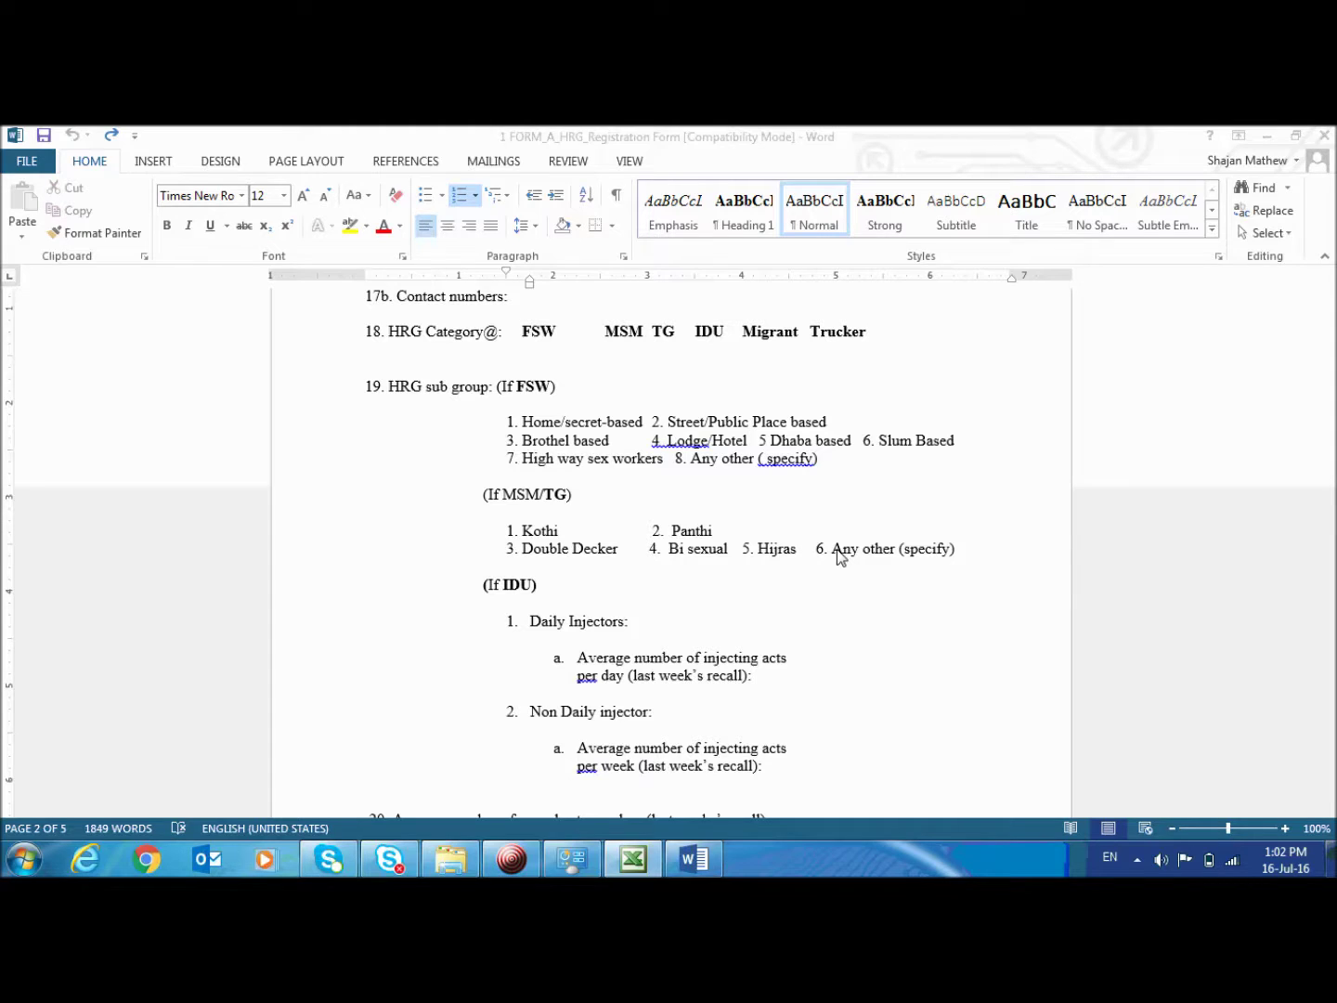
Step: Scroll the Word form to check the Sex options M, F, TG, then return to Excel
left_click_drag(1334, 447, 1333, 335)
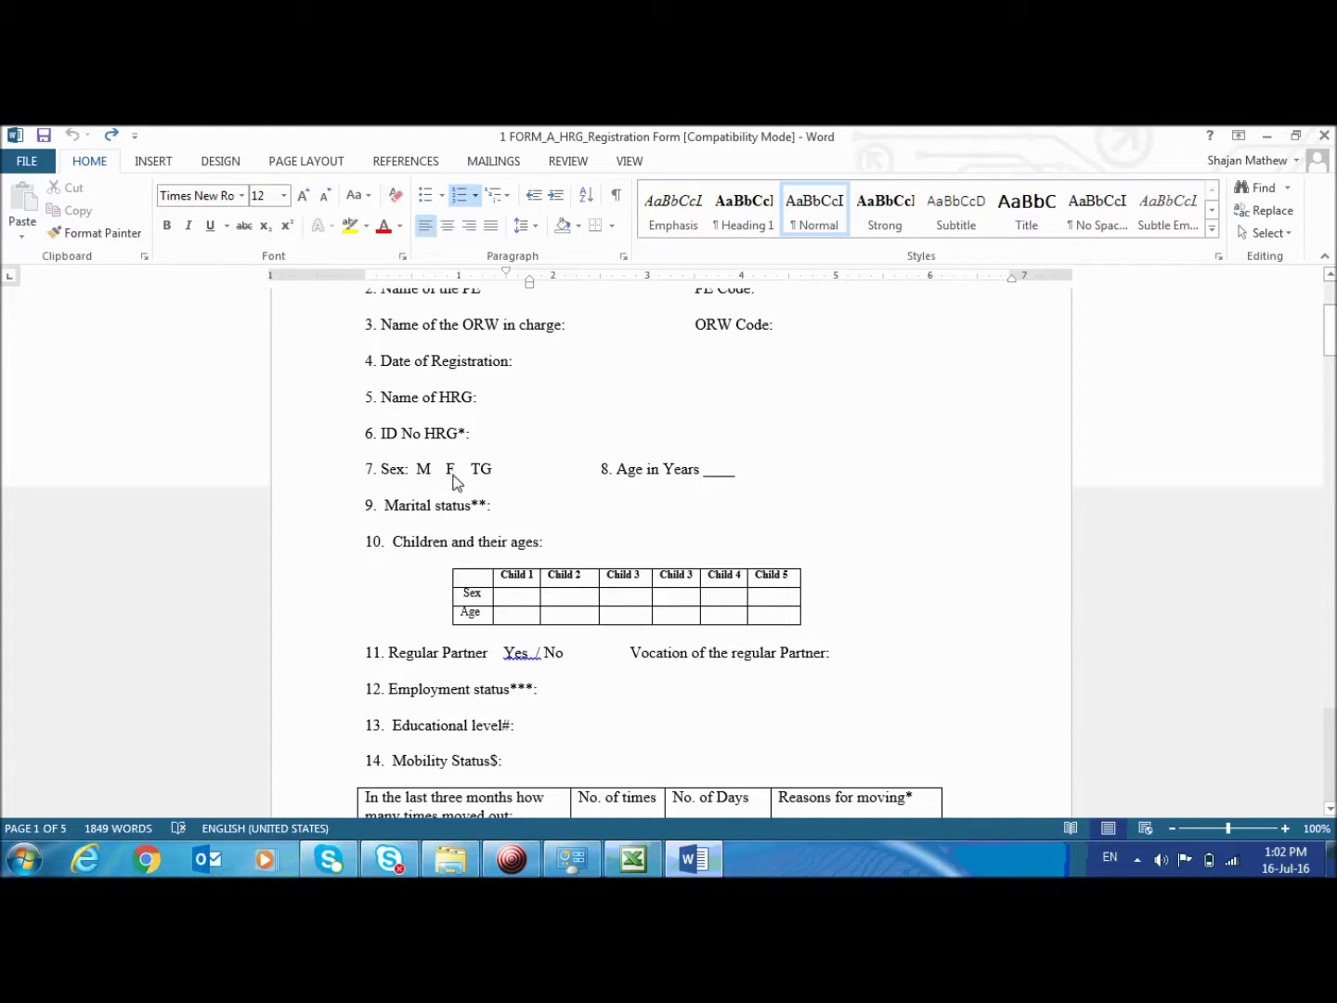
key("alt+Tab")
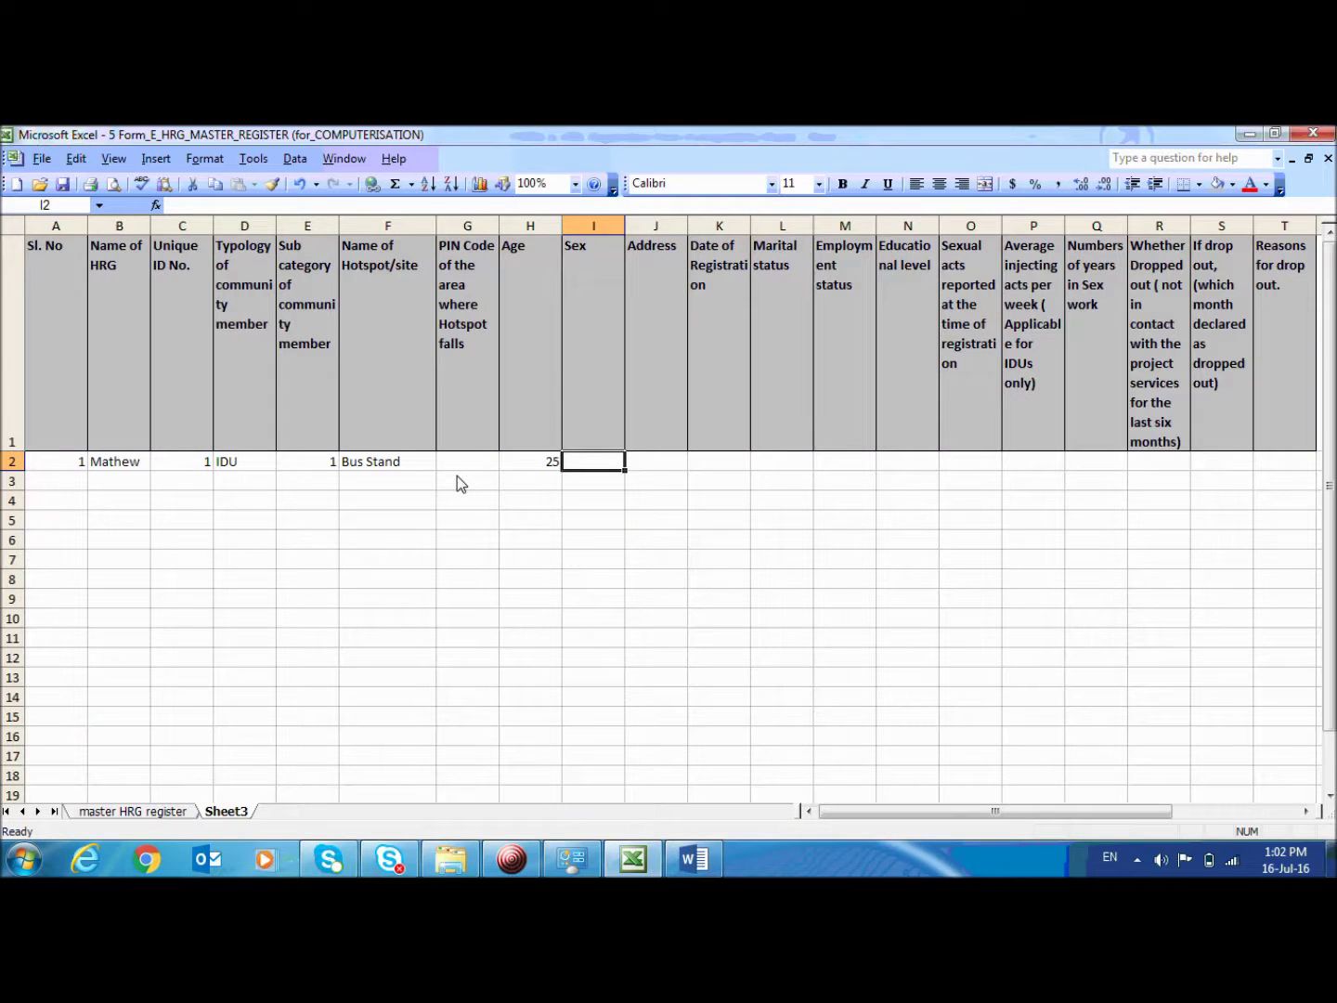
Step: Enter sex M and address '#101, Bus stand, Kohima', widening column J to fit it
type("M")
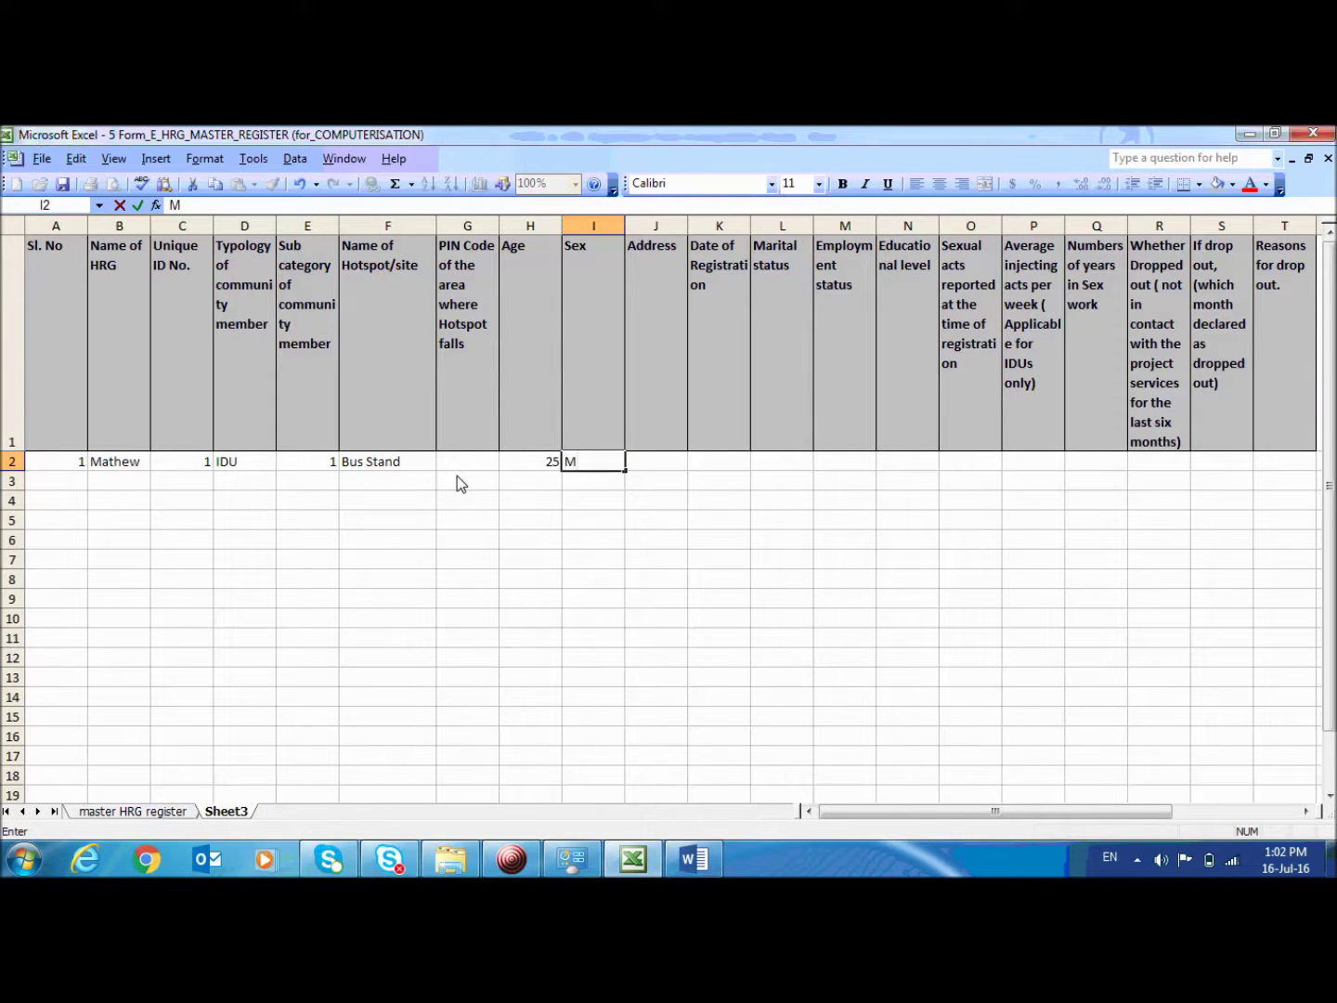
key("Tab")
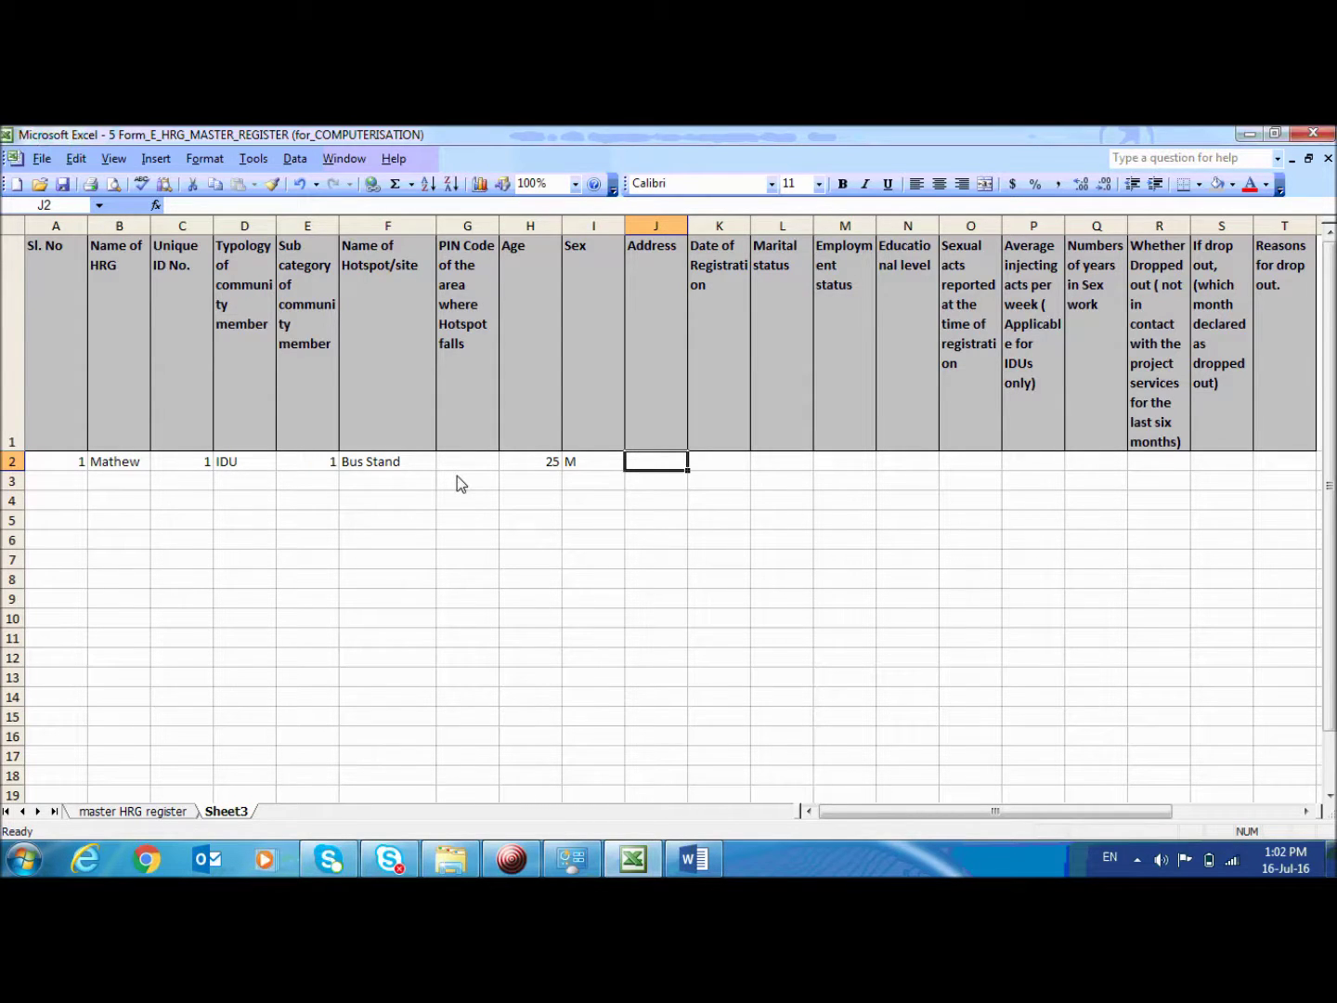
type("#1")
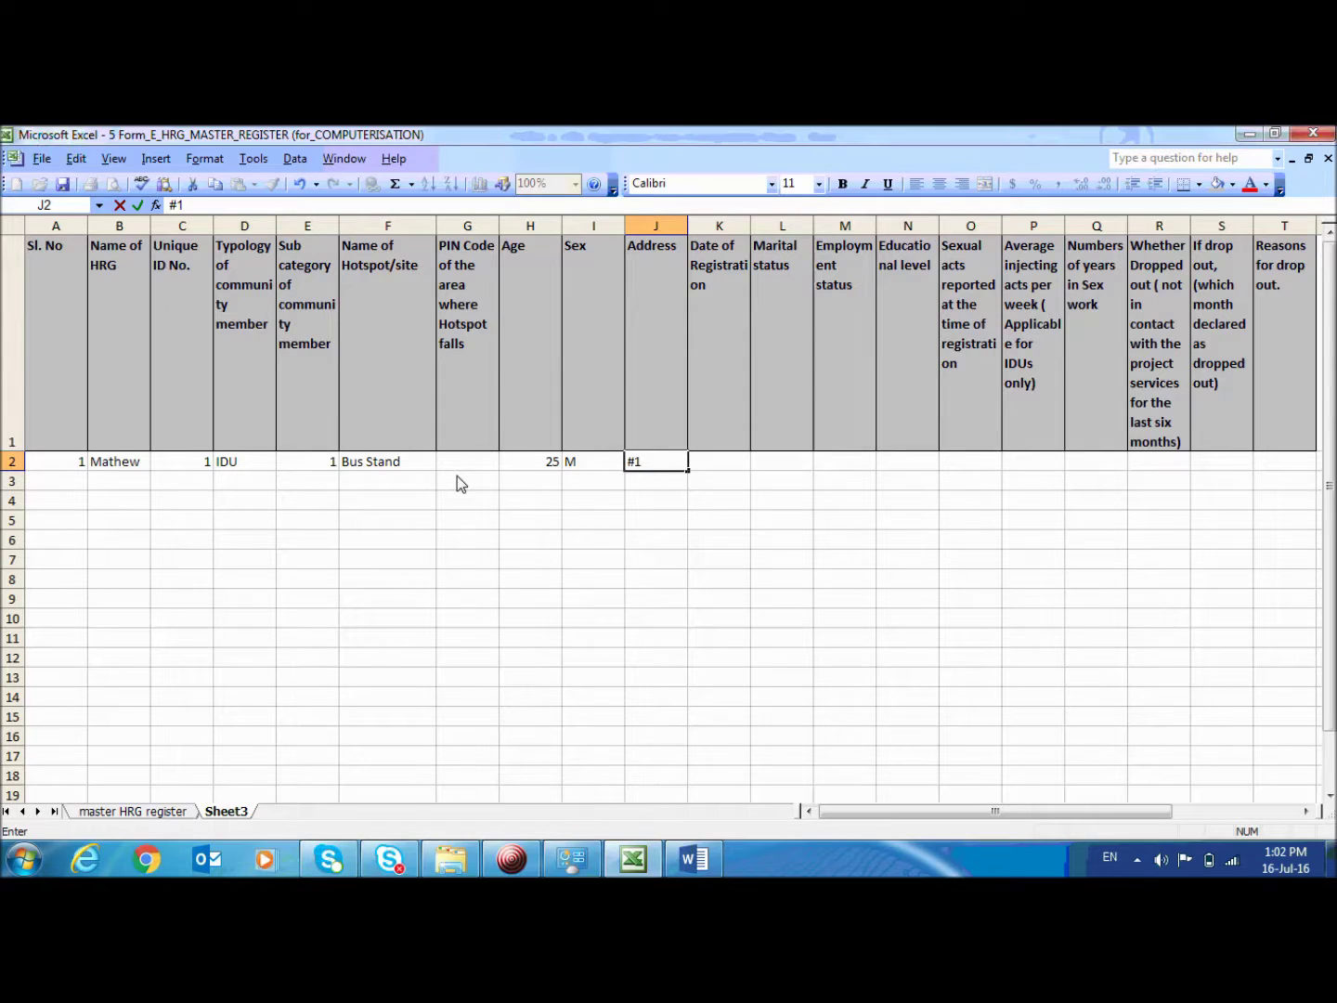
type("01, Bus stand")
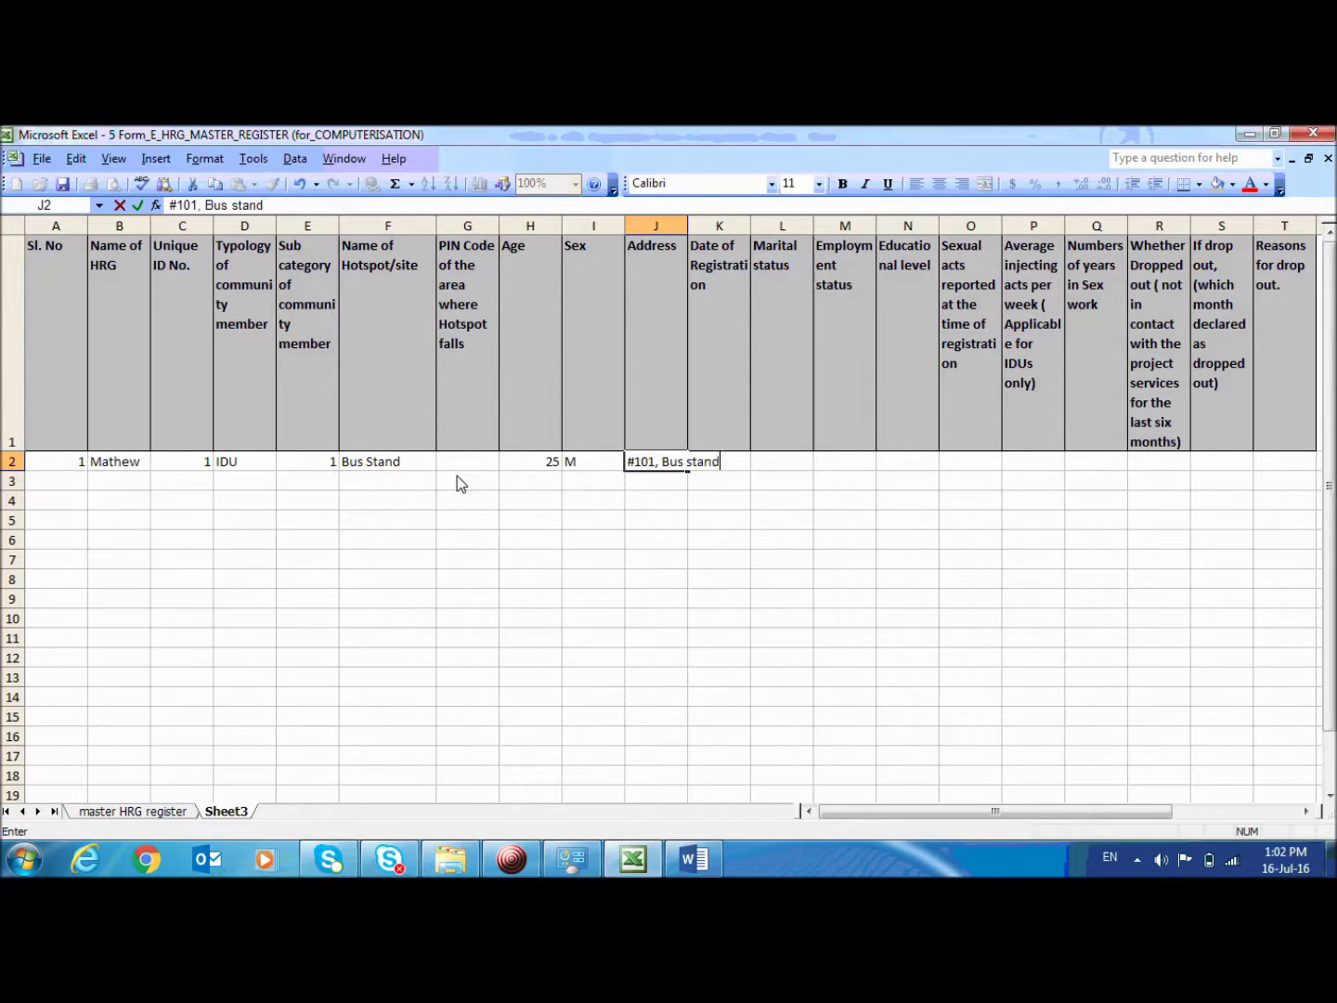
type(", Kohima")
key("Tab")
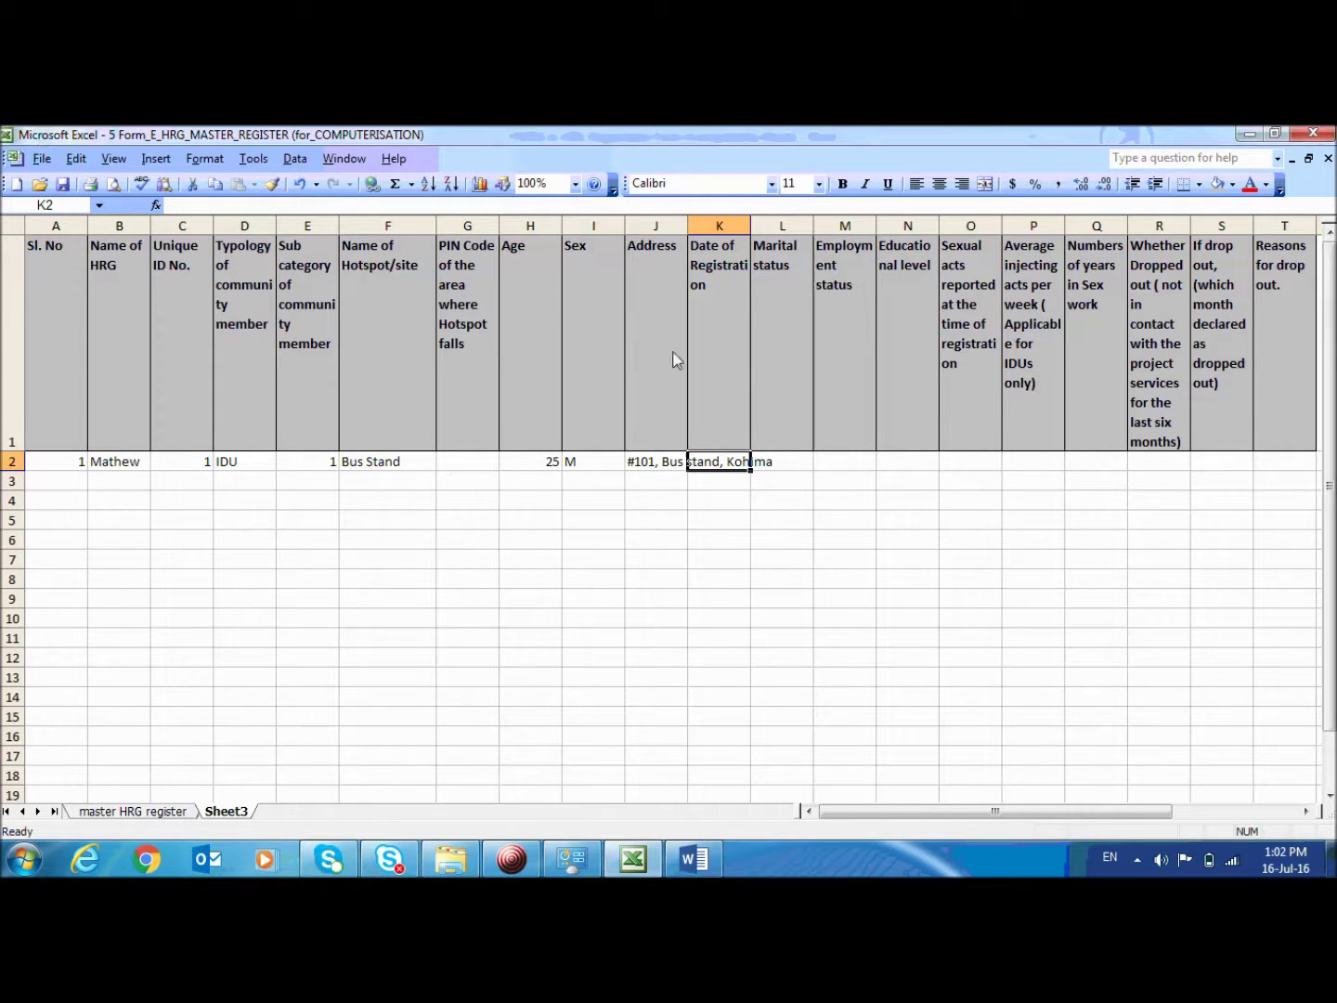
left_click_drag(689, 226, 727, 226)
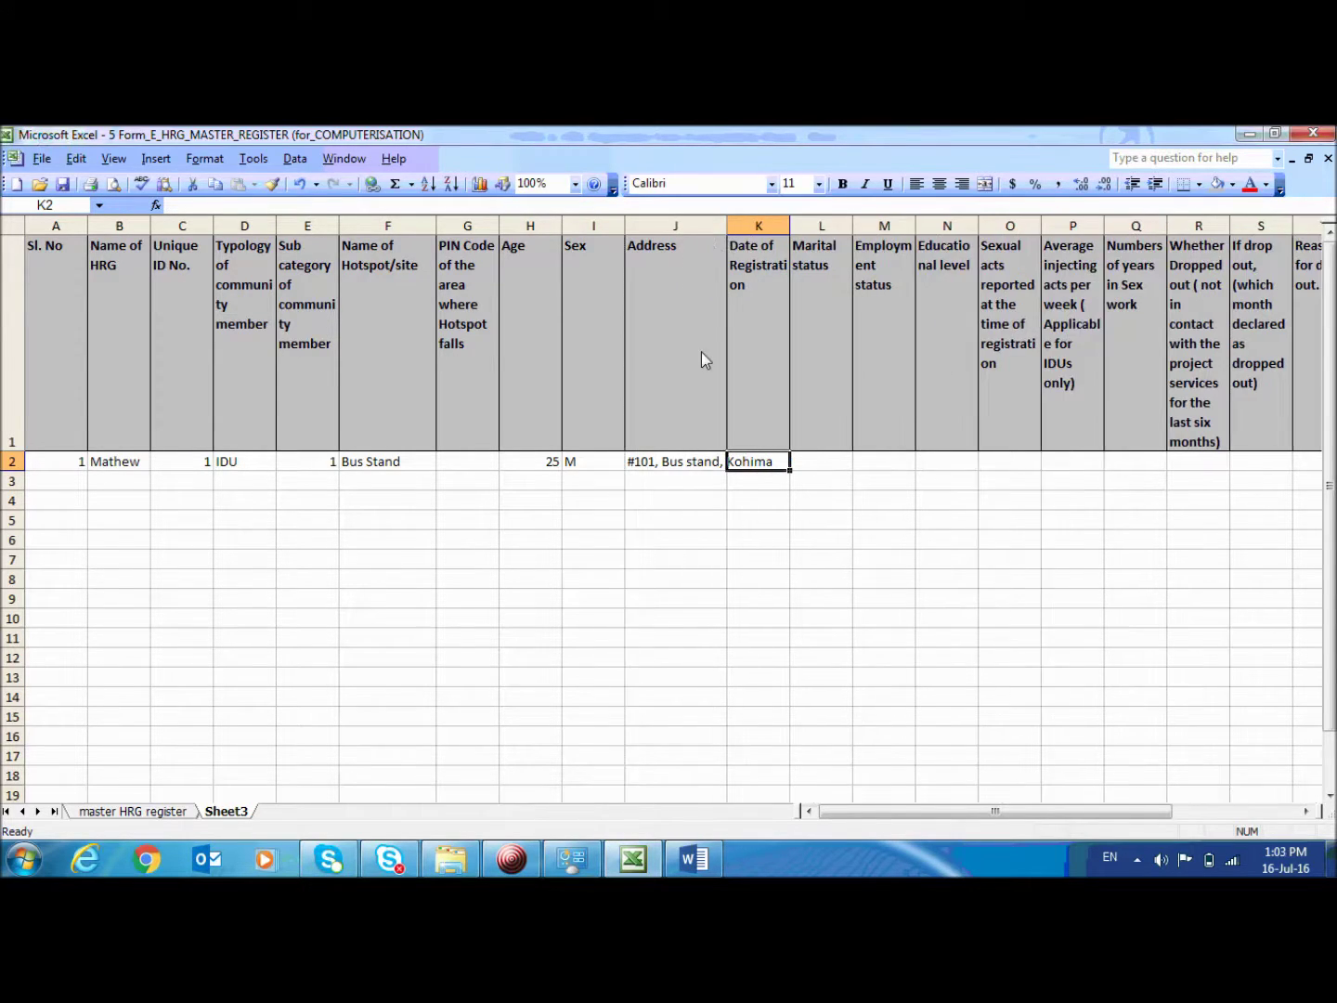
left_click(671, 465)
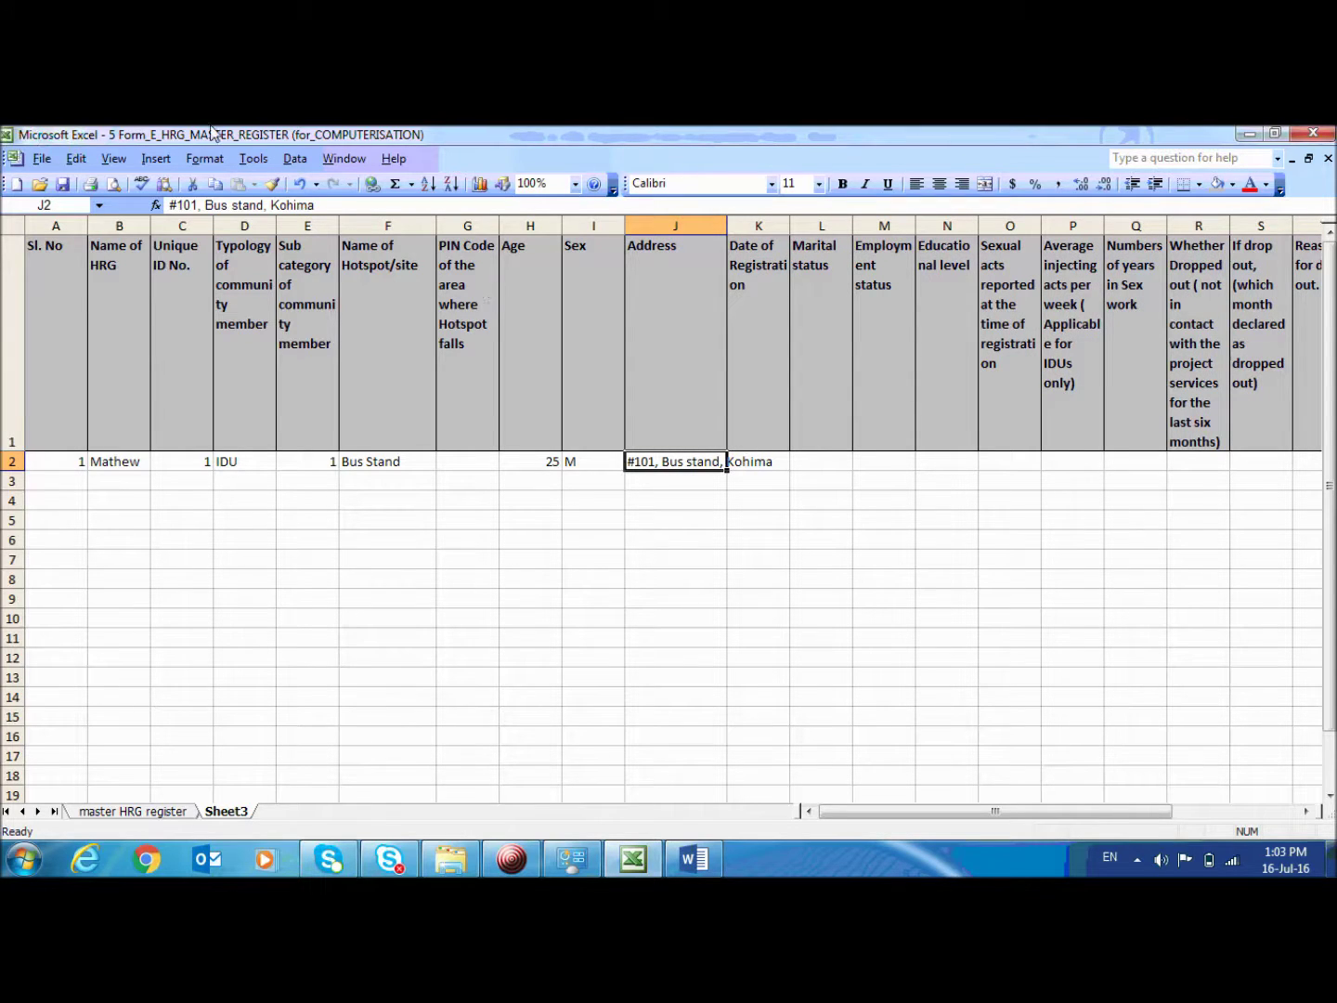
Step: Turn on Wrap text for the J2 address through Format Cells > Alignment
right_click(684, 467)
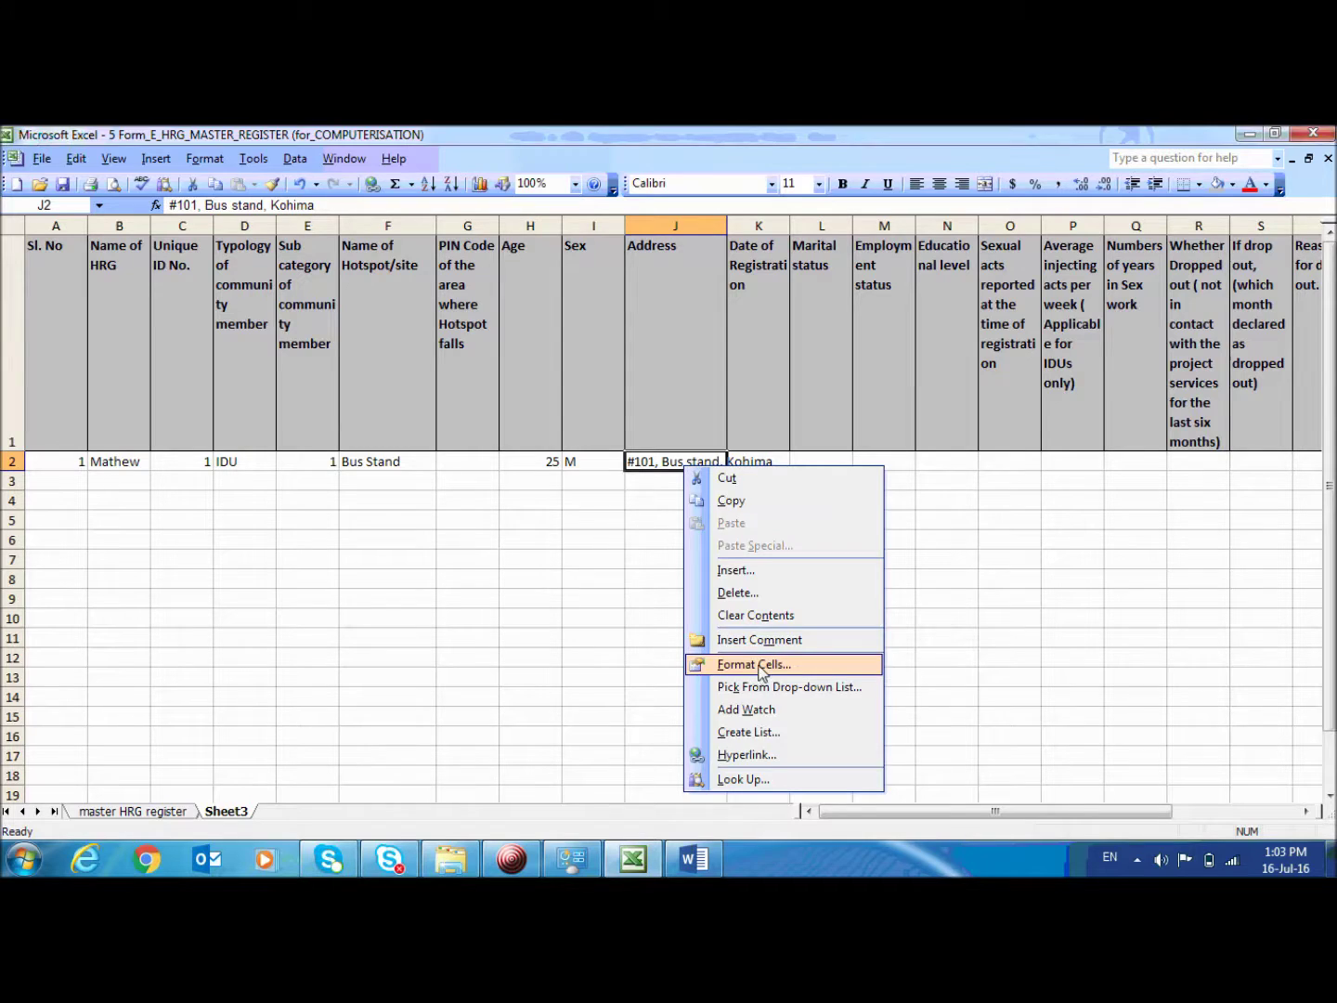
left_click(755, 665)
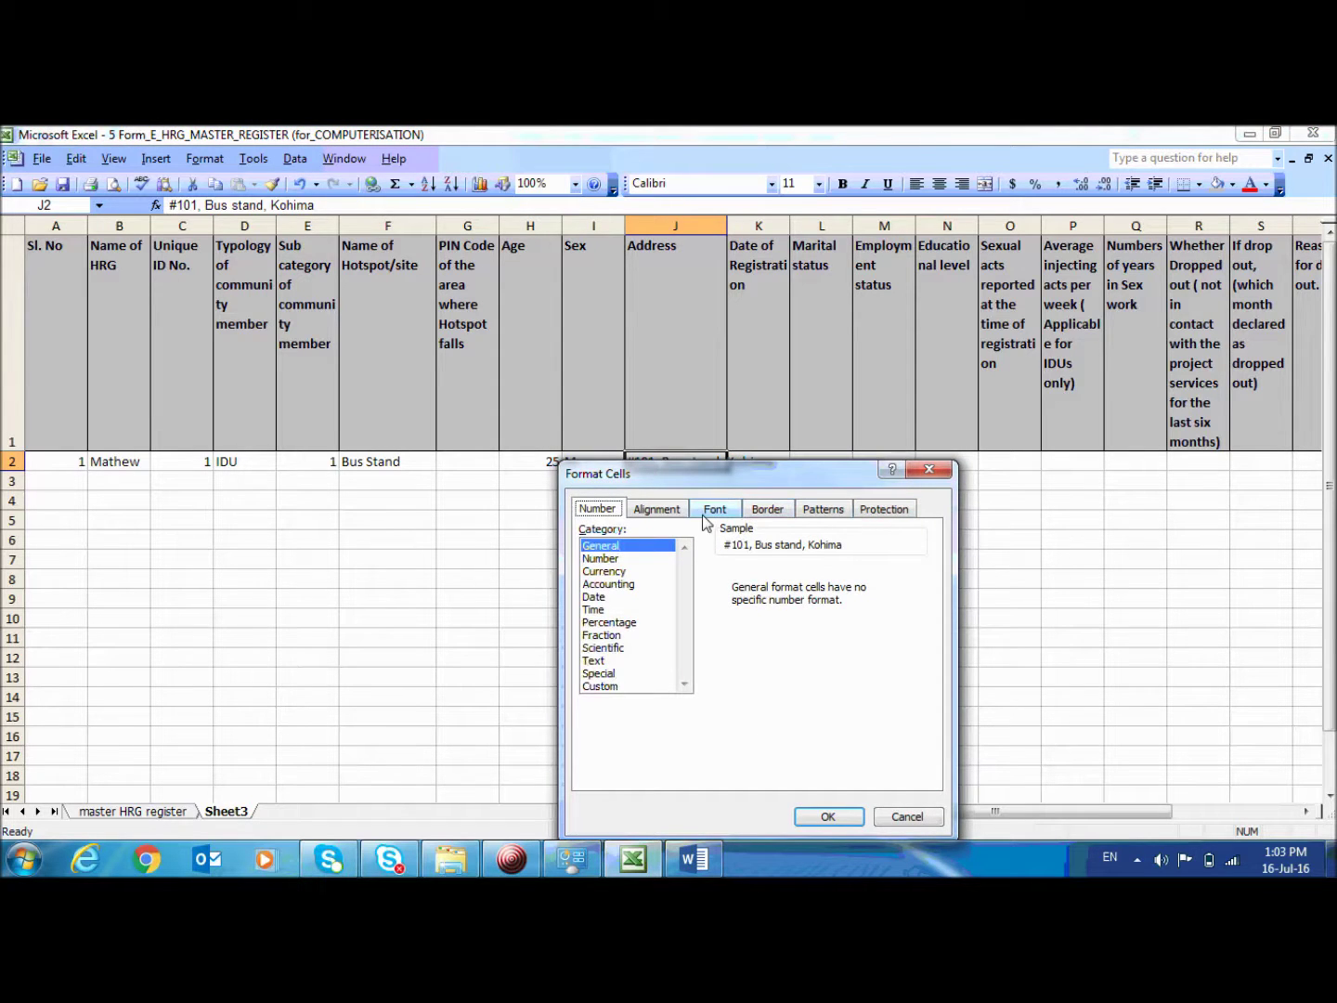
left_click(667, 518)
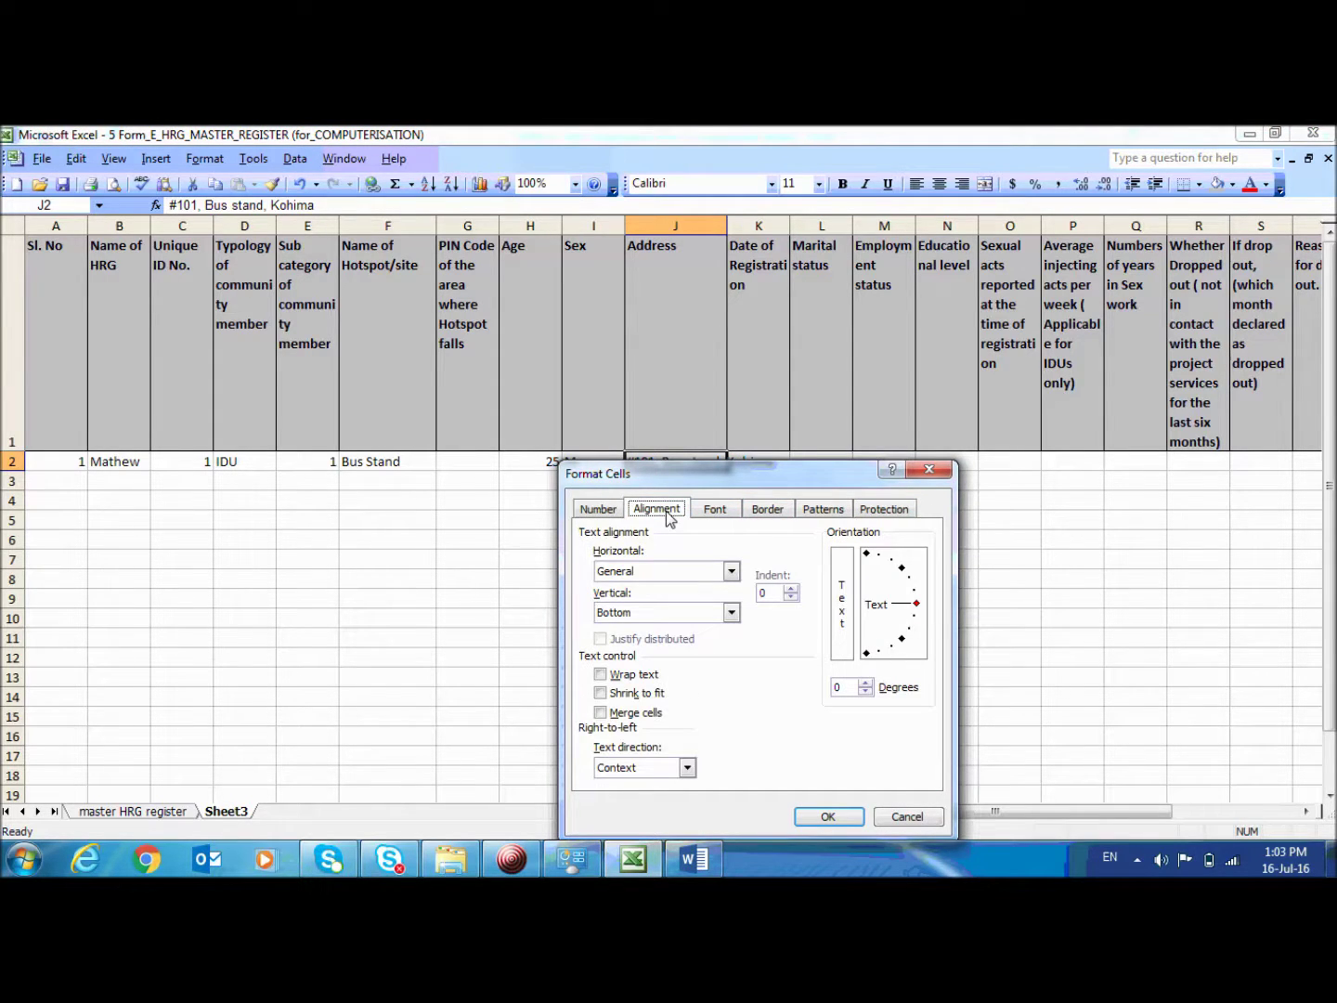
left_click(604, 676)
left_click(814, 816)
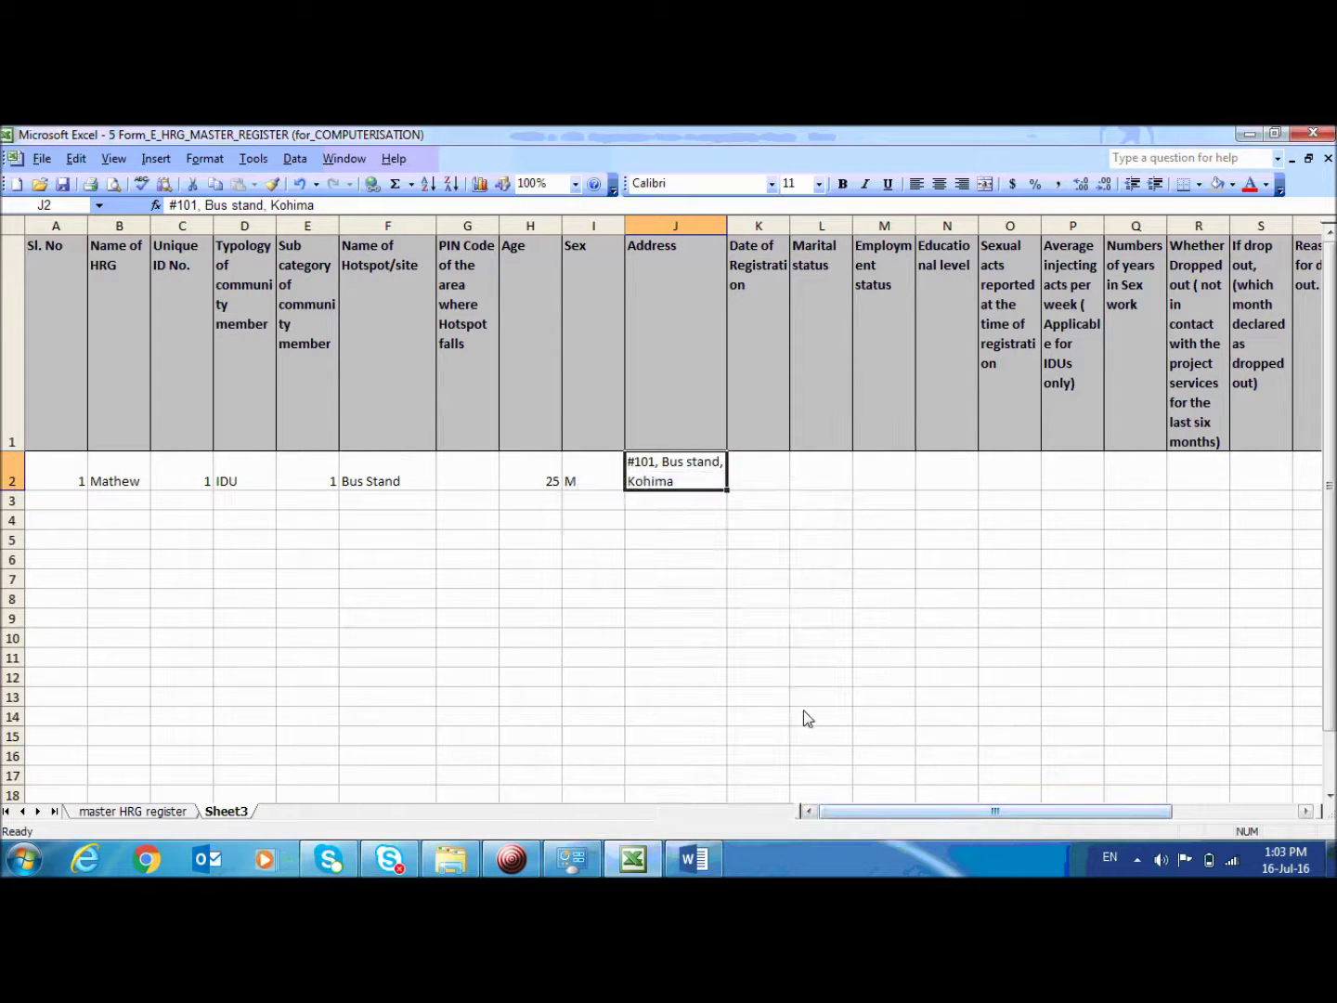
left_click(807, 715)
left_click(766, 467)
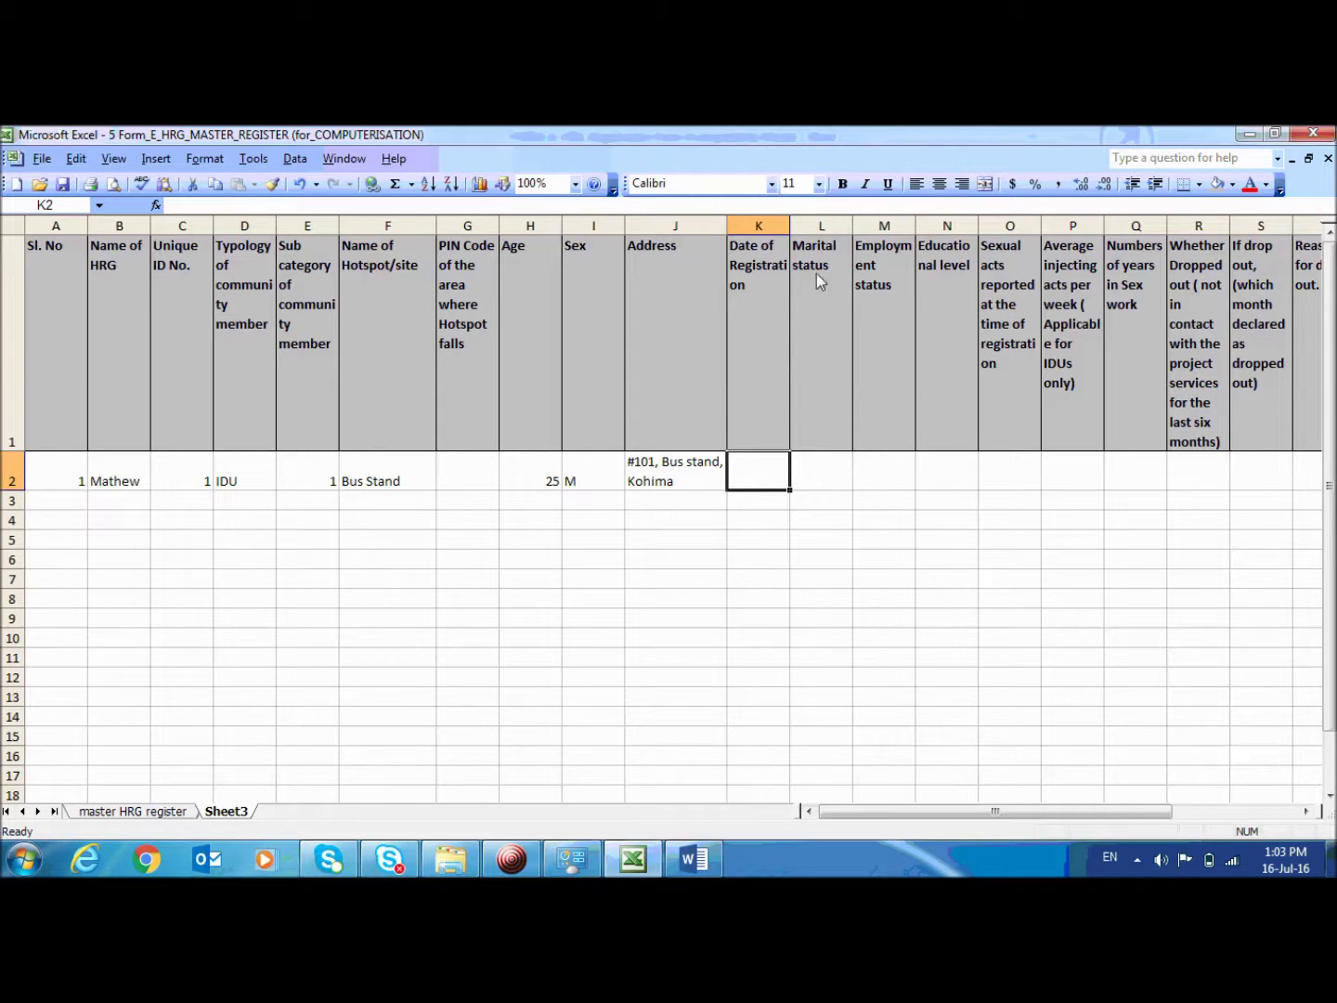
Step: Autofit column K to its Date of Registration heading and enter DD-MM-YYYY in K2
double_click(790, 236)
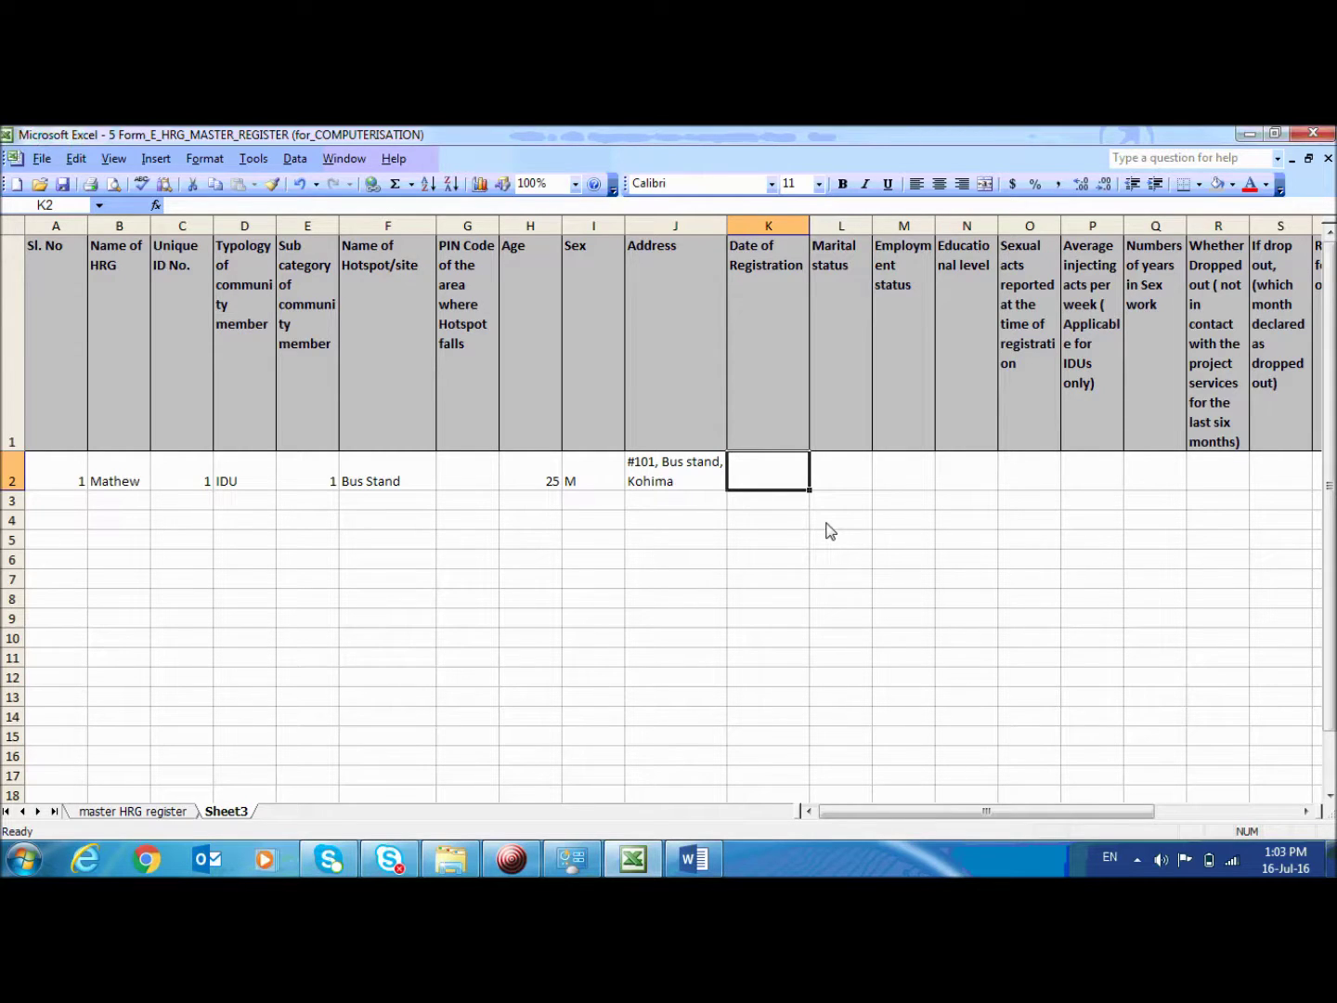
type("DD")
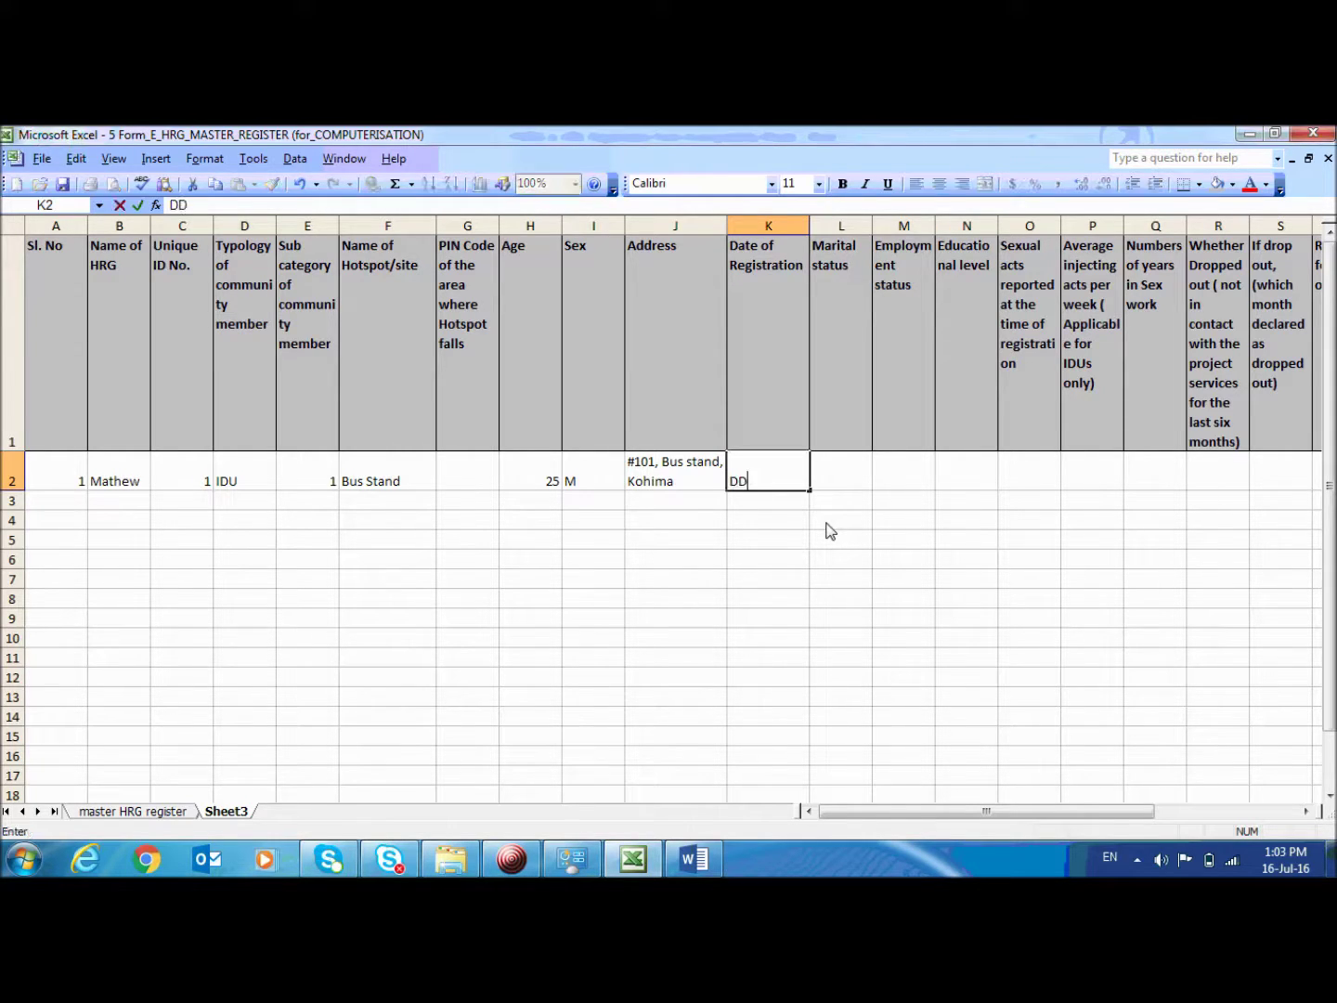
type("-MM-YYYY")
key("Return")
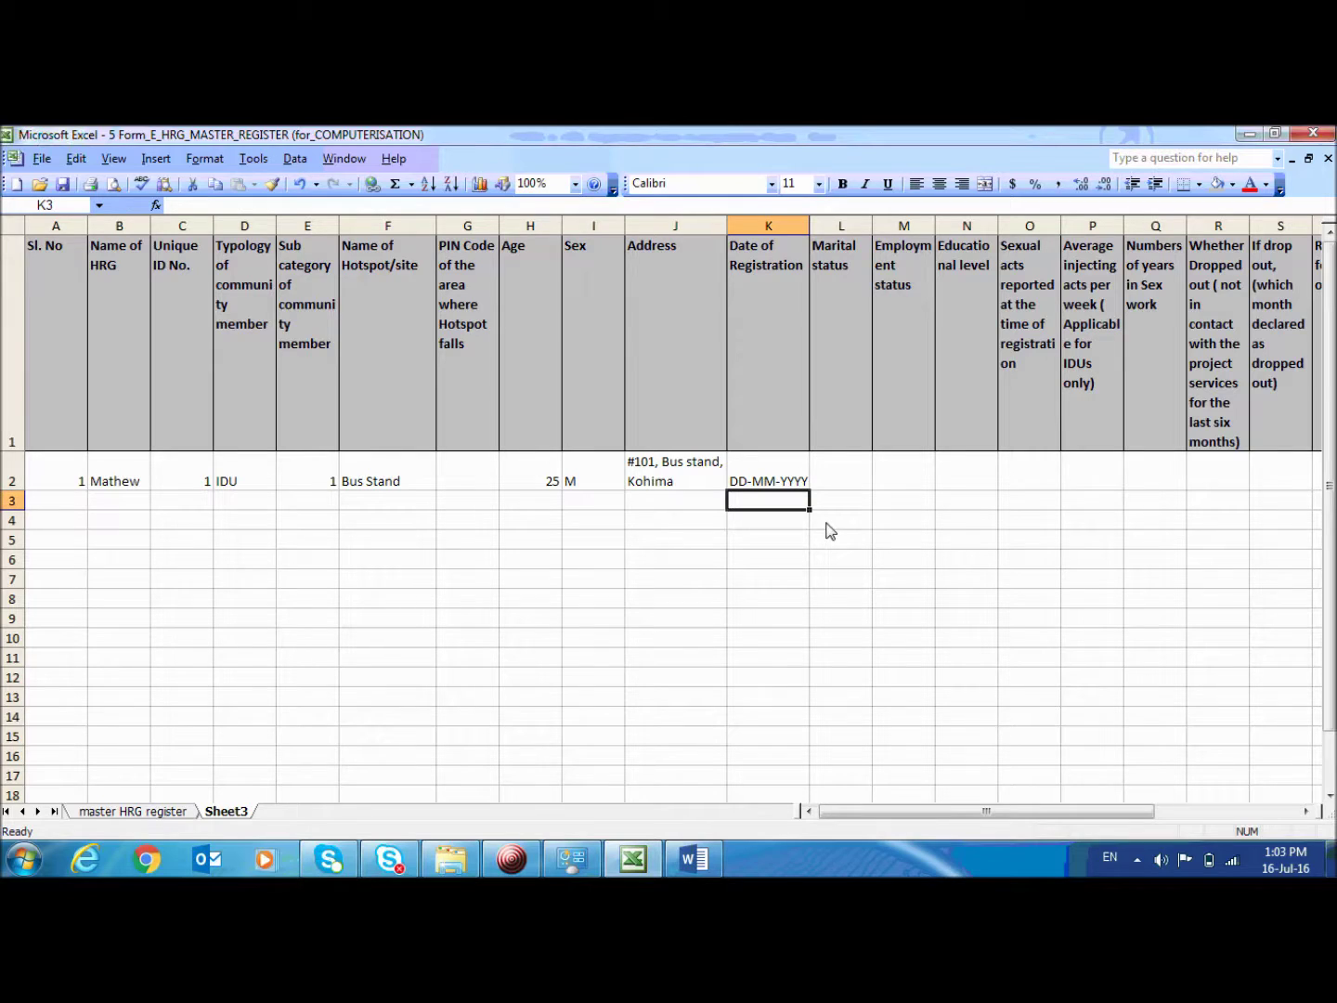
left_click(772, 495)
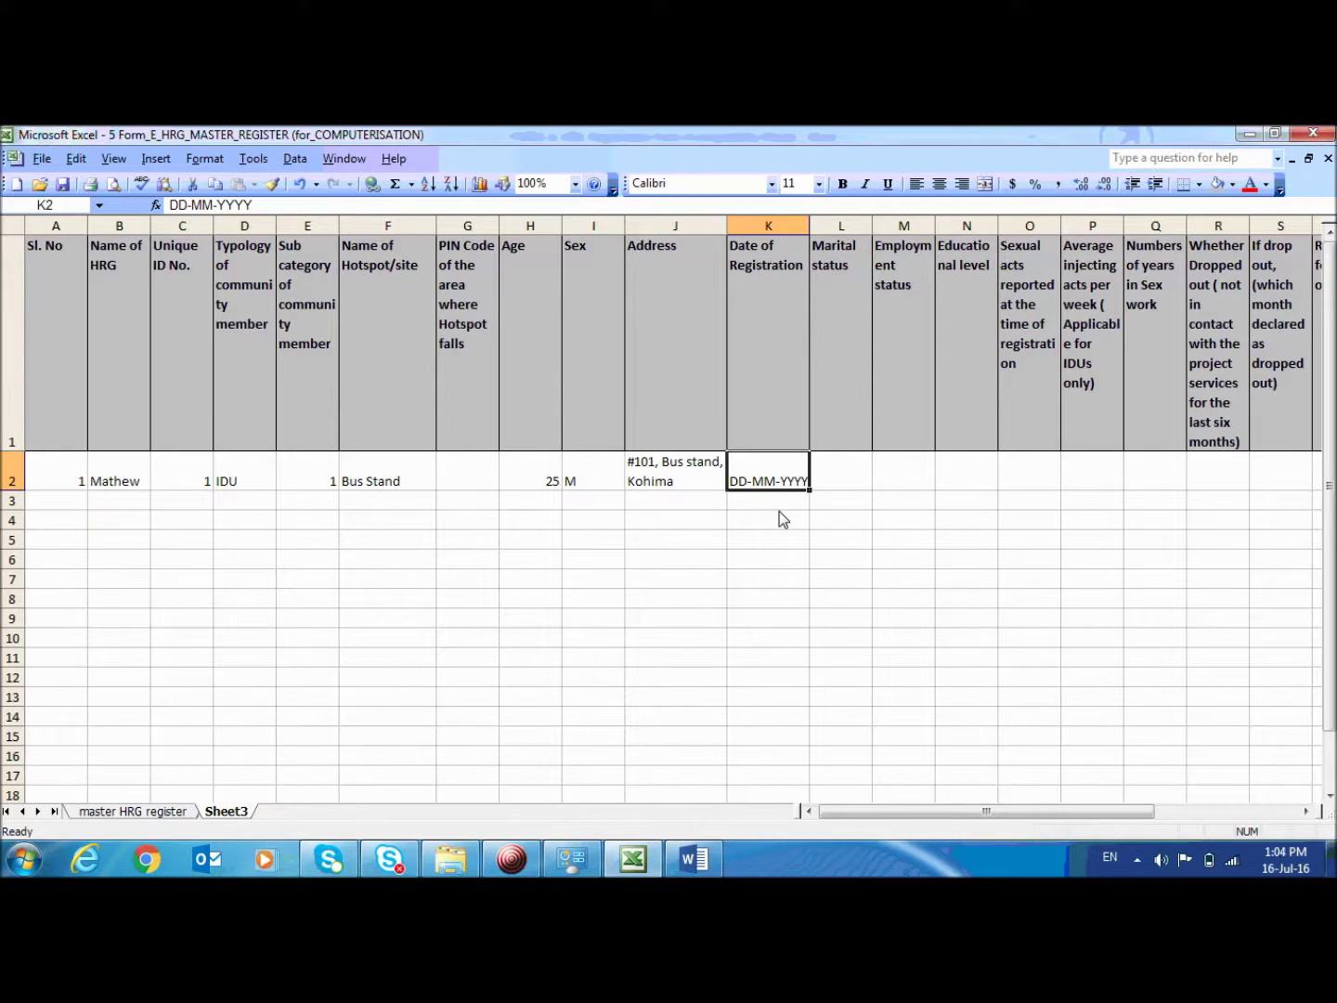
Step: Enter 15/06/2016 in K2, confirm it shows as 15-06-16, and view the system calendar
type("15/06/")
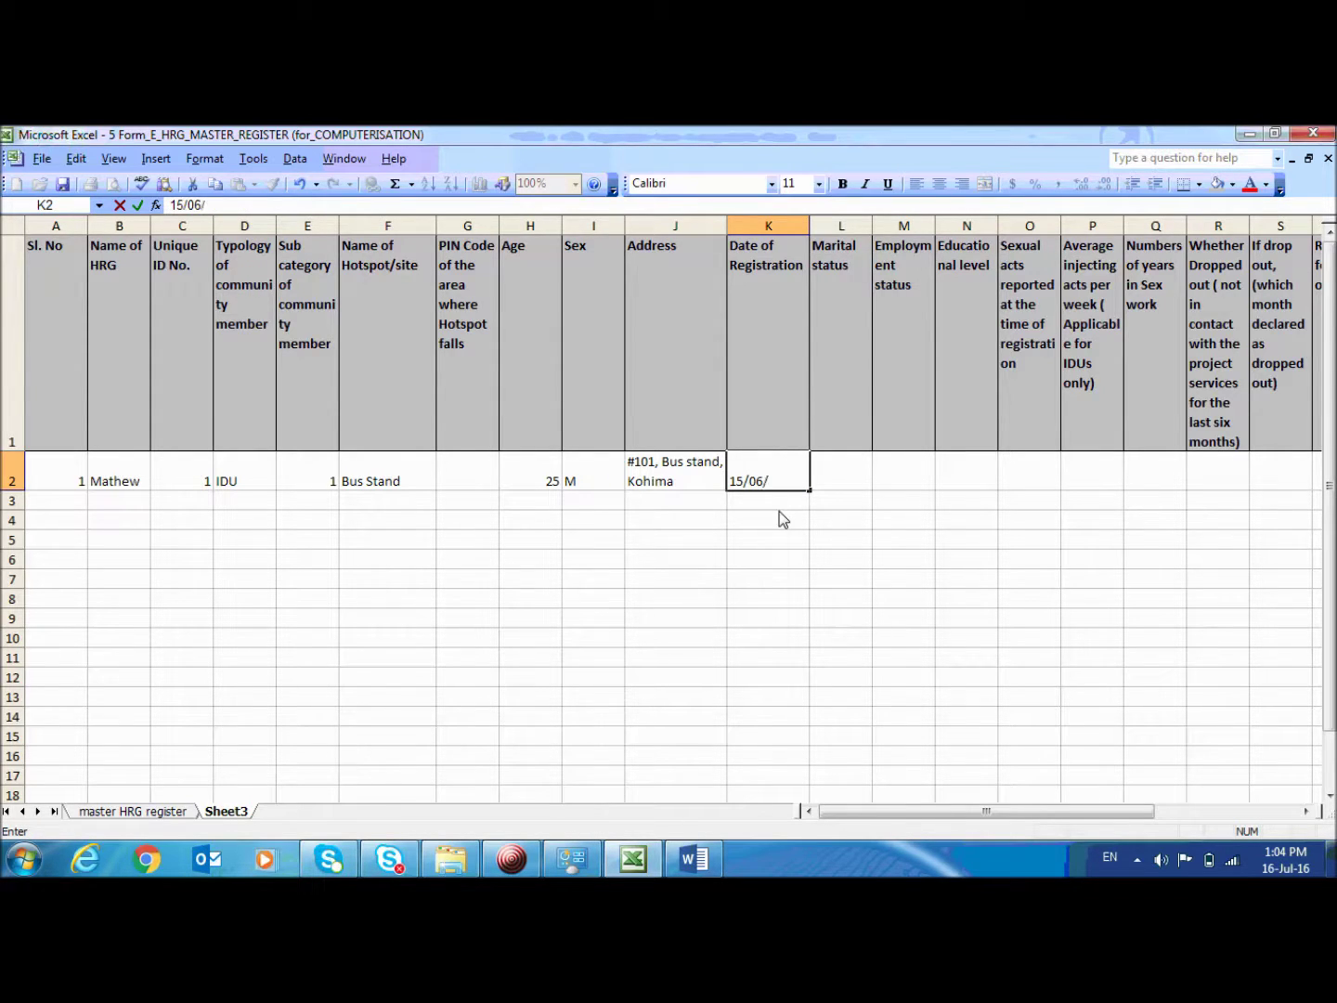
type("2016")
key("Return")
key("Up")
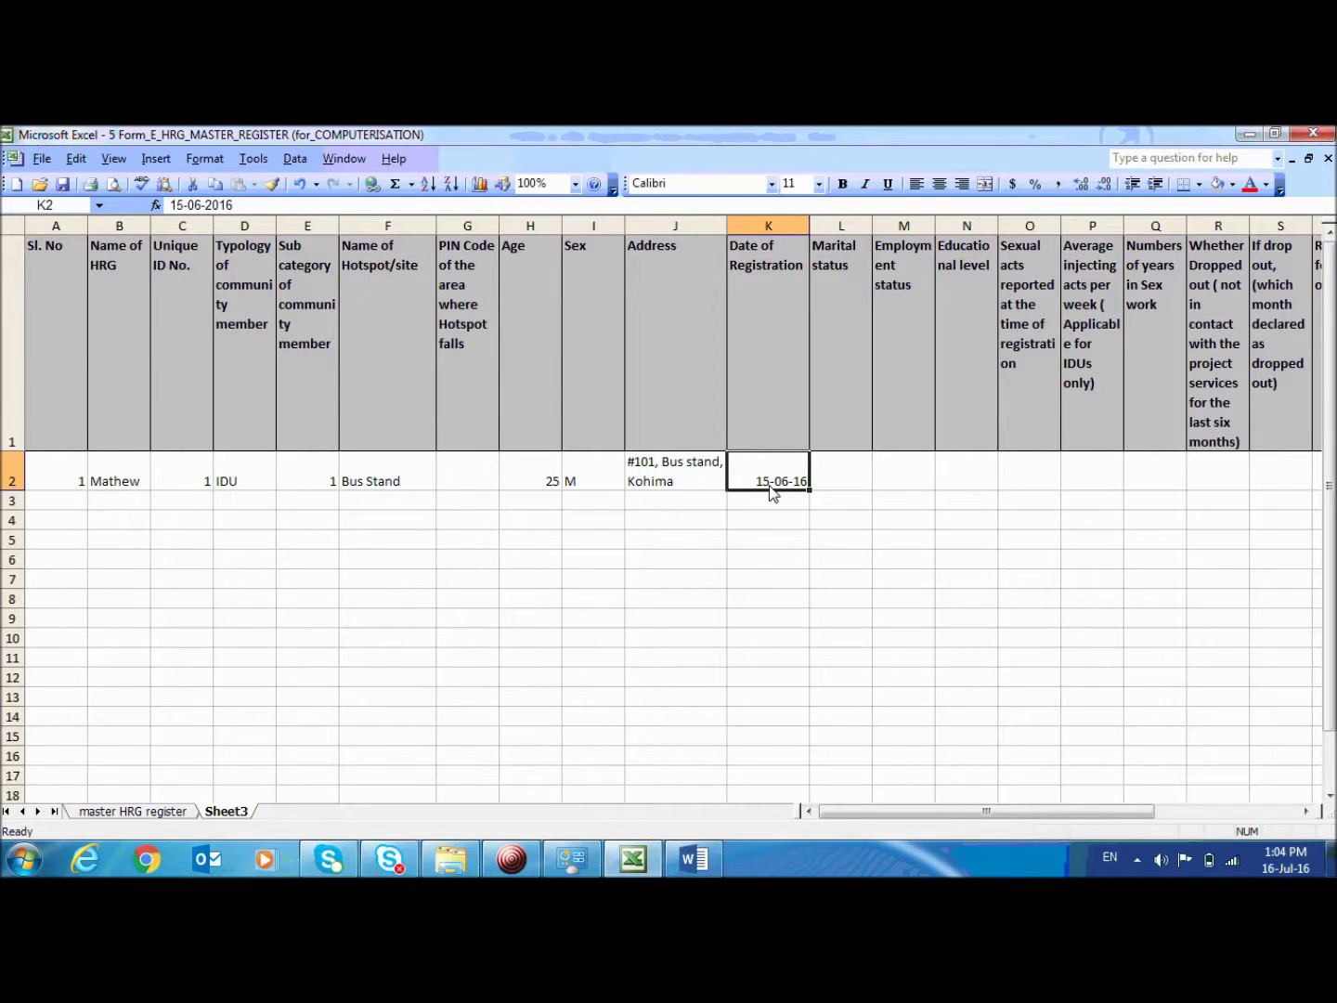
left_click(770, 520)
left_click(774, 488)
left_click(771, 502)
left_click(774, 487)
left_click(1292, 870)
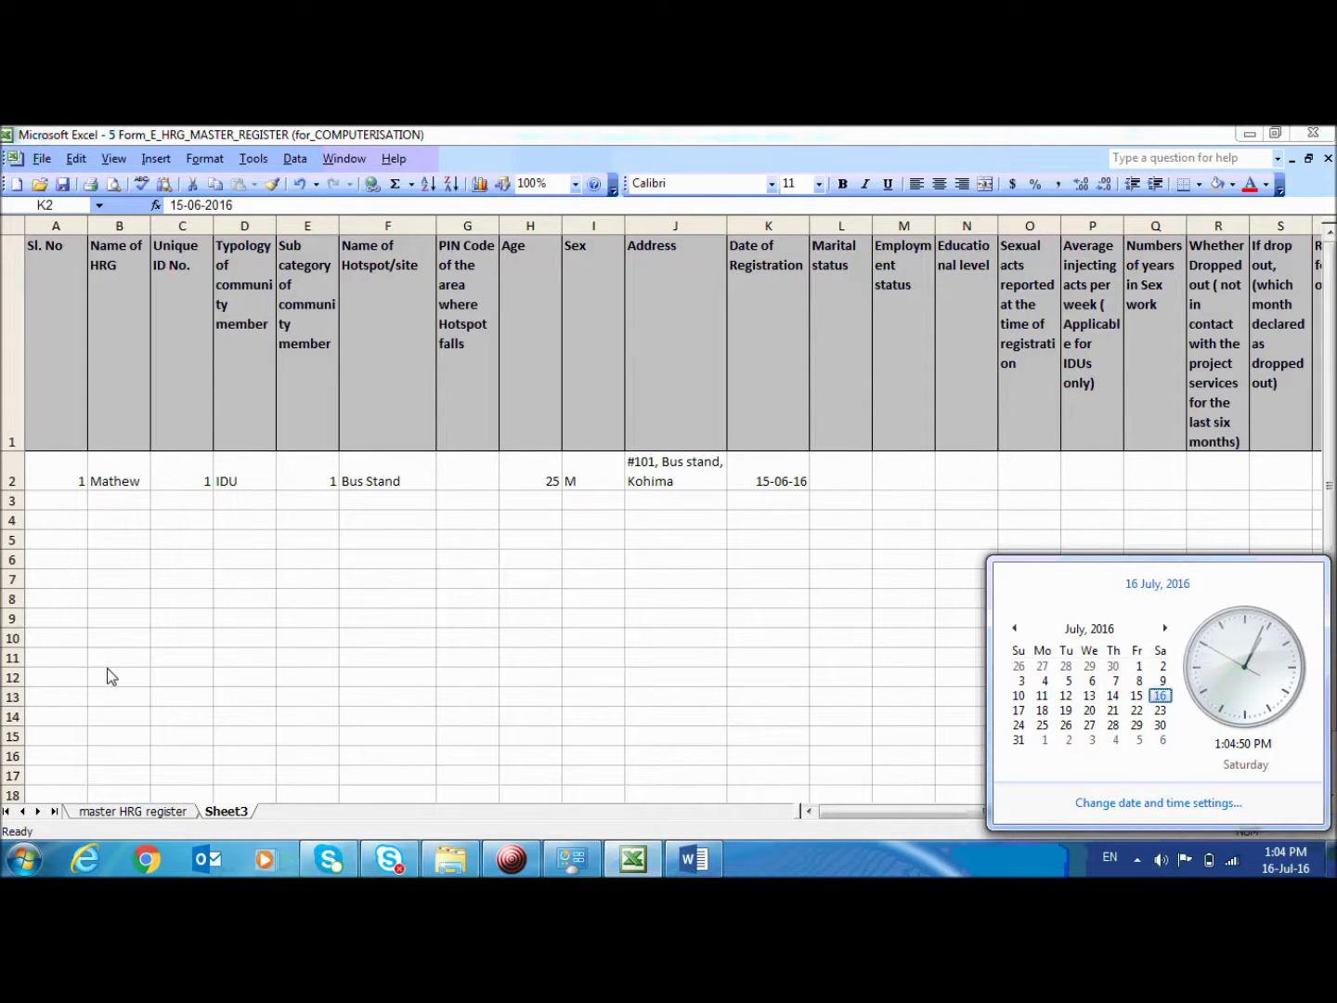
Step: Dismiss the calendar and open Control Panel from Start, maximized to full screen
left_click(50, 758)
left_click(23, 858)
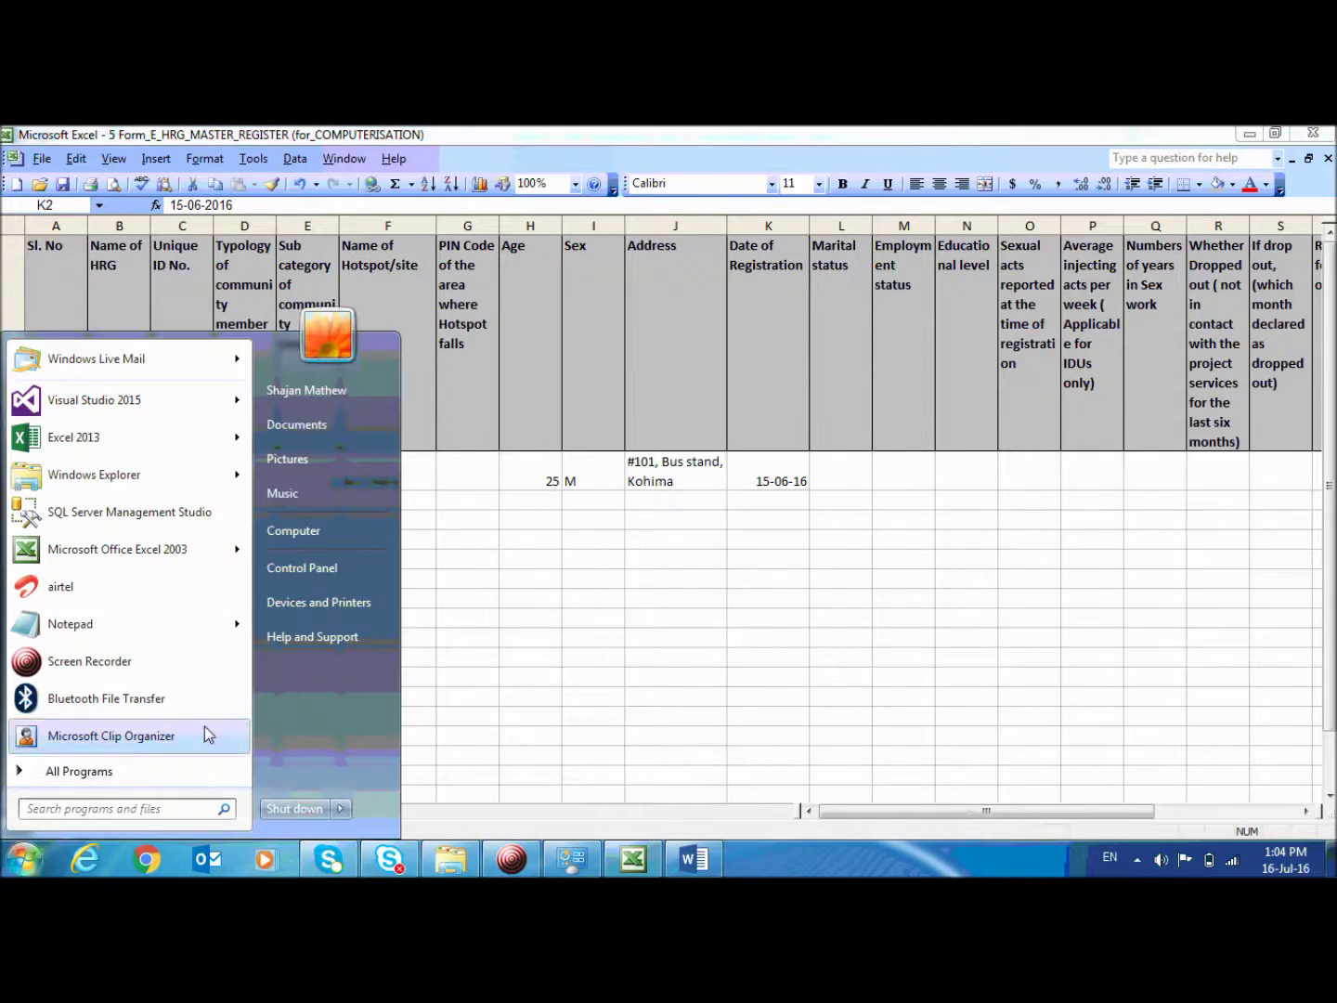
left_click(302, 569)
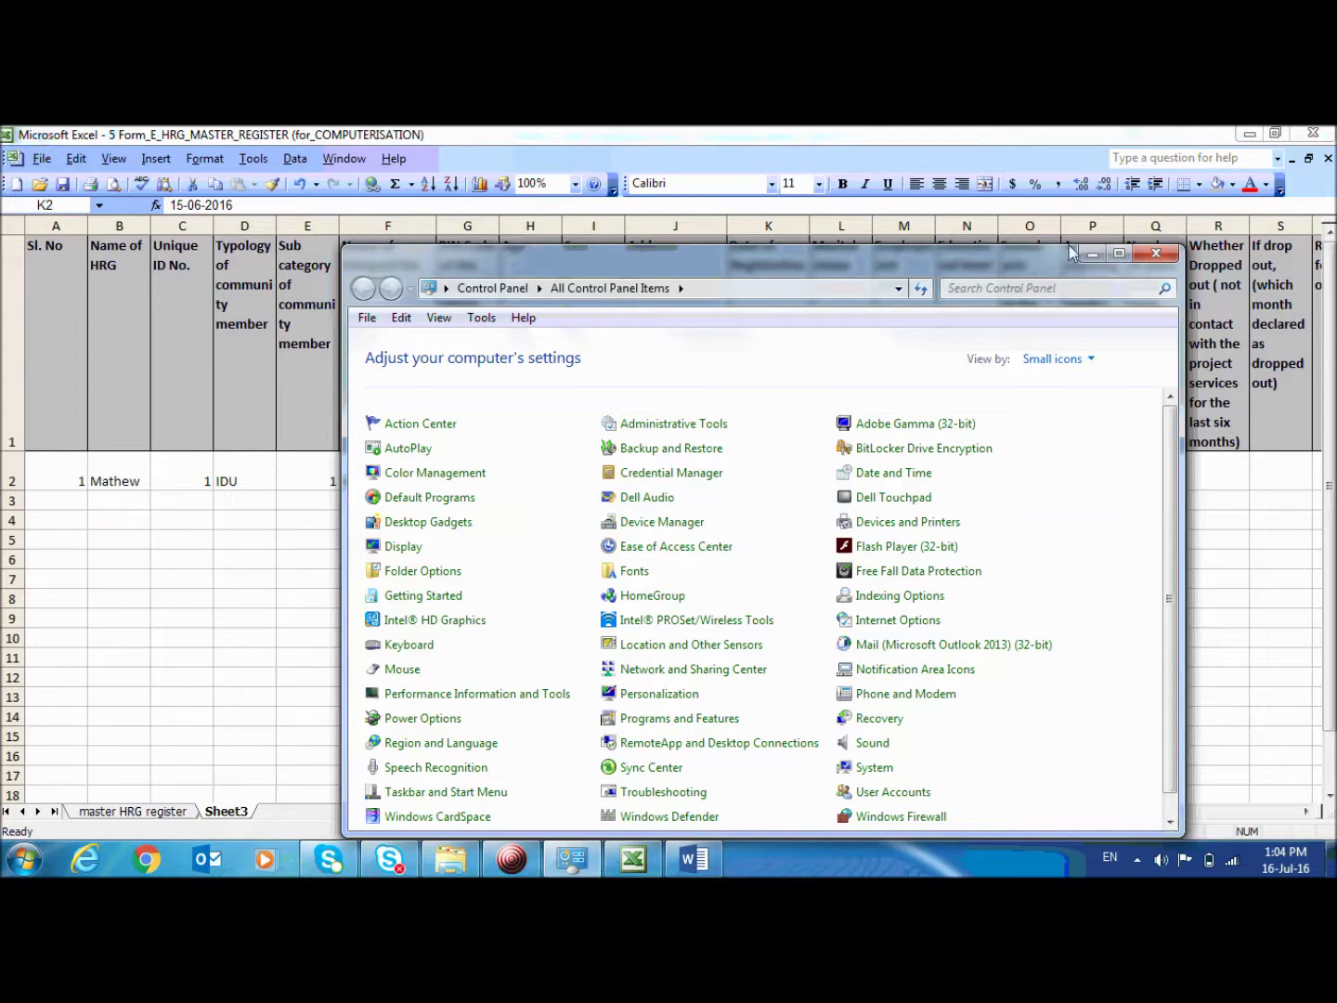
left_click(1121, 256)
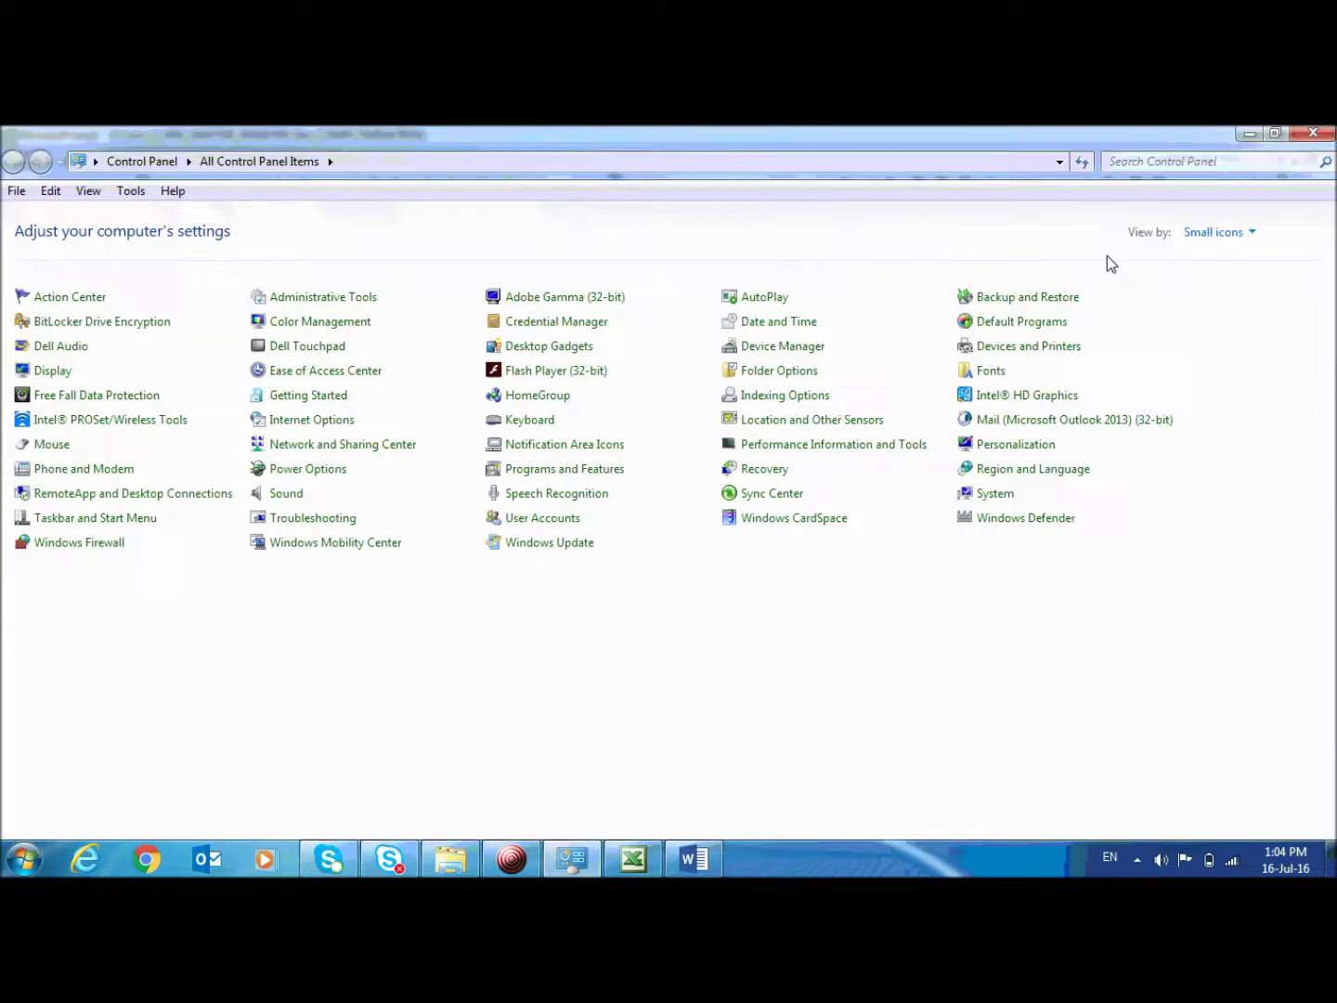
Step: In Region and Language, set short date dd-MMM-yy, keep long date dd MMMM, yyyy, and apply
left_click(1036, 474)
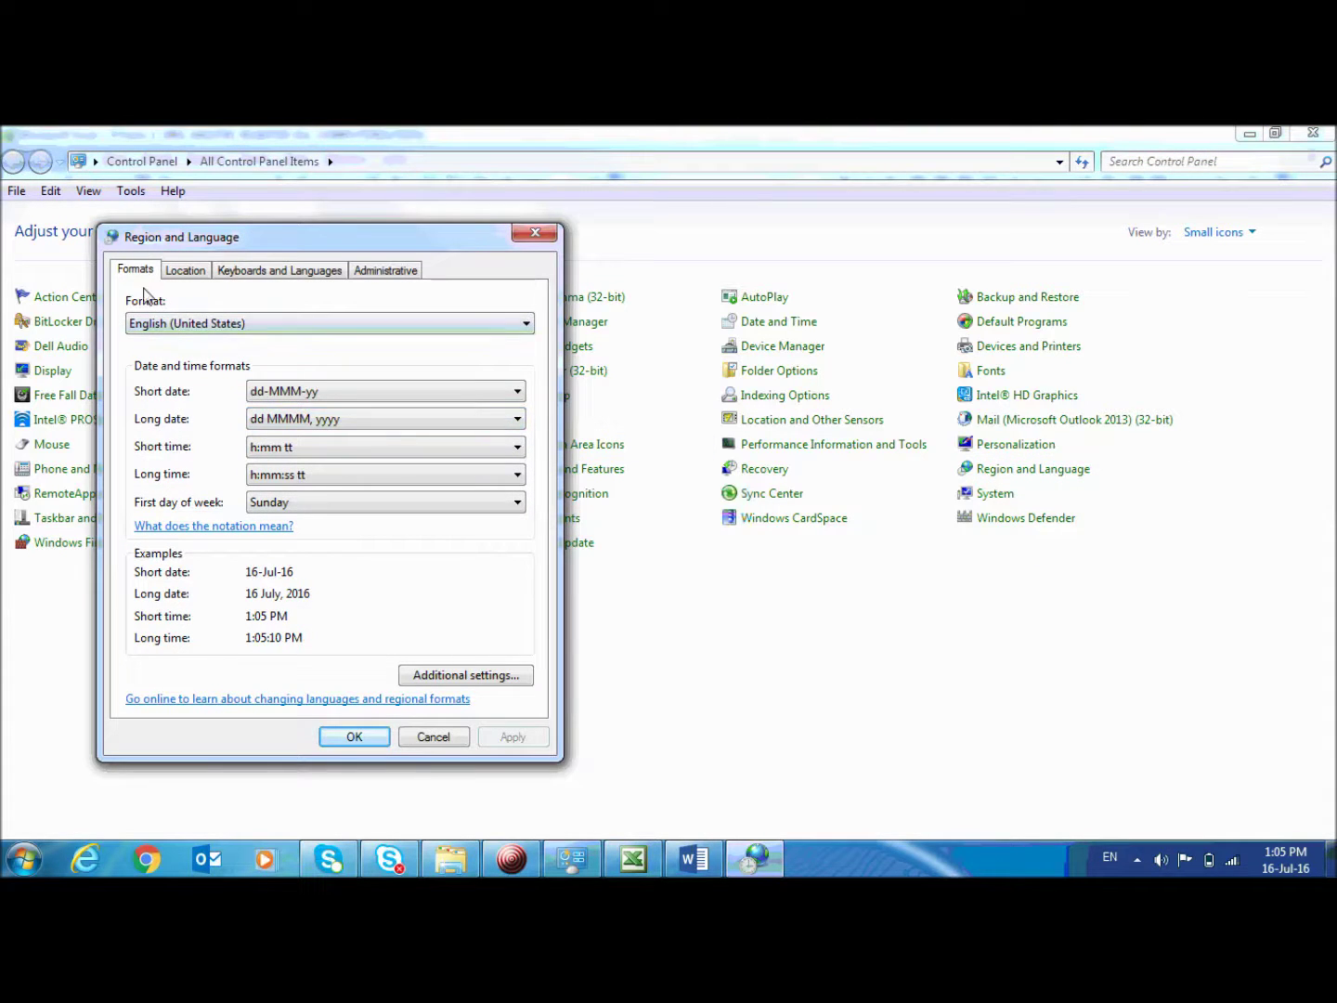
left_click(409, 397)
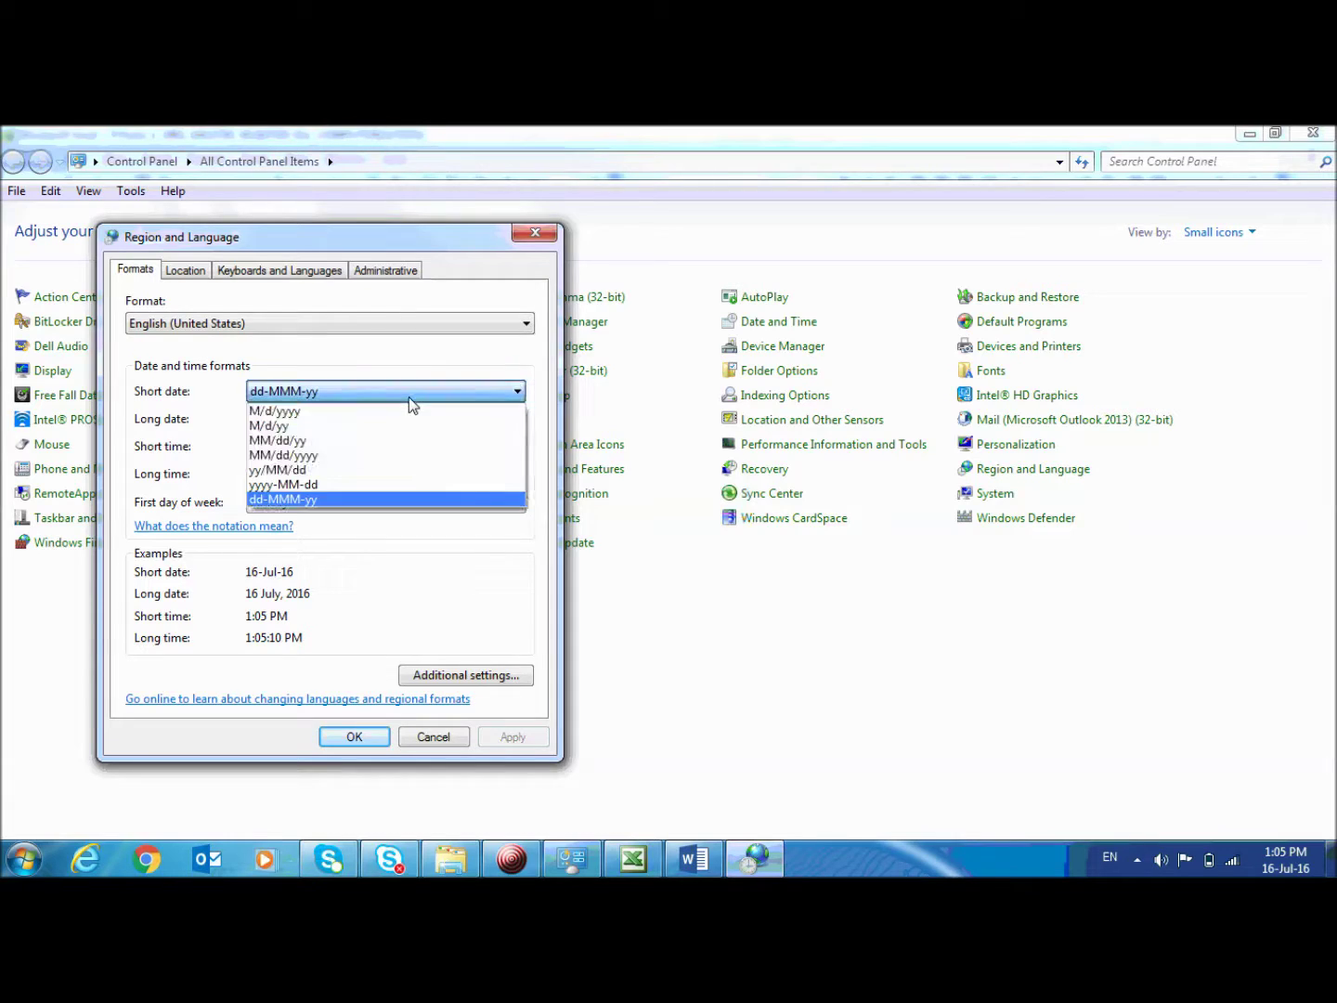
left_click(296, 501)
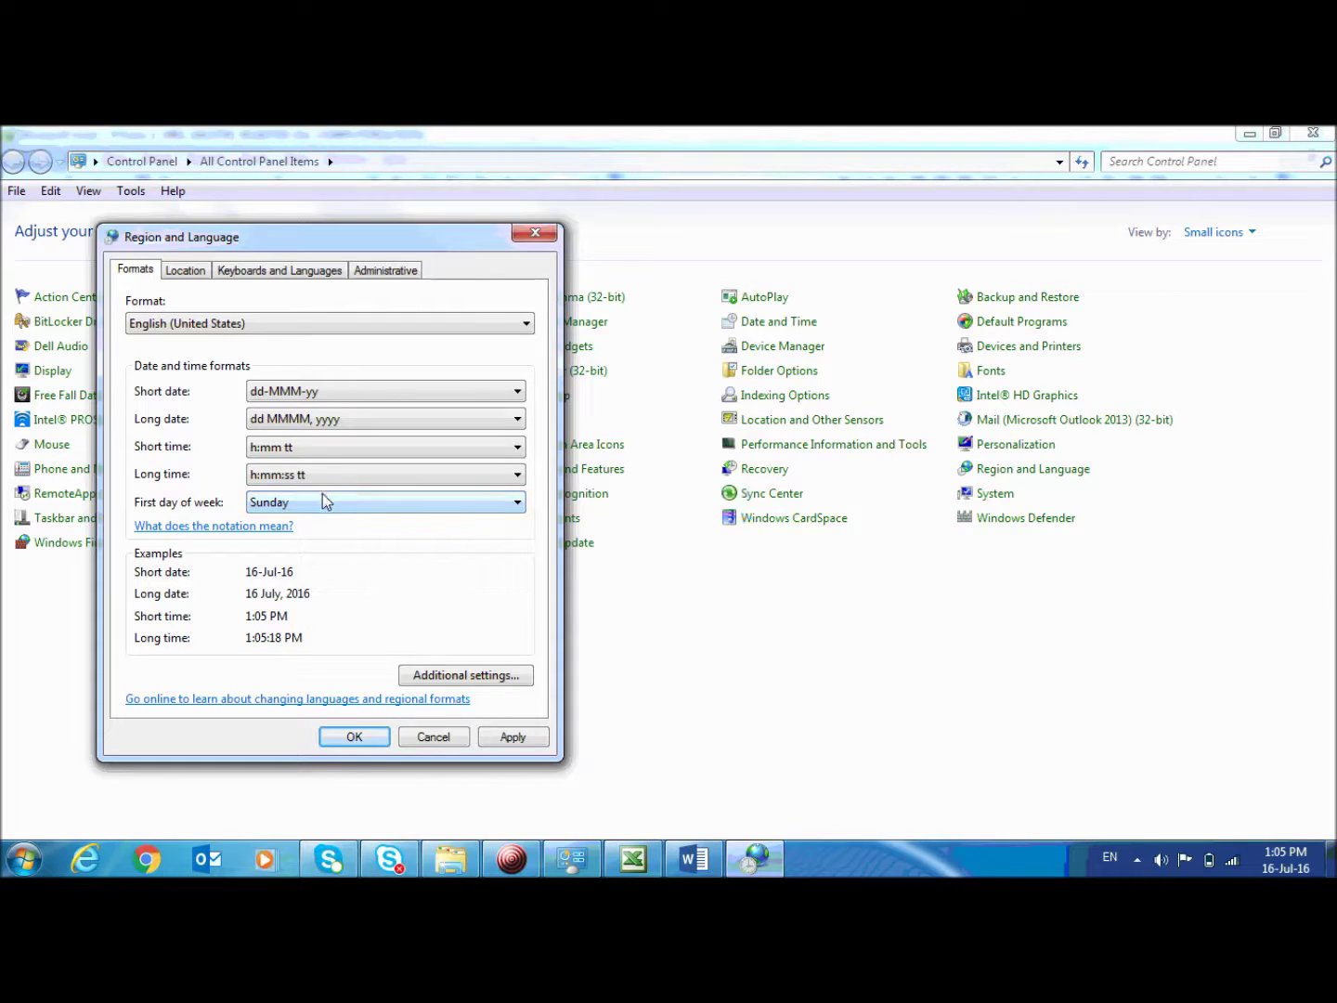
left_click(300, 427)
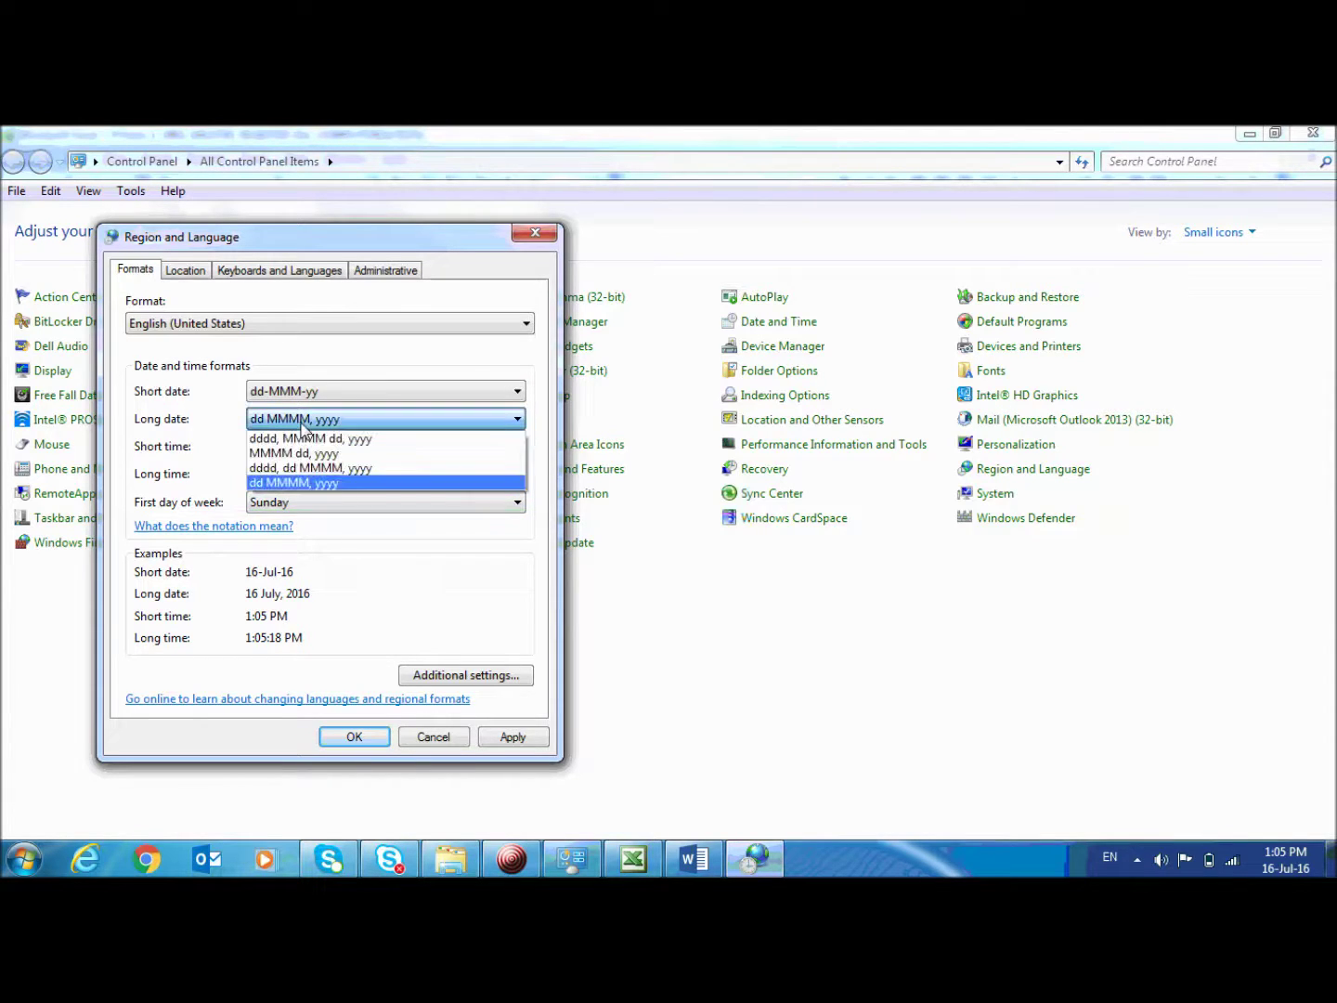
left_click(288, 488)
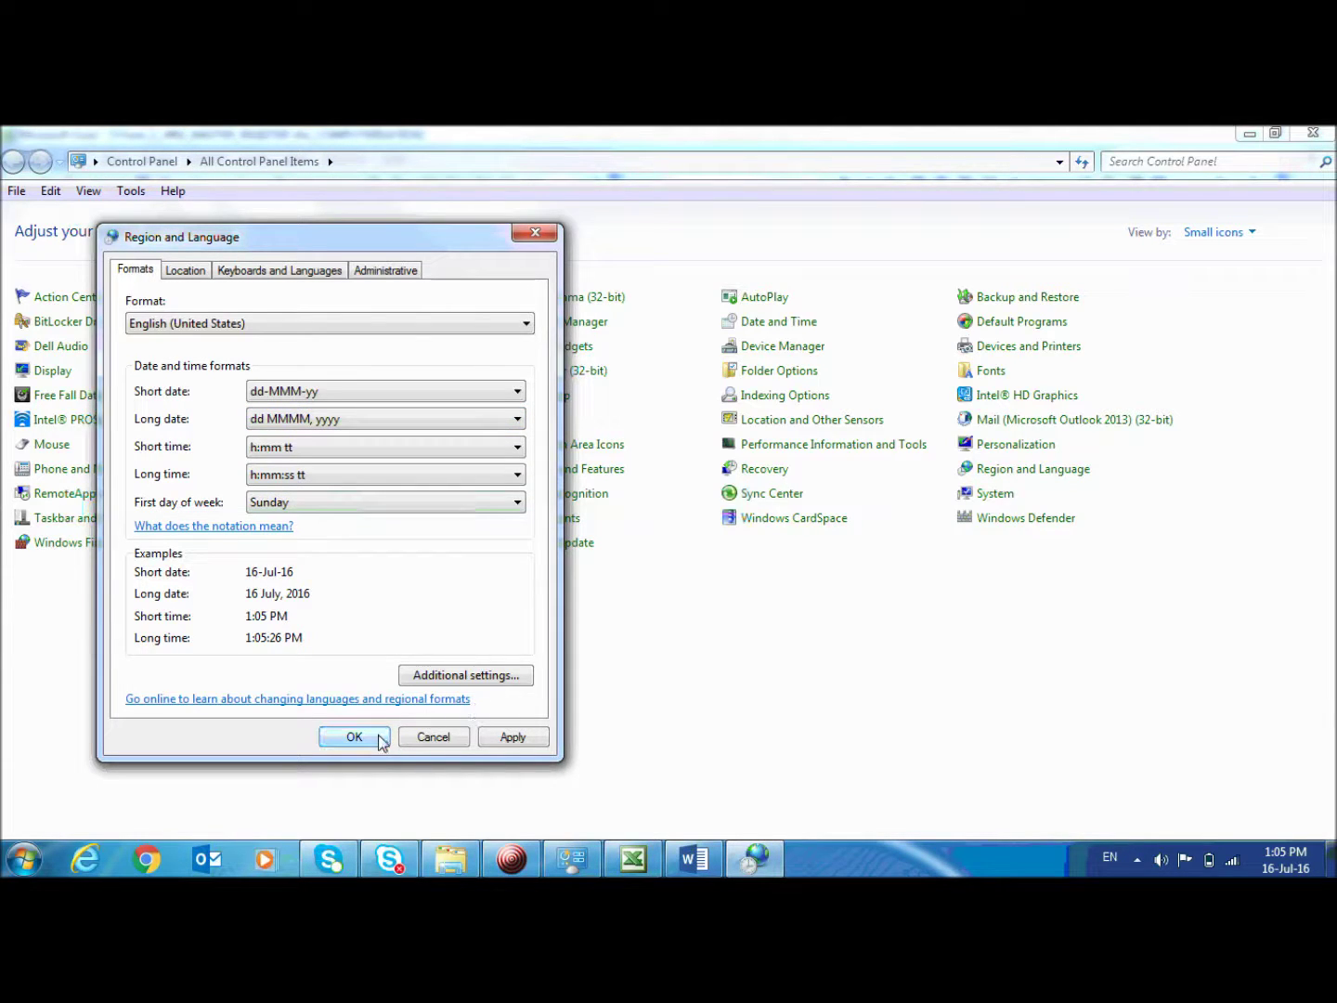
left_click(530, 740)
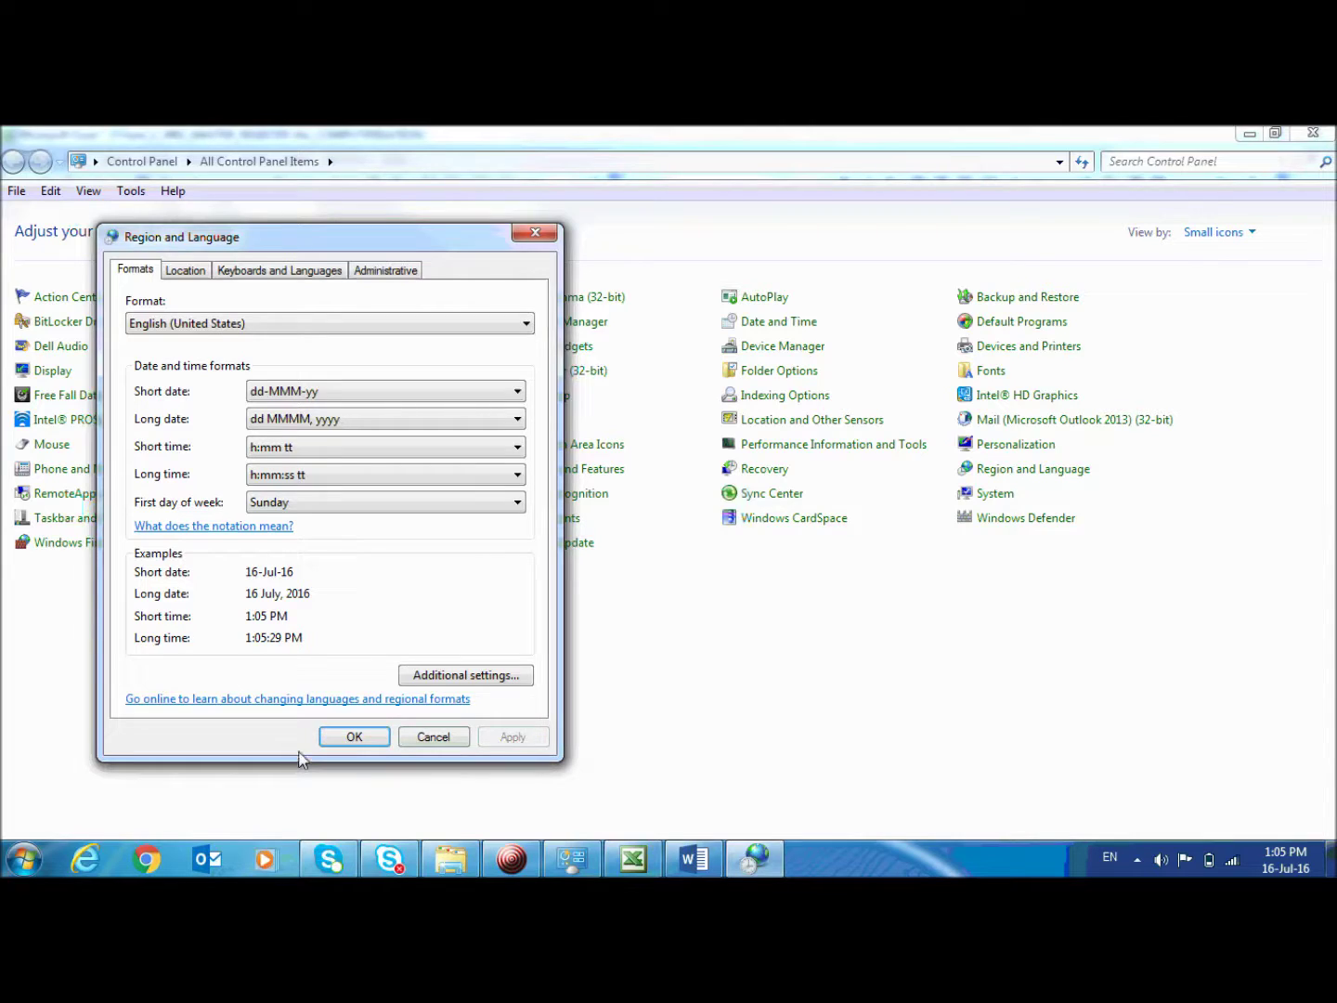